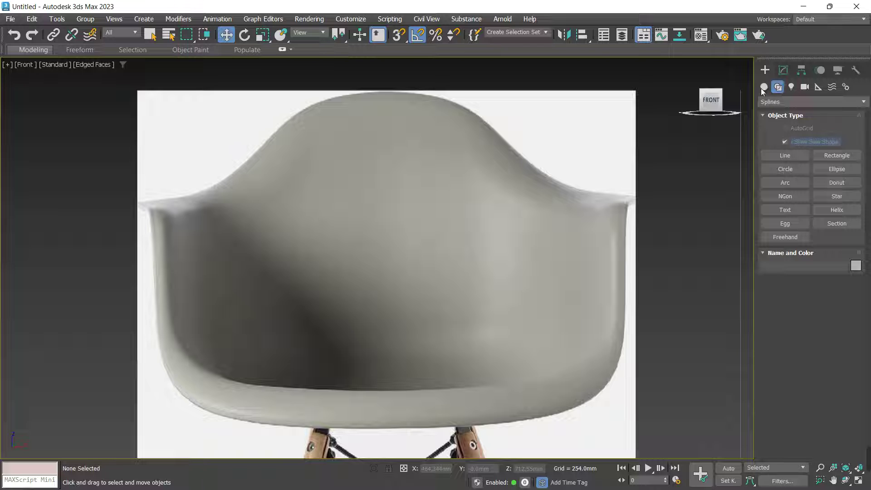
{"action": "left_click", "coordinate": [763, 86]}
{"action": "left_click", "coordinate": [785, 142]}
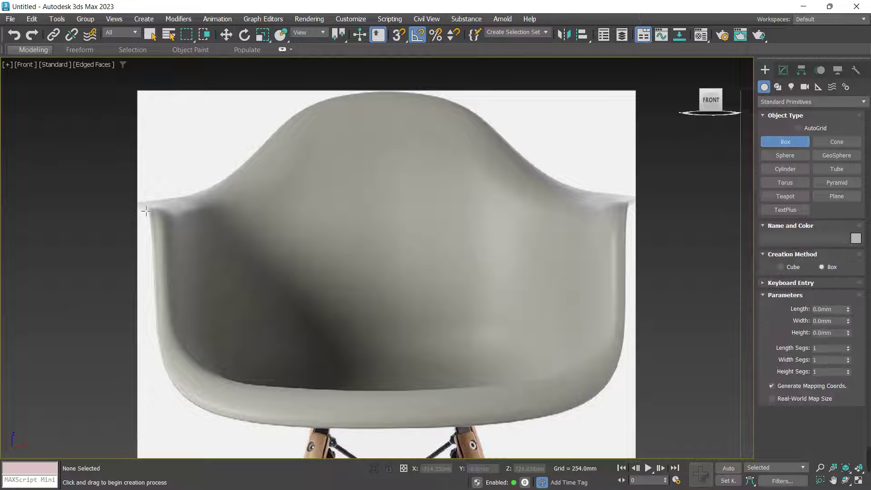
{"action": "left_click_drag", "start_coordinate": [156, 200], "coordinate": [640, 426]}
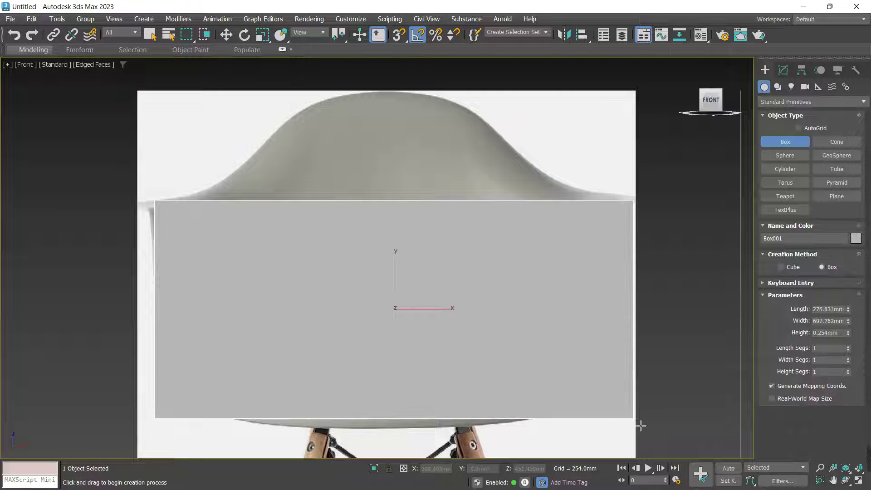
{"action": "right_click", "coordinate": [447, 244]}
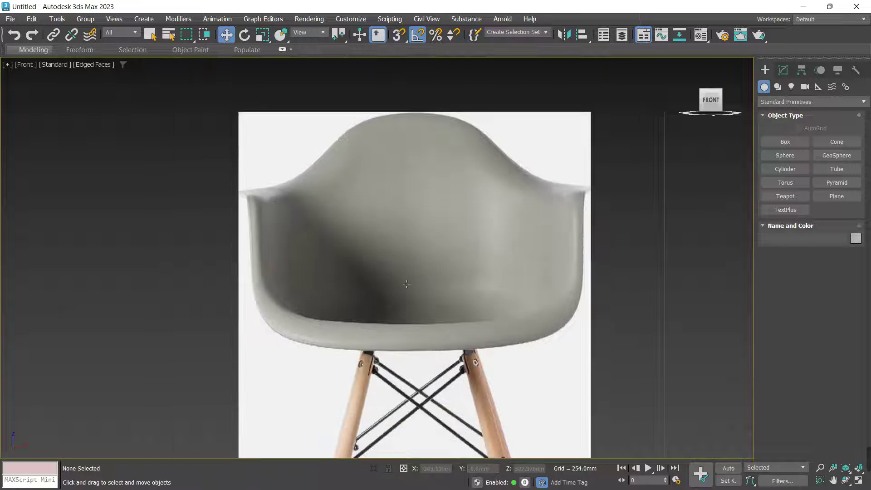
{"action": "left_click_drag", "start_coordinate": [257, 200], "coordinate": [382, 291]}
{"action": "right_click", "coordinate": [383, 292]}
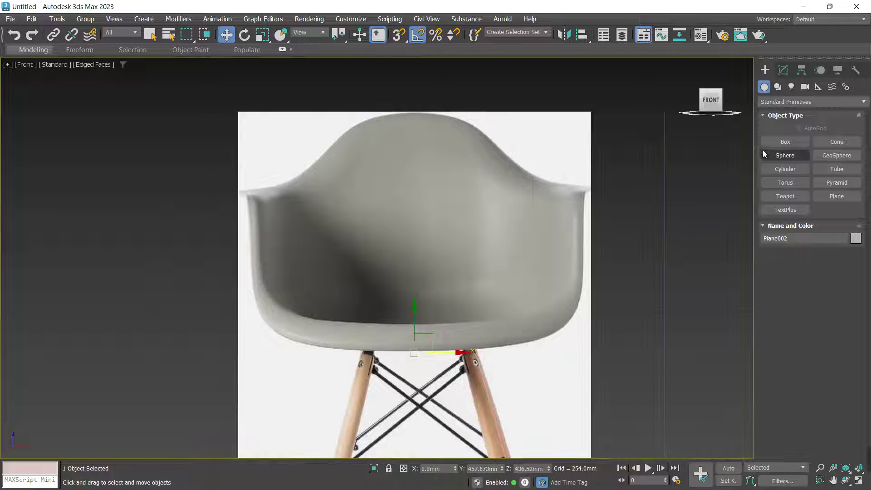
Draw a box over the chair's seat shell in the front view, spanning the armrest tops to the seat bottom
{"action": "left_click", "coordinate": [798, 141]}
{"action": "left_click_drag", "start_coordinate": [257, 194], "coordinate": [592, 359]}
{"action": "left_click", "coordinate": [575, 209]}
{"action": "right_click", "coordinate": [570, 209]}
Convert the box to an Editable Poly in the perspective view
{"action": "key", "text": "p"}
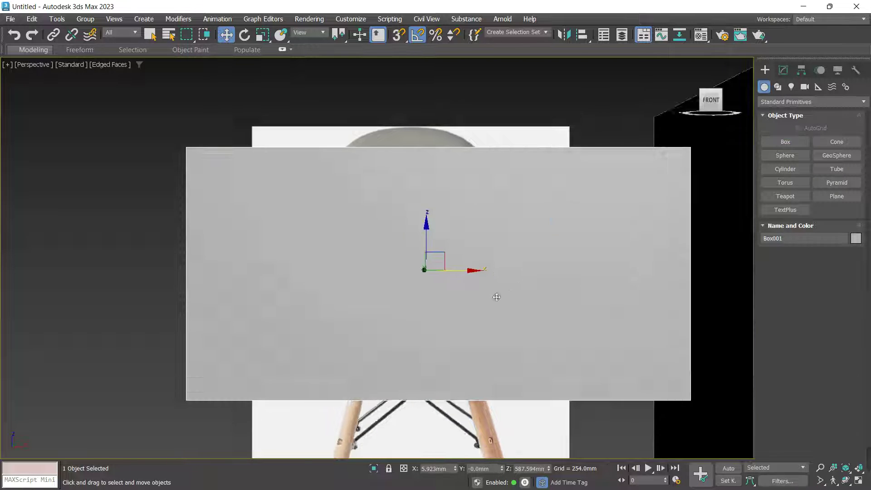
{"action": "middle_click_drag", "start_coordinate": [496, 295], "coordinate": [545, 326], "text": "alt"}
{"action": "right_click", "coordinate": [570, 326]}
{"action": "mouse_move", "coordinate": [585, 375]}
{"action": "left_click", "coordinate": [646, 385]}
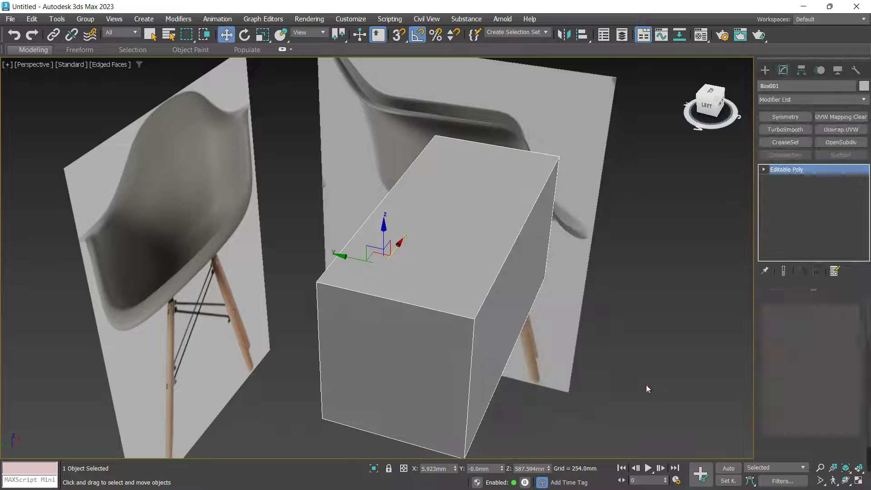
Move the box's rear vertices back to the rear of the seat shell in the left view
{"action": "middle_click_drag", "start_coordinate": [646, 384], "coordinate": [610, 316], "text": "alt"}
{"action": "key", "text": "l"}
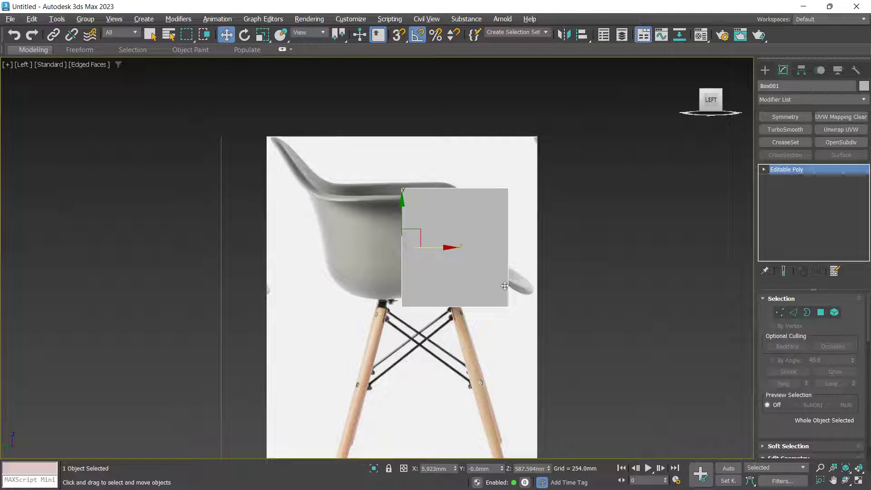
{"action": "key", "text": "1"}
{"action": "left_click", "coordinate": [359, 245]}
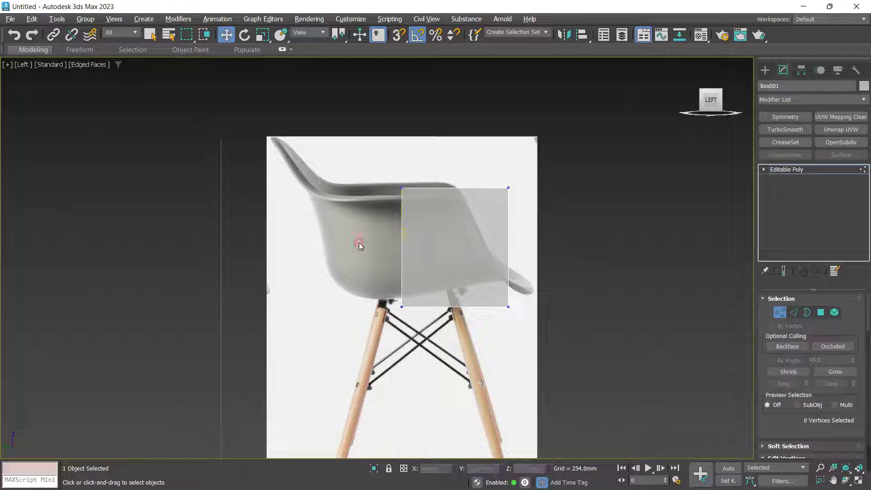
{"action": "left_click_drag", "start_coordinate": [437, 253], "coordinate": [359, 247]}
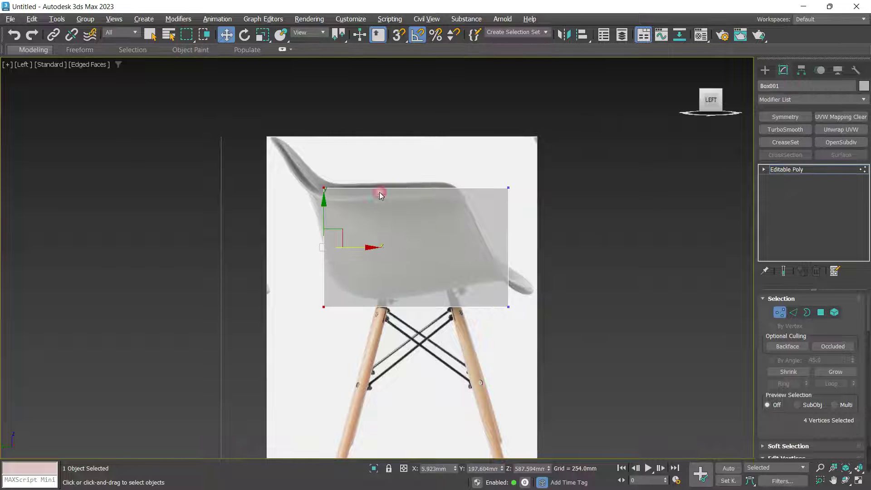
Shape the box's side profile by moving its rear corners and front corners onto the chair shell's outline
{"action": "scroll", "coordinate": [381, 187], "scroll_direction": "up", "scroll_amount": 2}
{"action": "left_click_drag", "start_coordinate": [263, 153], "coordinate": [321, 197]}
{"action": "left_click_drag", "start_coordinate": [333, 365], "coordinate": [362, 365]}
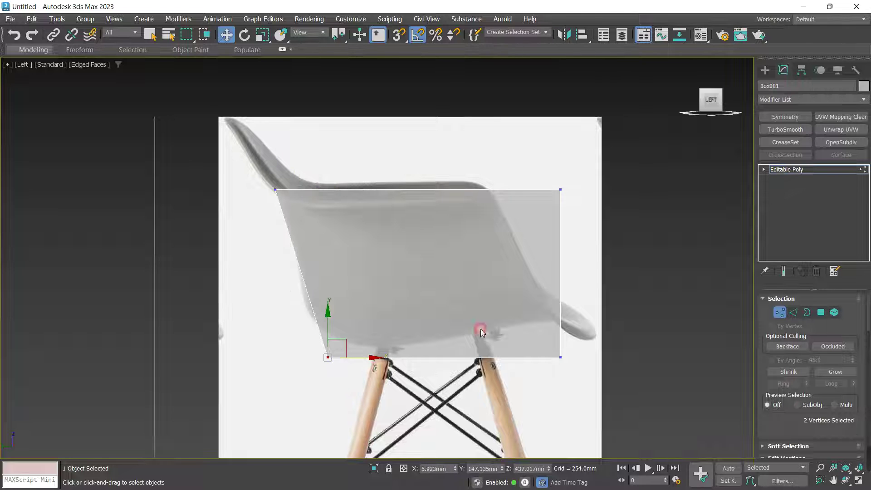
{"action": "left_click_drag", "start_coordinate": [572, 346], "coordinate": [569, 311]}
{"action": "left_click_drag", "start_coordinate": [544, 173], "coordinate": [591, 217]}
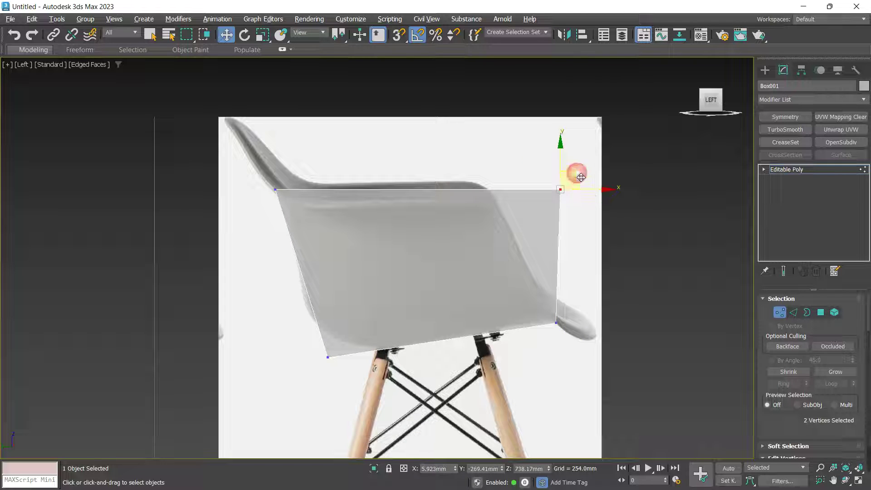
{"action": "left_click_drag", "start_coordinate": [577, 174], "coordinate": [509, 181]}
Refine the upper rear, lower rear and upper front corner vertices to follow the shell's side outline more closely
{"action": "scroll", "coordinate": [327, 165], "scroll_direction": "up", "scroll_amount": 2}
{"action": "left_click_drag", "start_coordinate": [232, 175], "coordinate": [290, 233]}
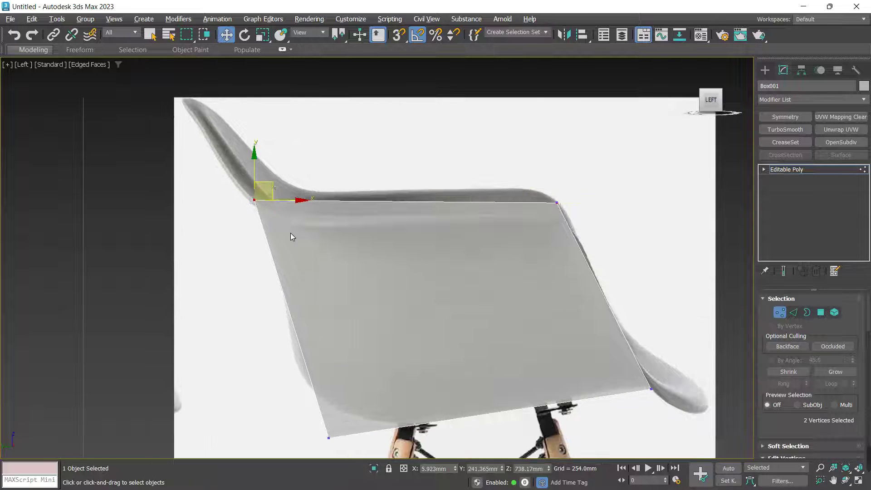
{"action": "left_click_drag", "start_coordinate": [276, 186], "coordinate": [275, 197]}
{"action": "left_click_drag", "start_coordinate": [299, 357], "coordinate": [338, 427]}
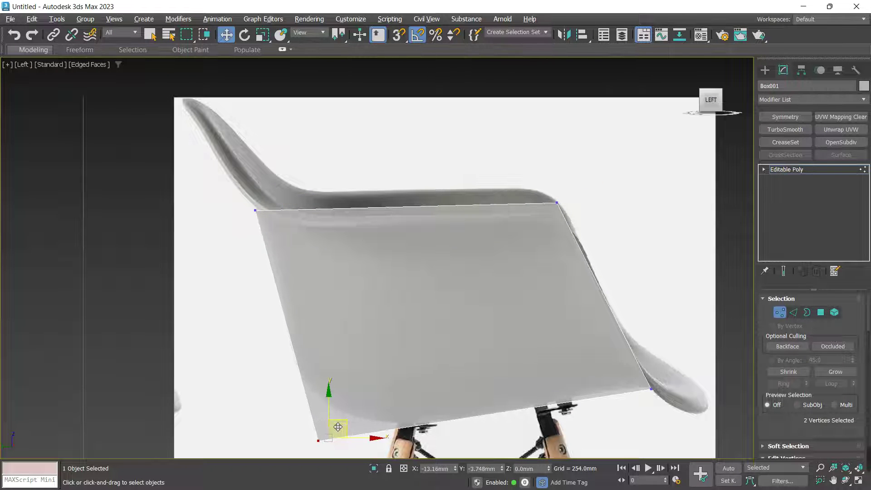
{"action": "middle_click_drag", "start_coordinate": [600, 372], "coordinate": [538, 368]}
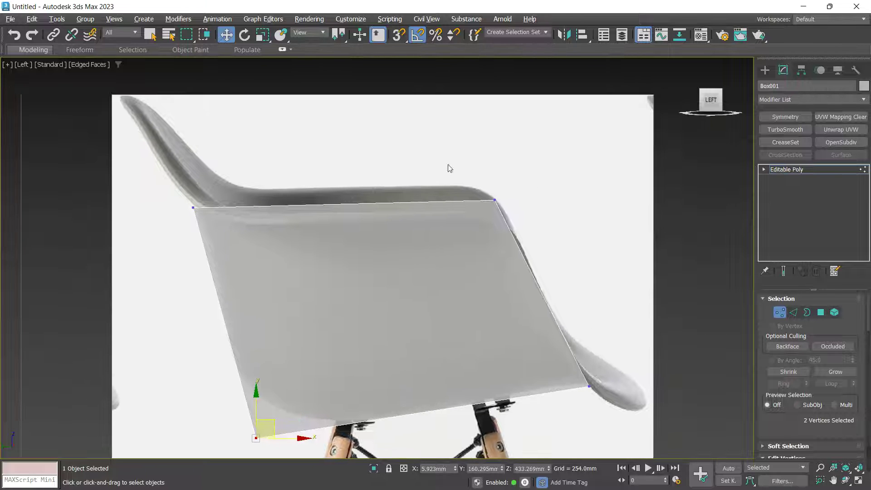
{"action": "left_click_drag", "start_coordinate": [519, 192], "coordinate": [528, 196]}
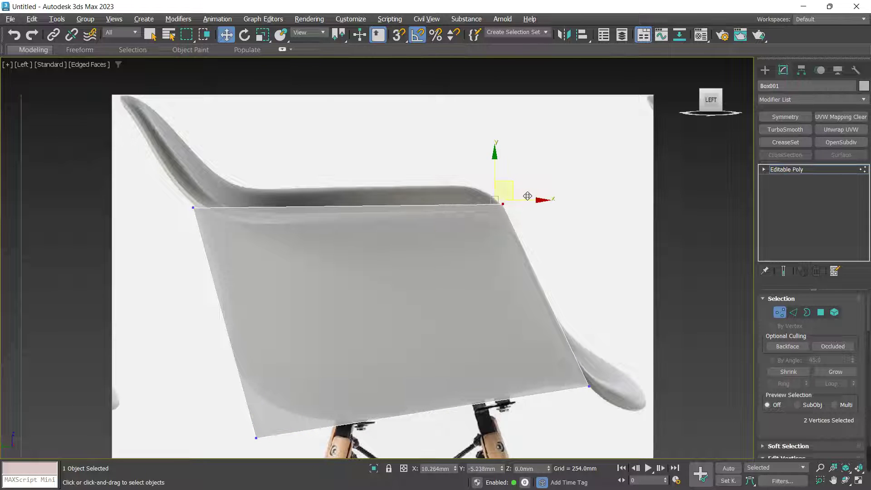
{"action": "middle_click_drag", "start_coordinate": [299, 245], "coordinate": [312, 271]}
Delete the top and front polygons of the box to open up the seat
{"action": "key", "text": "p"}
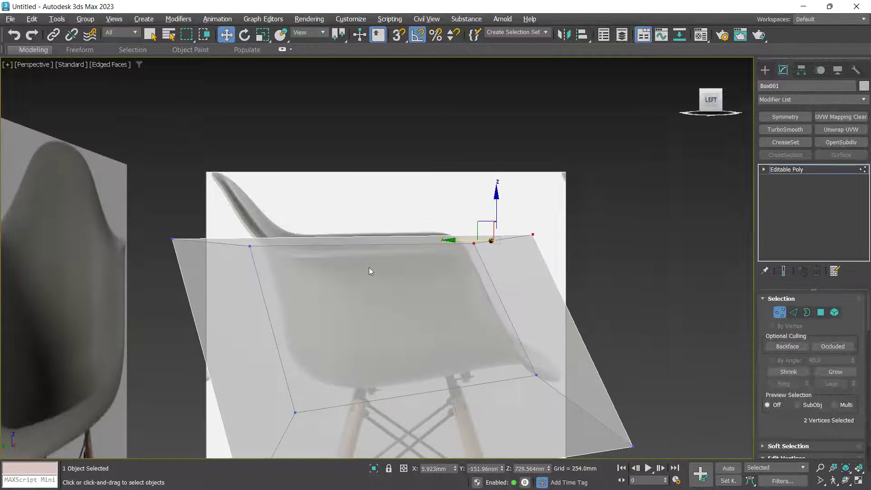
{"action": "middle_click_drag", "start_coordinate": [368, 268], "coordinate": [472, 282], "text": "alt"}
{"action": "key", "text": "4"}
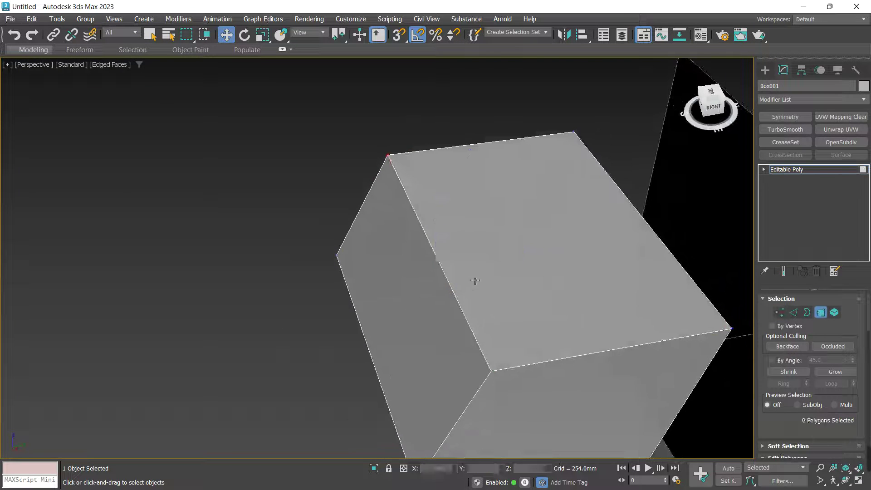
{"action": "left_click", "coordinate": [472, 281]}
{"action": "key", "text": "Delete"}
{"action": "left_click", "coordinate": [431, 298]}
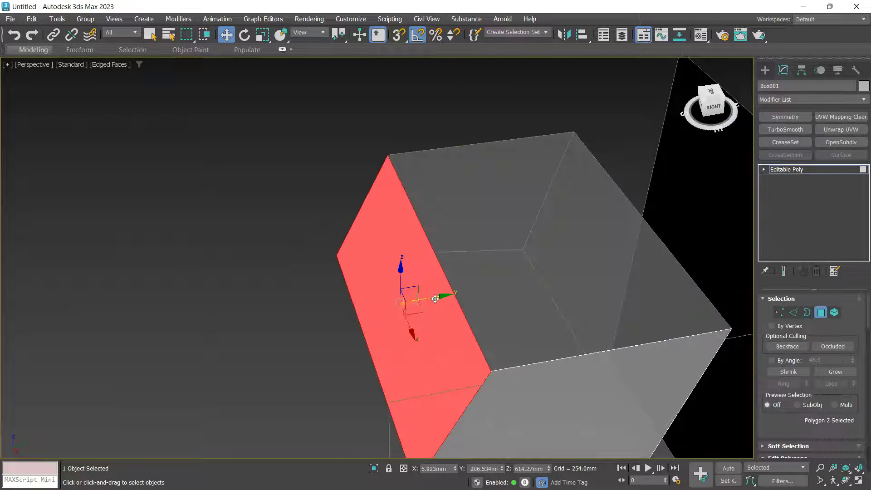
{"action": "key", "text": "Delete"}
Extend the rear top edge upward into a new polygon and align it with the backrest top in the left view
{"action": "key", "text": "2"}
{"action": "left_click", "coordinate": [653, 267]}
{"action": "middle_click_drag", "start_coordinate": [653, 267], "coordinate": [562, 291]}
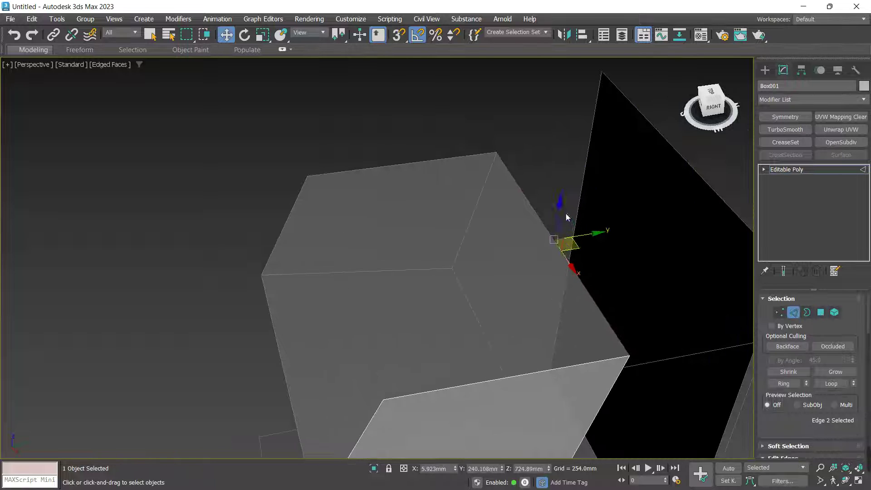
{"action": "left_click_drag", "start_coordinate": [564, 216], "coordinate": [580, 144], "text": "shift"}
{"action": "key", "text": "l"}
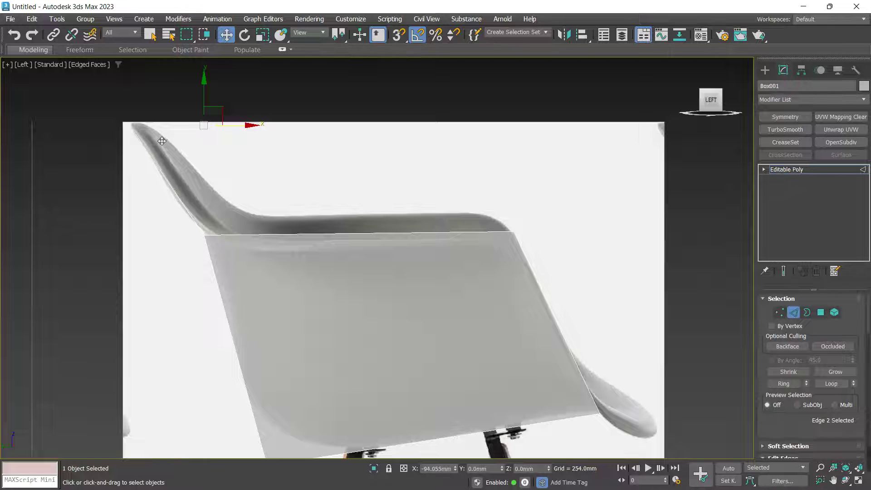
Flip the normals of the whole shell element so the inside faces render correctly
{"action": "key", "text": "p"}
{"action": "middle_click_drag", "start_coordinate": [375, 301], "coordinate": [426, 286], "text": "alt"}
{"action": "key", "text": "5"}
{"action": "scroll", "coordinate": [425, 287], "scroll_direction": "up", "scroll_amount": 6}
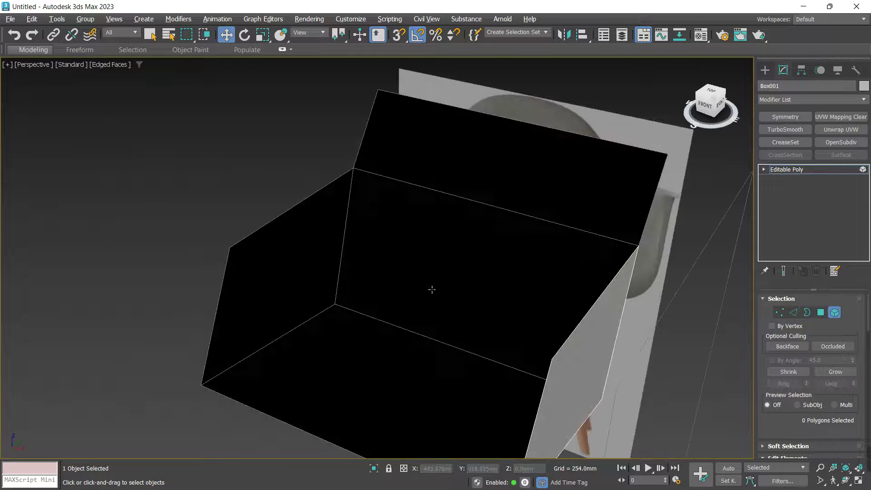
{"action": "left_click", "coordinate": [437, 286]}
{"action": "right_click", "coordinate": [587, 282]}
{"action": "left_click", "coordinate": [559, 313]}
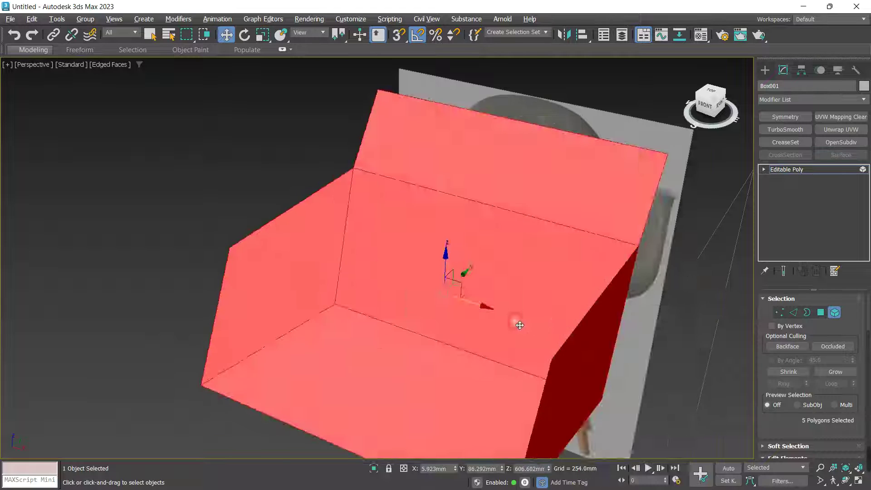
{"action": "middle_click_drag", "start_coordinate": [517, 320], "coordinate": [622, 316], "text": "alt"}
{"action": "left_click", "coordinate": [605, 222]}
{"action": "mouse_move", "coordinate": [525, 294]}
{"action": "middle_mouse_down", "text": "alt"}
{"action": "mouse_move", "coordinate": [476, 293]}
{"action": "mouse_move", "coordinate": [515, 287]}
{"action": "middle_mouse_up", "text": "alt"}
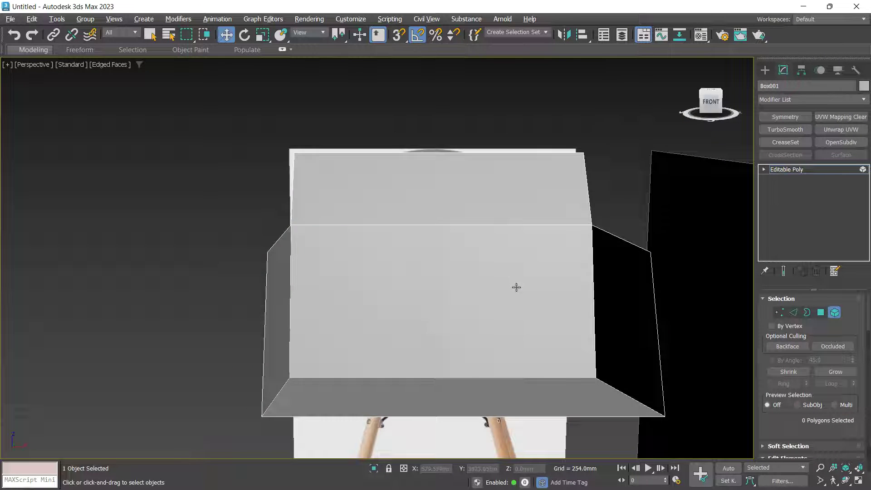
Make the shell see-through, view it against the front reference and select its bottom rear vertices
{"action": "key", "text": "alt+x"}
{"action": "key", "text": "f"}
{"action": "key", "text": "1"}
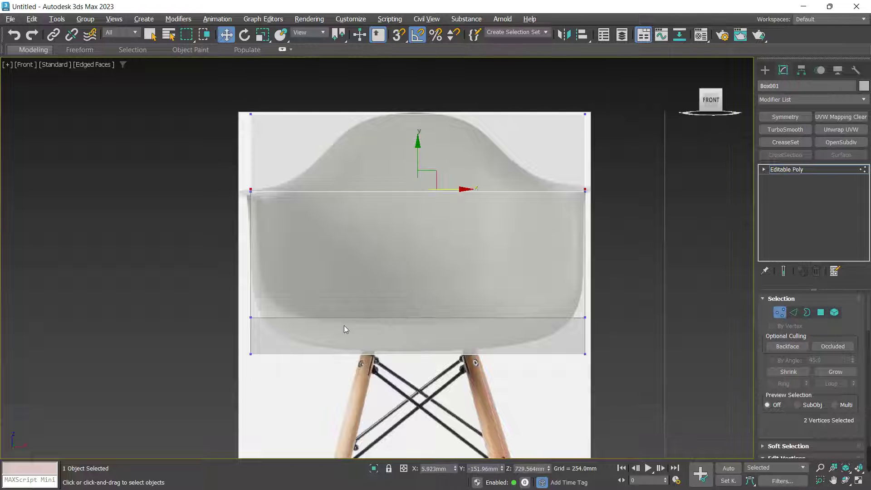
{"action": "scroll", "coordinate": [292, 330], "scroll_direction": "up", "scroll_amount": 2}
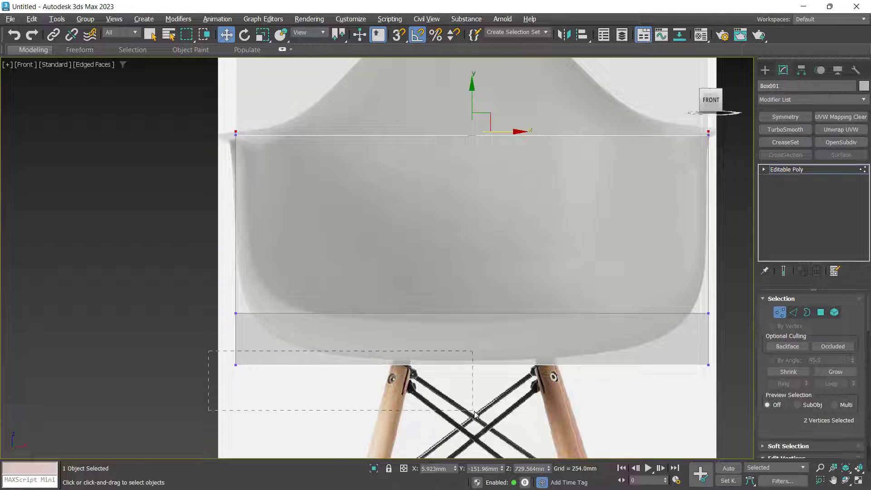
{"action": "left_click_drag", "start_coordinate": [474, 414], "coordinate": [474, 413]}
{"action": "middle_click_drag", "start_coordinate": [588, 386], "coordinate": [511, 364]}
{"action": "scroll", "coordinate": [278, 310], "scroll_direction": "down", "scroll_amount": 4}
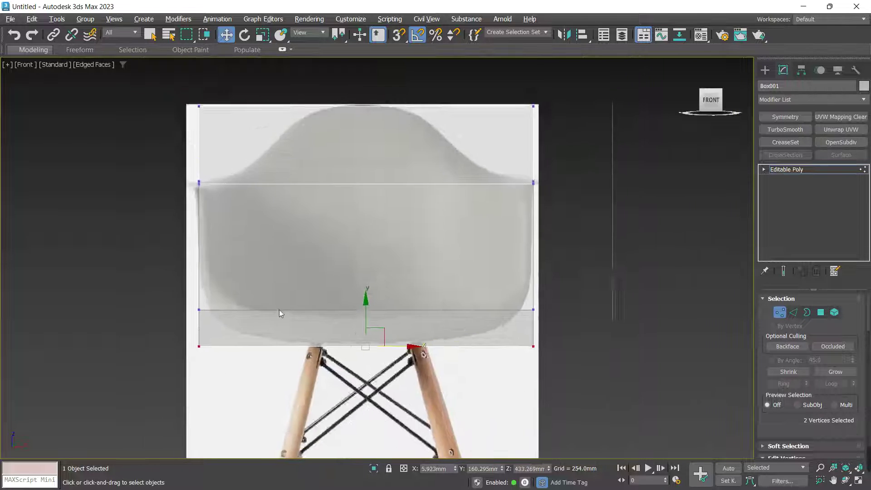
Connect the shell's four crosswise edges with a new edge line down the middle
{"action": "key", "text": "2"}
{"action": "middle_click_drag", "start_coordinate": [330, 300], "coordinate": [382, 321]}
{"action": "key", "text": "p"}
{"action": "key", "text": "2"}
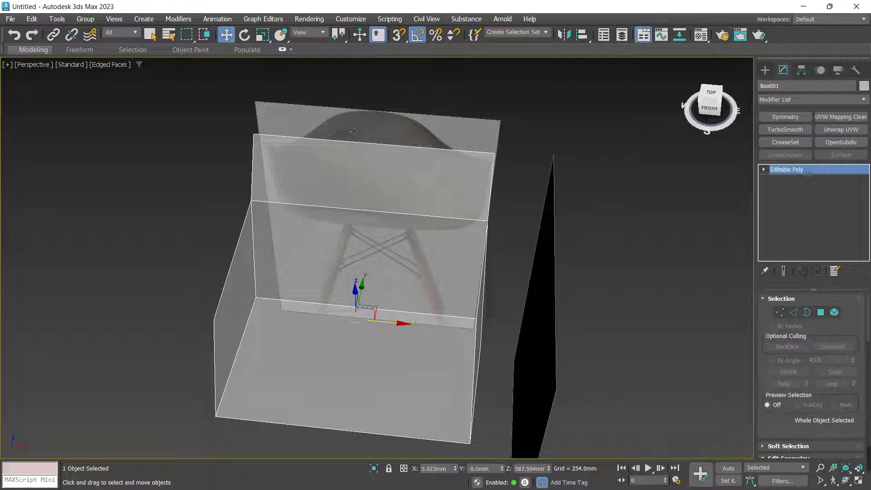
{"action": "key", "text": "2"}
{"action": "left_click_drag", "start_coordinate": [393, 447], "coordinate": [393, 448]}
{"action": "right_click", "coordinate": [458, 274]}
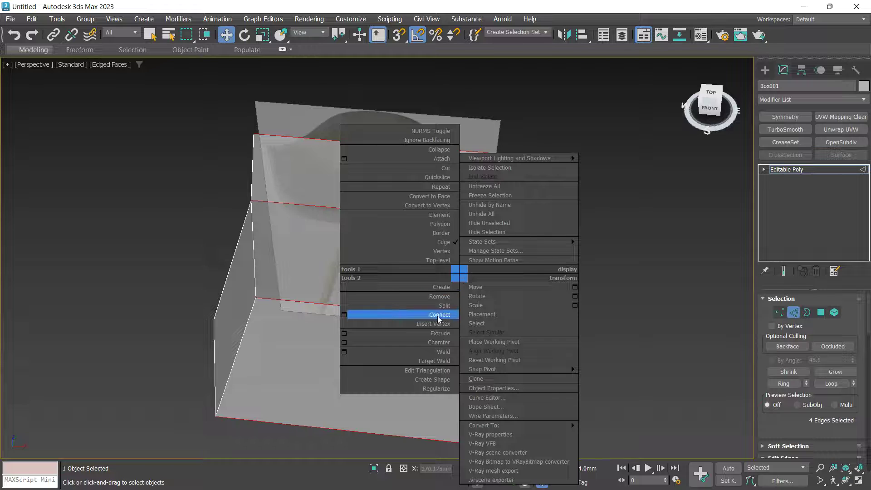
{"action": "left_click", "coordinate": [388, 313]}
Delete the shell's right half and mirror the remaining half across the X axis as an instance
{"action": "middle_click_drag", "start_coordinate": [453, 359], "coordinate": [440, 331], "text": "alt"}
{"action": "key", "text": "2"}
{"action": "middle_click_drag", "start_coordinate": [553, 208], "coordinate": [560, 171], "text": "alt"}
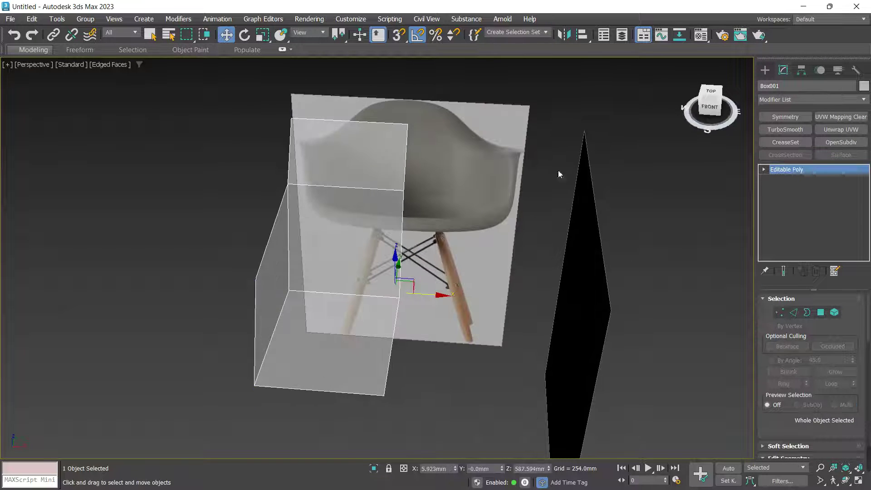
{"action": "left_click", "coordinate": [565, 35]}
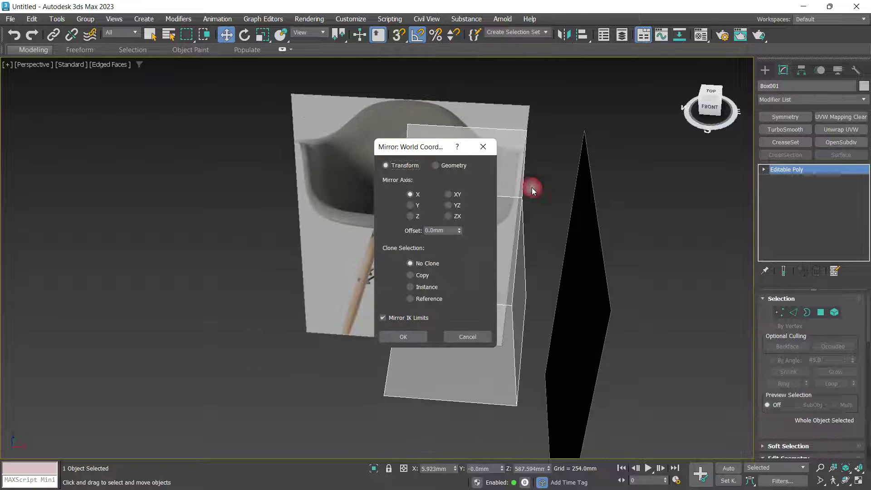
{"action": "left_click", "coordinate": [411, 287]}
{"action": "left_click", "coordinate": [412, 336]}
Move the lower side edge of the original half inward to about X -269 mm, matching the shell's taper in front view
{"action": "middle_click_drag", "start_coordinate": [333, 283], "coordinate": [370, 260], "text": "alt"}
{"action": "left_click", "coordinate": [321, 270]}
{"action": "key", "text": "2"}
{"action": "left_click", "coordinate": [303, 272]}
{"action": "key", "text": "f"}
{"action": "scroll", "coordinate": [291, 350], "scroll_direction": "up", "scroll_amount": 2}
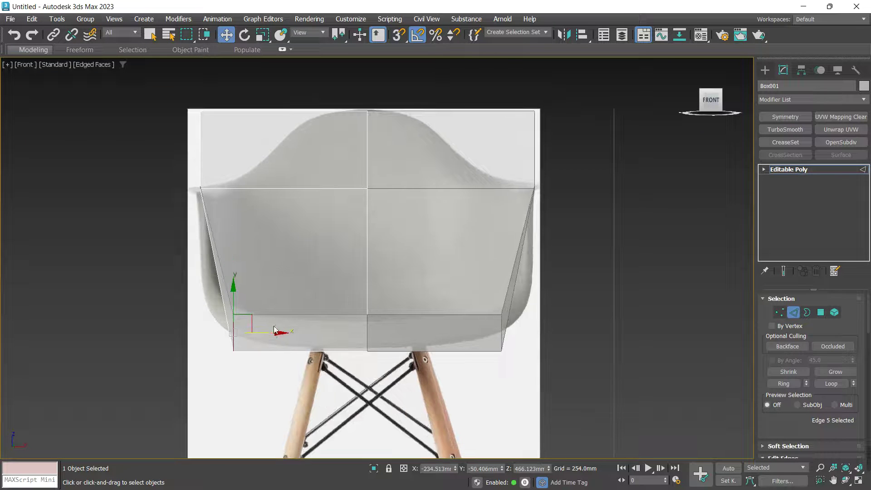
{"action": "mouse_move", "coordinate": [273, 339]}
{"action": "left_mouse_down"}
{"action": "mouse_move", "coordinate": [259, 344]}
{"action": "mouse_move", "coordinate": [269, 353]}
{"action": "left_mouse_up"}
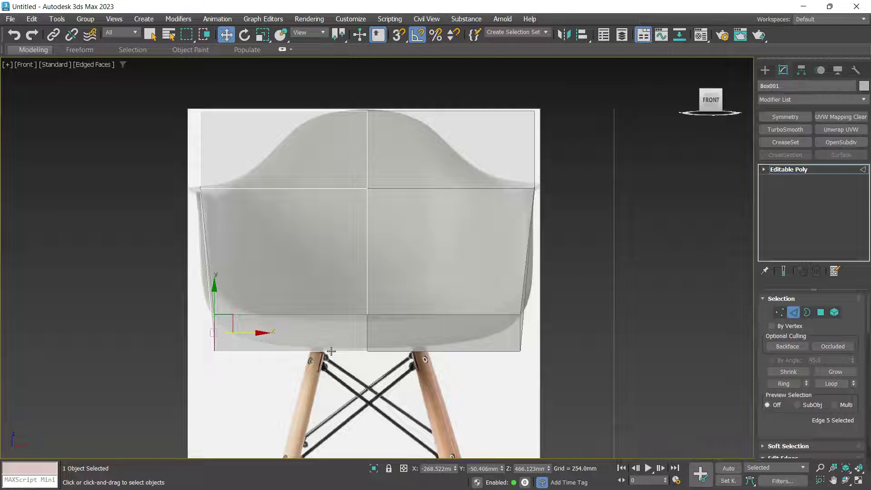
Raise the two bottom rear vertices slightly to about Z 439 mm to meet the shell's underside
{"action": "scroll", "coordinate": [348, 346], "scroll_direction": "up", "scroll_amount": 2}
{"action": "key", "text": "1"}
{"action": "middle_click_drag", "start_coordinate": [359, 347], "coordinate": [401, 349]}
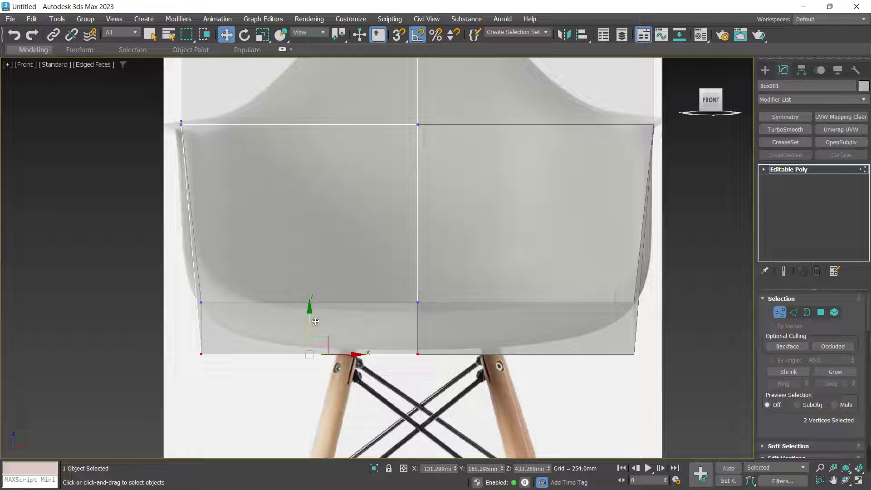
{"action": "left_click_drag", "start_coordinate": [316, 321], "coordinate": [318, 317]}
Try to chamfer the shell's vertical rear corner edge by 108.204 mm with one segment
{"action": "key", "text": "p"}
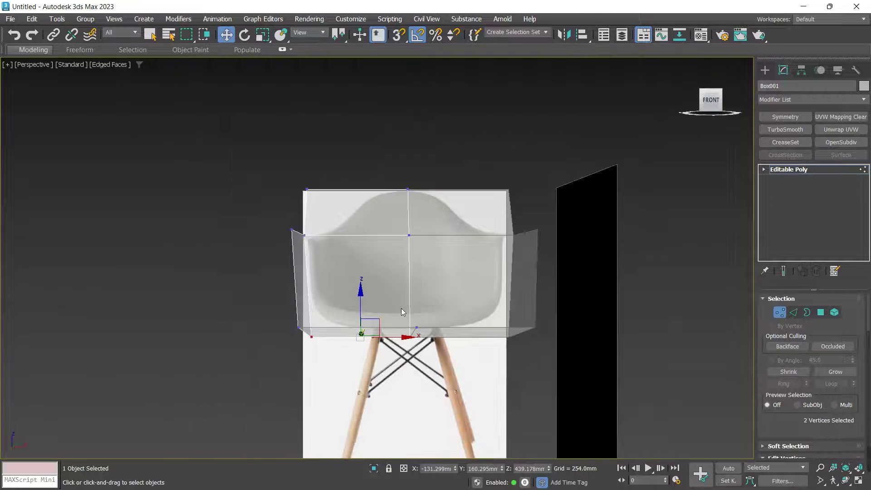
{"action": "middle_click_drag", "start_coordinate": [401, 309], "coordinate": [335, 283], "text": "alt"}
{"action": "key", "text": "2"}
{"action": "right_click", "coordinate": [560, 281]}
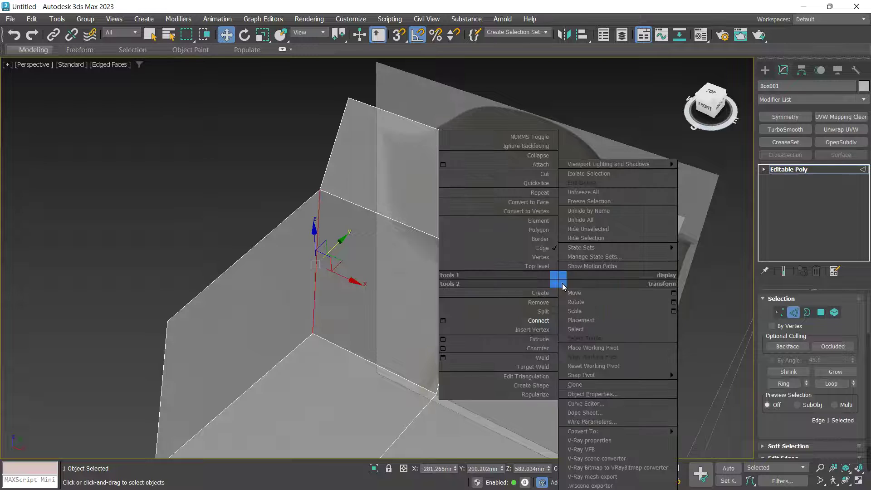
{"action": "left_click", "coordinate": [454, 349]}
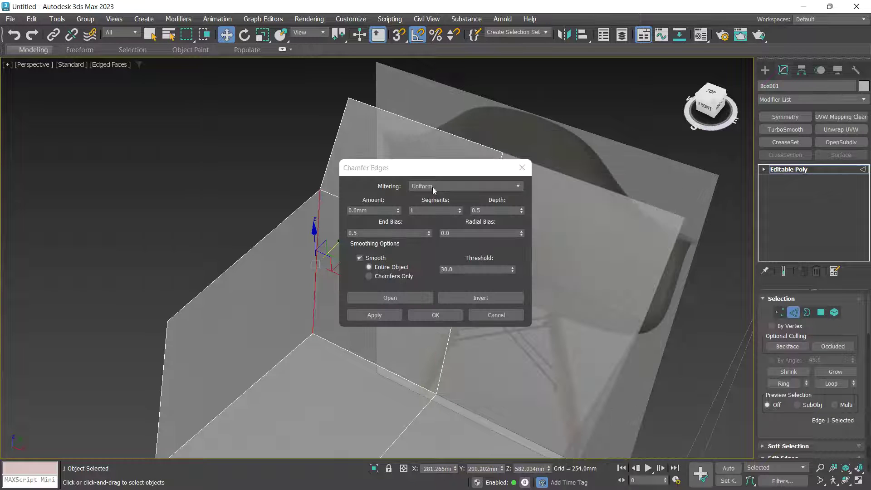
{"action": "left_click_drag", "start_coordinate": [436, 169], "coordinate": [529, 239]}
{"action": "left_click_drag", "start_coordinate": [491, 282], "coordinate": [497, 119]}
{"action": "middle_click_drag", "start_coordinate": [405, 193], "coordinate": [388, 189], "text": "alt"}
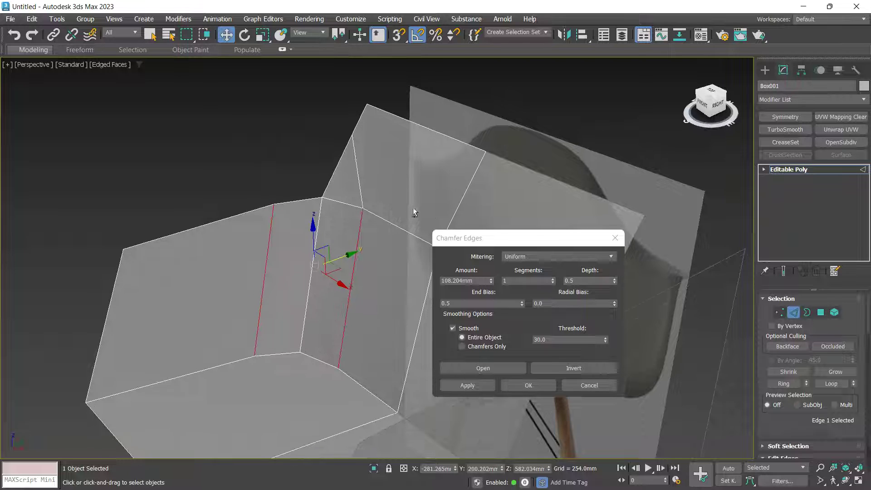
{"action": "left_click", "coordinate": [528, 385]}
{"action": "mouse_move", "coordinate": [459, 336]}
{"action": "middle_mouse_down", "text": "alt"}
{"action": "mouse_move", "coordinate": [471, 296]}
{"action": "mouse_move", "coordinate": [466, 348]}
{"action": "middle_mouse_up", "text": "alt"}
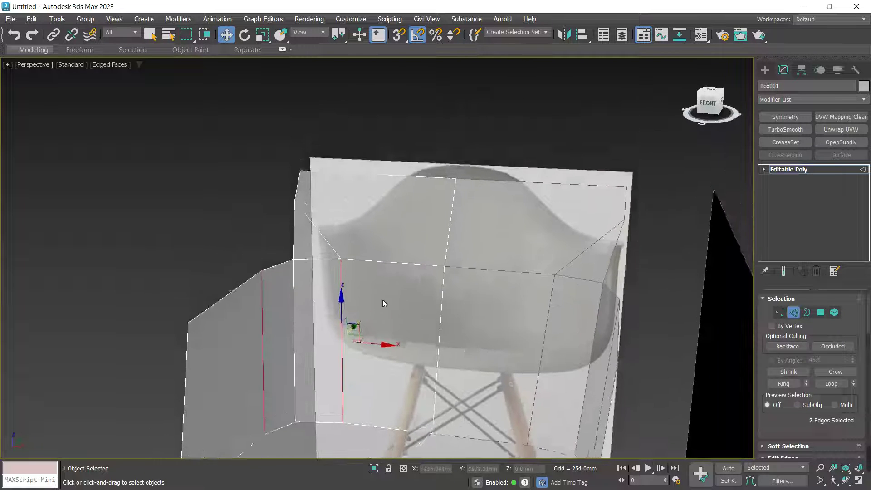
{"action": "middle_click_drag", "start_coordinate": [382, 300], "coordinate": [375, 243], "text": "alt"}
{"action": "middle_click_drag", "start_coordinate": [375, 242], "coordinate": [375, 254]}
Undo the rear corner chamfer and return to the unchamfered shell in front view
{"action": "key", "text": "1"}
{"action": "key", "text": "f"}
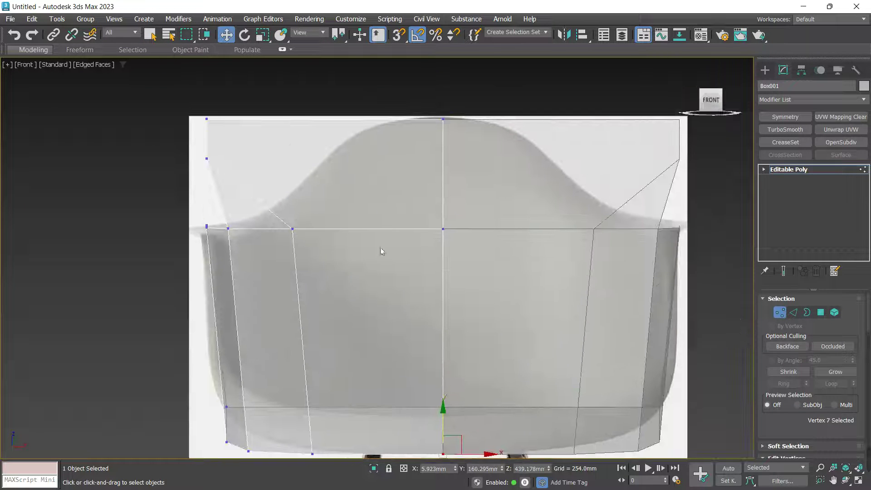
{"action": "middle_click_drag", "start_coordinate": [327, 203], "coordinate": [339, 258]}
{"action": "key", "text": "1"}
{"action": "left_click_drag", "start_coordinate": [198, 167], "coordinate": [255, 176]}
{"action": "left_click", "coordinate": [259, 200]}
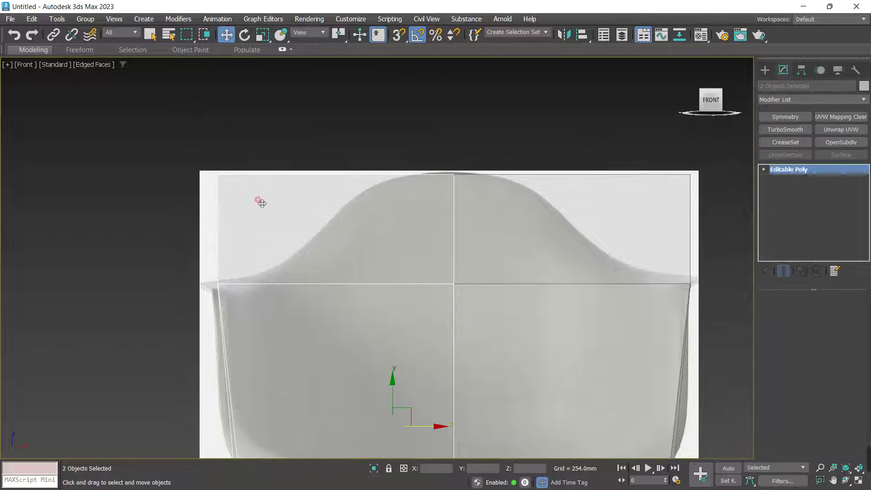
In front view, move the backrest's top outer vertex inward about 162 mm and down about 8 mm, and raise the top centre vertex about 3.6 mm
{"action": "key", "text": "1"}
{"action": "left_click_drag", "start_coordinate": [190, 158], "coordinate": [399, 208]}
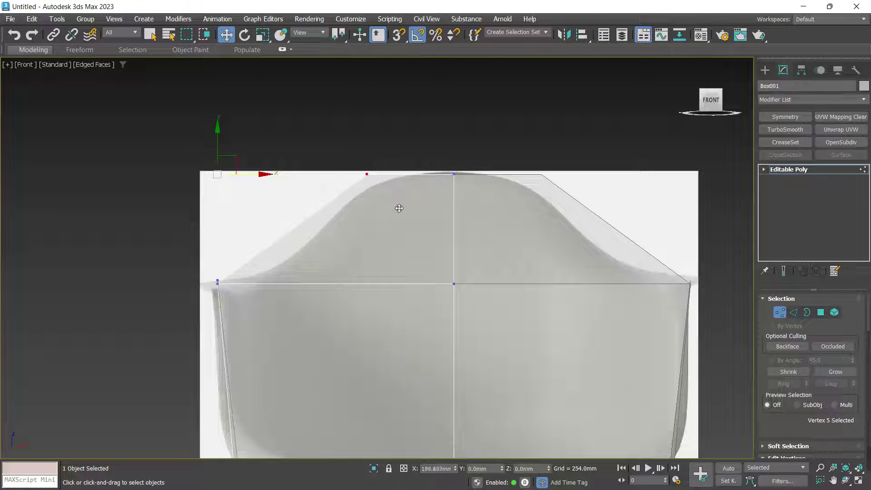
{"action": "left_click_drag", "start_coordinate": [426, 161], "coordinate": [469, 184]}
{"action": "scroll", "coordinate": [468, 161], "scroll_direction": "up", "scroll_amount": 2}
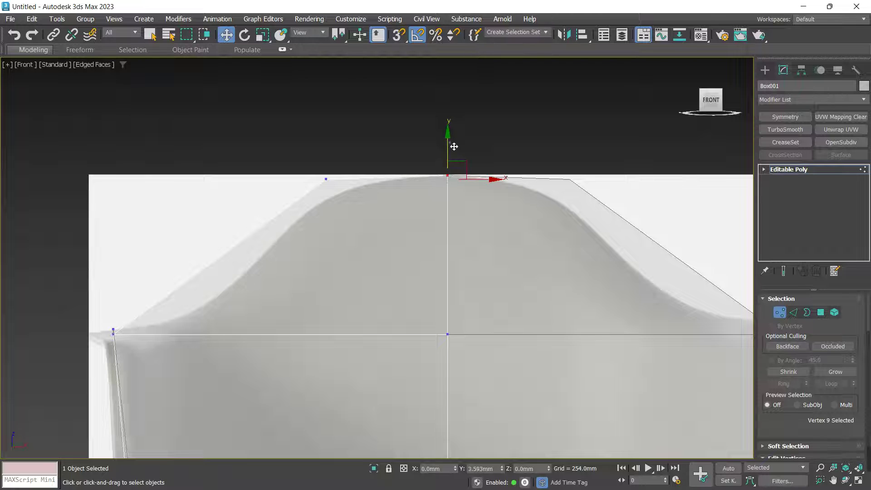
{"action": "scroll", "coordinate": [321, 200], "scroll_direction": "down", "scroll_amount": 2}
{"action": "left_click_drag", "start_coordinate": [342, 165], "coordinate": [321, 173]}
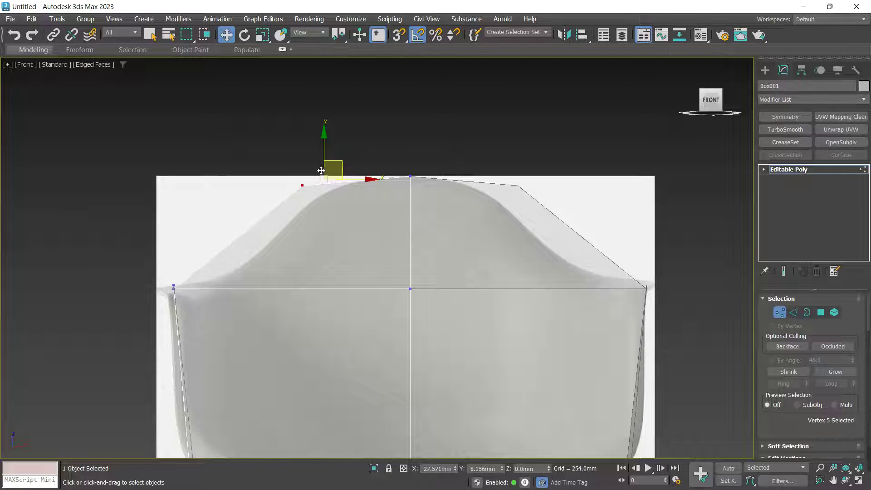
Chamfer the shell's vertical rear corner edge by 108.204 mm with one segment in perspective view
{"action": "middle_click_drag", "start_coordinate": [357, 256], "coordinate": [313, 295]}
{"action": "key", "text": "p"}
{"action": "scroll", "coordinate": [383, 275], "scroll_direction": "down", "scroll_amount": 3}
{"action": "key", "text": "2"}
{"action": "left_click", "coordinate": [252, 301]}
{"action": "right_click", "coordinate": [400, 256]}
{"action": "left_click", "coordinate": [285, 326]}
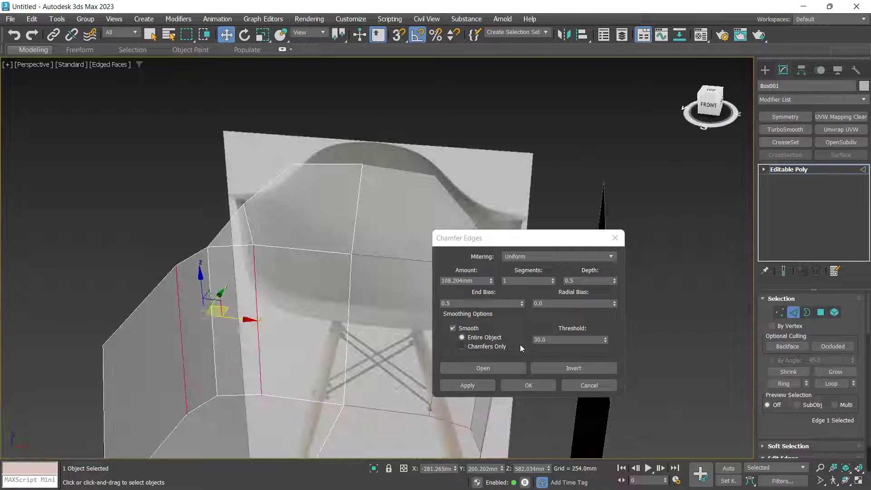
{"action": "left_click", "coordinate": [528, 385]}
Cut new edges on the upper back from the chamfered corner up and across to the centre line, and connect the bend to the top outer vertex
{"action": "key", "text": "1"}
{"action": "scroll", "coordinate": [376, 277], "scroll_direction": "up", "scroll_amount": 3}
{"action": "right_click", "coordinate": [382, 280]}
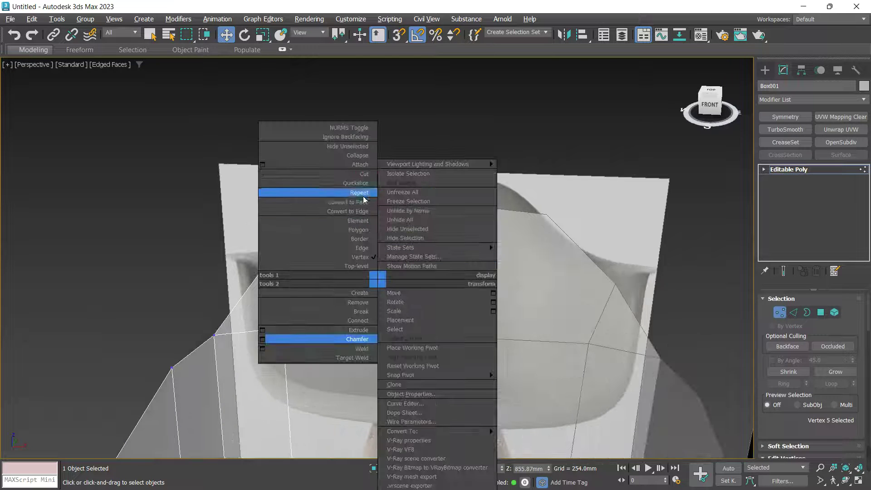
{"action": "left_click", "coordinate": [362, 174]}
{"action": "key", "text": "s"}
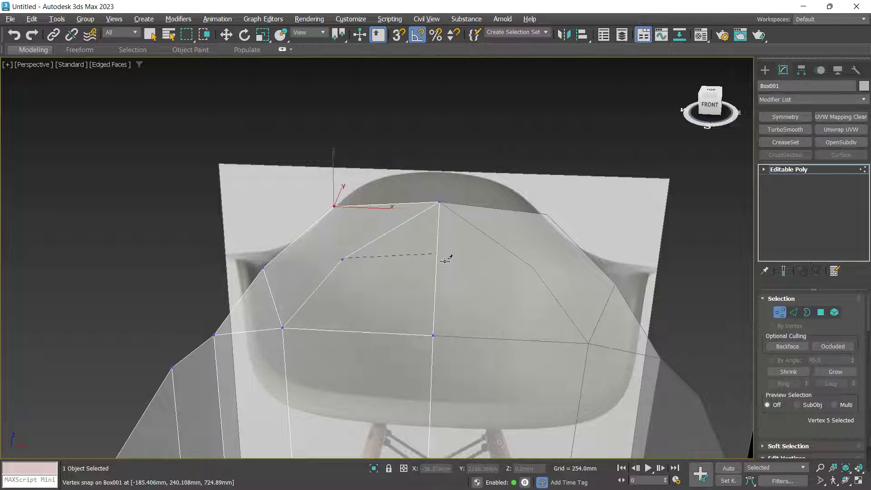
{"action": "key", "text": "w"}
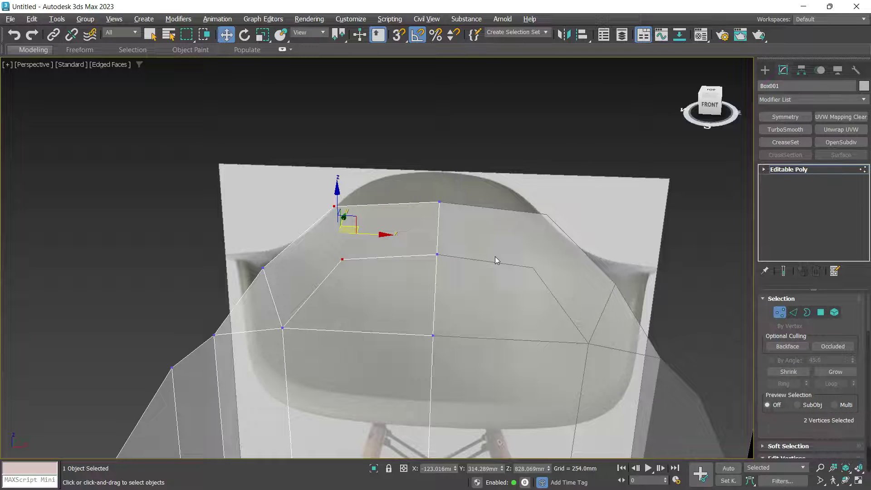
{"action": "middle_click_drag", "start_coordinate": [496, 259], "coordinate": [344, 298], "text": "alt"}
Remove the short edge above the chamfered corner and connect the upper back's three upright edges with a new crosswise edge line
{"action": "key", "text": "2"}
{"action": "left_click", "coordinate": [275, 276]}
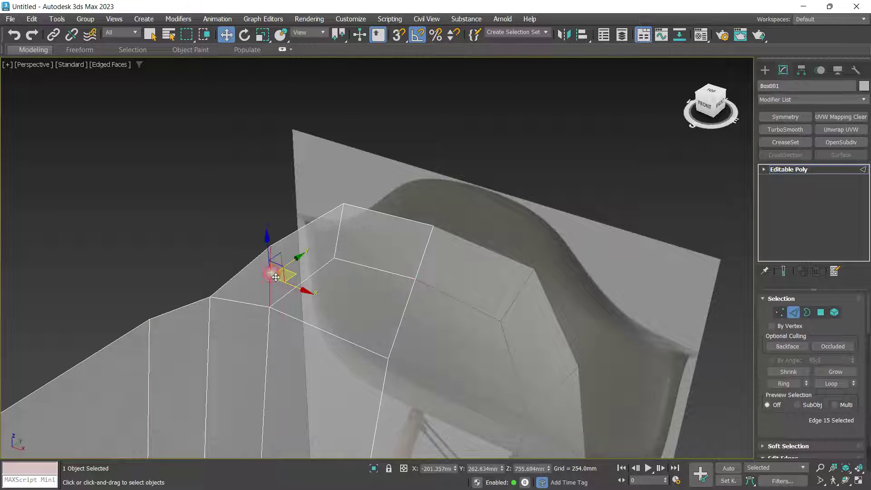
{"action": "middle_click_drag", "start_coordinate": [275, 278], "coordinate": [371, 287]}
{"action": "left_click", "coordinate": [319, 308]}
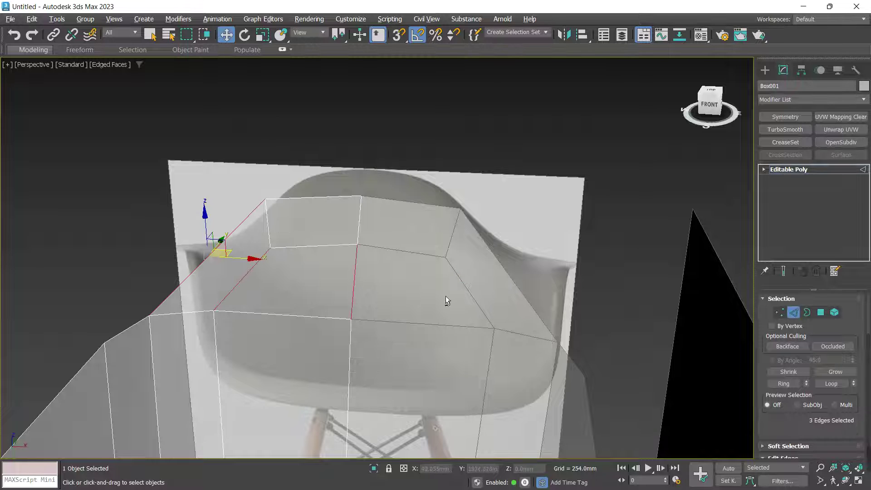
{"action": "key", "text": "ctrl+shift+e"}
{"action": "middle_click_drag", "start_coordinate": [291, 290], "coordinate": [313, 281], "text": "alt"}
Fit the backrest's outer vertices to the reference silhouette in front view, placing the lower one at about X -187 mm, Z 771 mm
{"action": "key", "text": "1"}
{"action": "key", "text": "f"}
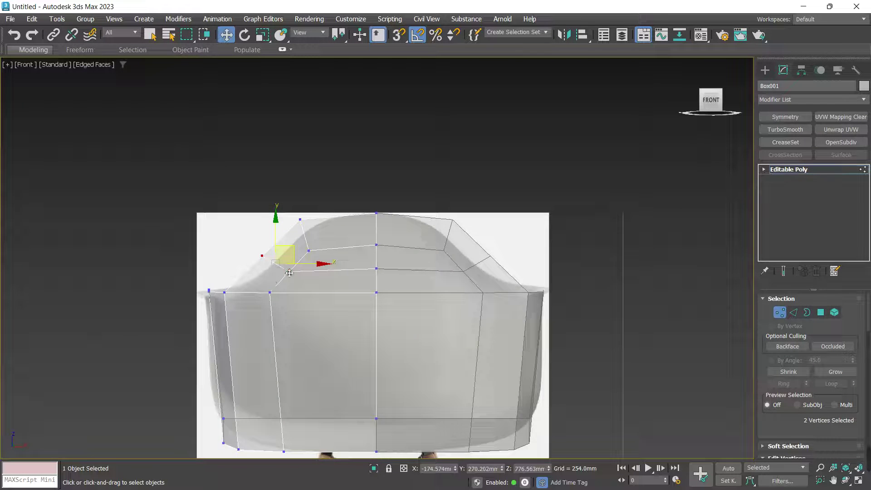
{"action": "scroll", "coordinate": [295, 252], "scroll_direction": "up", "scroll_amount": 4}
{"action": "left_click_drag", "start_coordinate": [351, 167], "coordinate": [353, 189]}
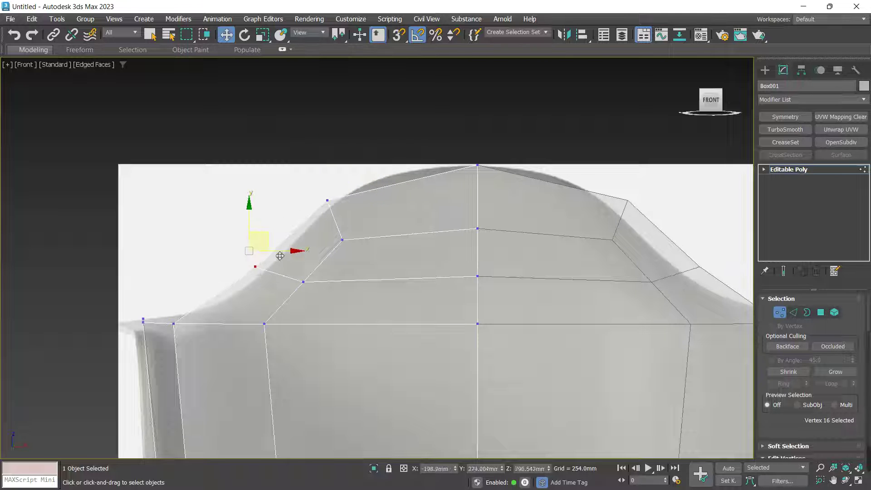
{"action": "scroll", "coordinate": [380, 217], "scroll_direction": "down", "scroll_amount": 2}
{"action": "key", "text": "2"}
{"action": "left_click_drag", "start_coordinate": [398, 202], "coordinate": [401, 273]}
{"action": "scroll", "coordinate": [407, 290], "scroll_direction": "down", "scroll_amount": 3}
{"action": "middle_click_drag", "start_coordinate": [414, 305], "coordinate": [408, 234]}
{"action": "left_click", "coordinate": [391, 383], "text": "ctrl"}
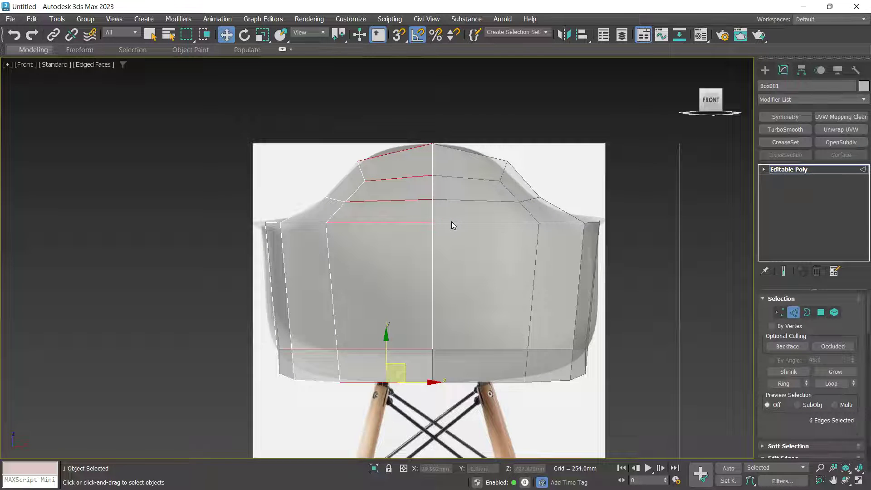
{"action": "middle_click_drag", "start_coordinate": [451, 222], "coordinate": [438, 285]}
Connect the three front-to-back edges of the side wall and seat with 2 segments
{"action": "key", "text": "p"}
{"action": "key", "text": "1"}
{"action": "middle_click_drag", "start_coordinate": [437, 285], "coordinate": [473, 255]}
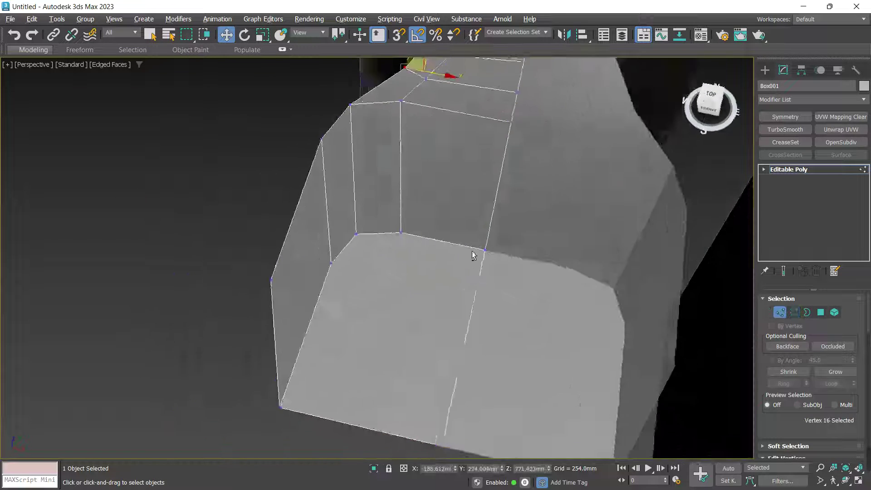
{"action": "right_click", "coordinate": [418, 281]}
{"action": "key", "text": "alt+x"}
{"action": "middle_click_drag", "start_coordinate": [268, 219], "coordinate": [331, 253], "text": "alt"}
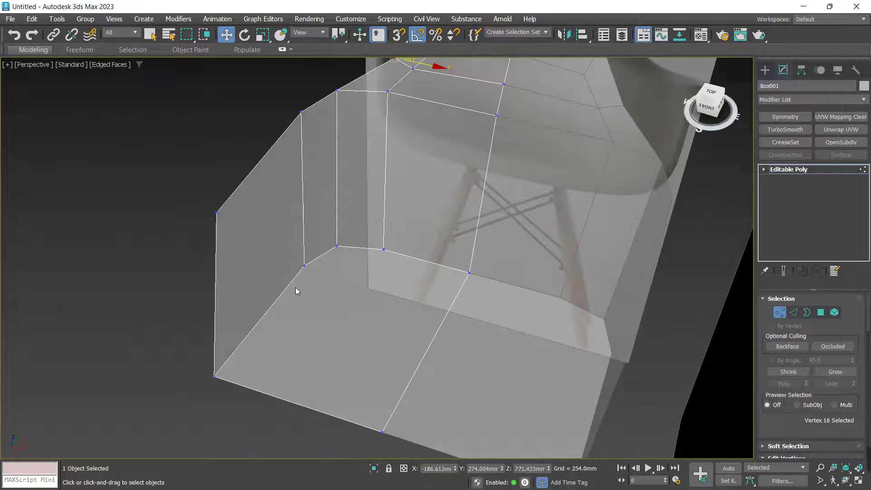
{"action": "key", "text": "2"}
{"action": "middle_click_drag", "start_coordinate": [298, 287], "coordinate": [265, 164], "text": "alt"}
{"action": "left_click_drag", "start_coordinate": [265, 141], "coordinate": [292, 331]}
{"action": "right_click", "coordinate": [472, 257]}
{"action": "left_click", "coordinate": [357, 298]}
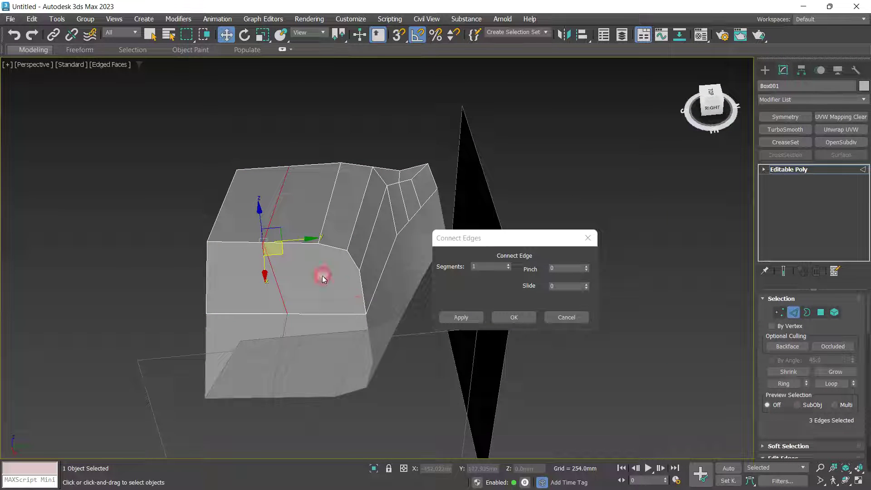
{"action": "left_click", "coordinate": [508, 264]}
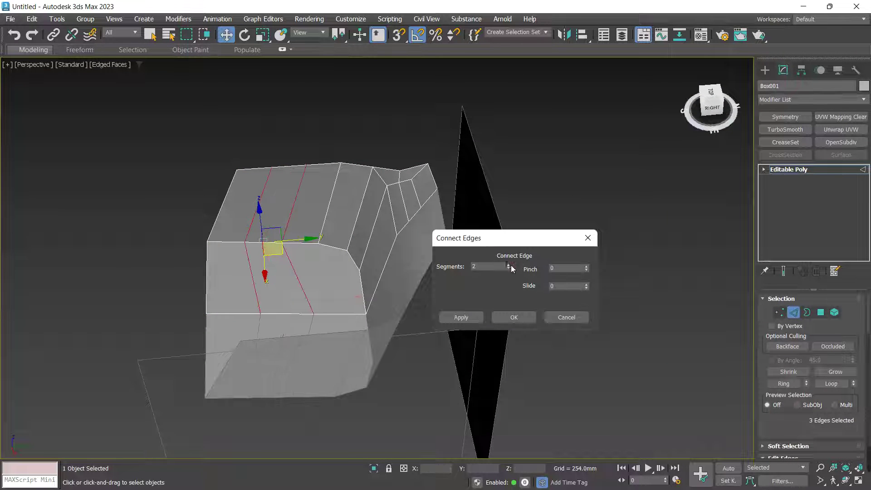
{"action": "left_click", "coordinate": [510, 316]}
Move the two new centre-line vertices of the seat together toward the front, to about Y -97 mm
{"action": "middle_click_drag", "start_coordinate": [334, 309], "coordinate": [329, 328], "text": "alt"}
{"action": "scroll", "coordinate": [291, 310], "scroll_direction": "up", "scroll_amount": 4}
{"action": "key", "text": "1"}
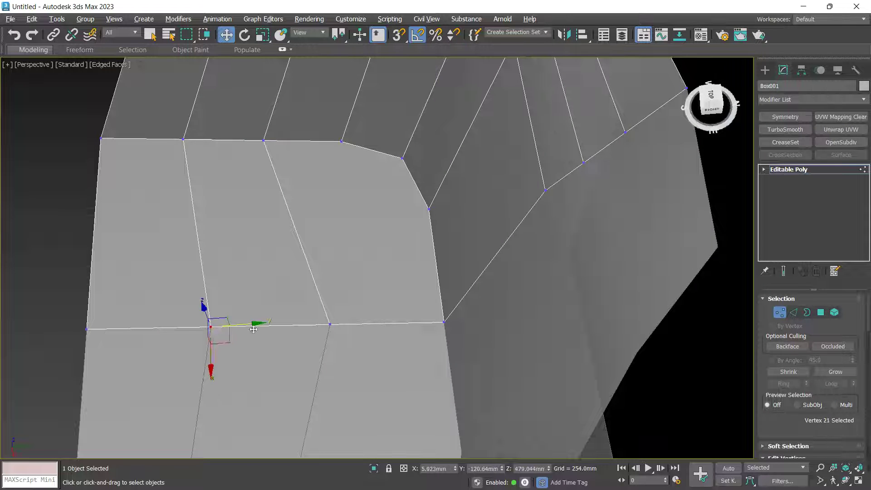
{"action": "left_click", "coordinate": [330, 324], "text": "ctrl"}
{"action": "middle_click_drag", "start_coordinate": [307, 326], "coordinate": [432, 306], "text": "alt"}
Cut a lengthwise edge line across the seat, from the inner vertex of the rear corner chamfer to the front edge
{"action": "right_click", "coordinate": [321, 272]}
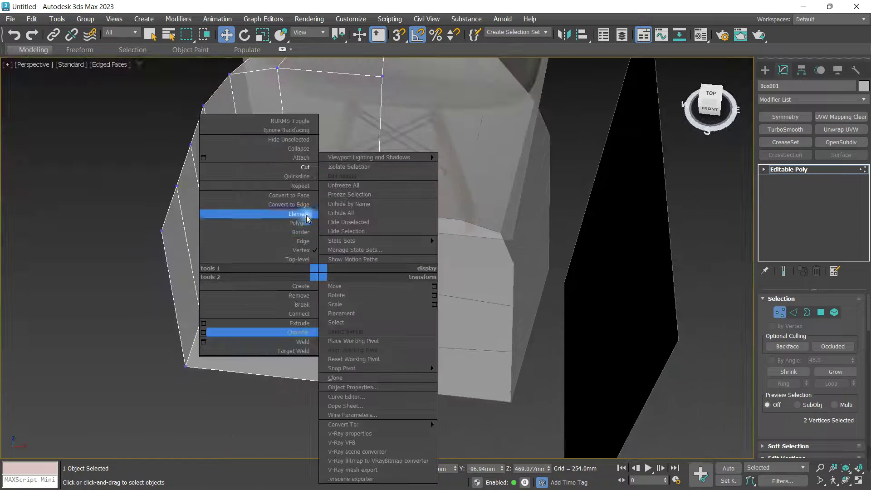
{"action": "left_click", "coordinate": [300, 172]}
{"action": "key", "text": "s"}
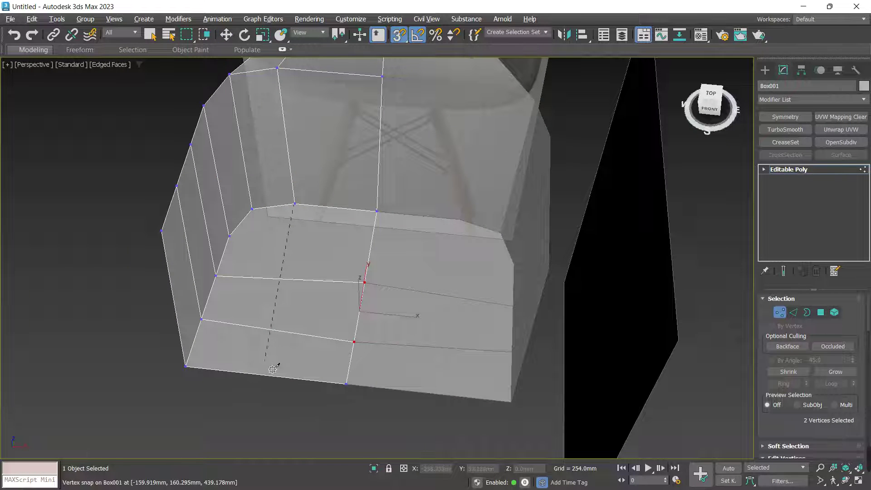
{"action": "left_click", "coordinate": [257, 339]}
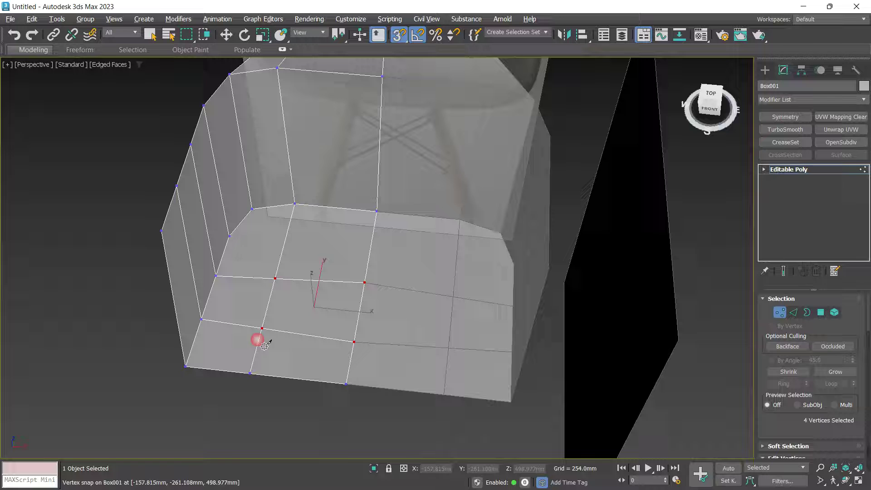
Cut a crosswise edge line across the rear of the seat, from the chamfered corner's side vertex to the centre line
{"action": "left_click", "coordinate": [235, 247]}
{"action": "middle_click_drag", "start_coordinate": [306, 238], "coordinate": [346, 263], "text": "alt"}
{"action": "scroll", "coordinate": [346, 229], "scroll_direction": "up", "scroll_amount": 3}
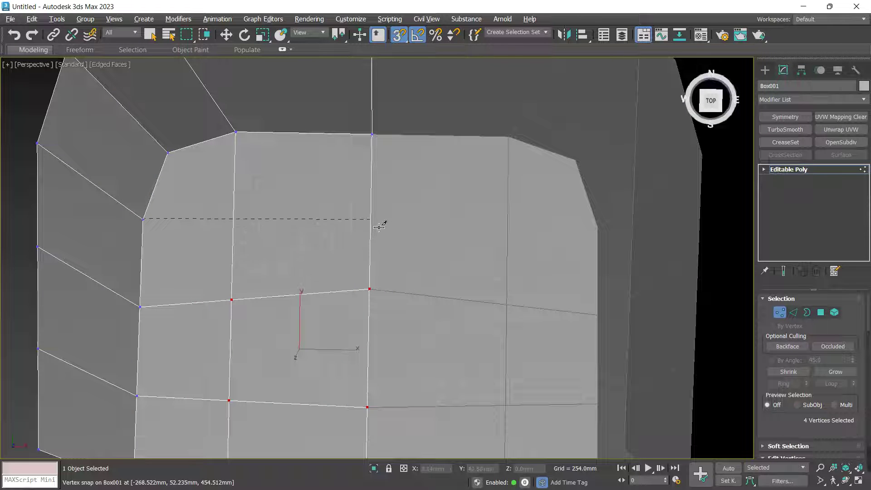
{"action": "left_click", "coordinate": [379, 226]}
{"action": "right_click", "coordinate": [380, 288]}
Move the seat's middle centre-line vertex forward to about Y -51 mm with snapping off
{"action": "left_click", "coordinate": [388, 309]}
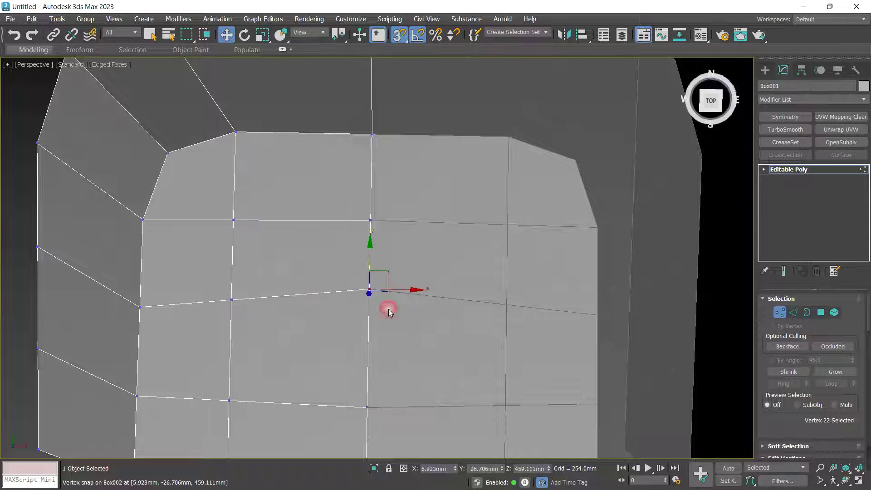
{"action": "left_click_drag", "start_coordinate": [374, 263], "coordinate": [434, 294]}
{"action": "key", "text": "s"}
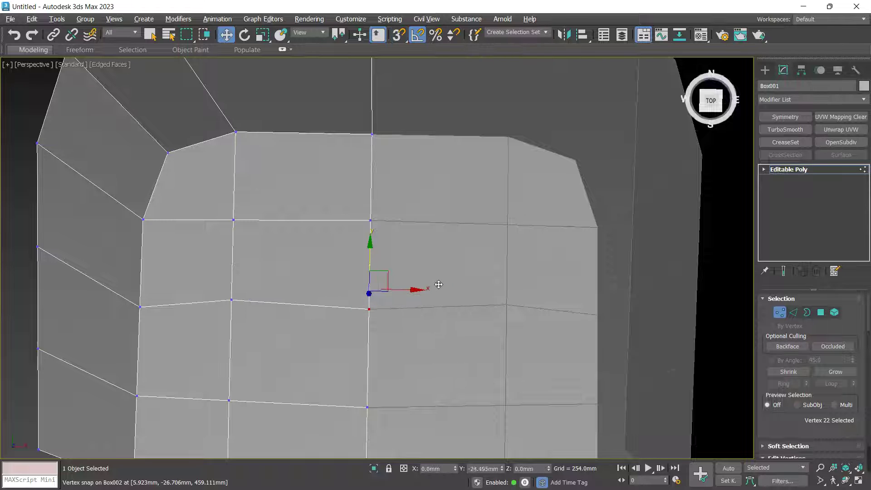
Connect the nine crosswise edges beside the centre line, from backrest top to seat front, with one lengthwise edge line
{"action": "middle_click_drag", "start_coordinate": [429, 286], "coordinate": [331, 281], "text": "alt"}
{"action": "scroll", "coordinate": [401, 244], "scroll_direction": "down", "scroll_amount": 3}
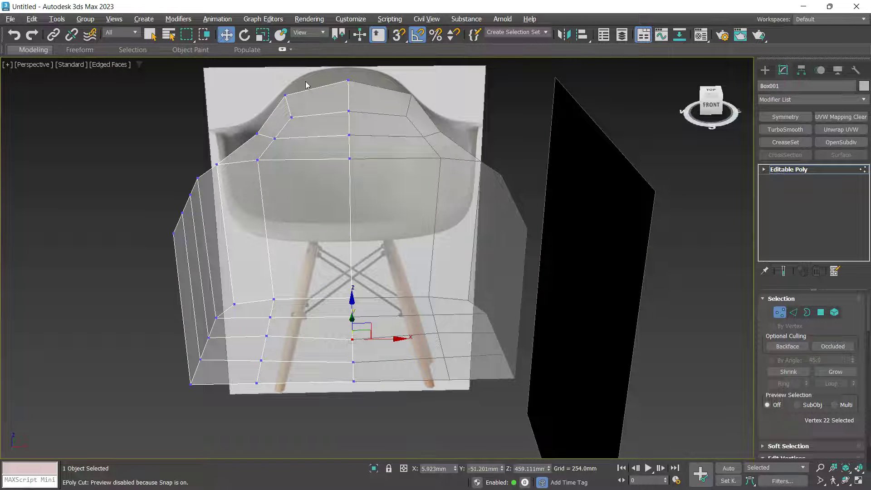
{"action": "key", "text": "2"}
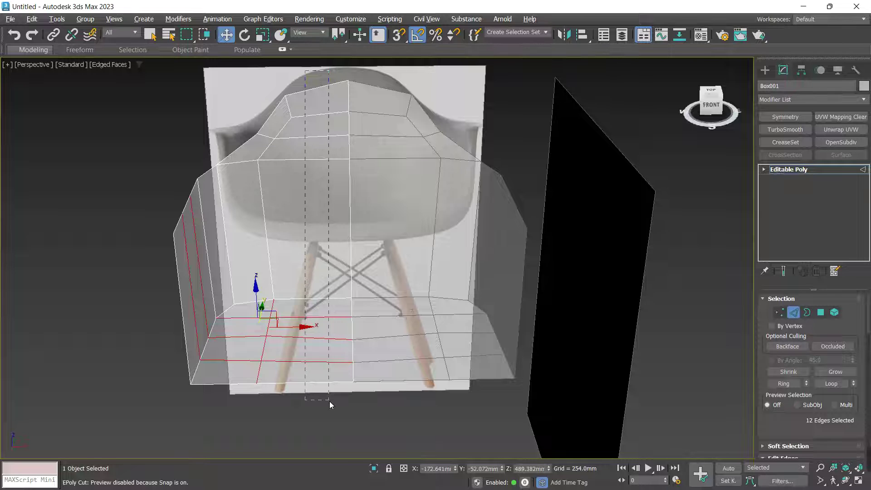
{"action": "left_click_drag", "start_coordinate": [329, 401], "coordinate": [330, 400]}
{"action": "right_click", "coordinate": [519, 265]}
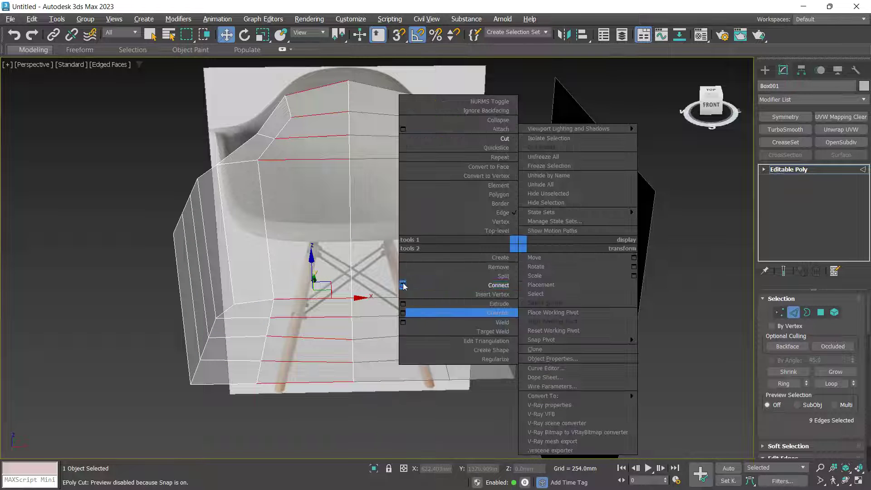
{"action": "left_click", "coordinate": [504, 304]}
{"action": "left_click", "coordinate": [523, 320]}
{"action": "middle_click_drag", "start_coordinate": [372, 181], "coordinate": [397, 246]}
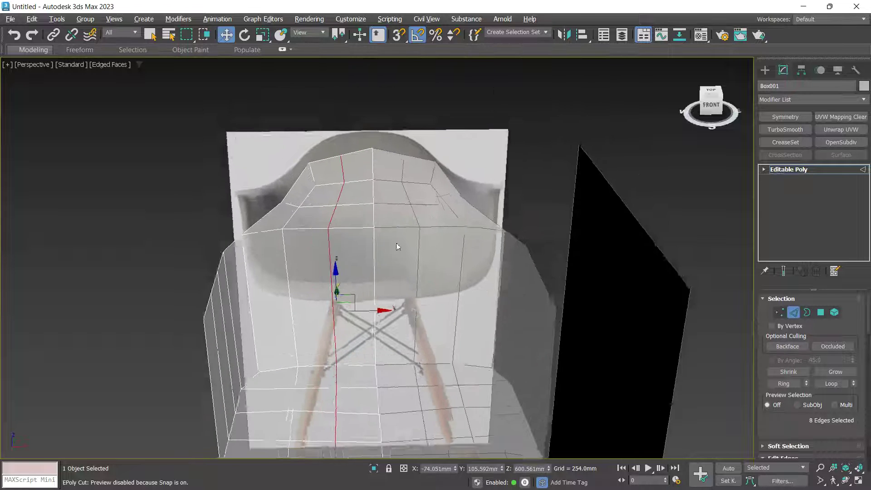
Raise the backrest's top-edge vertex beside the centre line to the reference outline, and raise the two inner vertices just below it
{"action": "scroll", "coordinate": [348, 186], "scroll_direction": "up", "scroll_amount": 2}
{"action": "key", "text": "f"}
{"action": "scroll", "coordinate": [363, 200], "scroll_direction": "up", "scroll_amount": 3}
{"action": "key", "text": "1"}
{"action": "left_click", "coordinate": [403, 141]}
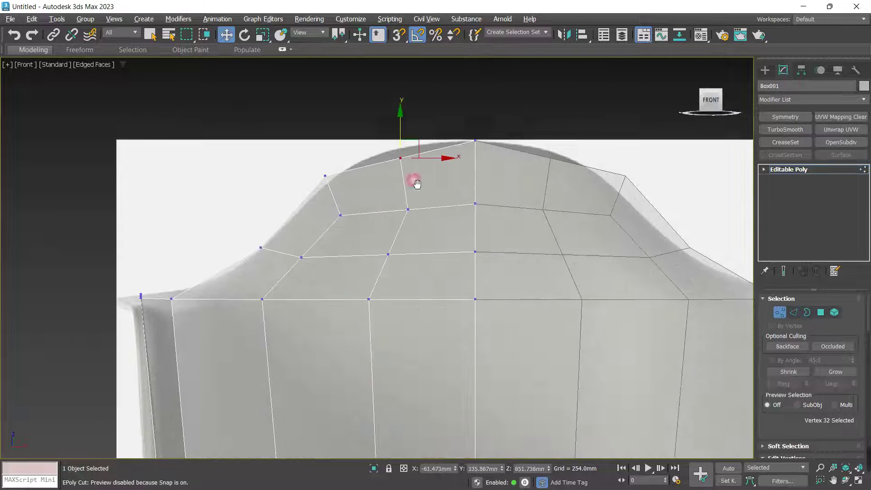
{"action": "scroll", "coordinate": [410, 175], "scroll_direction": "up", "scroll_amount": 3}
{"action": "left_click_drag", "start_coordinate": [500, 278], "coordinate": [499, 276]}
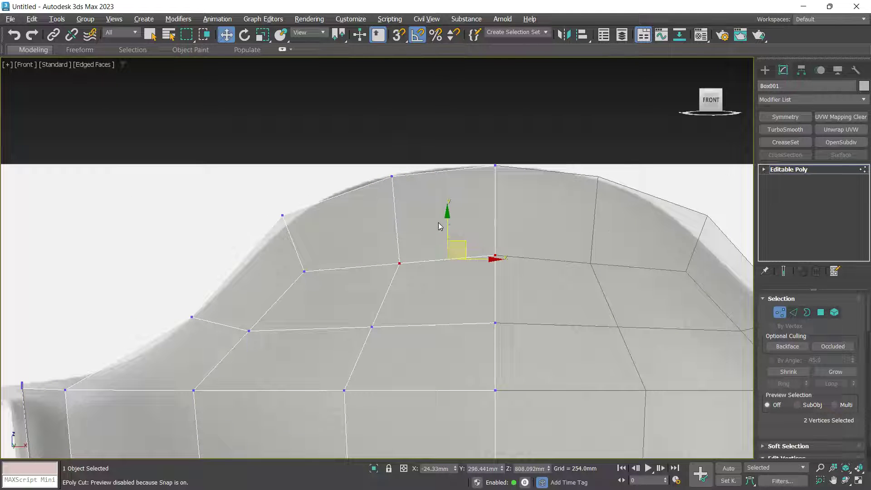
{"action": "left_click_drag", "start_coordinate": [453, 227], "coordinate": [454, 198]}
Raise the upper rim vertex where the armrest meets the backrest by about 6 mm
{"action": "scroll", "coordinate": [450, 225], "scroll_direction": "down", "scroll_amount": 2}
{"action": "middle_click_drag", "start_coordinate": [197, 300], "coordinate": [291, 274]}
{"action": "scroll", "coordinate": [225, 278], "scroll_direction": "up", "scroll_amount": 2}
{"action": "key", "text": "p"}
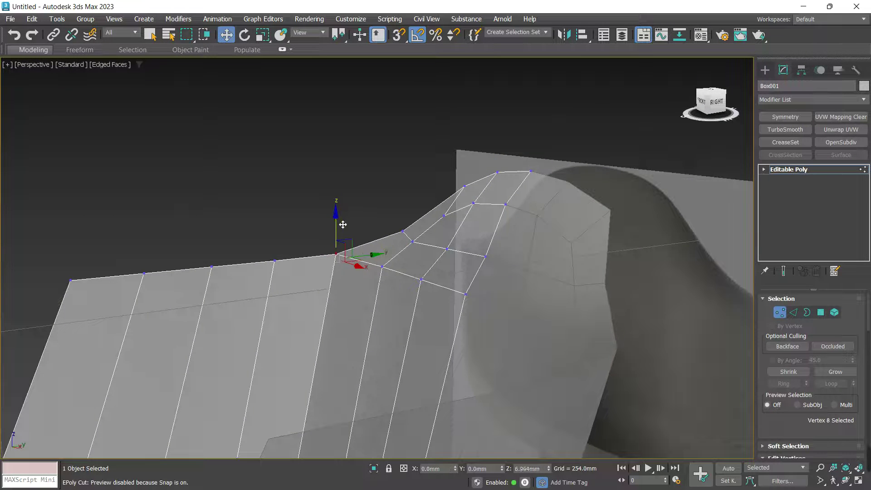
{"action": "middle_click_drag", "start_coordinate": [341, 227], "coordinate": [396, 250], "text": "alt"}
{"action": "scroll", "coordinate": [396, 250], "scroll_direction": "up", "scroll_amount": 4}
Chamfer the seven-edge loop where the seat meets the side and back walls by 70.548 mm with one segment
{"action": "key", "text": "2"}
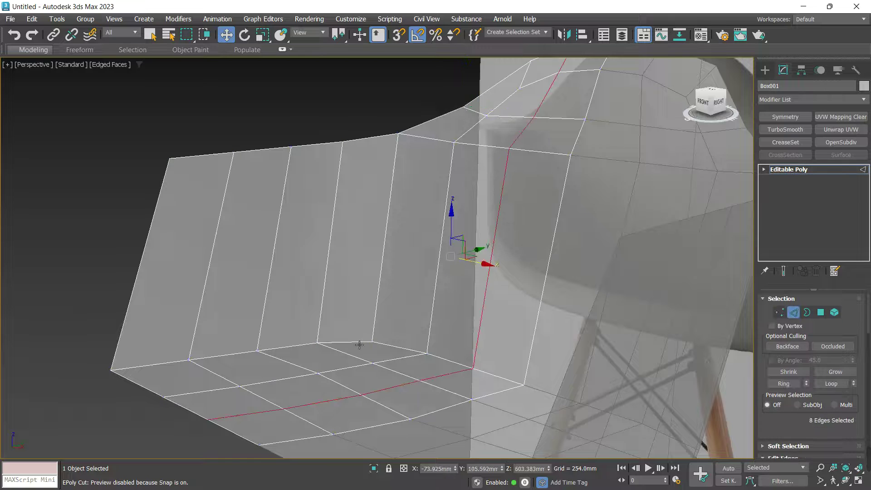
{"action": "double_click", "coordinate": [360, 344]}
{"action": "double_click", "coordinate": [392, 351], "text": "ctrl"}
{"action": "mouse_move", "coordinate": [392, 351]}
{"action": "middle_mouse_down", "text": "alt"}
{"action": "mouse_move", "coordinate": [443, 336]}
{"action": "mouse_move", "coordinate": [425, 345]}
{"action": "mouse_move", "coordinate": [405, 326]}
{"action": "mouse_move", "coordinate": [394, 354]}
{"action": "middle_mouse_up", "text": "alt"}
{"action": "right_click", "coordinate": [541, 279]}
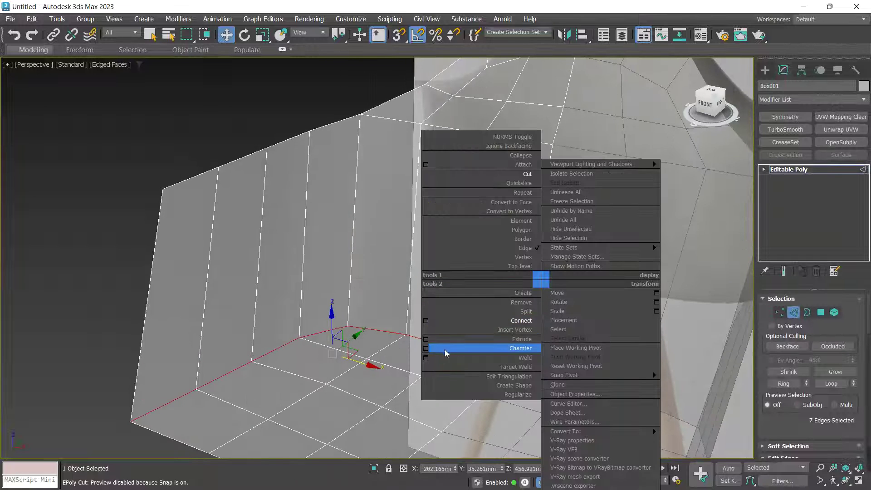
{"action": "left_click", "coordinate": [426, 348]}
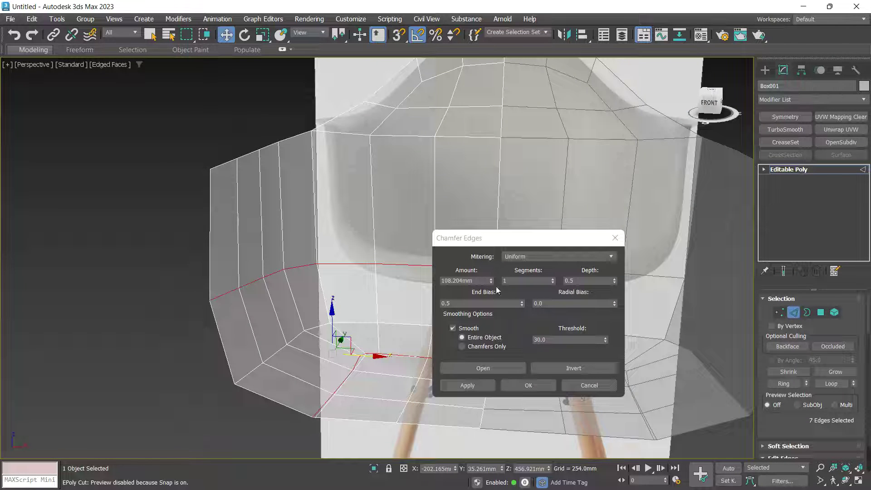
{"action": "left_click_drag", "start_coordinate": [491, 281], "coordinate": [502, 206]}
{"action": "middle_click_drag", "start_coordinate": [417, 260], "coordinate": [474, 269], "text": "alt"}
{"action": "left_click", "coordinate": [553, 283]}
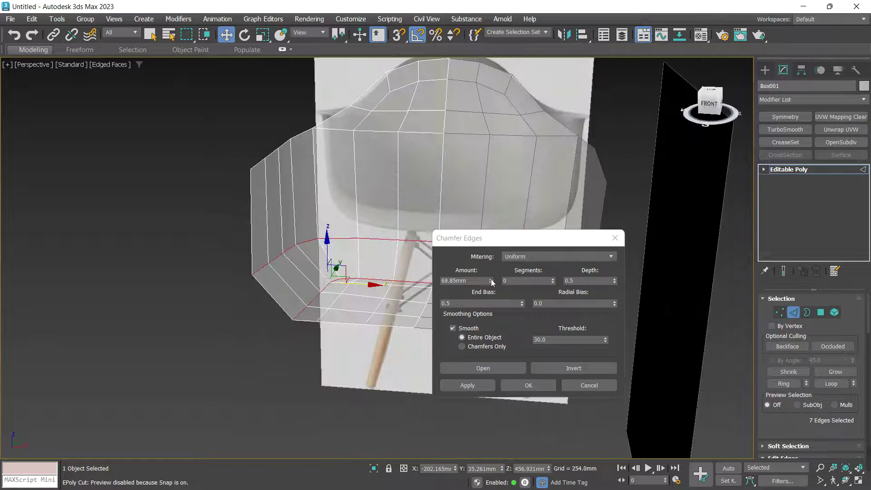
{"action": "left_click", "coordinate": [553, 279]}
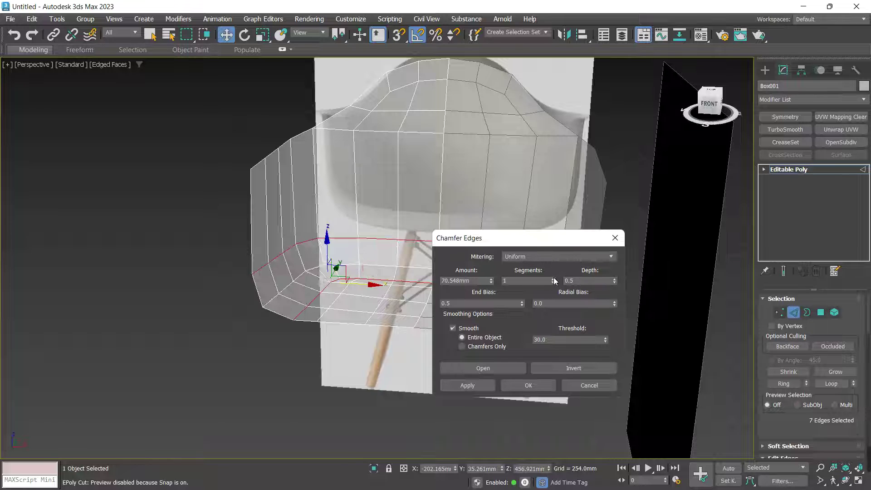
{"action": "middle_click_drag", "start_coordinate": [367, 277], "coordinate": [391, 342], "text": "alt"}
{"action": "left_click", "coordinate": [522, 385]}
Move the three-edge lengthwise line at the outer side of the seat inward toward the centre line
{"action": "middle_click_drag", "start_coordinate": [521, 385], "coordinate": [349, 272], "text": "alt"}
{"action": "key", "text": "2"}
{"action": "key", "text": "2"}
{"action": "left_click", "coordinate": [361, 255]}
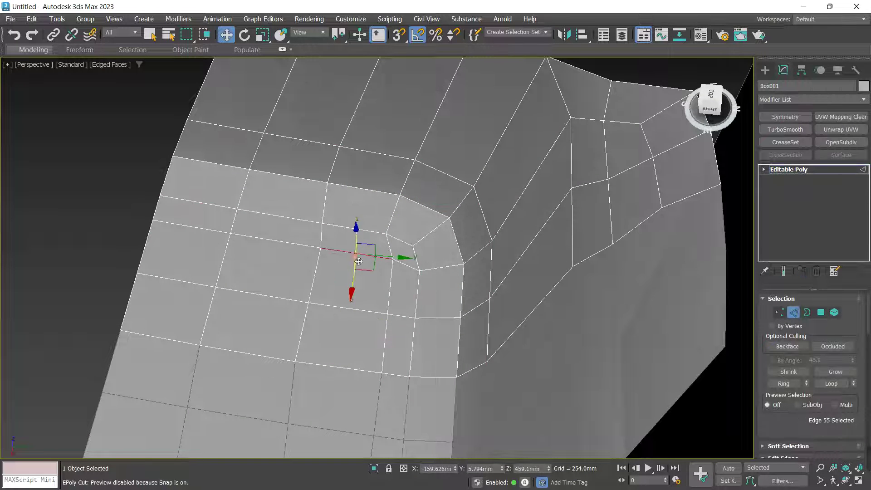
{"action": "left_click", "coordinate": [299, 245], "text": "ctrl"}
{"action": "middle_click_drag", "start_coordinate": [294, 248], "coordinate": [349, 266], "text": "alt"}
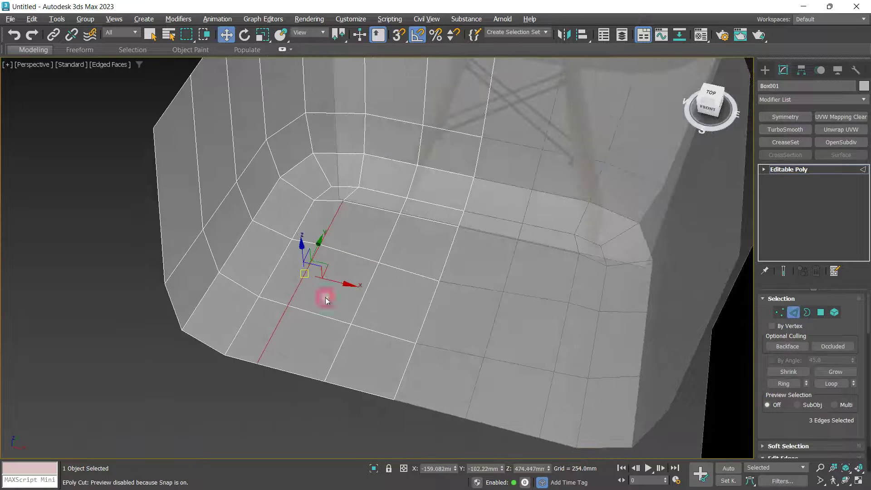
{"action": "left_click_drag", "start_coordinate": [346, 285], "coordinate": [365, 297]}
Move the three crosswise edges at the rear of the seat forward, and shift the adjoining corner vertex forward in line with them
{"action": "scroll", "coordinate": [368, 286], "scroll_direction": "up", "scroll_amount": 3}
{"action": "middle_click_drag", "start_coordinate": [362, 231], "coordinate": [286, 267]}
{"action": "left_click", "coordinate": [409, 275]}
{"action": "left_click", "coordinate": [423, 282], "text": "ctrl"}
{"action": "left_click", "coordinate": [432, 273]}
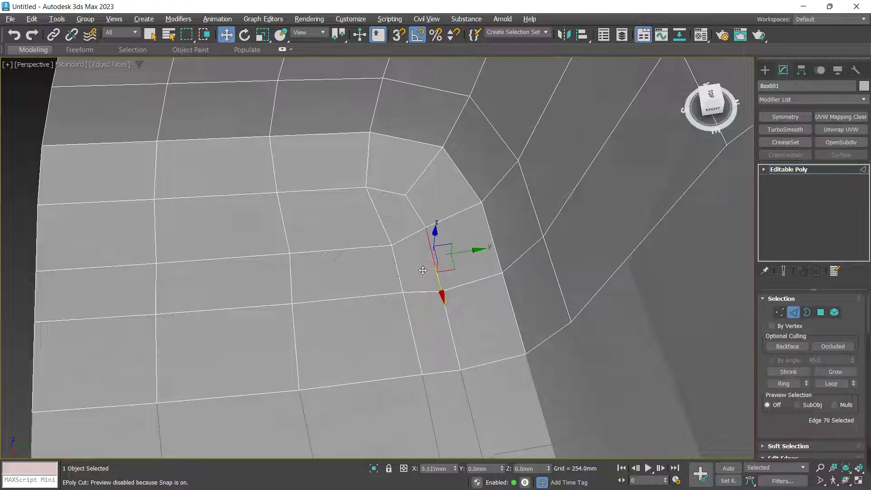
{"action": "left_click_drag", "start_coordinate": [450, 277], "coordinate": [399, 280]}
{"action": "key", "text": "1"}
{"action": "left_click_drag", "start_coordinate": [336, 192], "coordinate": [353, 192]}
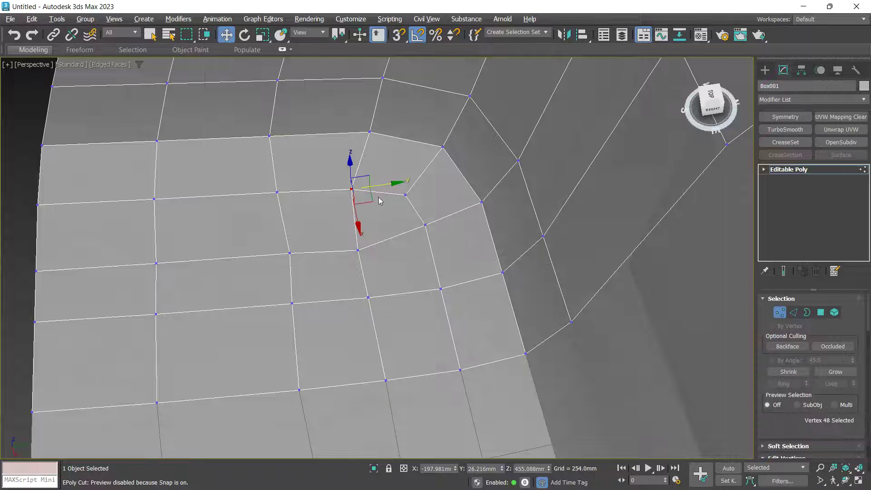
Select the eight vertical edges running around the armrest side and backrest walls
{"action": "middle_click_drag", "start_coordinate": [381, 201], "coordinate": [479, 193], "text": "alt"}
{"action": "scroll", "coordinate": [479, 193], "scroll_direction": "down", "scroll_amount": 3}
{"action": "key", "text": "2"}
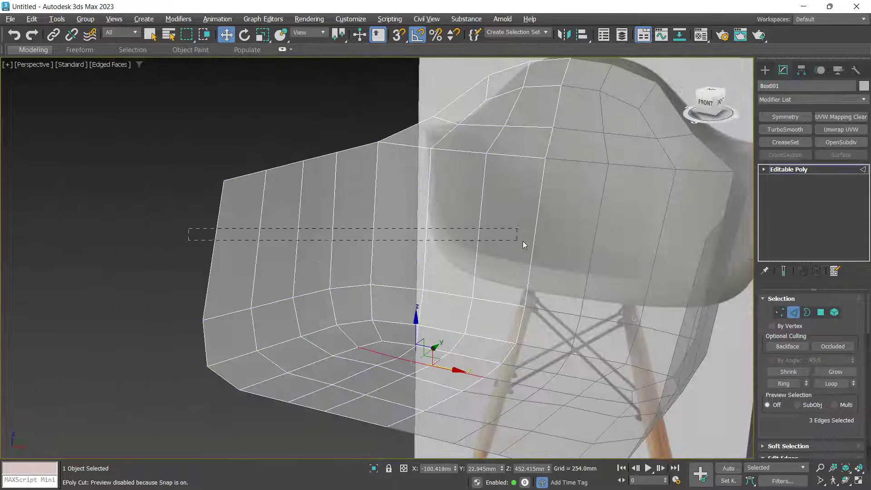
{"action": "left_click_drag", "start_coordinate": [522, 241], "coordinate": [551, 247]}
{"action": "right_click", "coordinate": [636, 255]}
{"action": "left_click", "coordinate": [617, 292]}
{"action": "mouse_move", "coordinate": [424, 248]}
{"action": "middle_mouse_down", "text": "alt"}
{"action": "mouse_move", "coordinate": [398, 231]}
{"action": "mouse_move", "coordinate": [351, 251]}
{"action": "mouse_move", "coordinate": [432, 230]}
{"action": "mouse_move", "coordinate": [422, 240]}
{"action": "middle_mouse_up", "text": "alt"}
{"action": "key", "text": "ctrl+z"}
Connect the eight selected vertical wall edges with two segments
{"action": "right_click", "coordinate": [604, 241]}
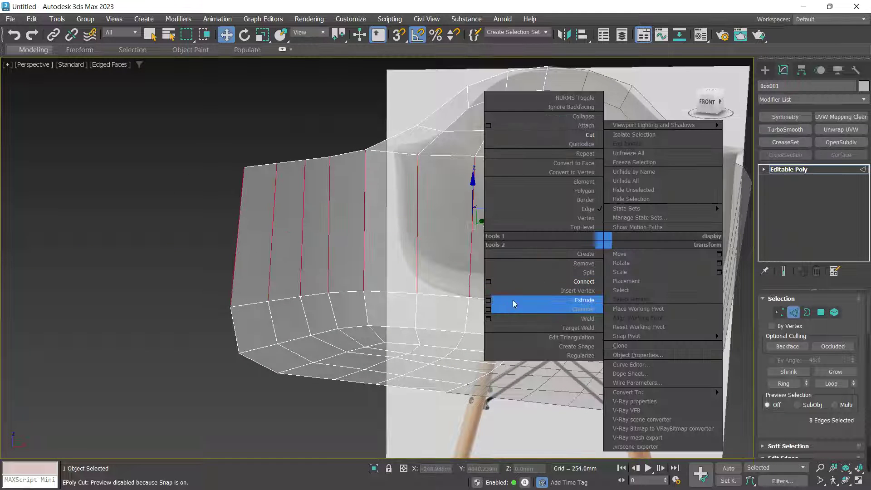
{"action": "left_click", "coordinate": [488, 281]}
{"action": "left_click", "coordinate": [508, 265]}
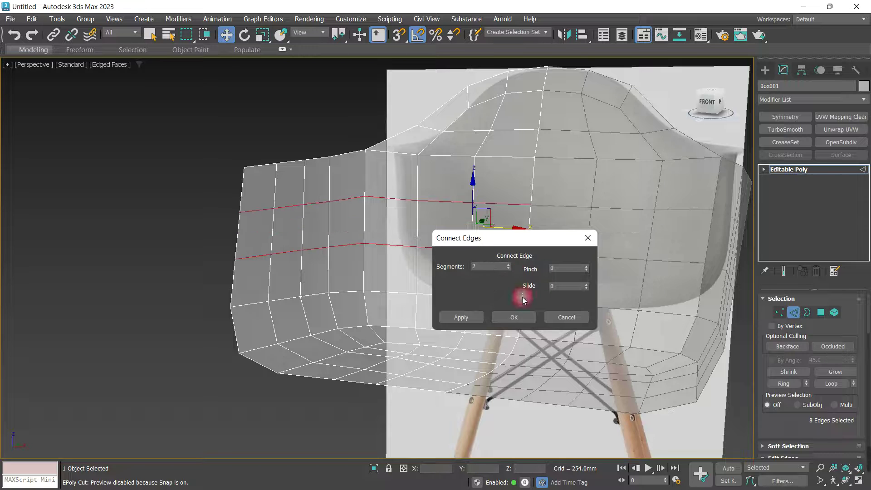
{"action": "left_click", "coordinate": [513, 315]}
Inset all polygons of the half shell as one group by 25.4 mm
{"action": "mouse_move", "coordinate": [448, 271]}
{"action": "middle_mouse_down", "text": "alt"}
{"action": "mouse_move", "coordinate": [415, 272]}
{"action": "mouse_move", "coordinate": [458, 285]}
{"action": "middle_mouse_up", "text": "alt"}
{"action": "key", "text": "4"}
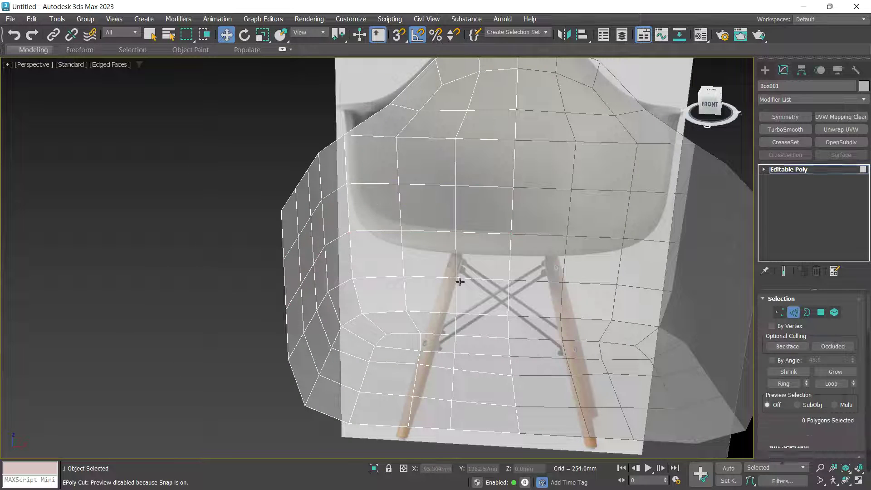
{"action": "key", "text": "ctrl+a"}
{"action": "middle_click_drag", "start_coordinate": [581, 245], "coordinate": [628, 223], "text": "alt"}
{"action": "right_click", "coordinate": [626, 221]}
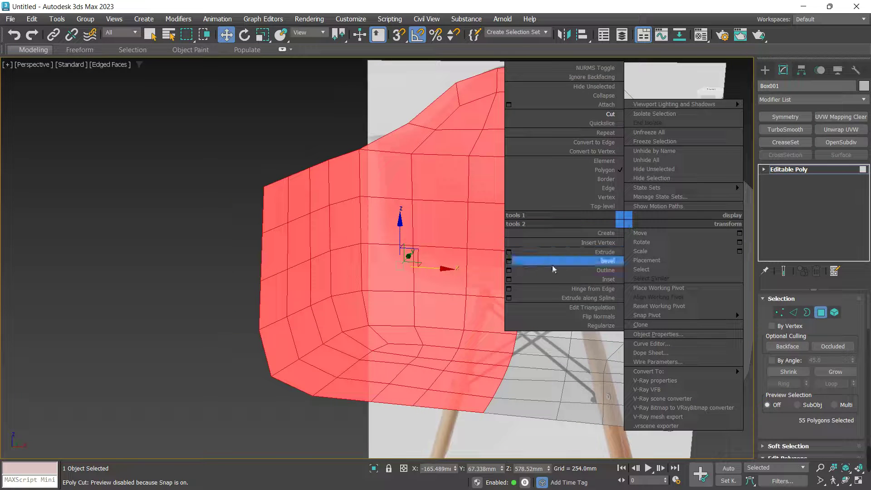
{"action": "left_click", "coordinate": [509, 279]}
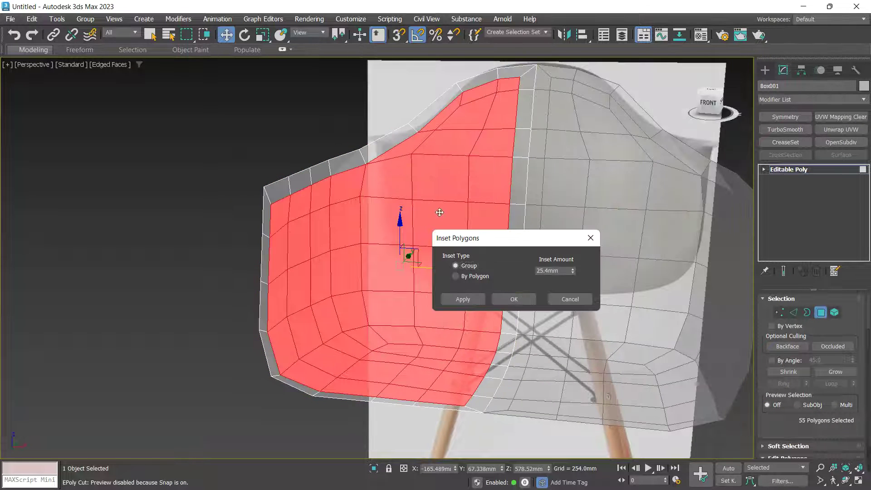
{"action": "middle_click_drag", "start_coordinate": [439, 212], "coordinate": [491, 180], "text": "alt"}
{"action": "left_click", "coordinate": [513, 299]}
Delete the strip of inset polygons along the shell's centre line
{"action": "key", "text": "f"}
{"action": "scroll", "coordinate": [500, 243], "scroll_direction": "down", "scroll_amount": 4}
{"action": "left_click_drag", "start_coordinate": [513, 108], "coordinate": [475, 386]}
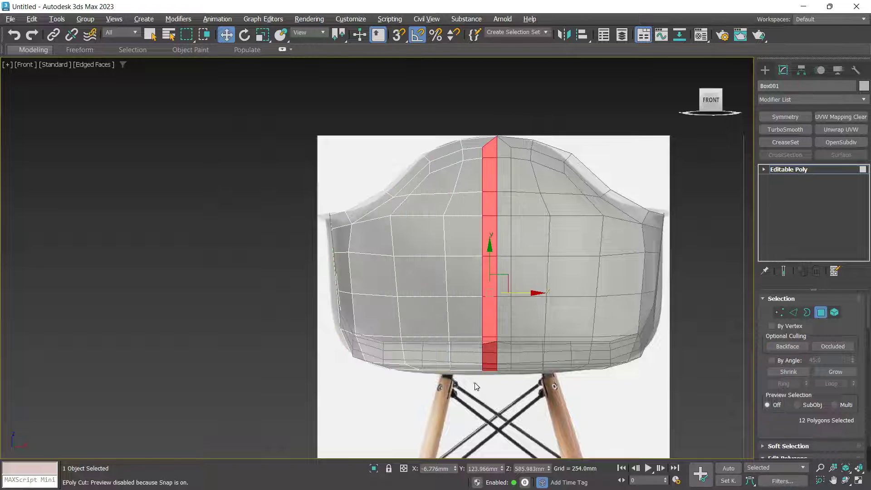
{"action": "key", "text": "Delete"}
{"action": "scroll", "coordinate": [502, 327], "scroll_direction": "up", "scroll_amount": 3}
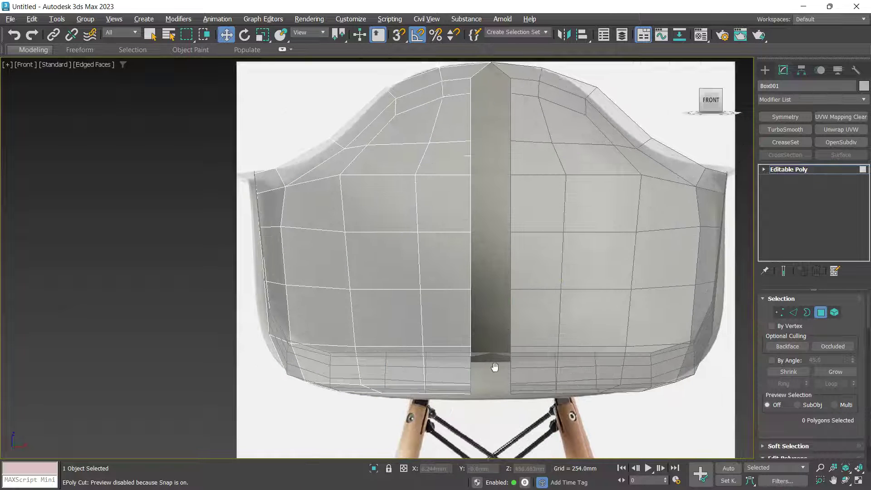
Select the twelve open edges beside the centre gap, excluding the slanted top one, and snap them across to the centre-line vertex
{"action": "key", "text": "p"}
{"action": "middle_click_drag", "start_coordinate": [495, 367], "coordinate": [472, 340]}
{"action": "scroll", "coordinate": [494, 344], "scroll_direction": "down", "scroll_amount": 3}
{"action": "middle_click_drag", "start_coordinate": [498, 174], "coordinate": [500, 195]}
{"action": "scroll", "coordinate": [500, 195], "scroll_direction": "up", "scroll_amount": 3}
{"action": "key", "text": "1"}
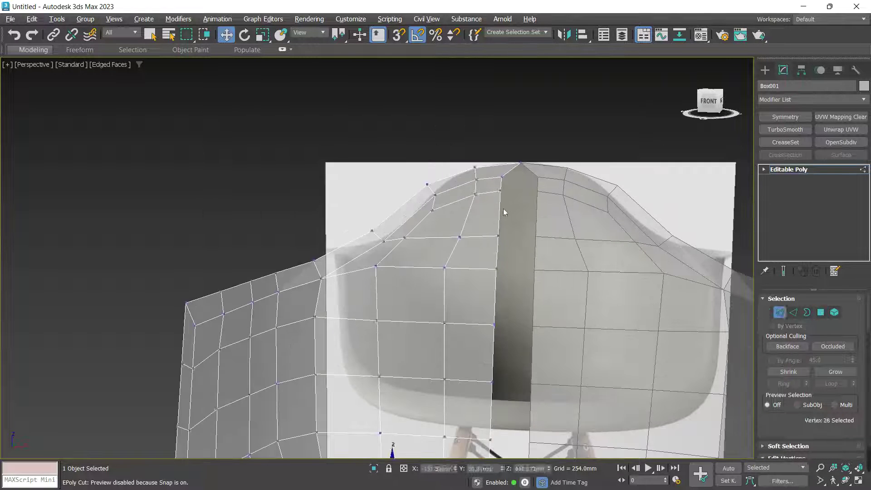
{"action": "key", "text": "2"}
{"action": "left_click", "coordinate": [501, 211]}
{"action": "left_click", "coordinate": [518, 171], "text": "alt"}
{"action": "middle_click_drag", "start_coordinate": [507, 319], "coordinate": [509, 182]}
{"action": "scroll", "coordinate": [522, 321], "scroll_direction": "down", "scroll_amount": 3}
{"action": "middle_click_drag", "start_coordinate": [521, 322], "coordinate": [500, 265], "text": "alt"}
{"action": "scroll", "coordinate": [499, 265], "scroll_direction": "up", "scroll_amount": 1}
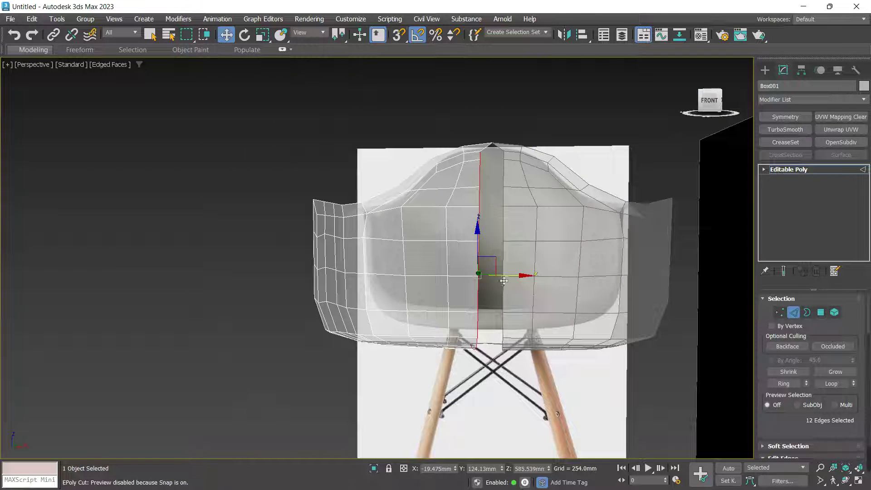
{"action": "left_click_drag", "start_coordinate": [515, 279], "coordinate": [492, 143]}
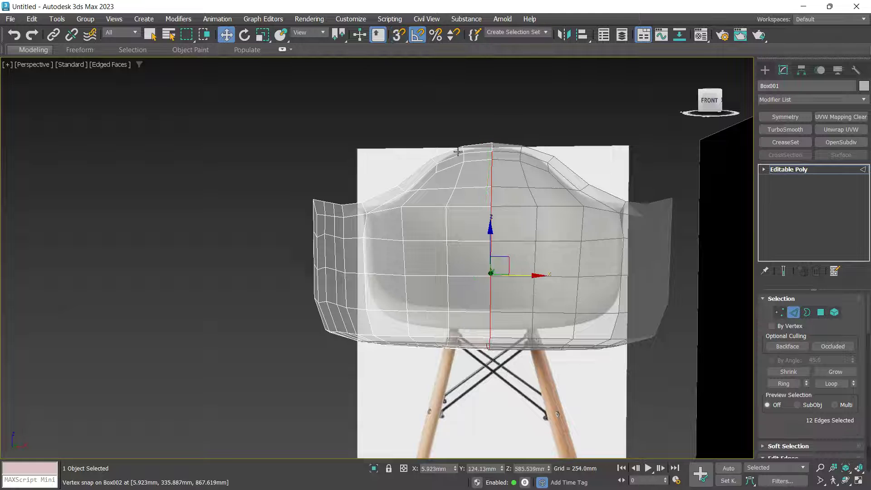
Reposition the inset and neighbouring vertices at the armrest-to-backrest transition to follow the curve of the reference rim
{"action": "scroll", "coordinate": [434, 161], "scroll_direction": "up", "scroll_amount": 3}
{"action": "key", "text": "f"}
{"action": "middle_click_drag", "start_coordinate": [438, 196], "coordinate": [457, 255]}
{"action": "scroll", "coordinate": [363, 247], "scroll_direction": "up", "scroll_amount": 2}
{"action": "key", "text": "1"}
{"action": "middle_click_drag", "start_coordinate": [294, 213], "coordinate": [350, 254]}
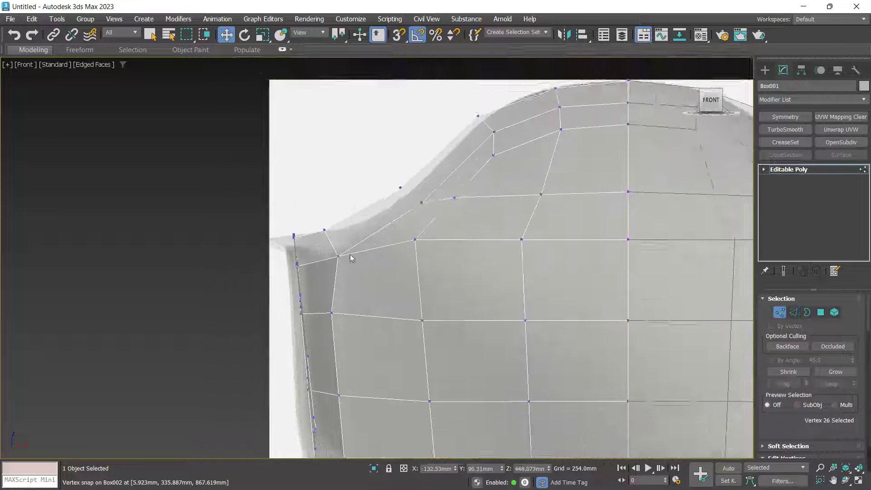
{"action": "left_click", "coordinate": [341, 257]}
{"action": "scroll", "coordinate": [355, 267], "scroll_direction": "up", "scroll_amount": 2}
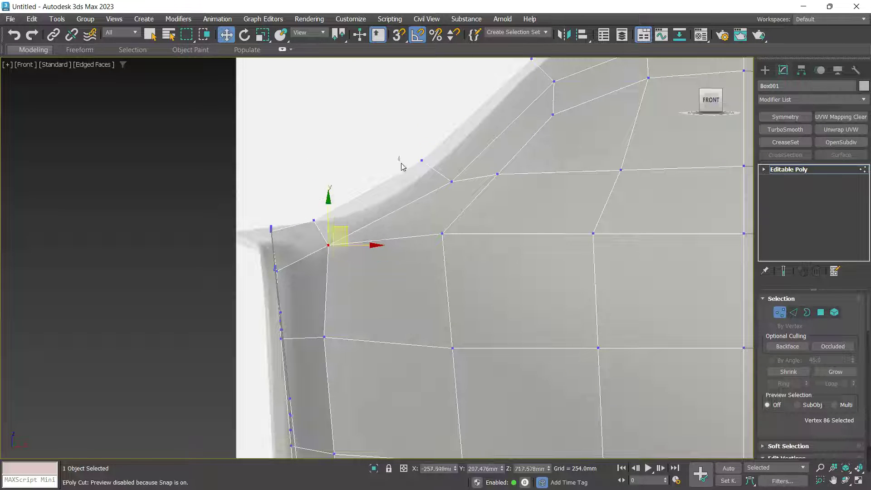
{"action": "left_click_drag", "start_coordinate": [434, 151], "coordinate": [461, 244]}
Move the four upper rim edges of the armrest outward along X to flare the lip
{"action": "scroll", "coordinate": [466, 263], "scroll_direction": "down", "scroll_amount": 6}
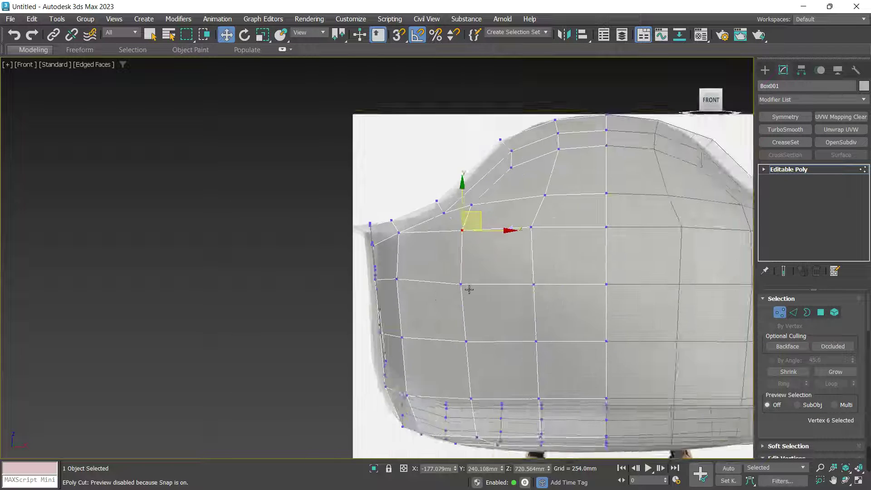
{"action": "key", "text": "p"}
{"action": "middle_click_drag", "start_coordinate": [470, 298], "coordinate": [402, 338], "text": "alt"}
{"action": "scroll", "coordinate": [466, 221], "scroll_direction": "up", "scroll_amount": 3}
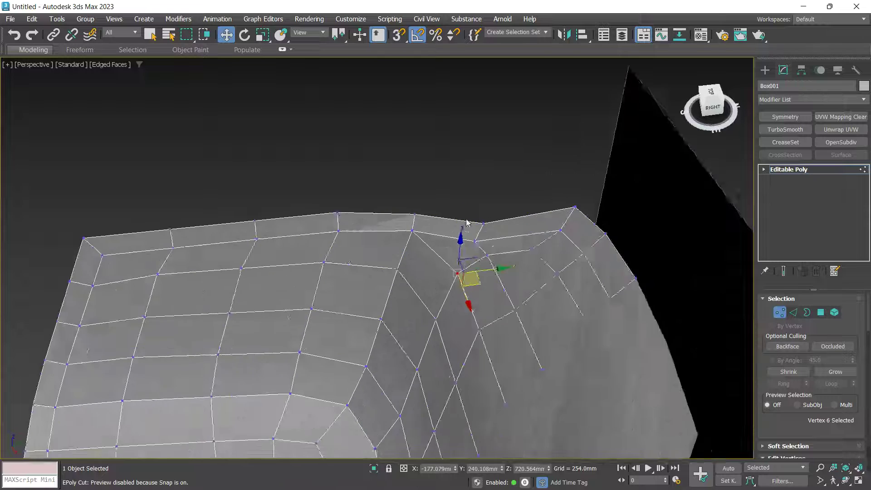
{"action": "middle_click_drag", "start_coordinate": [464, 222], "coordinate": [508, 209], "text": "alt"}
{"action": "middle_click_drag", "start_coordinate": [378, 297], "coordinate": [422, 212]}
{"action": "scroll", "coordinate": [422, 212], "scroll_direction": "down", "scroll_amount": 3}
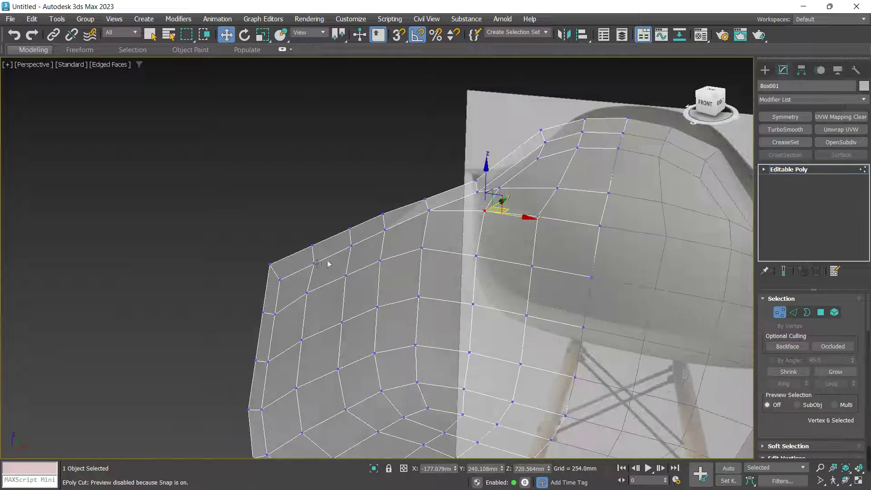
{"action": "key", "text": "2"}
{"action": "left_click", "coordinate": [306, 252]}
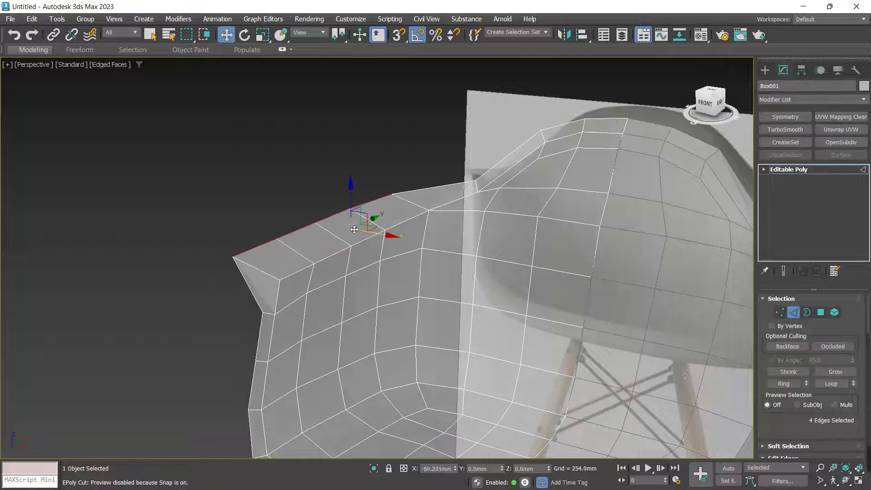
{"action": "scroll", "coordinate": [363, 267], "scroll_direction": "up", "scroll_amount": 3}
{"action": "key", "text": "e"}
{"action": "left_click_drag", "start_coordinate": [333, 271], "coordinate": [377, 294]}
{"action": "key", "text": "w"}
{"action": "key", "text": "ctrl+z"}
Rotate the armrest's four upper rim edges slightly about the vertical axis with angle snap off
{"action": "mouse_move", "coordinate": [377, 294]}
{"action": "middle_mouse_down", "text": "alt"}
{"action": "mouse_move", "coordinate": [415, 255]}
{"action": "mouse_move", "coordinate": [390, 264]}
{"action": "mouse_move", "coordinate": [361, 245]}
{"action": "mouse_move", "coordinate": [336, 249]}
{"action": "mouse_move", "coordinate": [372, 287]}
{"action": "middle_mouse_up", "text": "alt"}
{"action": "key", "text": "e"}
{"action": "left_click_drag", "start_coordinate": [360, 300], "coordinate": [354, 301]}
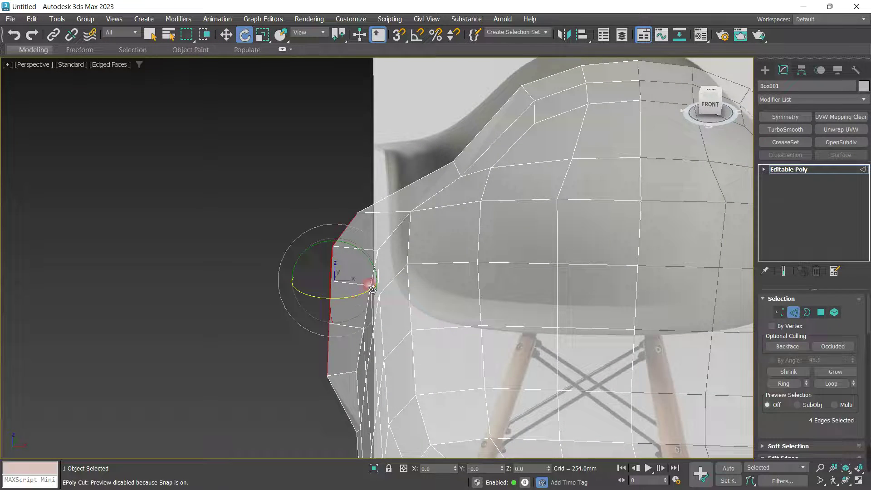
Move the two outer rim edges at the front of the armrest outward to continue the flared lip
{"action": "middle_click_drag", "start_coordinate": [372, 289], "coordinate": [292, 296], "text": "alt"}
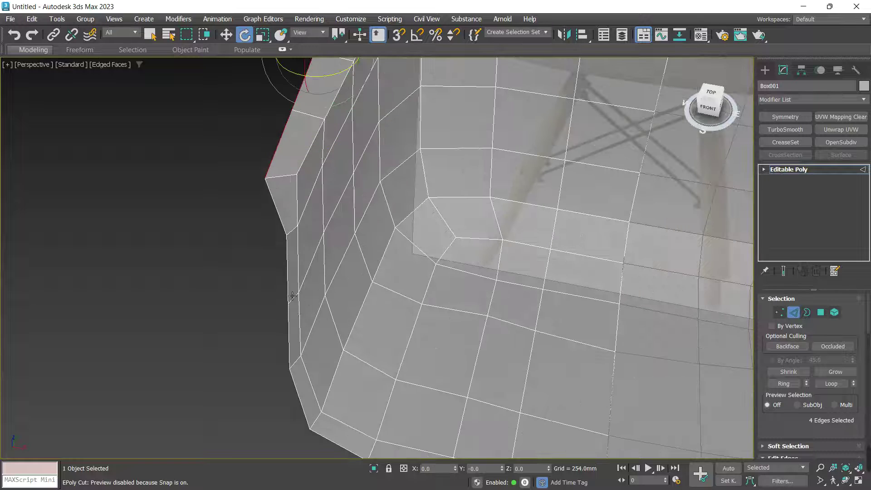
{"action": "left_click", "coordinate": [292, 296]}
{"action": "left_click", "coordinate": [293, 327], "text": "ctrl"}
{"action": "key", "text": "w"}
{"action": "left_click_drag", "start_coordinate": [322, 317], "coordinate": [301, 314]}
Shift the lengthwise row of seat vertices nearest the centre line toward the centre to even out the spacing
{"action": "middle_click_drag", "start_coordinate": [323, 355], "coordinate": [309, 257]}
{"action": "left_click", "coordinate": [338, 346]}
{"action": "left_click", "coordinate": [386, 361], "text": "ctrl"}
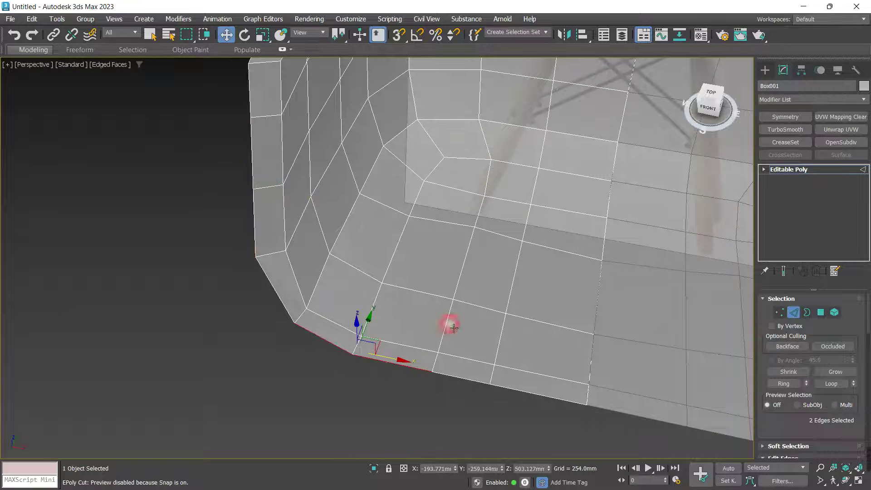
{"action": "middle_click_drag", "start_coordinate": [453, 327], "coordinate": [486, 289], "text": "alt"}
{"action": "key", "text": "1"}
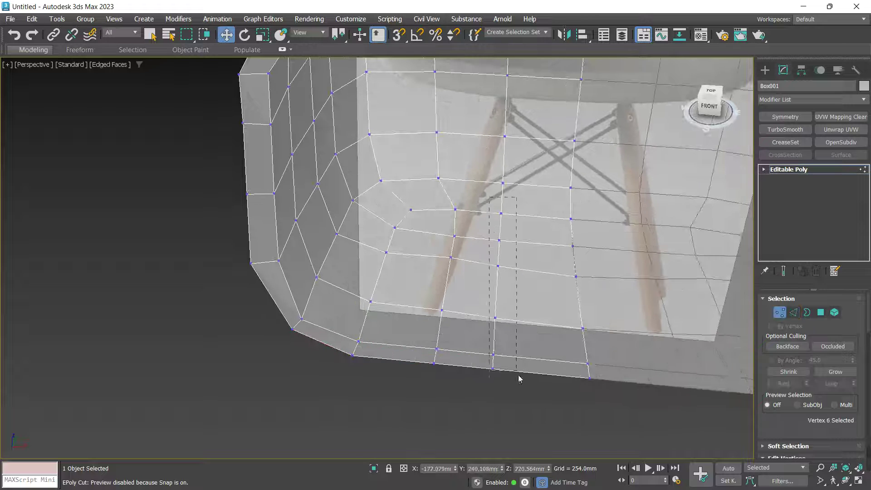
{"action": "middle_click_drag", "start_coordinate": [532, 296], "coordinate": [458, 275], "text": "alt"}
Shift three vertices of the middle seat row about 17 mm toward the front along Y and pick the adjoining vertex in that row
{"action": "key", "text": "2"}
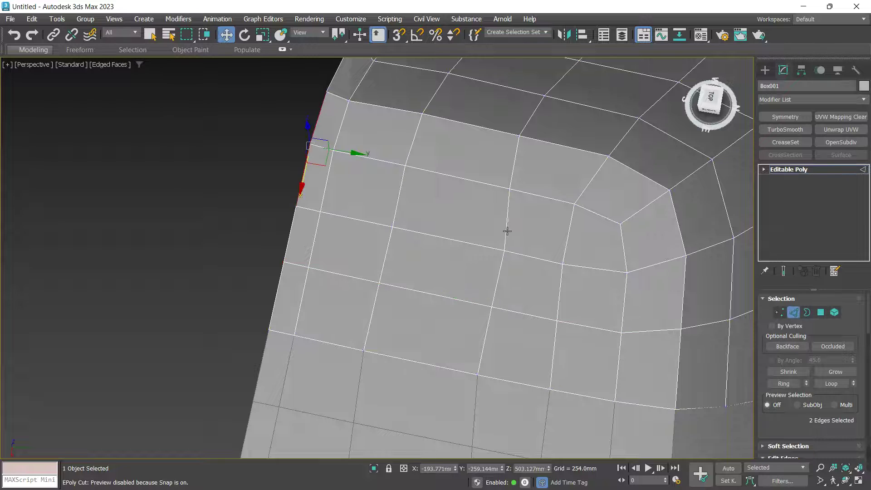
{"action": "double_click", "coordinate": [504, 248]}
{"action": "middle_click_drag", "start_coordinate": [510, 254], "coordinate": [495, 319], "text": "alt"}
{"action": "key", "text": "1"}
{"action": "left_click_drag", "start_coordinate": [483, 293], "coordinate": [534, 423]}
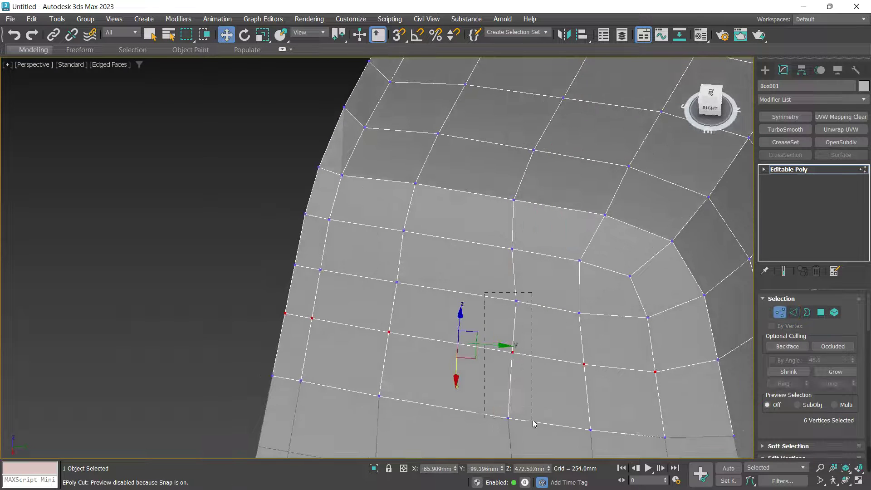
{"action": "left_click_drag", "start_coordinate": [549, 362], "coordinate": [531, 362]}
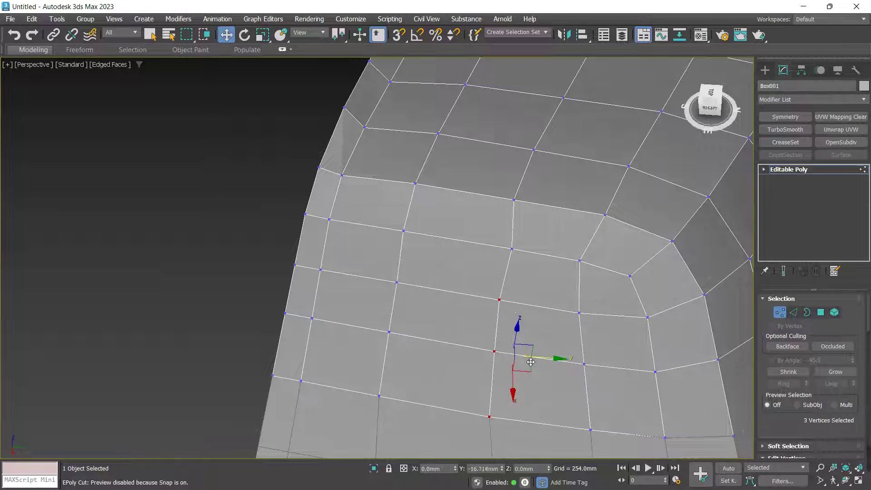
{"action": "left_click", "coordinate": [512, 249]}
{"action": "mouse_move", "coordinate": [482, 297]}
{"action": "middle_mouse_down", "text": "alt"}
{"action": "mouse_move", "coordinate": [459, 264]}
{"action": "mouse_move", "coordinate": [492, 294]}
{"action": "middle_mouse_up", "text": "alt"}
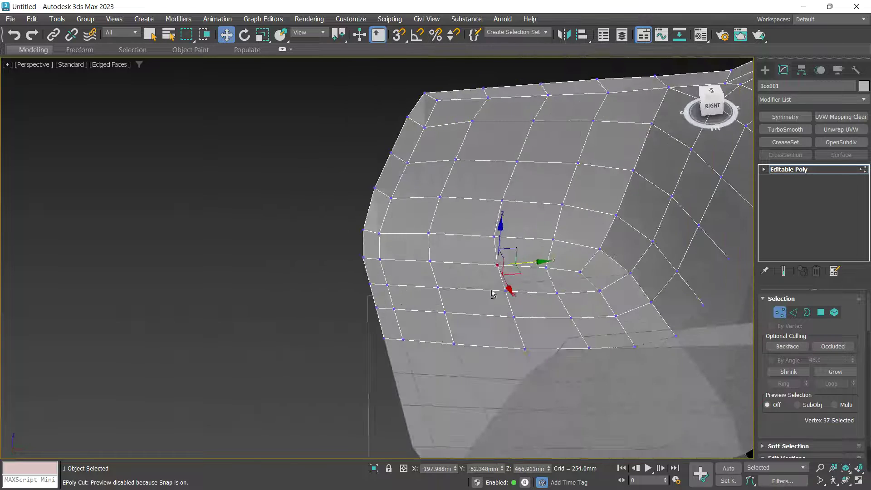
Select the three lower rim edges along the seat's front and lower them slightly
{"action": "key", "text": "2"}
{"action": "left_click", "coordinate": [377, 294]}
{"action": "middle_click_drag", "start_coordinate": [384, 329], "coordinate": [366, 306], "text": "alt"}
{"action": "left_click_drag", "start_coordinate": [366, 306], "coordinate": [365, 309]}
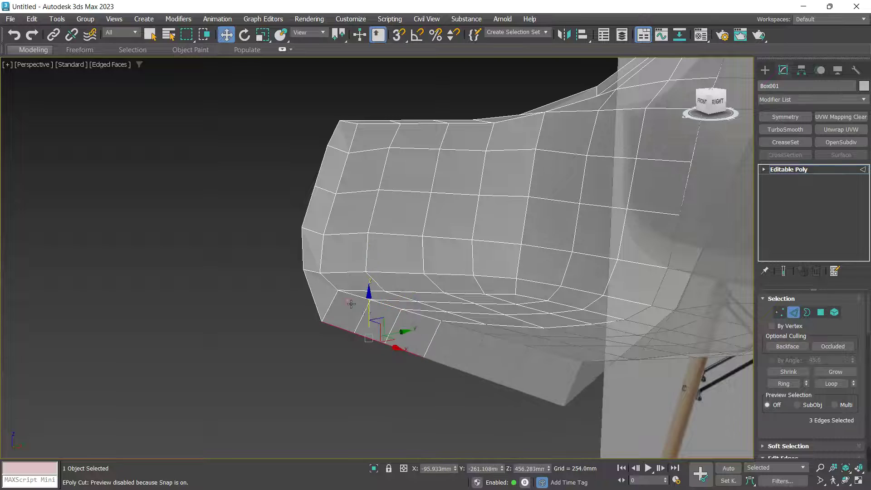
Reposition the vertex at the front corner of the outer rim to round the transition between seat and armrest
{"action": "middle_click_drag", "start_coordinate": [352, 303], "coordinate": [397, 310], "text": "alt"}
{"action": "scroll", "coordinate": [259, 292], "scroll_direction": "up", "scroll_amount": 2}
{"action": "key", "text": "1"}
{"action": "left_click_drag", "start_coordinate": [236, 285], "coordinate": [262, 322]}
{"action": "scroll", "coordinate": [272, 322], "scroll_direction": "down", "scroll_amount": 3}
{"action": "middle_click_drag", "start_coordinate": [294, 322], "coordinate": [254, 368], "text": "alt"}
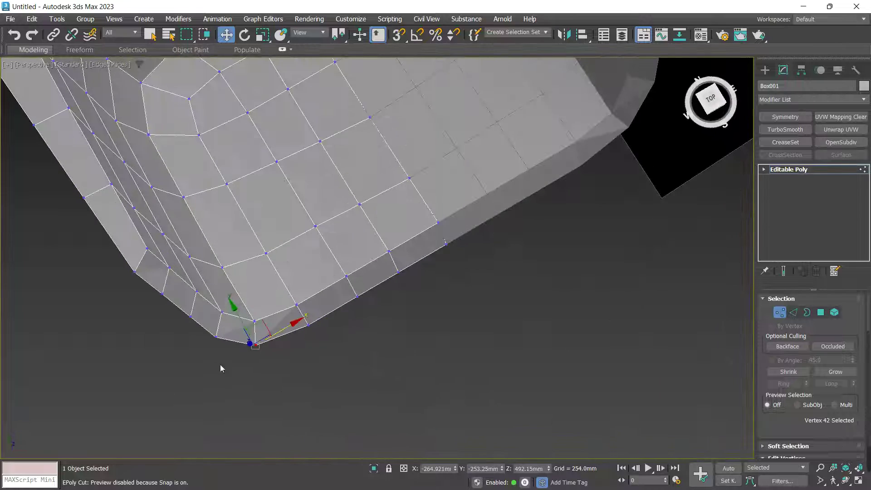
{"action": "left_click", "coordinate": [209, 332]}
{"action": "middle_click_drag", "start_coordinate": [209, 333], "coordinate": [237, 265], "text": "alt"}
Move the upper front rim edge of the armrest slightly back along Y and adjust the outer rim vertices beside it
{"action": "key", "text": "2"}
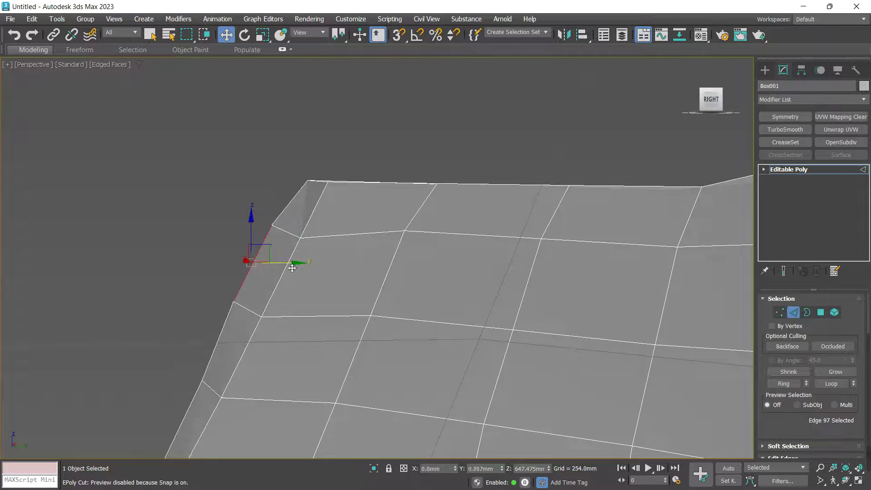
{"action": "left_click_drag", "start_coordinate": [293, 268], "coordinate": [306, 275]}
{"action": "key", "text": "1"}
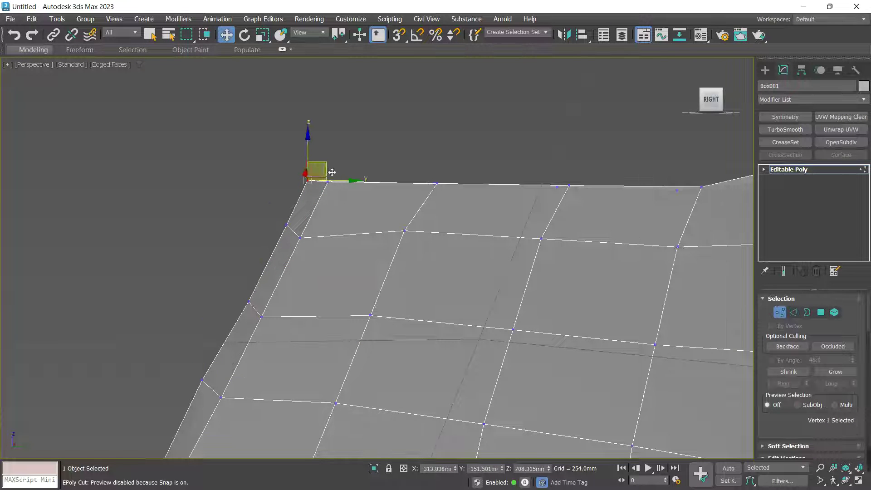
{"action": "left_click", "coordinate": [288, 225]}
{"action": "middle_click_drag", "start_coordinate": [287, 225], "coordinate": [343, 256], "text": "alt"}
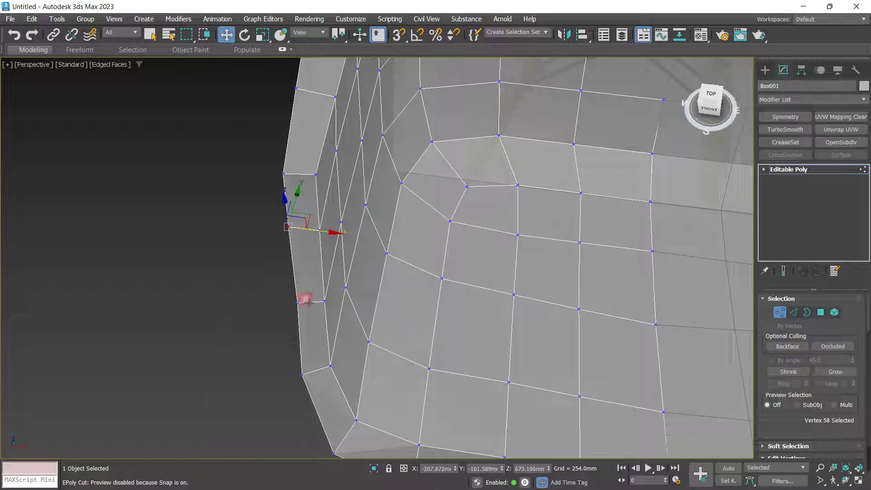
{"action": "left_click", "coordinate": [302, 373]}
{"action": "scroll", "coordinate": [313, 381], "scroll_direction": "down", "scroll_amount": 2}
{"action": "middle_click_drag", "start_coordinate": [313, 381], "coordinate": [355, 304]}
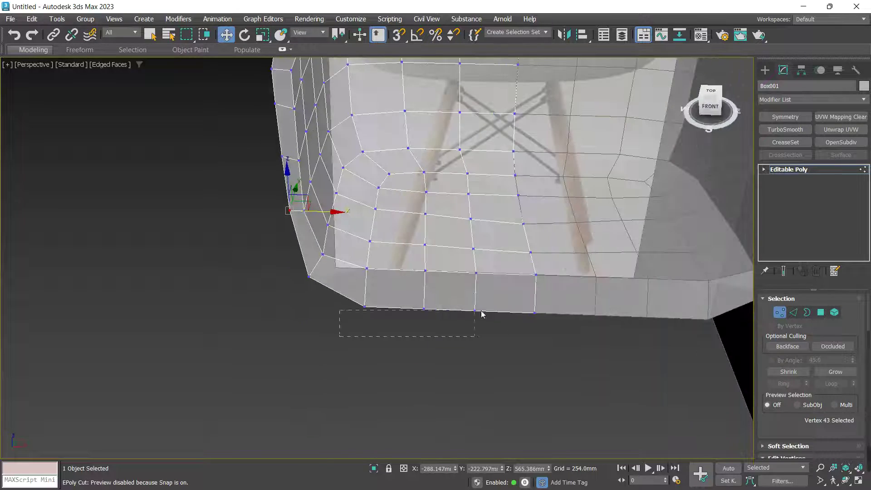
Move the four outer rim vertices along the seat's front edge forward along Y
{"action": "middle_click_drag", "start_coordinate": [524, 313], "coordinate": [443, 311], "text": "alt"}
{"action": "left_click_drag", "start_coordinate": [421, 305], "coordinate": [431, 310]}
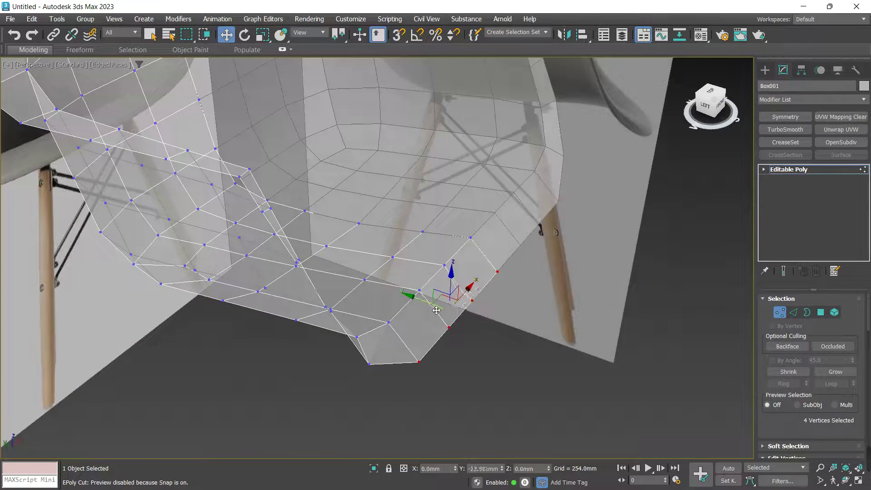
{"action": "middle_click_drag", "start_coordinate": [552, 275], "coordinate": [557, 230], "text": "alt"}
In the left view, move the ten lower front vertices about 20 mm forward and 7 mm up toward the reference lip
{"action": "key", "text": "f"}
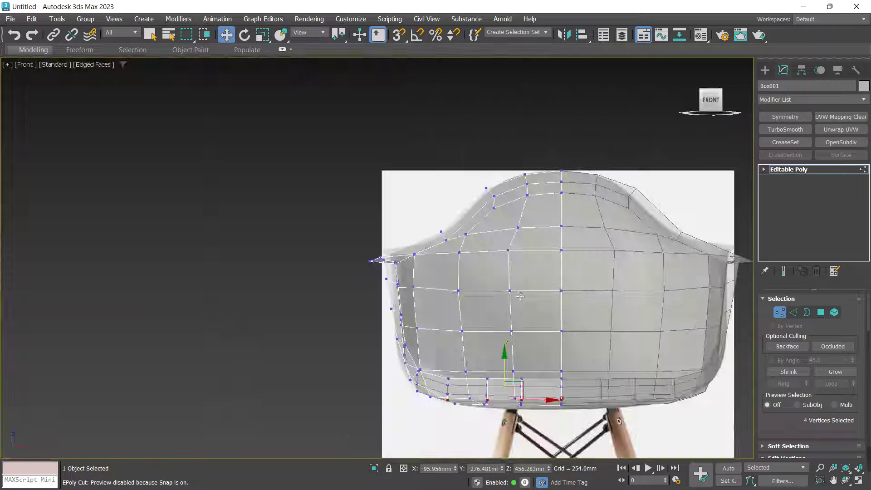
{"action": "key", "text": "l"}
{"action": "scroll", "coordinate": [573, 345], "scroll_direction": "up", "scroll_amount": 5}
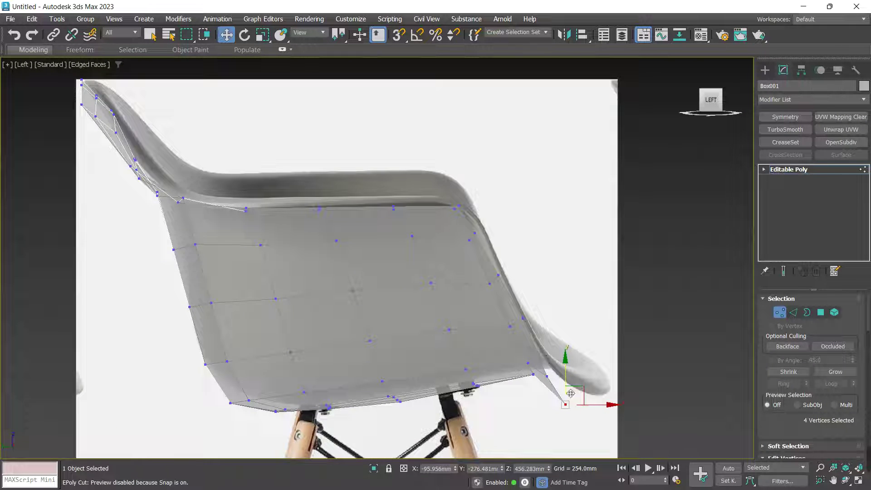
{"action": "scroll", "coordinate": [521, 392], "scroll_direction": "up", "scroll_amount": 2}
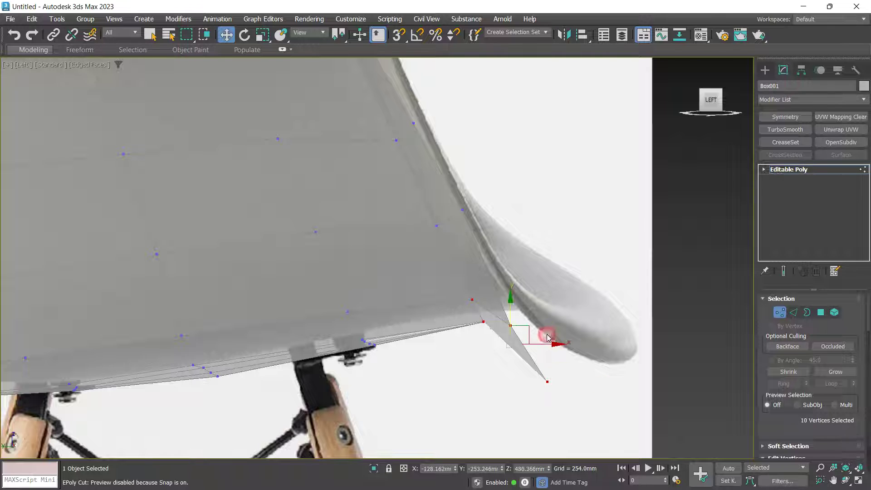
{"action": "left_click_drag", "start_coordinate": [535, 334], "coordinate": [567, 323]}
{"action": "middle_click_drag", "start_coordinate": [484, 255], "coordinate": [488, 333]}
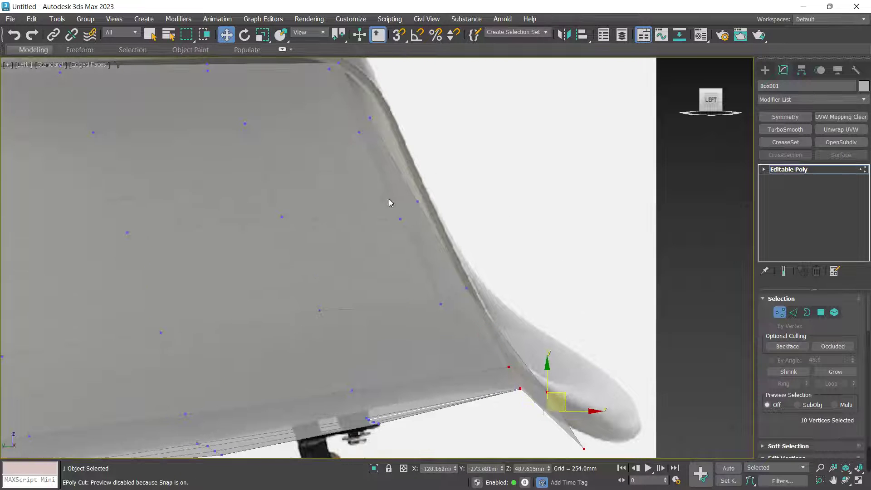
Select the eight vertices along the armrest's sloping front edge and move them about 14 mm forward to match the reference
{"action": "left_click_drag", "start_coordinate": [388, 198], "coordinate": [491, 316]}
{"action": "middle_click_drag", "start_coordinate": [449, 253], "coordinate": [465, 316]}
{"action": "left_click_drag", "start_coordinate": [362, 175], "coordinate": [398, 208], "text": "ctrl"}
{"action": "left_click_drag", "start_coordinate": [334, 110], "coordinate": [365, 145], "text": "ctrl"}
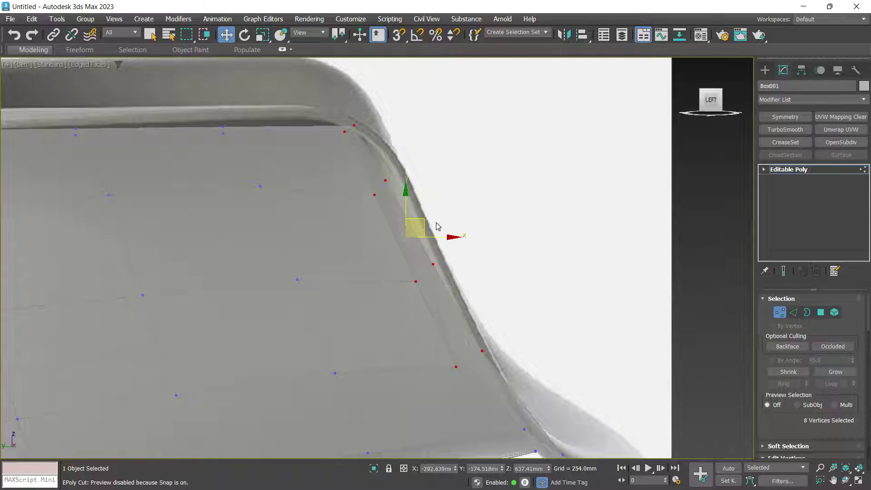
{"action": "left_click_drag", "start_coordinate": [448, 241], "coordinate": [469, 241]}
Raise the armrest's upper rim vertices, including the pairs near the backrest, to follow the armrest line in the side reference
{"action": "middle_click_drag", "start_coordinate": [377, 181], "coordinate": [511, 247]}
{"action": "scroll", "coordinate": [511, 247], "scroll_direction": "down", "scroll_amount": 2}
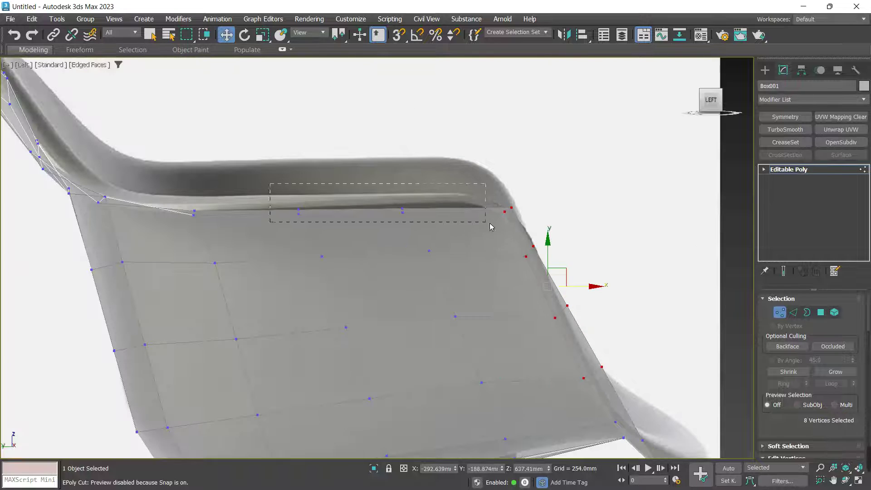
{"action": "left_click_drag", "start_coordinate": [409, 179], "coordinate": [409, 164]}
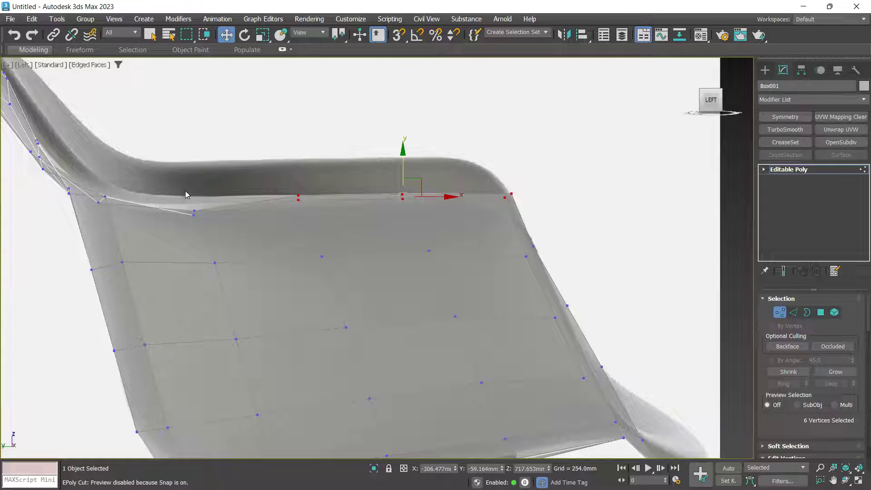
{"action": "scroll", "coordinate": [171, 216], "scroll_direction": "up", "scroll_amount": 2}
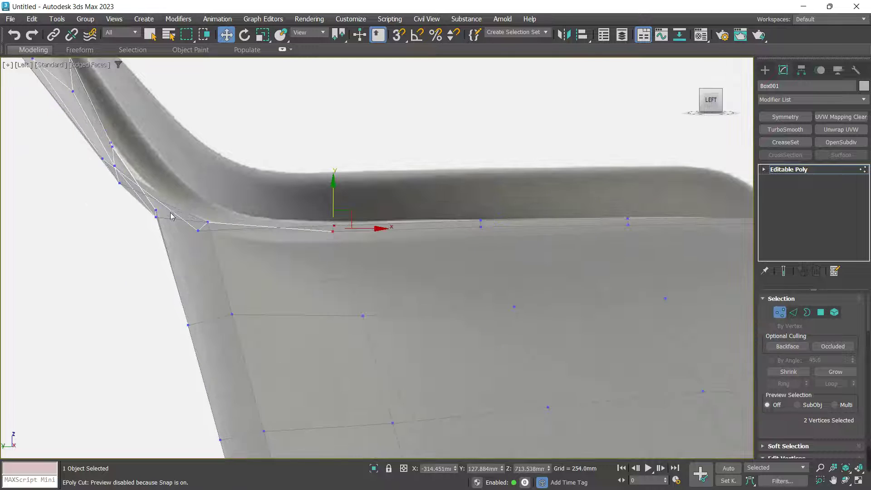
{"action": "left_click_drag", "start_coordinate": [208, 197], "coordinate": [208, 183]}
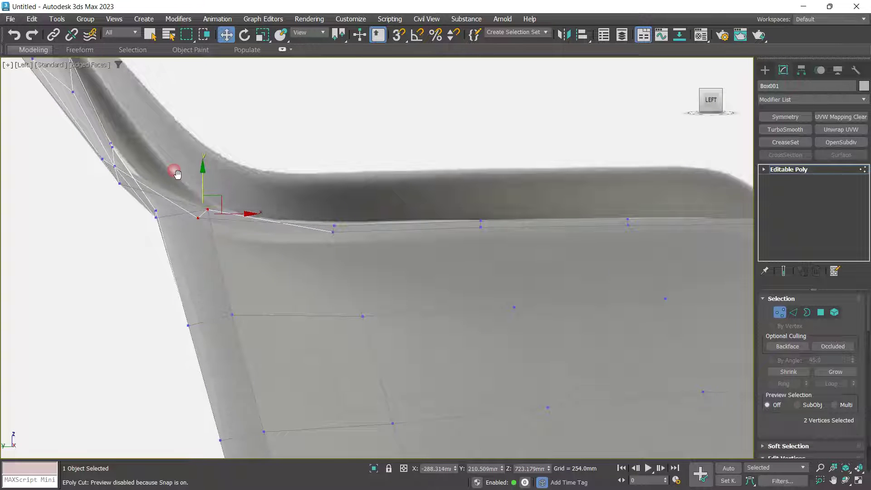
Move the five lower backrest rim vertices forward about 11 mm and the nine upper ones about 7 mm to match the side reference
{"action": "middle_click_drag", "start_coordinate": [180, 174], "coordinate": [347, 274]}
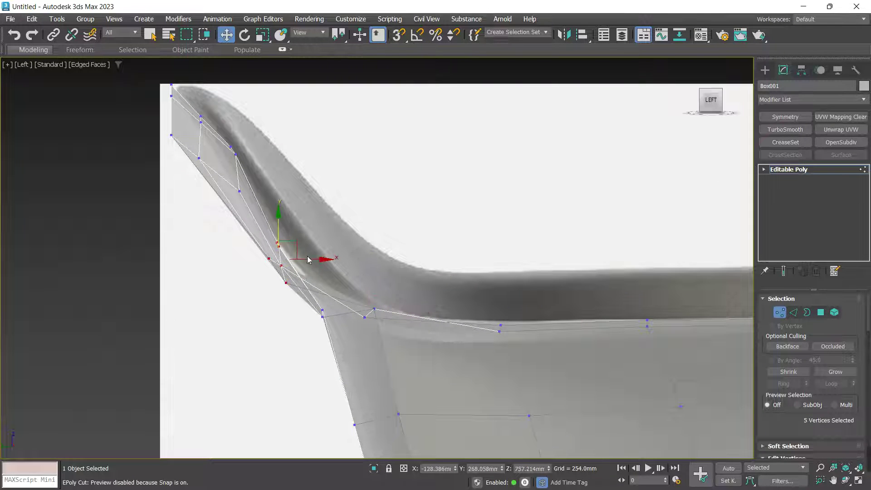
{"action": "left_click", "coordinate": [326, 260]}
{"action": "left_click_drag", "start_coordinate": [318, 263], "coordinate": [335, 262]}
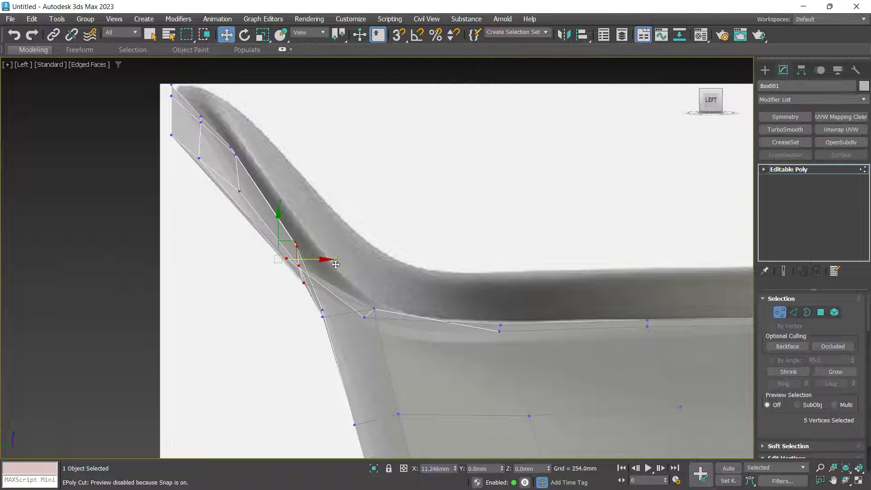
{"action": "middle_click_drag", "start_coordinate": [148, 104], "coordinate": [214, 171]}
{"action": "left_click_drag", "start_coordinate": [309, 203], "coordinate": [320, 206]}
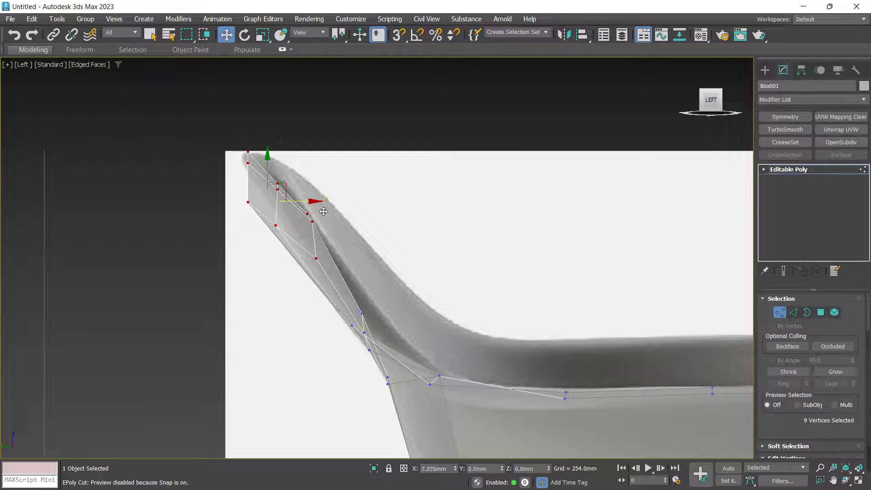
Move the four front rim vertices out to the reference lip's tip and adjust the two outer rim vertices above them
{"action": "scroll", "coordinate": [355, 230], "scroll_direction": "down", "scroll_amount": 4}
{"action": "middle_click_drag", "start_coordinate": [484, 319], "coordinate": [333, 247]}
{"action": "scroll", "coordinate": [489, 235], "scroll_direction": "up", "scroll_amount": 2}
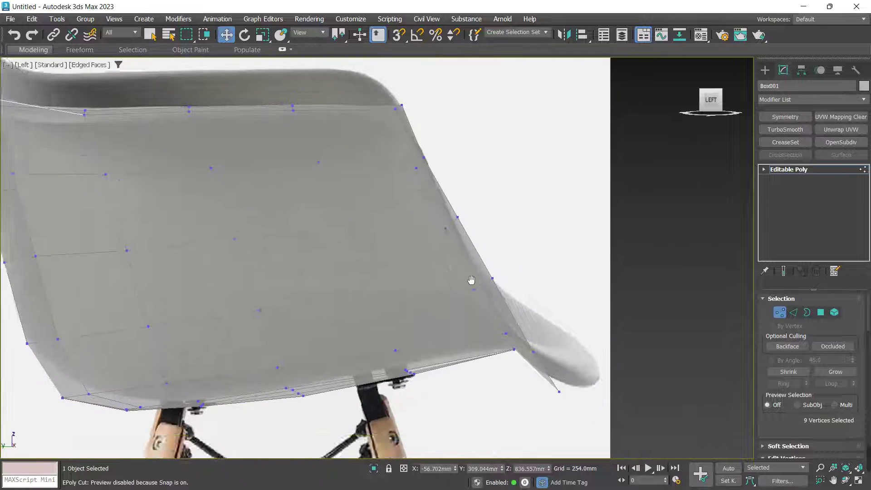
{"action": "scroll", "coordinate": [470, 280], "scroll_direction": "up", "scroll_amount": 3}
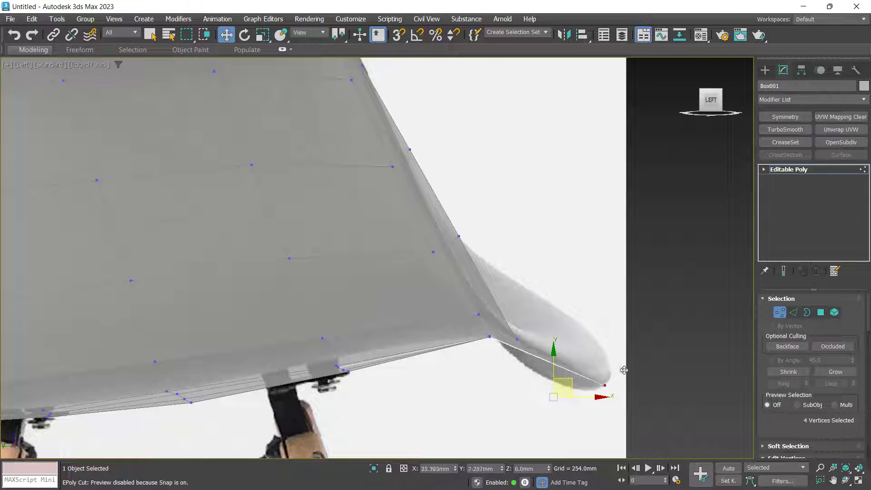
{"action": "left_click_drag", "start_coordinate": [516, 340], "coordinate": [546, 344]}
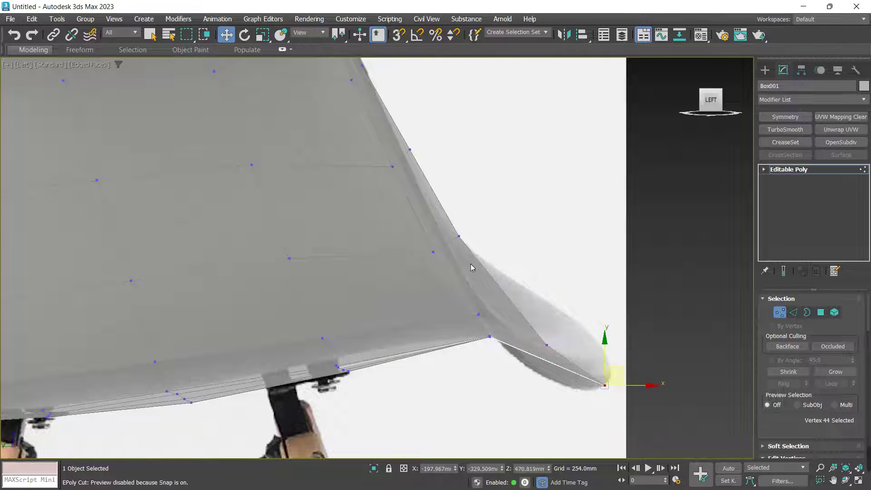
{"action": "left_click_drag", "start_coordinate": [466, 242], "coordinate": [457, 252]}
In the front view, reposition the two outer rim vertices on the armrest's front edge to follow the reference's side outline
{"action": "scroll", "coordinate": [501, 280], "scroll_direction": "down", "scroll_amount": 2}
{"action": "key", "text": "p"}
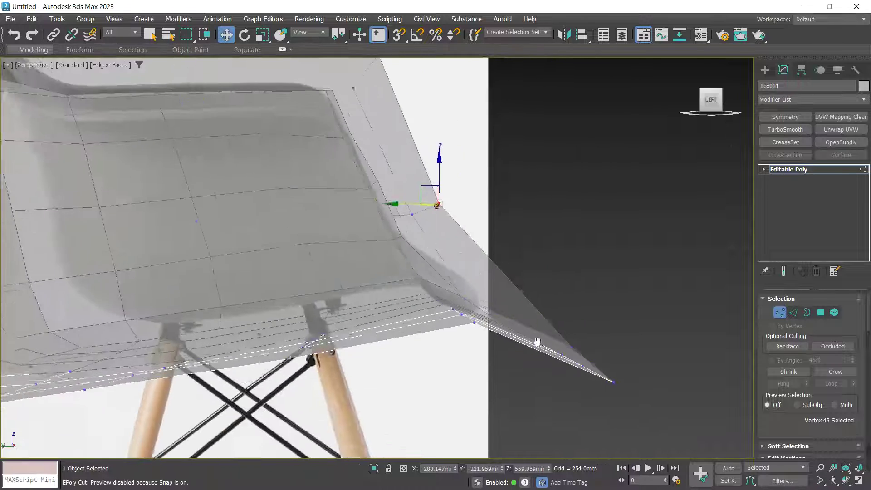
{"action": "middle_click_drag", "start_coordinate": [539, 342], "coordinate": [444, 353], "text": "alt"}
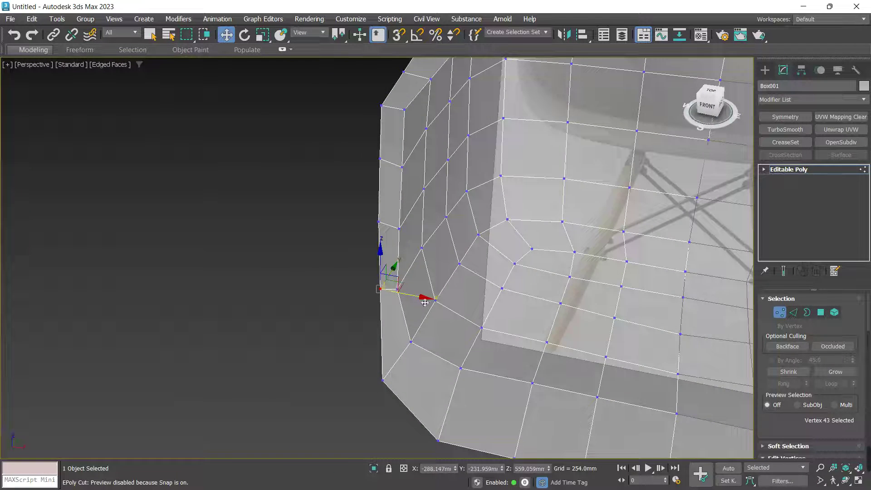
{"action": "key", "text": "f"}
{"action": "scroll", "coordinate": [395, 313], "scroll_direction": "up", "scroll_amount": 6}
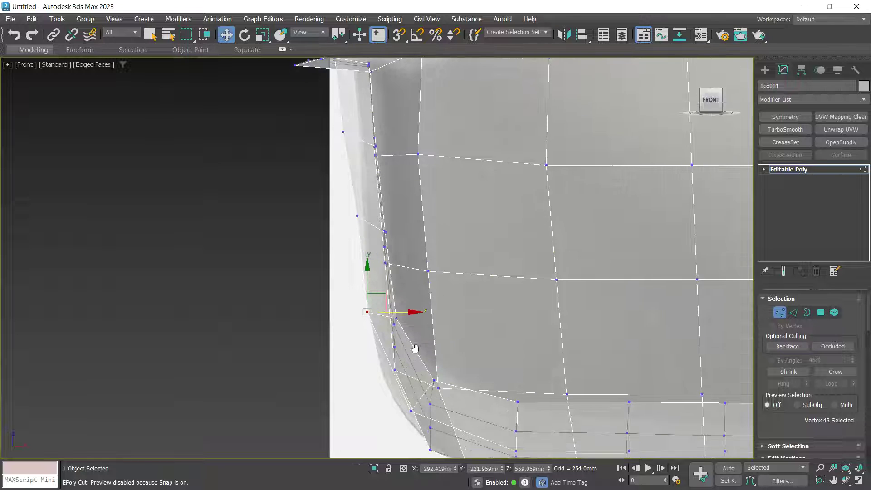
{"action": "middle_click_drag", "start_coordinate": [389, 292], "coordinate": [385, 343]}
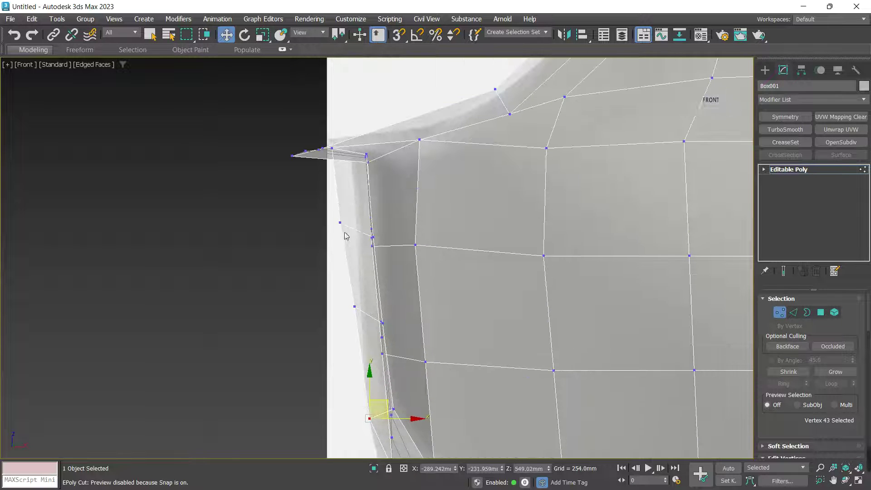
{"action": "middle_click_drag", "start_coordinate": [345, 235], "coordinate": [356, 315]}
{"action": "scroll", "coordinate": [356, 316], "scroll_direction": "up", "scroll_amount": 2}
{"action": "left_click_drag", "start_coordinate": [372, 313], "coordinate": [393, 319]}
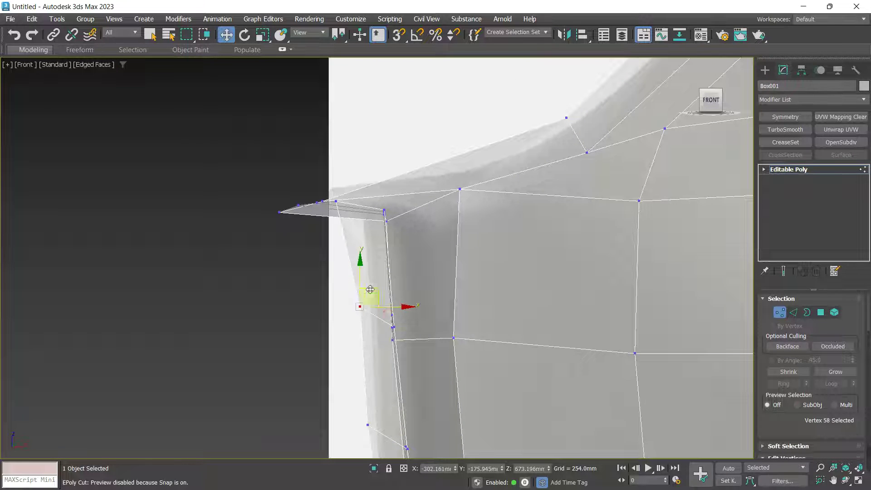
{"action": "left_click_drag", "start_coordinate": [363, 294], "coordinate": [363, 295]}
Reposition the armrest's inner top-edge vertices in the front view so they spread along the reference's inner rim line
{"action": "middle_click_drag", "start_coordinate": [394, 216], "coordinate": [393, 292]}
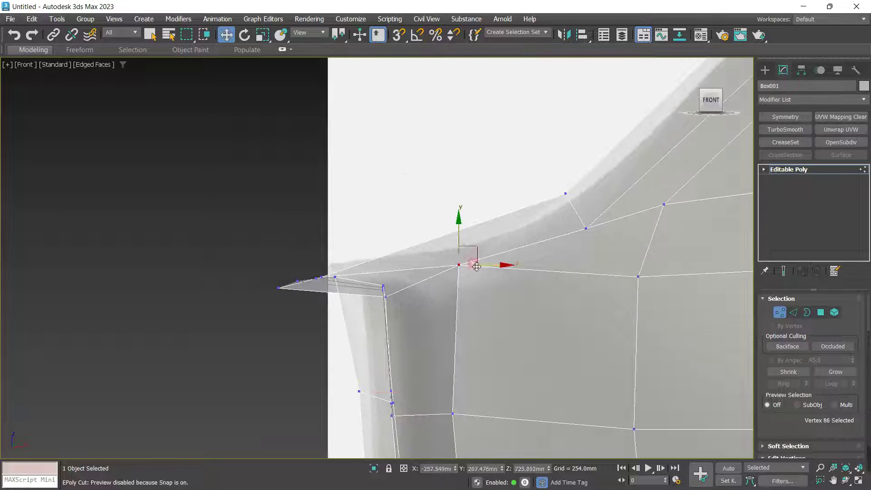
{"action": "left_click_drag", "start_coordinate": [491, 274], "coordinate": [510, 278]}
{"action": "scroll", "coordinate": [414, 292], "scroll_direction": "up", "scroll_amount": 2}
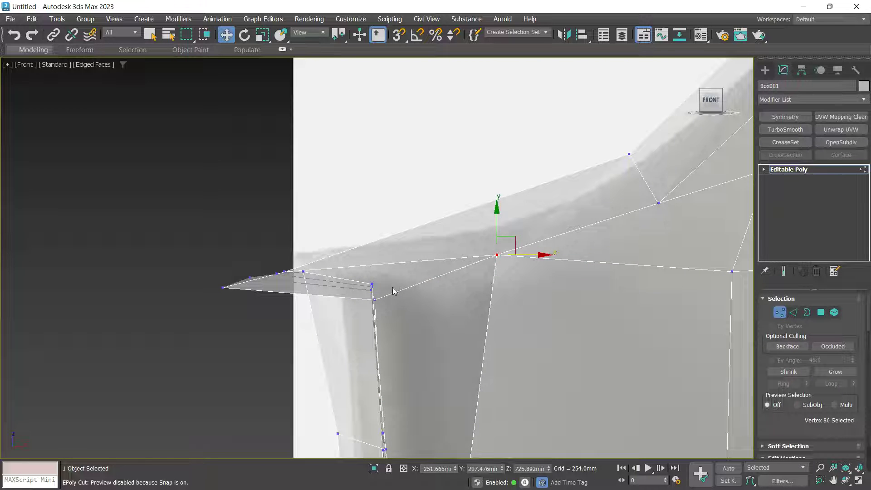
{"action": "scroll", "coordinate": [446, 272], "scroll_direction": "up", "scroll_amount": 5}
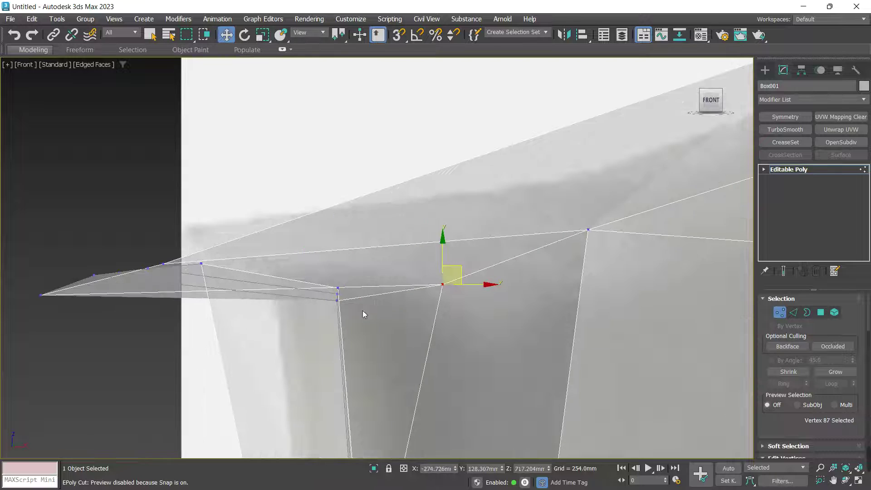
{"action": "left_click_drag", "start_coordinate": [353, 282], "coordinate": [412, 274]}
{"action": "scroll", "coordinate": [338, 277], "scroll_direction": "up", "scroll_amount": 2}
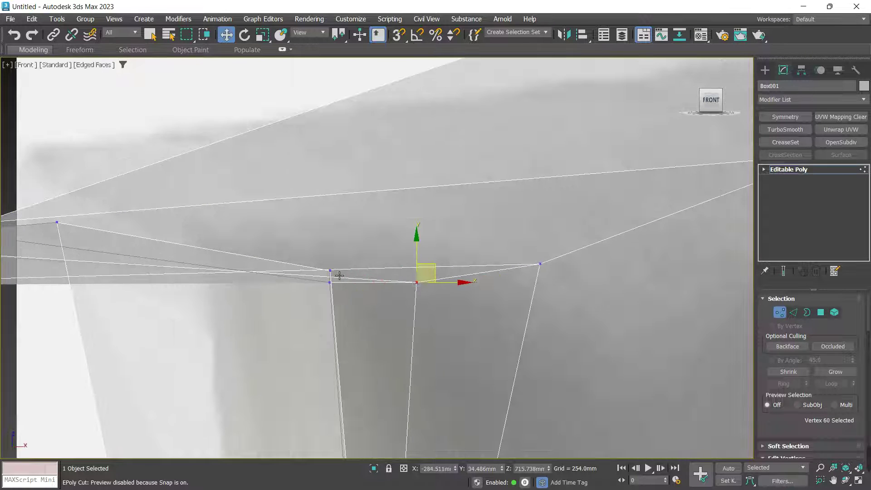
{"action": "left_click_drag", "start_coordinate": [333, 271], "coordinate": [359, 299]}
{"action": "left_click_drag", "start_coordinate": [300, 288], "coordinate": [311, 306]}
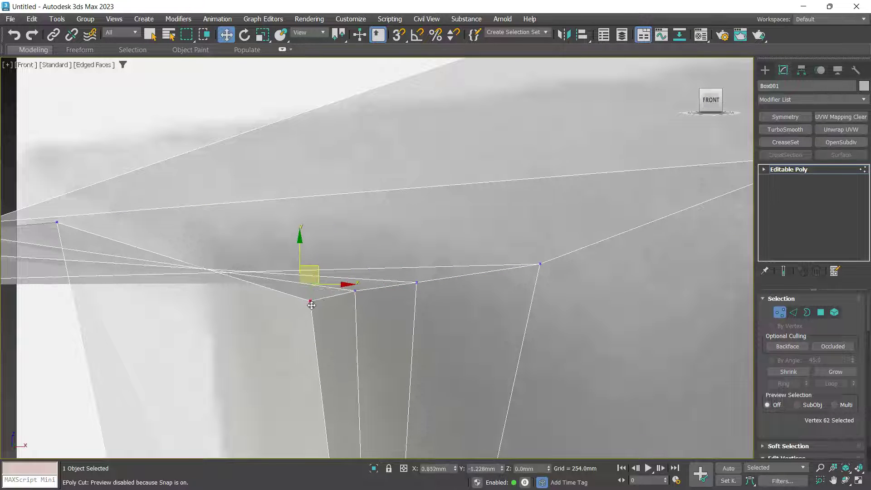
{"action": "left_click_drag", "start_coordinate": [417, 283], "coordinate": [419, 281]}
{"action": "scroll", "coordinate": [291, 268], "scroll_direction": "down", "scroll_amount": 2}
{"action": "middle_click_drag", "start_coordinate": [186, 252], "coordinate": [299, 276]}
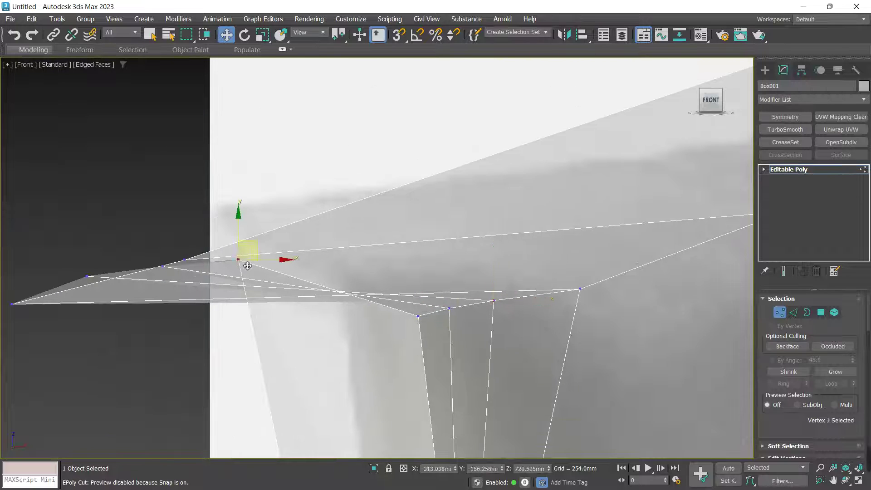
Move the outer lip vertices at the armrest's top onto the outline of the reference's flared rim tip
{"action": "left_click_drag", "start_coordinate": [247, 266], "coordinate": [249, 320]}
{"action": "left_click_drag", "start_coordinate": [190, 261], "coordinate": [340, 200]}
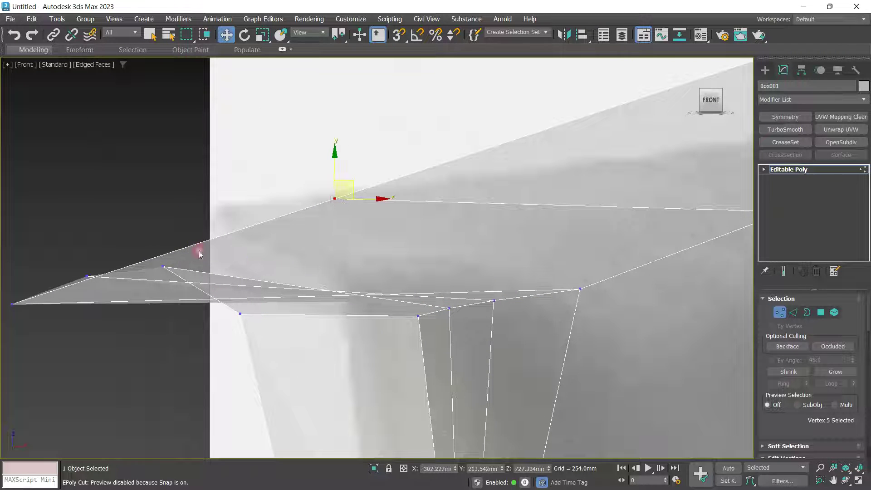
{"action": "left_click_drag", "start_coordinate": [17, 310], "coordinate": [249, 216]}
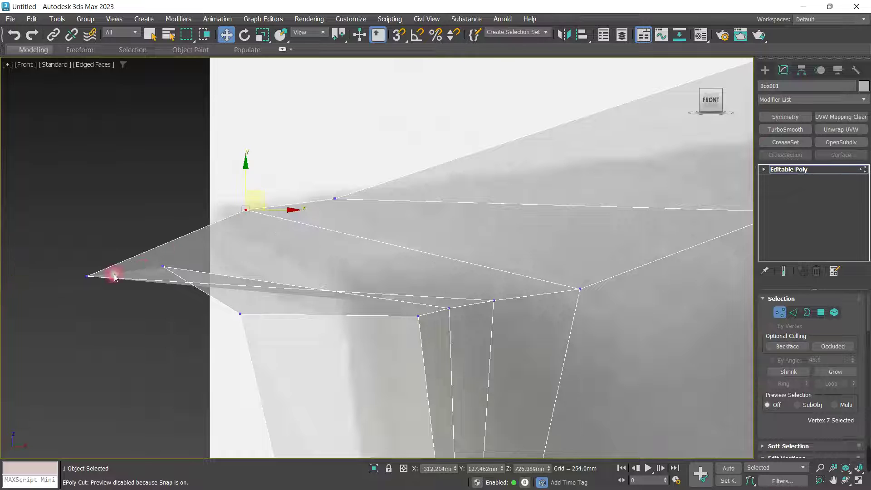
{"action": "left_click_drag", "start_coordinate": [91, 281], "coordinate": [225, 232]}
{"action": "left_click_drag", "start_coordinate": [166, 270], "coordinate": [219, 263]}
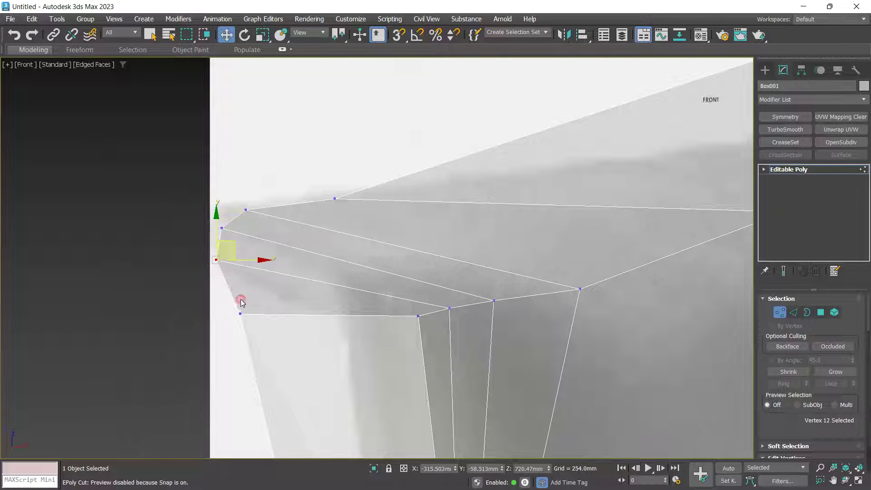
{"action": "left_click_drag", "start_coordinate": [242, 316], "coordinate": [304, 306]}
{"action": "scroll", "coordinate": [338, 335], "scroll_direction": "down", "scroll_amount": 2}
{"action": "middle_click_drag", "start_coordinate": [338, 335], "coordinate": [344, 282]}
{"action": "left_click", "coordinate": [339, 305]}
{"action": "left_click_drag", "start_coordinate": [320, 261], "coordinate": [349, 269]}
Fit the two outer rim vertices below the armrest's lip to the reference's side outline in the front view
{"action": "middle_click_drag", "start_coordinate": [347, 271], "coordinate": [330, 159]}
{"action": "scroll", "coordinate": [330, 159], "scroll_direction": "down", "scroll_amount": 3}
{"action": "left_click_drag", "start_coordinate": [330, 302], "coordinate": [346, 313]}
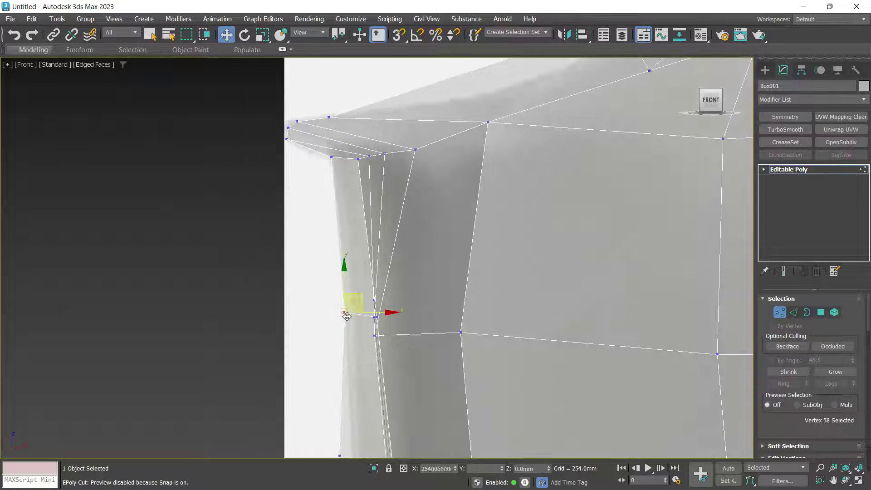
{"action": "middle_click_drag", "start_coordinate": [345, 313], "coordinate": [354, 201]}
{"action": "left_click_drag", "start_coordinate": [349, 348], "coordinate": [371, 372]}
Spread the crowded inner-wall vertices in the first row below the armrest's top toward the outer rim
{"action": "middle_click_drag", "start_coordinate": [368, 270], "coordinate": [368, 363]}
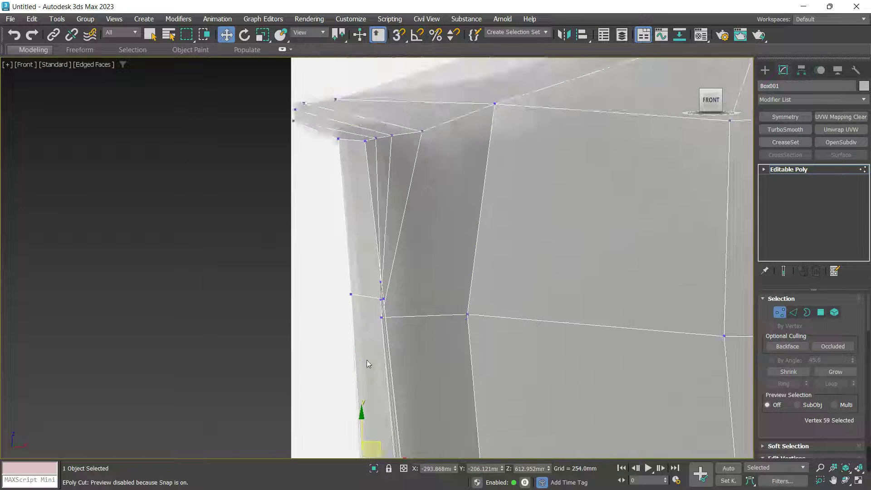
{"action": "scroll", "coordinate": [381, 297], "scroll_direction": "up", "scroll_amount": 2}
{"action": "scroll", "coordinate": [386, 300], "scroll_direction": "up", "scroll_amount": 5}
{"action": "left_click", "coordinate": [366, 287]}
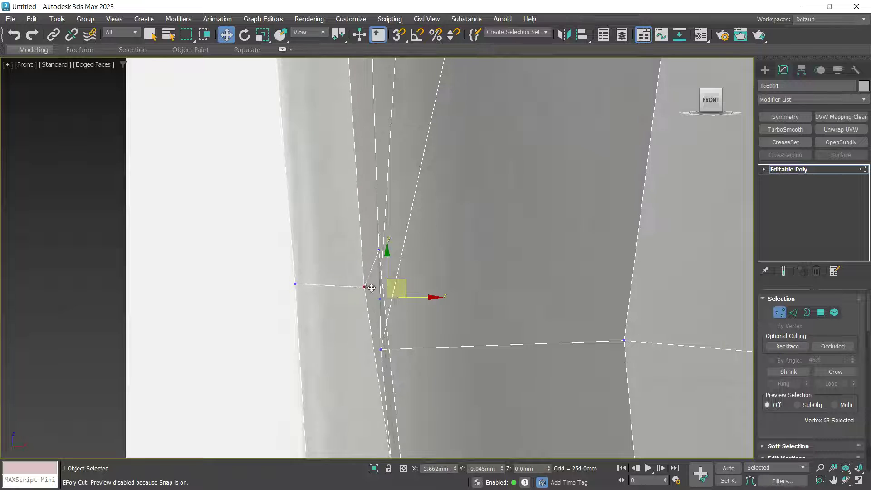
{"action": "left_click", "coordinate": [431, 323]}
{"action": "scroll", "coordinate": [432, 325], "scroll_direction": "down", "scroll_amount": 5}
In the perspective view from the side, shift the armrest's front-edge vertices along Y to even out the sloping edge
{"action": "key", "text": "p"}
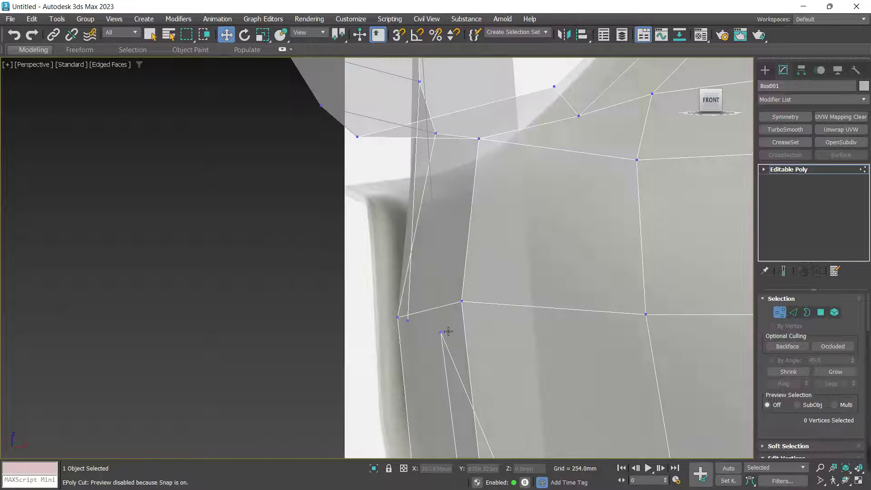
{"action": "middle_click_drag", "start_coordinate": [447, 330], "coordinate": [362, 307], "text": "alt"}
{"action": "scroll", "coordinate": [404, 331], "scroll_direction": "down", "scroll_amount": 3}
{"action": "left_click", "coordinate": [446, 302]}
{"action": "scroll", "coordinate": [484, 320], "scroll_direction": "up", "scroll_amount": 4}
{"action": "middle_click_drag", "start_coordinate": [362, 307], "coordinate": [420, 233]}
{"action": "left_click", "coordinate": [249, 332]}
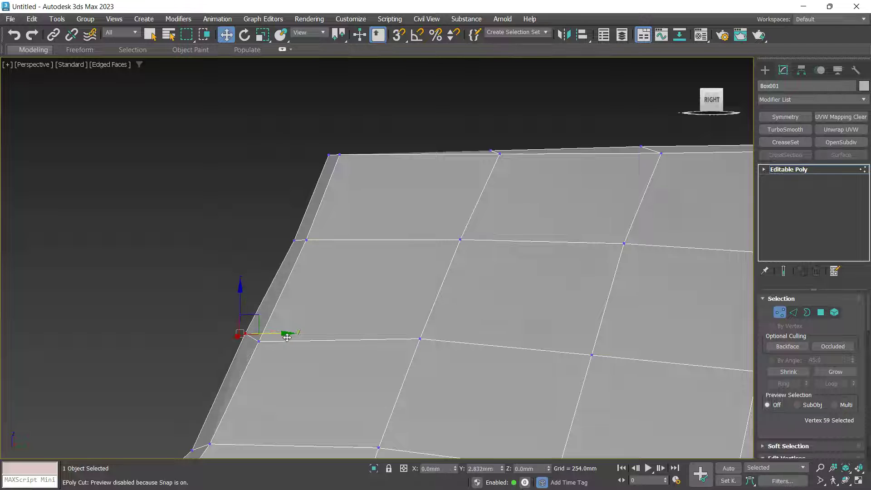
{"action": "left_click_drag", "start_coordinate": [342, 246], "coordinate": [337, 246]}
{"action": "scroll", "coordinate": [333, 253], "scroll_direction": "down", "scroll_amount": 2}
{"action": "mouse_move", "coordinate": [334, 254]}
{"action": "middle_mouse_down", "text": "alt"}
{"action": "mouse_move", "coordinate": [320, 258]}
{"action": "mouse_move", "coordinate": [369, 266]}
{"action": "mouse_move", "coordinate": [336, 268]}
{"action": "middle_mouse_up", "text": "alt"}
{"action": "scroll", "coordinate": [258, 366], "scroll_direction": "up", "scroll_amount": 2}
{"action": "left_click_drag", "start_coordinate": [223, 399], "coordinate": [276, 392]}
Adjust the armrest inner-wall vertices along X in the perspective view to smooth the wall's curve down to the seat
{"action": "scroll", "coordinate": [285, 350], "scroll_direction": "down", "scroll_amount": 3}
{"action": "middle_click_drag", "start_coordinate": [292, 349], "coordinate": [338, 206], "text": "alt"}
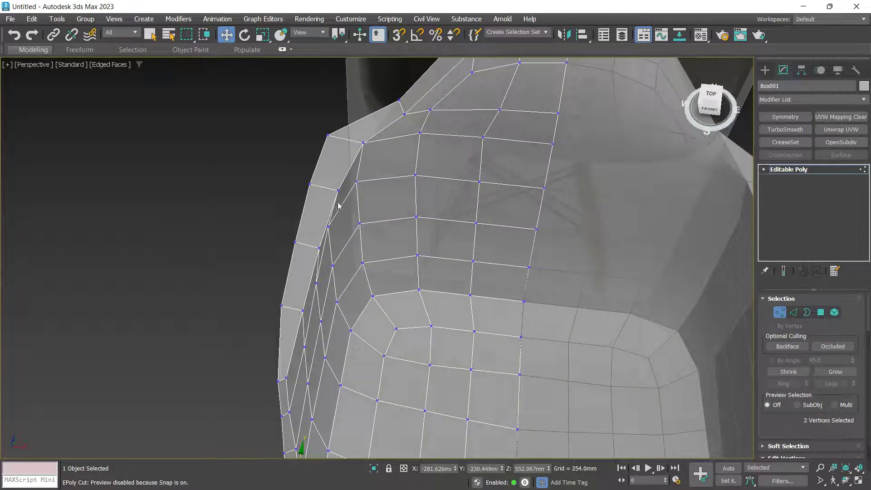
{"action": "scroll", "coordinate": [348, 231], "scroll_direction": "up", "scroll_amount": 2}
{"action": "middle_click_drag", "start_coordinate": [353, 271], "coordinate": [381, 247], "text": "alt"}
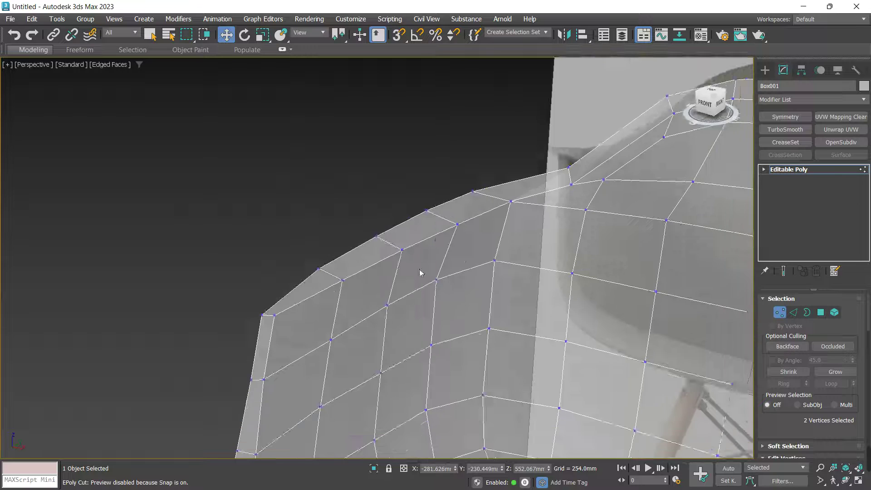
{"action": "left_click", "coordinate": [435, 280]}
{"action": "middle_click_drag", "start_coordinate": [437, 283], "coordinate": [457, 292], "text": "alt"}
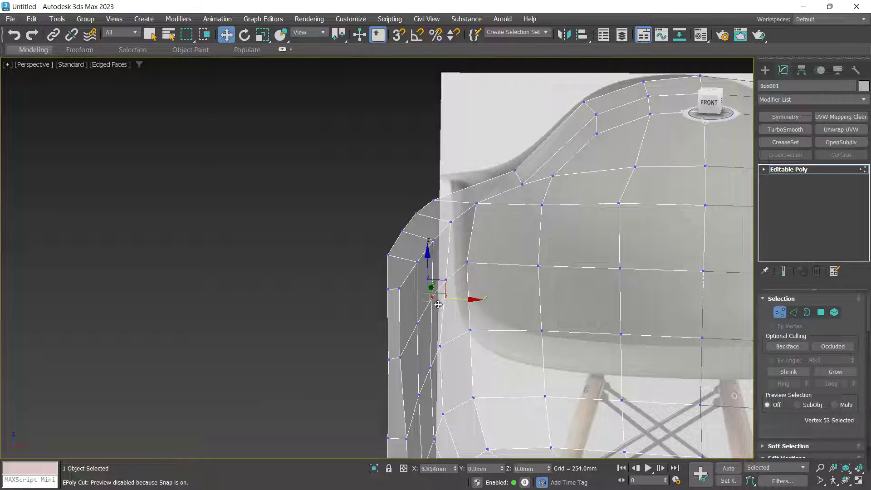
{"action": "middle_click_drag", "start_coordinate": [449, 357], "coordinate": [447, 258]}
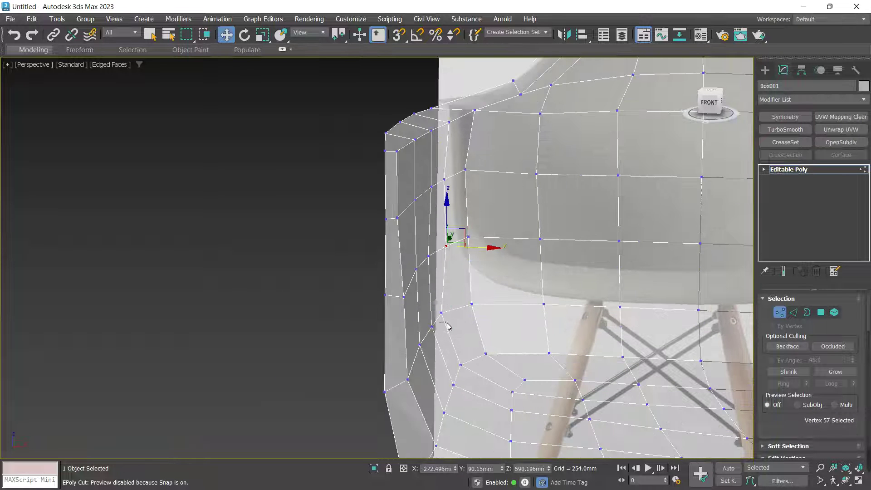
{"action": "scroll", "coordinate": [440, 322], "scroll_direction": "up", "scroll_amount": 3}
{"action": "left_click_drag", "start_coordinate": [447, 309], "coordinate": [464, 321]}
{"action": "scroll", "coordinate": [430, 341], "scroll_direction": "down", "scroll_amount": 3}
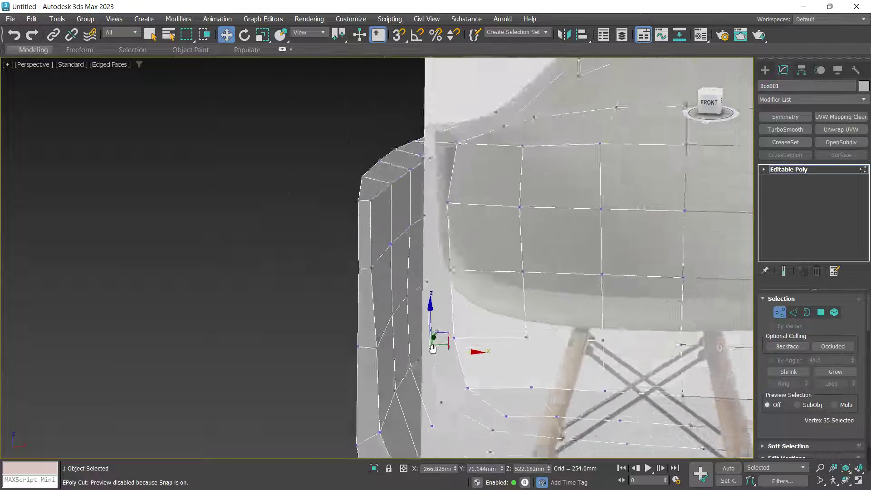
Realign the inner-wall vertices of the upper and middle armrest rows in the front view to form smoother horizontal lines
{"action": "key", "text": "f"}
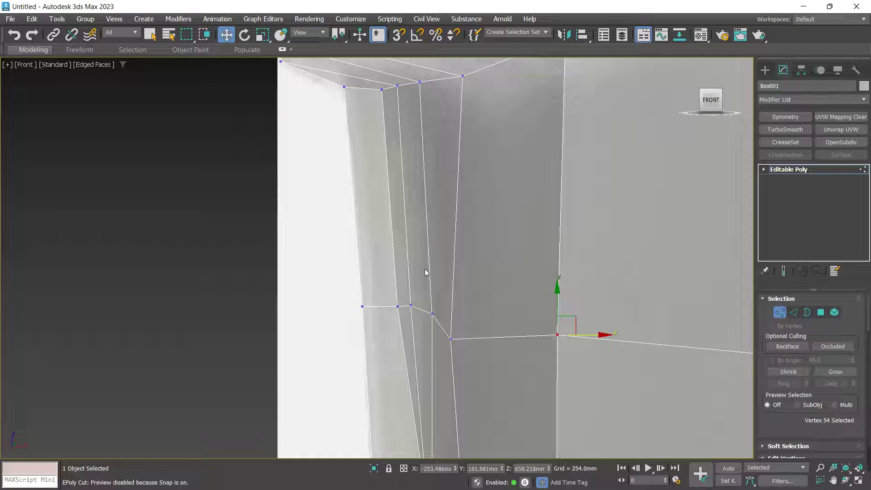
{"action": "scroll", "coordinate": [459, 305], "scroll_direction": "down", "scroll_amount": 2}
{"action": "middle_click_drag", "start_coordinate": [459, 305], "coordinate": [443, 212]}
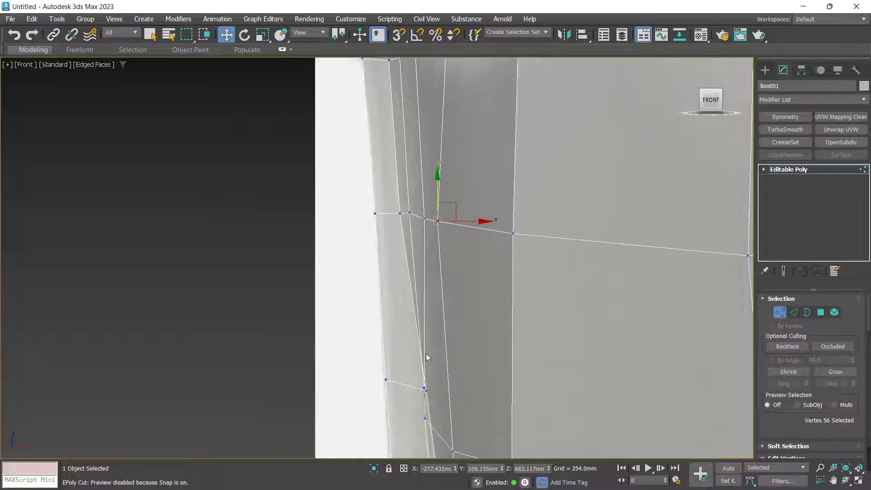
{"action": "middle_click_drag", "start_coordinate": [429, 407], "coordinate": [419, 330]}
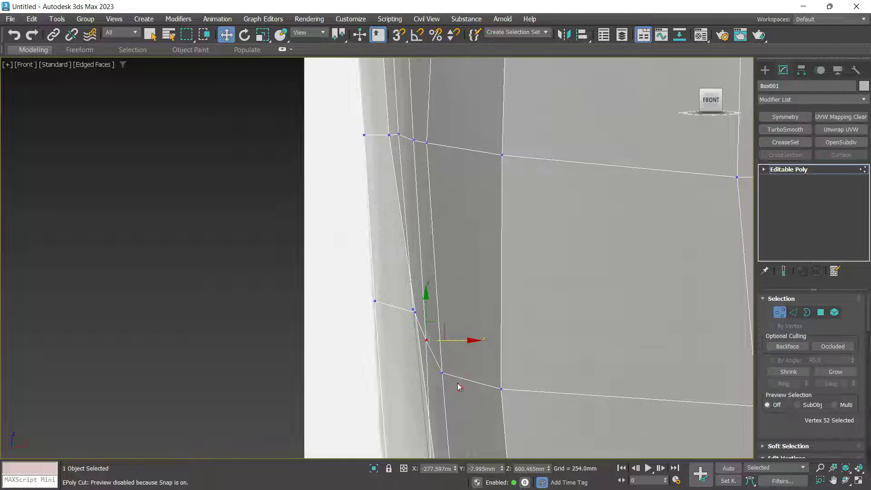
Select the middle horizontal edge loop across the shell and scale it vertically until it is nearly flat
{"action": "scroll", "coordinate": [458, 387], "scroll_direction": "down", "scroll_amount": 4}
{"action": "key", "text": "2"}
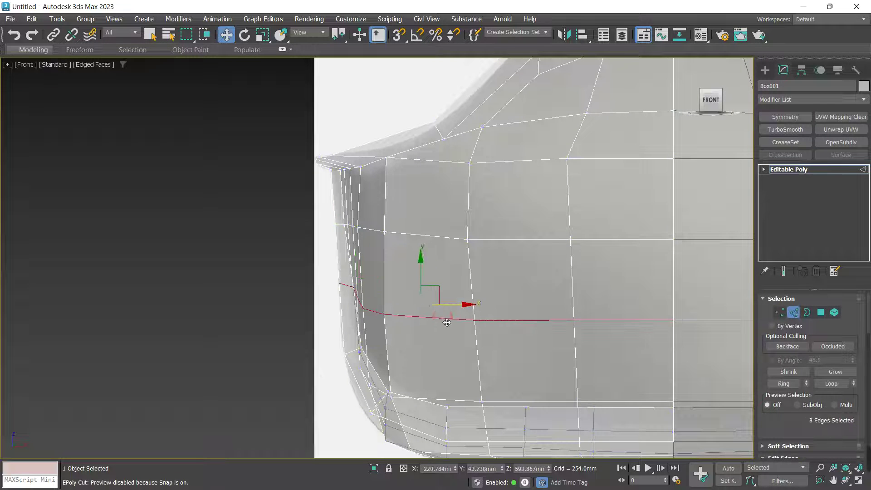
{"action": "key", "text": "r"}
{"action": "left_click_drag", "start_coordinate": [425, 273], "coordinate": [454, 409]}
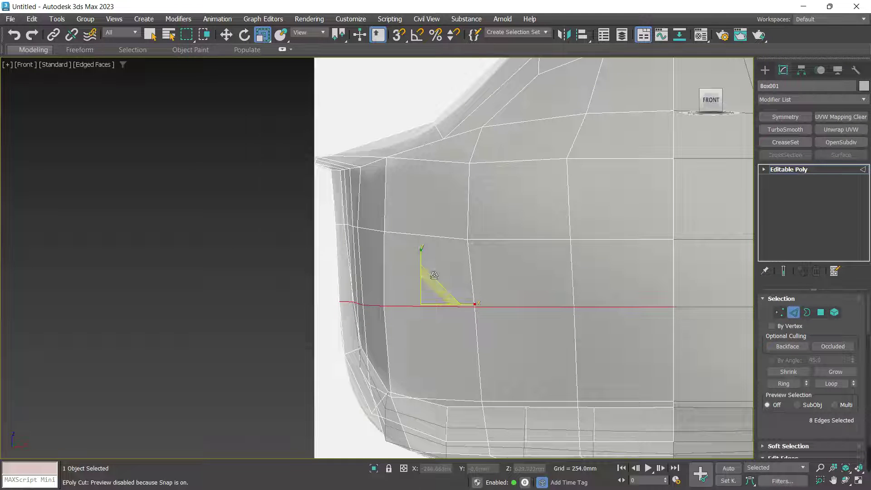
Reposition the inner-wall vertices near the shell's lower side corner to follow the reference's curve in the front view
{"action": "key", "text": "1"}
{"action": "scroll", "coordinate": [366, 301], "scroll_direction": "up", "scroll_amount": 4}
{"action": "scroll", "coordinate": [383, 357], "scroll_direction": "down", "scroll_amount": 1}
{"action": "middle_click_drag", "start_coordinate": [371, 369], "coordinate": [380, 242]}
{"action": "left_click_drag", "start_coordinate": [360, 332], "coordinate": [393, 358]}
{"action": "scroll", "coordinate": [399, 356], "scroll_direction": "down", "scroll_amount": 3}
Raise the pair of vertices midway down the armrest's front edge and adjust the rim vertex below them in perspective
{"action": "key", "text": "p"}
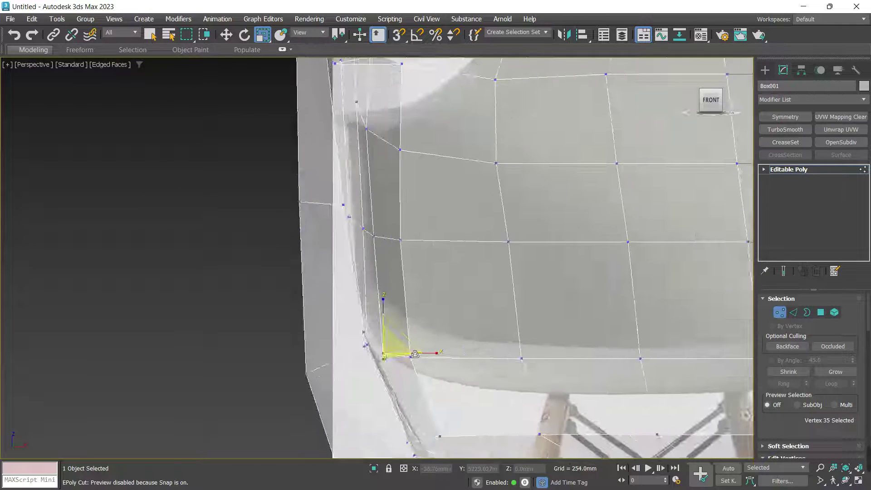
{"action": "scroll", "coordinate": [418, 359], "scroll_direction": "down", "scroll_amount": 2}
{"action": "middle_click_drag", "start_coordinate": [418, 358], "coordinate": [340, 357], "text": "alt"}
{"action": "scroll", "coordinate": [117, 294], "scroll_direction": "up", "scroll_amount": 3}
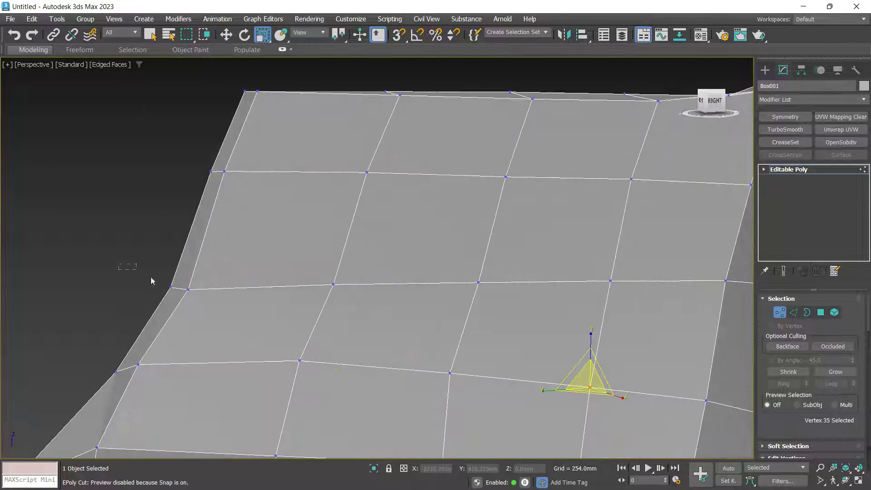
{"action": "left_click_drag", "start_coordinate": [150, 278], "coordinate": [198, 305]}
{"action": "key", "text": "w"}
{"action": "left_click_drag", "start_coordinate": [180, 268], "coordinate": [191, 244]}
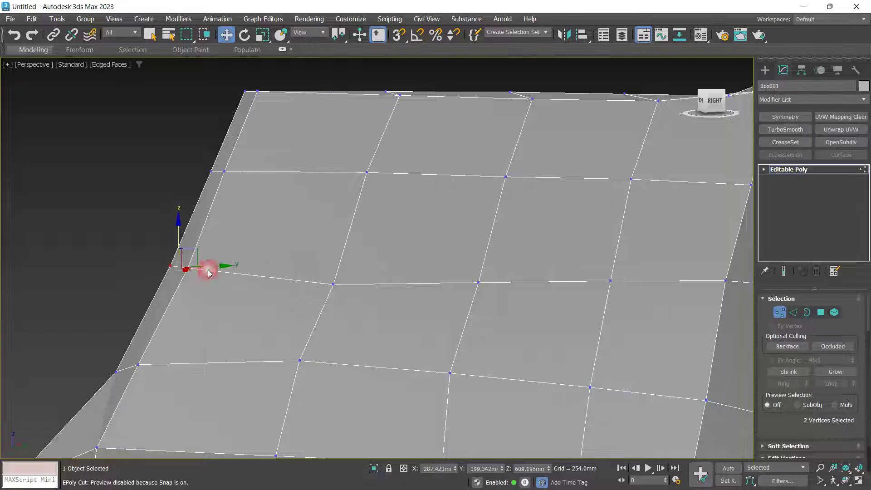
{"action": "scroll", "coordinate": [209, 273], "scroll_direction": "down", "scroll_amount": 4}
{"action": "middle_click_drag", "start_coordinate": [233, 278], "coordinate": [239, 303], "text": "alt"}
{"action": "scroll", "coordinate": [187, 310], "scroll_direction": "up", "scroll_amount": 4}
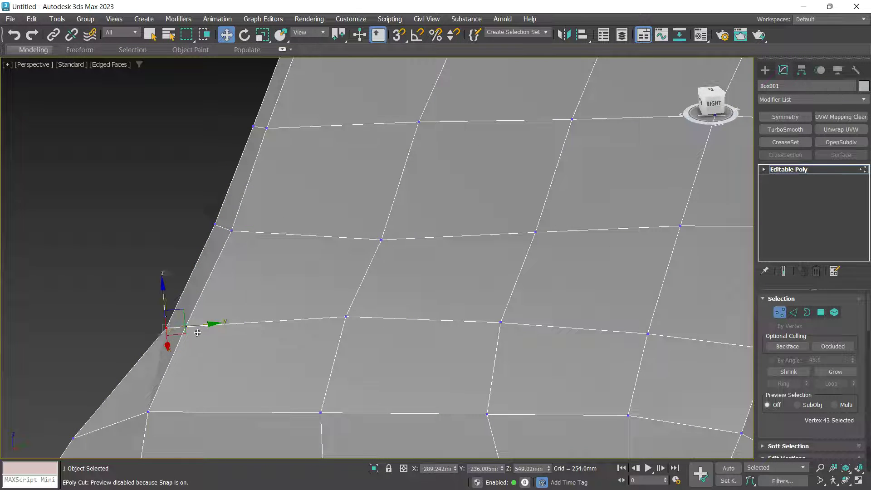
{"action": "left_click_drag", "start_coordinate": [198, 333], "coordinate": [186, 332]}
Raise the sagging vertices in the armrest side wall's middle row, moving one up about 7 mm, to even the row
{"action": "scroll", "coordinate": [240, 318], "scroll_direction": "down", "scroll_amount": 4}
{"action": "middle_click_drag", "start_coordinate": [243, 318], "coordinate": [286, 249], "text": "alt"}
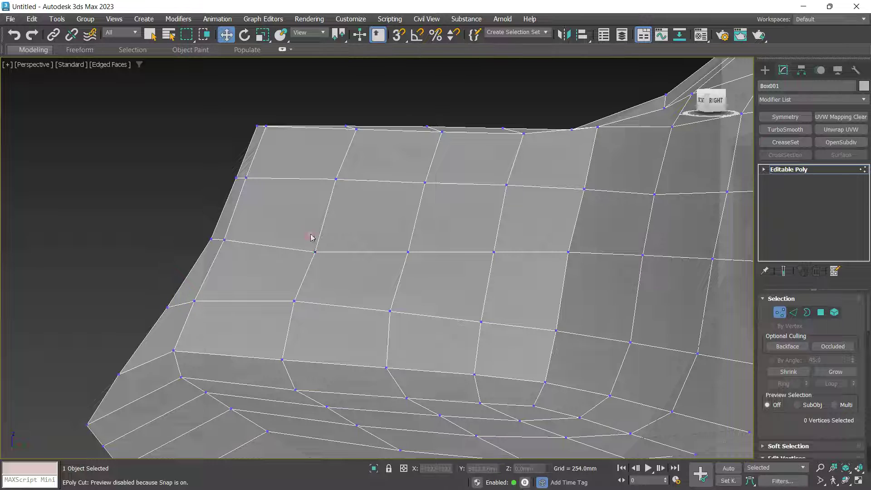
{"action": "middle_click_drag", "start_coordinate": [336, 224], "coordinate": [407, 254], "text": "alt"}
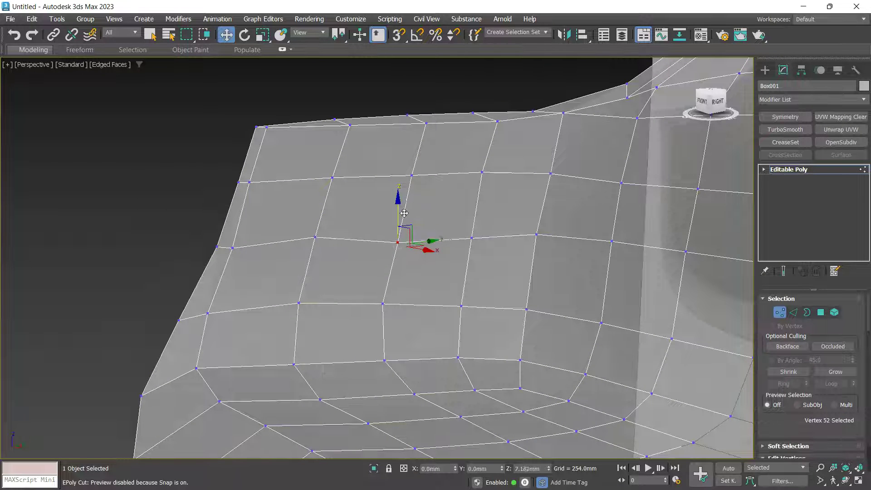
{"action": "middle_click_drag", "start_coordinate": [404, 213], "coordinate": [297, 277], "text": "alt"}
{"action": "left_click_drag", "start_coordinate": [357, 210], "coordinate": [357, 210]}
Select the five-edge vertical loop where the armrest meets the backrest and move it about 8 mm in X and -5 mm in Y
{"action": "key", "text": "2"}
{"action": "double_click", "coordinate": [325, 172]}
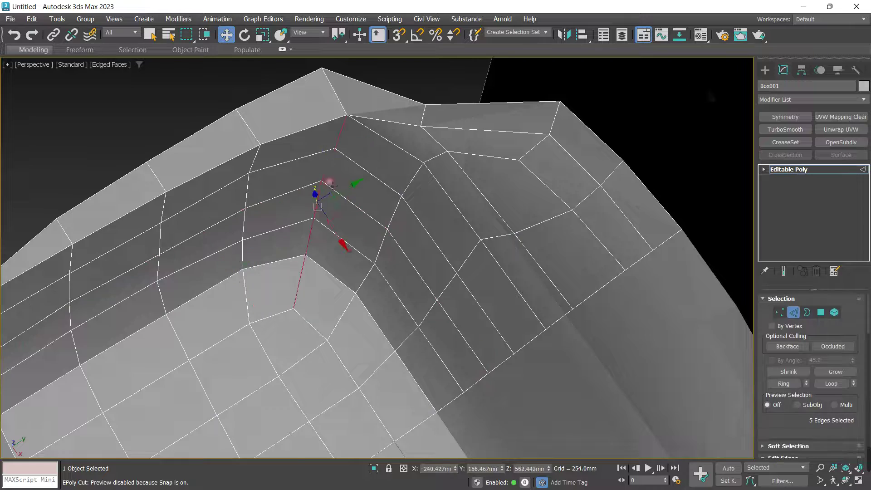
{"action": "middle_click_drag", "start_coordinate": [330, 193], "coordinate": [333, 283]}
{"action": "left_click_drag", "start_coordinate": [345, 274], "coordinate": [345, 283]}
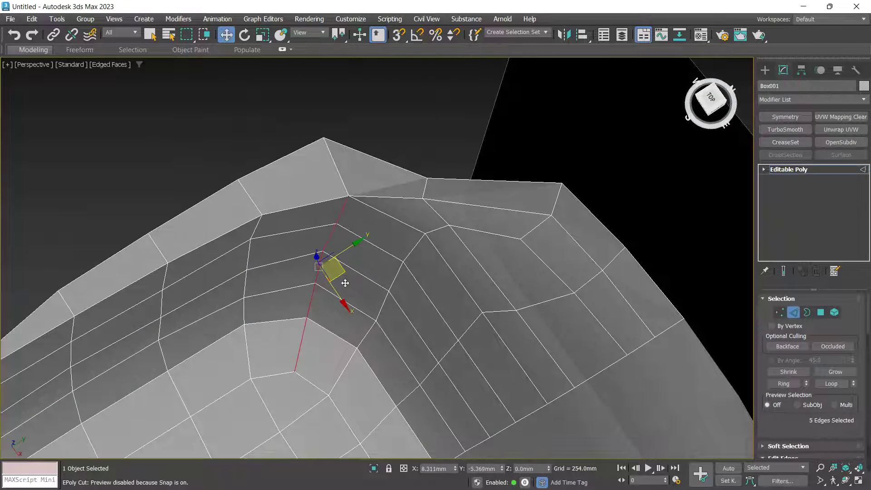
{"action": "middle_click_drag", "start_coordinate": [346, 279], "coordinate": [441, 252], "text": "alt"}
Move the armrest's outer rim vertex inward about 3 mm, adjust the front corner rim vertex, and return to the front view
{"action": "key", "text": "1"}
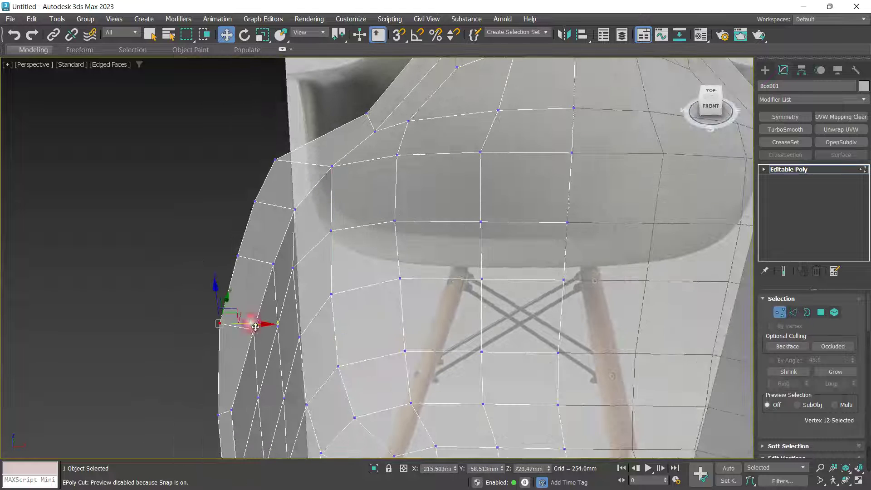
{"action": "left_click_drag", "start_coordinate": [255, 326], "coordinate": [261, 329]}
{"action": "middle_click_drag", "start_coordinate": [262, 222], "coordinate": [245, 252]}
{"action": "scroll", "coordinate": [267, 272], "scroll_direction": "down", "scroll_amount": 2}
{"action": "scroll", "coordinate": [199, 347], "scroll_direction": "up", "scroll_amount": 3}
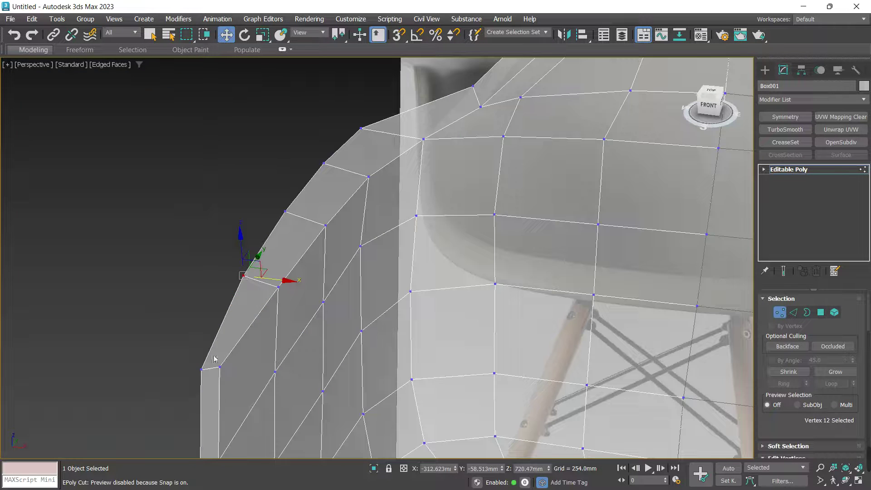
{"action": "left_click_drag", "start_coordinate": [206, 376], "coordinate": [204, 378]}
{"action": "key", "text": "f"}
{"action": "scroll", "coordinate": [318, 344], "scroll_direction": "down", "scroll_amount": 2}
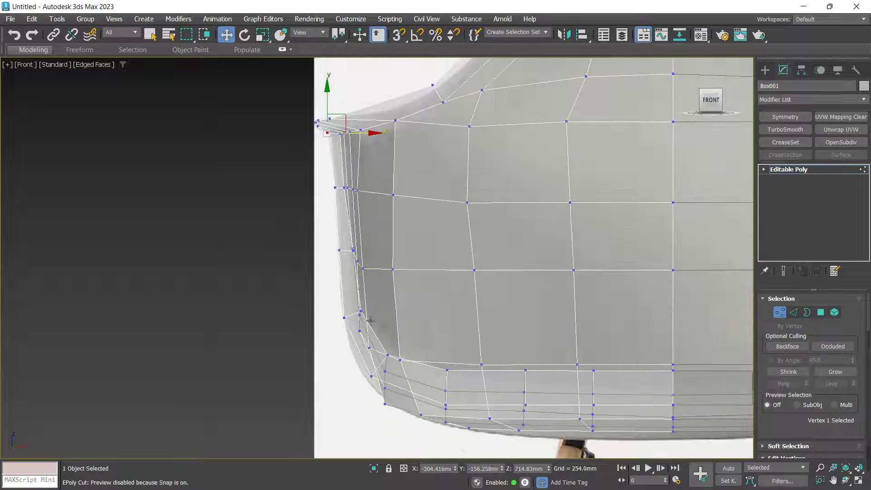
Move the rim's outer vertex at the lower front corner outward onto the reference outline, and turn off see-through display
{"action": "middle_click_drag", "start_coordinate": [353, 307], "coordinate": [334, 289]}
{"action": "scroll", "coordinate": [347, 374], "scroll_direction": "up", "scroll_amount": 2}
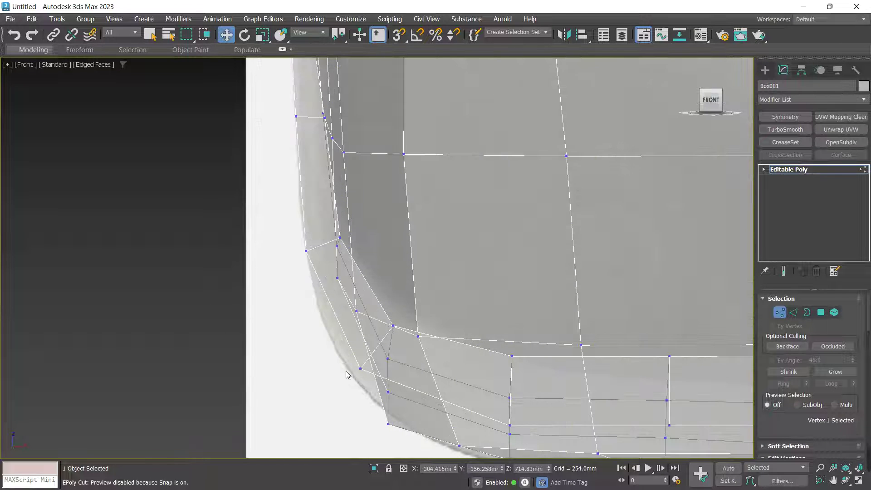
{"action": "middle_click_drag", "start_coordinate": [349, 381], "coordinate": [330, 322]}
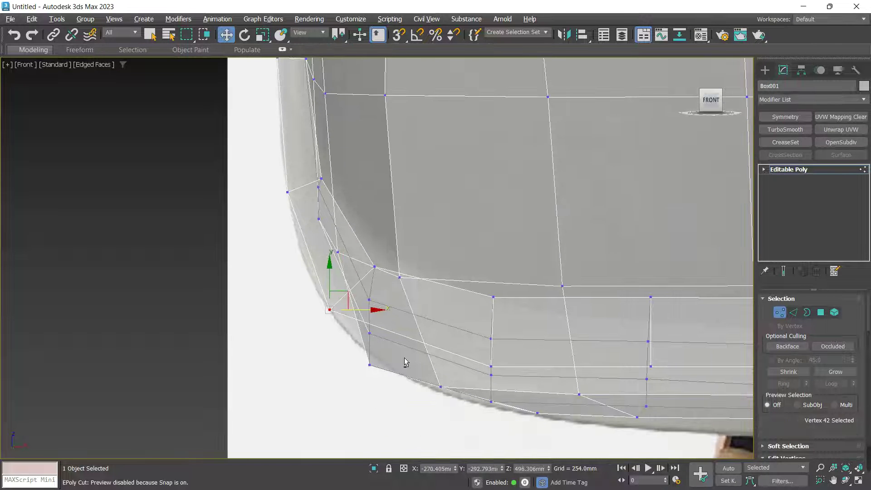
{"action": "key", "text": "alt+x"}
Lower the front rim's outer vertices about 17 mm and 25 mm and the center edge about 31 mm to follow the reference's bottom curve
{"action": "mouse_move", "coordinate": [477, 386]}
{"action": "middle_mouse_down"}
{"action": "mouse_move", "coordinate": [434, 350]}
{"action": "mouse_move", "coordinate": [310, 324]}
{"action": "mouse_move", "coordinate": [414, 348]}
{"action": "middle_mouse_up"}
{"action": "left_click", "coordinate": [450, 332]}
{"action": "scroll", "coordinate": [458, 341], "scroll_direction": "down", "scroll_amount": 2}
{"action": "key", "text": "f"}
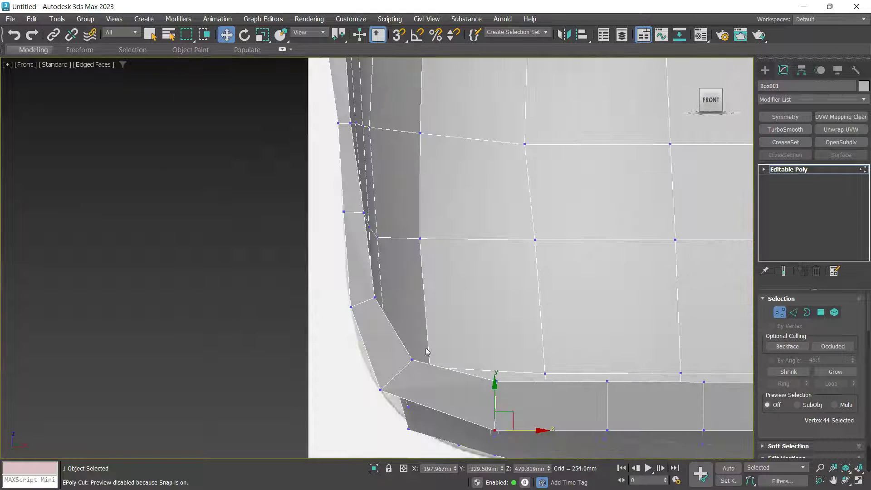
{"action": "scroll", "coordinate": [419, 368], "scroll_direction": "up", "scroll_amount": 2}
{"action": "left_click_drag", "start_coordinate": [419, 368], "coordinate": [421, 361]}
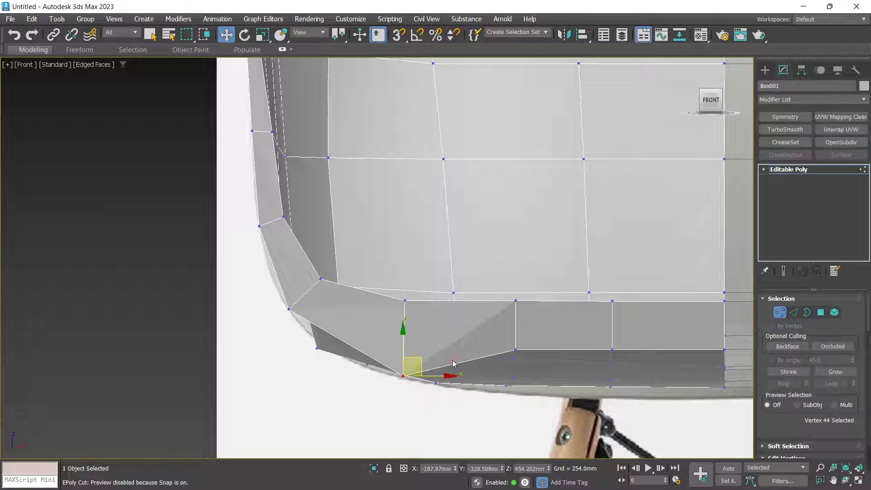
{"action": "left_click", "coordinate": [517, 351]}
{"action": "left_click_drag", "start_coordinate": [517, 351], "coordinate": [517, 390]}
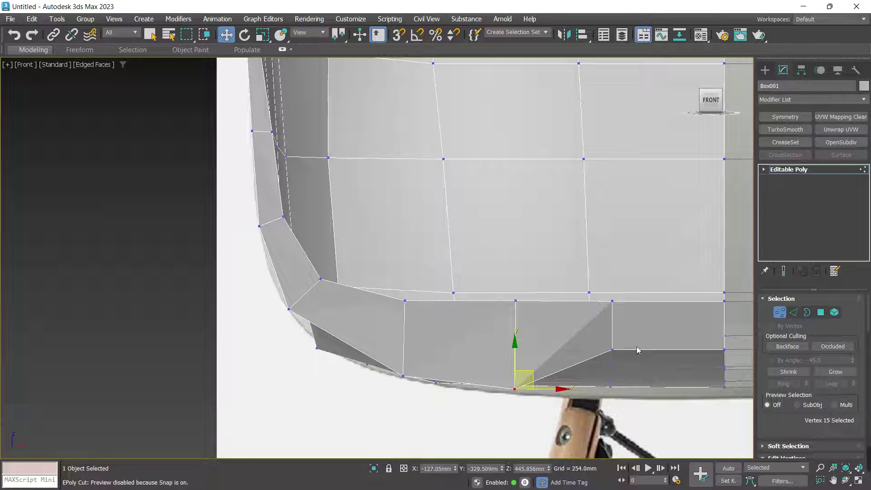
{"action": "key", "text": "2"}
{"action": "left_click_drag", "start_coordinate": [678, 356], "coordinate": [682, 405]}
{"action": "middle_click_drag", "start_coordinate": [602, 389], "coordinate": [550, 384]}
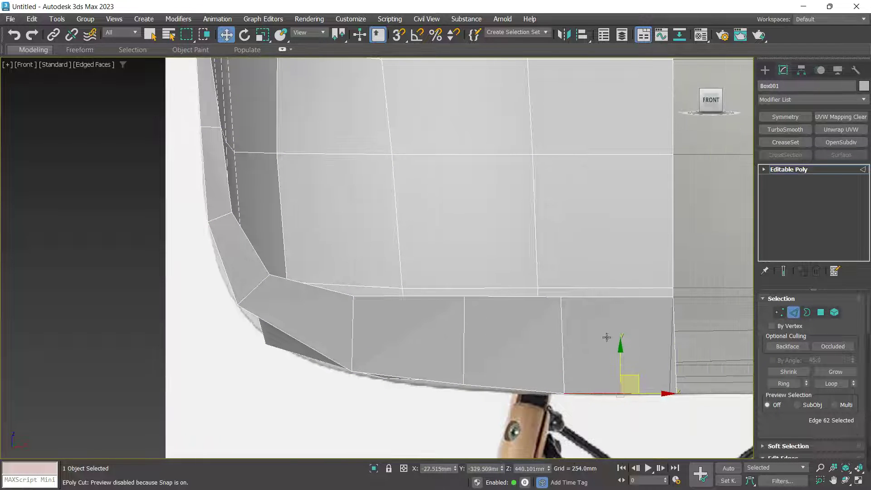
Toggle the subdivision smoothing preview on and off and examine the overall seat shell and its front rim
{"action": "middle_click_drag", "start_coordinate": [606, 337], "coordinate": [452, 355], "text": "alt"}
{"action": "scroll", "coordinate": [545, 339], "scroll_direction": "down", "scroll_amount": 3}
{"action": "key", "text": "1"}
{"action": "key", "text": "1"}
{"action": "scroll", "coordinate": [506, 330], "scroll_direction": "down", "scroll_amount": 3}
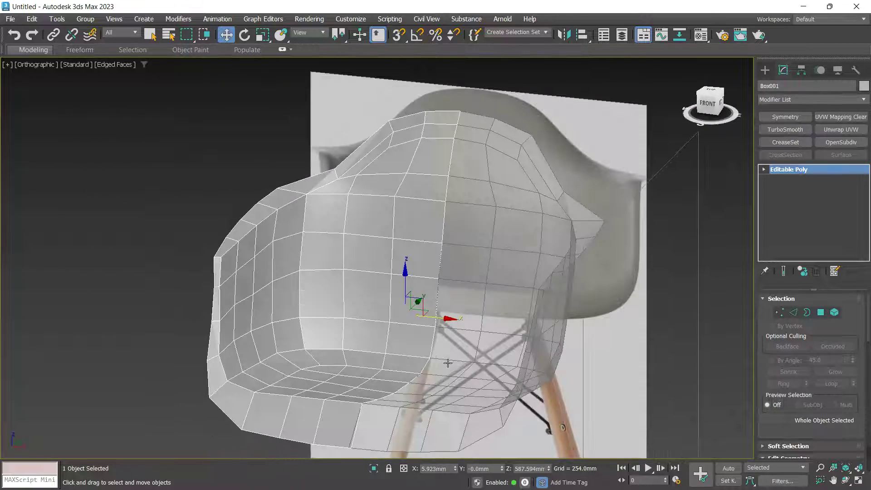
{"action": "key", "text": "ctrl+q"}
{"action": "mouse_move", "coordinate": [328, 324]}
{"action": "middle_mouse_down", "text": "alt"}
{"action": "mouse_move", "coordinate": [268, 336]}
{"action": "mouse_move", "coordinate": [303, 313]}
{"action": "mouse_move", "coordinate": [327, 315]}
{"action": "middle_mouse_up", "text": "alt"}
{"action": "key", "text": "ctrl+q"}
{"action": "middle_click_drag", "start_coordinate": [257, 301], "coordinate": [186, 295], "text": "alt"}
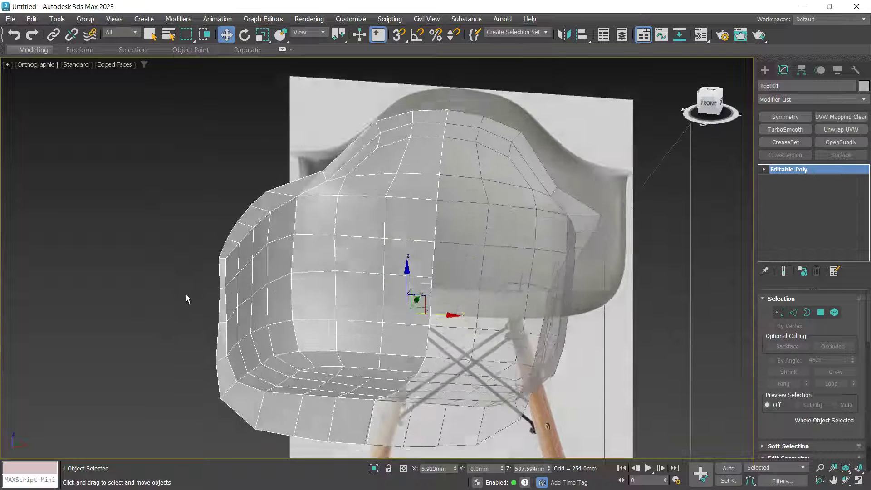
Move the top inner edge of the armrest's front rim back in Y and adjust the vertex just below it
{"action": "scroll", "coordinate": [213, 297], "scroll_direction": "up", "scroll_amount": 3}
{"action": "key", "text": "2"}
{"action": "left_click", "coordinate": [225, 278]}
{"action": "middle_click_drag", "start_coordinate": [231, 367], "coordinate": [301, 327], "text": "alt"}
{"action": "scroll", "coordinate": [317, 318], "scroll_direction": "up", "scroll_amount": 3}
{"action": "left_click", "coordinate": [385, 289]}
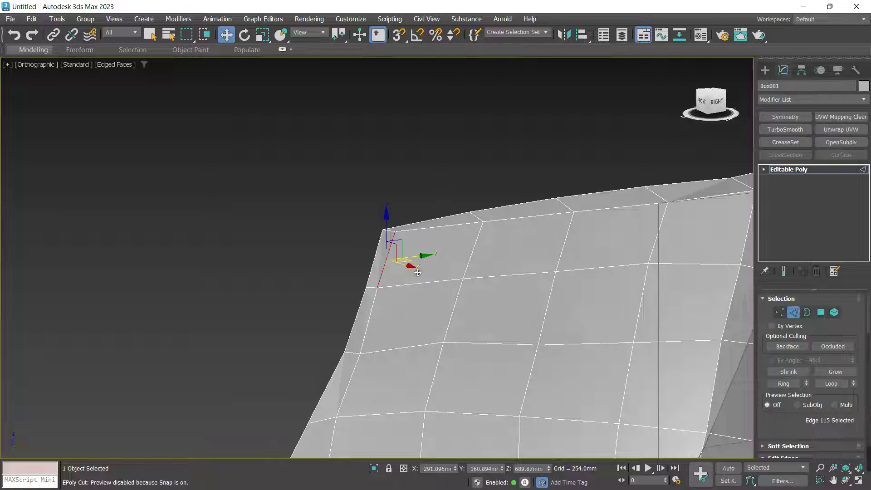
{"action": "left_click_drag", "start_coordinate": [417, 273], "coordinate": [380, 331]}
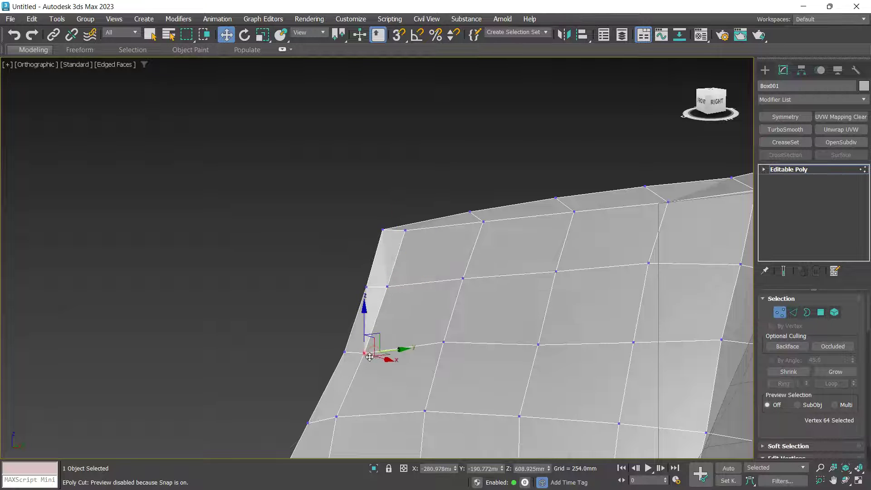
Move the armrest's outer front corner vertex back about 11 mm and the outer rim vertex below it outward about 3 mm
{"action": "middle_click_drag", "start_coordinate": [369, 357], "coordinate": [502, 338], "text": "alt"}
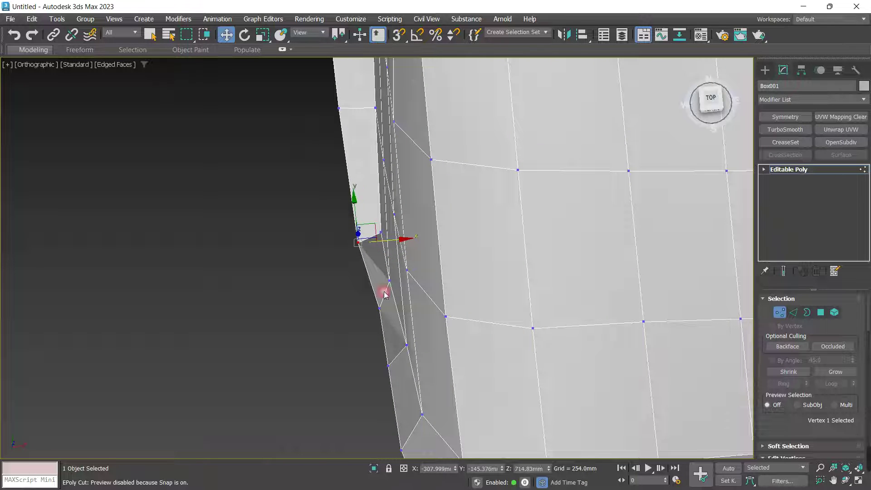
{"action": "left_click_drag", "start_coordinate": [379, 308], "coordinate": [379, 281]}
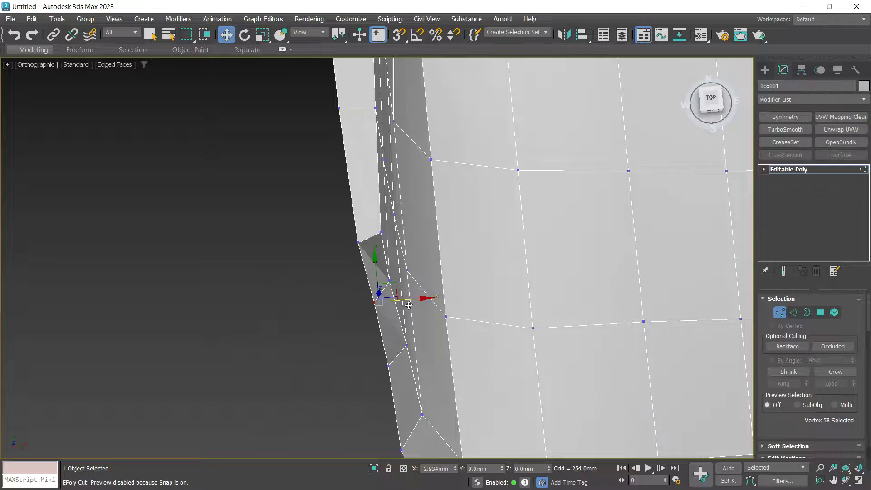
{"action": "middle_click_drag", "start_coordinate": [409, 305], "coordinate": [482, 253], "text": "alt"}
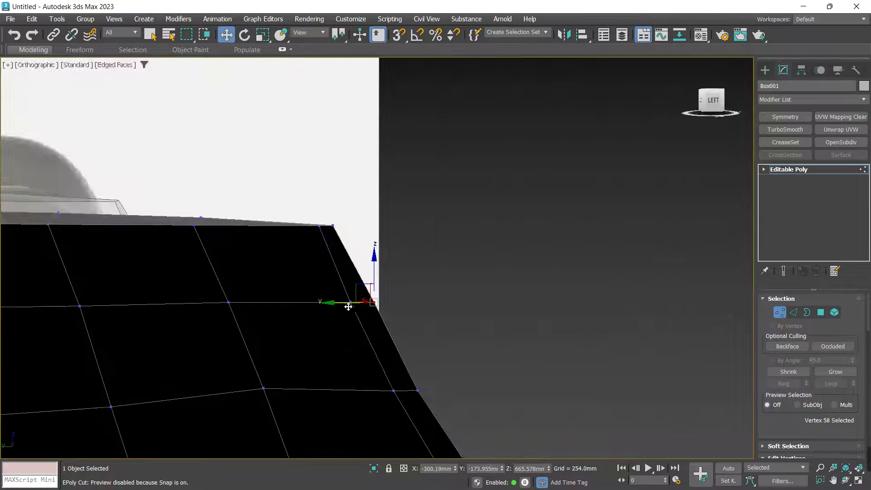
Align the upper vertex pairs of the armrest's front edge with the side reference, moving the pair at mid-height forward about 3 mm
{"action": "scroll", "coordinate": [391, 298], "scroll_direction": "down", "scroll_amount": 2}
{"action": "middle_click_drag", "start_coordinate": [391, 301], "coordinate": [313, 305], "text": "alt"}
{"action": "scroll", "coordinate": [363, 295], "scroll_direction": "down", "scroll_amount": 4}
{"action": "key", "text": "f"}
{"action": "key", "text": "l"}
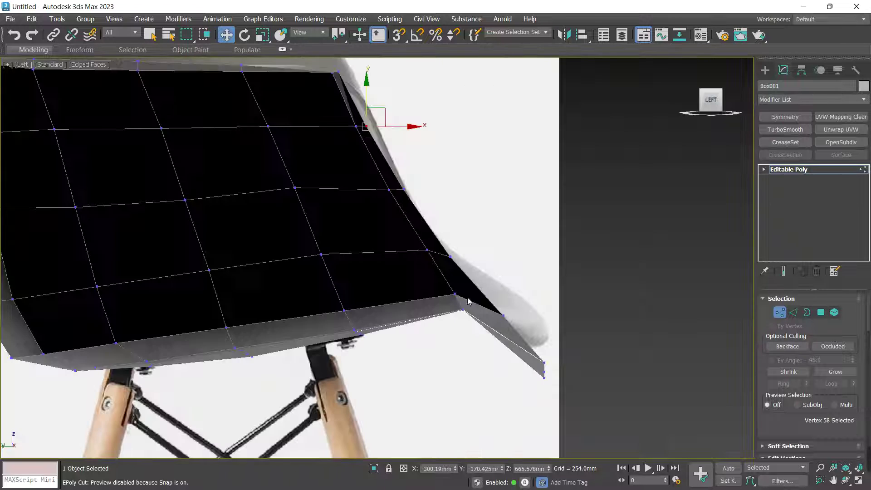
{"action": "middle_click_drag", "start_coordinate": [389, 159], "coordinate": [435, 235]}
{"action": "middle_click_drag", "start_coordinate": [393, 210], "coordinate": [431, 270]}
{"action": "scroll", "coordinate": [432, 270], "scroll_direction": "up", "scroll_amount": 2}
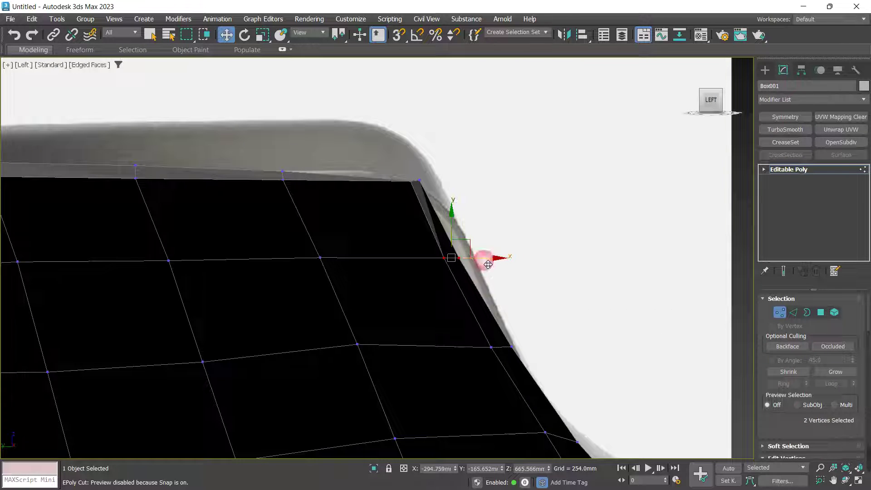
{"action": "left_click_drag", "start_coordinate": [487, 264], "coordinate": [496, 265]}
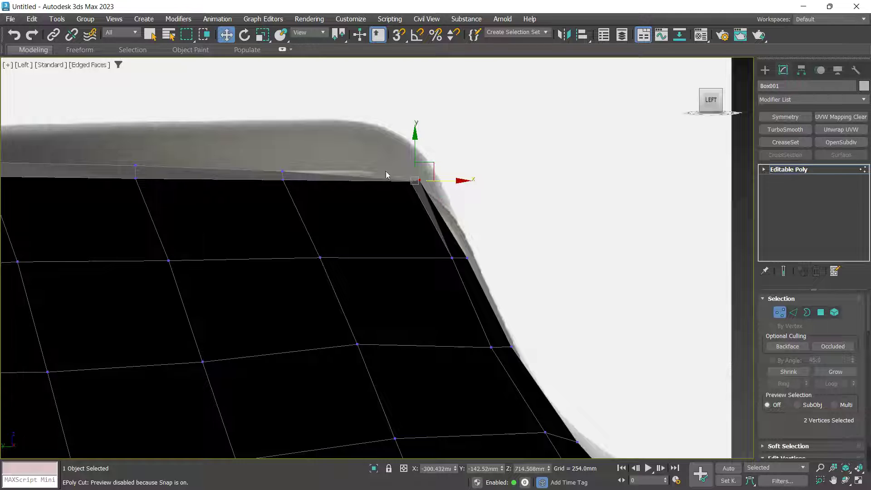
{"action": "middle_click_drag", "start_coordinate": [520, 254], "coordinate": [479, 190]}
{"action": "left_click_drag", "start_coordinate": [502, 284], "coordinate": [507, 285]}
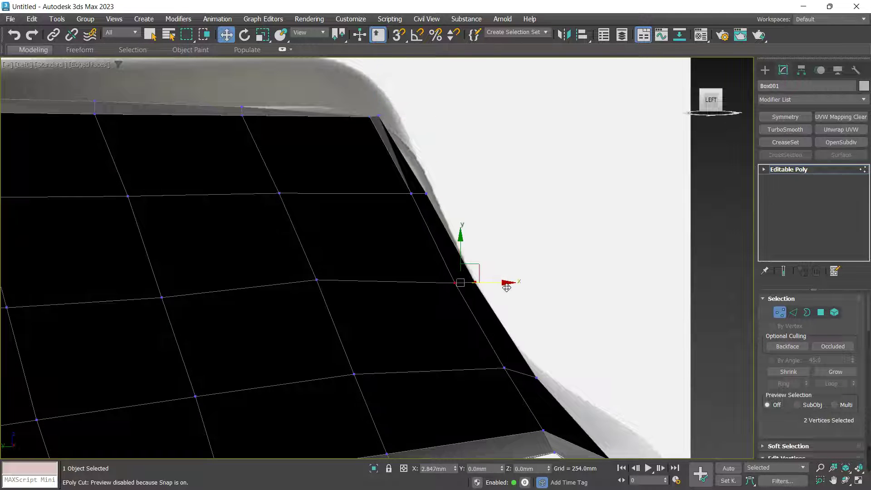
Try raising the four front lip vertices about 26 mm to the side reference, check them in perspective, and undo the move
{"action": "scroll", "coordinate": [492, 256], "scroll_direction": "down", "scroll_amount": 2}
{"action": "middle_click_drag", "start_coordinate": [523, 345], "coordinate": [514, 315]}
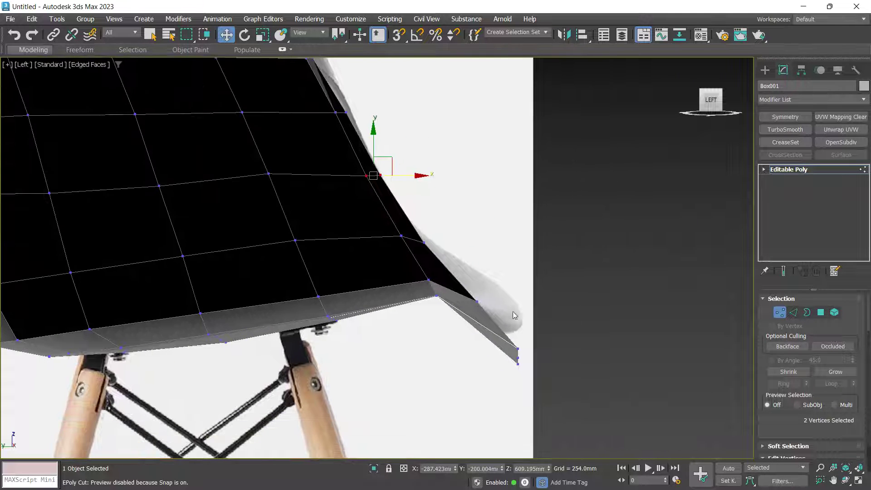
{"action": "left_click_drag", "start_coordinate": [543, 360], "coordinate": [529, 307]}
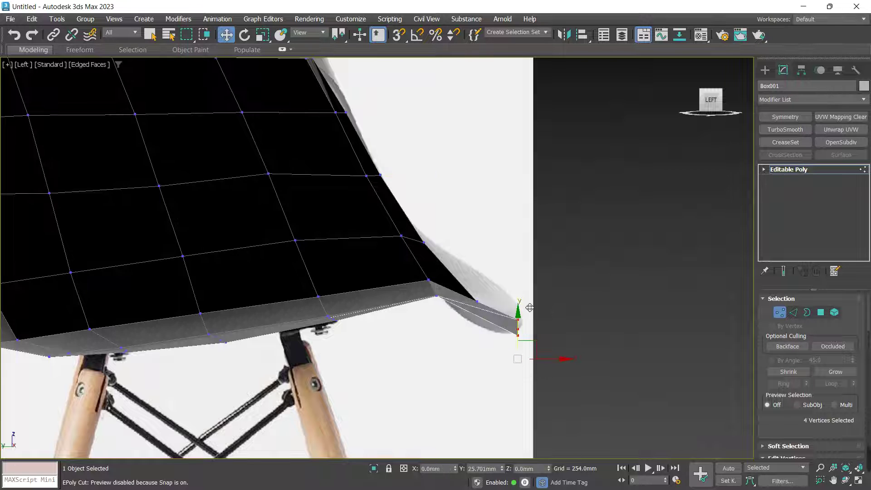
{"action": "scroll", "coordinate": [427, 311], "scroll_direction": "down", "scroll_amount": 3}
{"action": "key", "text": "p"}
{"action": "middle_click_drag", "start_coordinate": [474, 310], "coordinate": [430, 313], "text": "alt"}
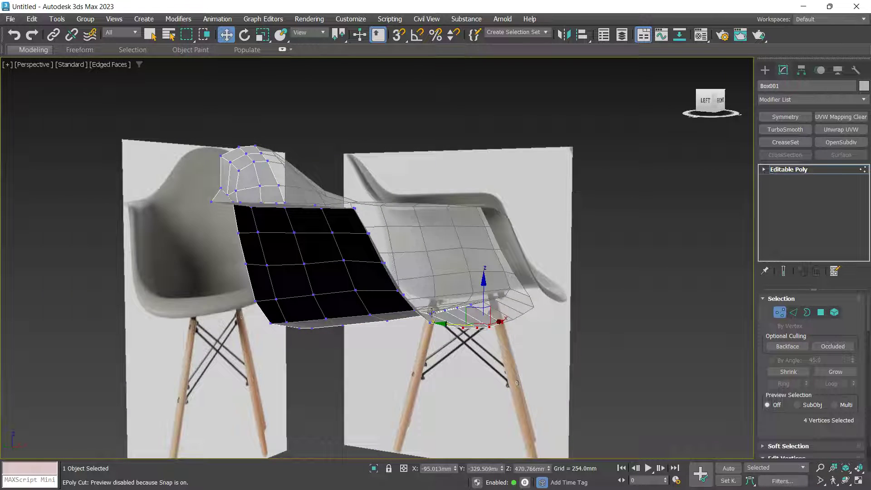
{"action": "key", "text": "f"}
{"action": "scroll", "coordinate": [450, 321], "scroll_direction": "down", "scroll_amount": 2}
{"action": "key", "text": "ctrl+z"}
Lower two neighbouring horizontal rows of three vertices across the lower backrest in the front view to even out the mesh
{"action": "middle_click_drag", "start_coordinate": [555, 357], "coordinate": [447, 346]}
{"action": "key", "text": "1"}
{"action": "scroll", "coordinate": [529, 319], "scroll_direction": "down", "scroll_amount": 2}
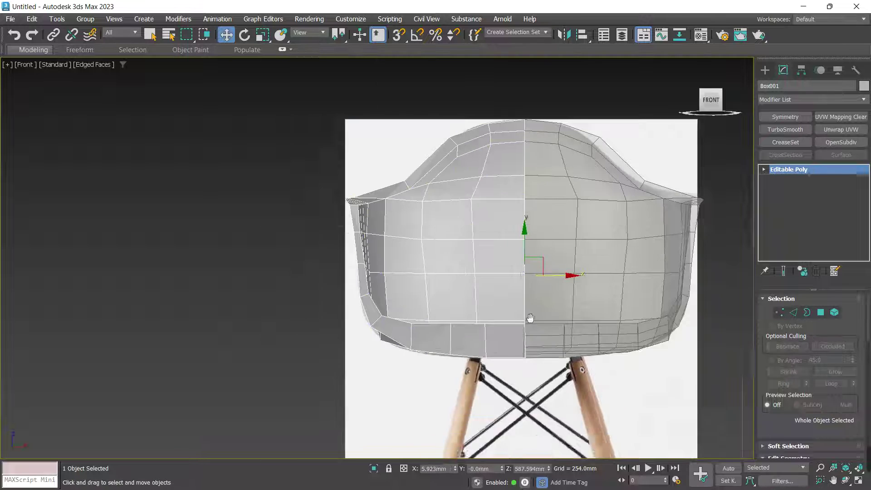
{"action": "middle_click_drag", "start_coordinate": [544, 239], "coordinate": [514, 275]}
{"action": "scroll", "coordinate": [437, 227], "scroll_direction": "up", "scroll_amount": 10}
{"action": "key", "text": "1"}
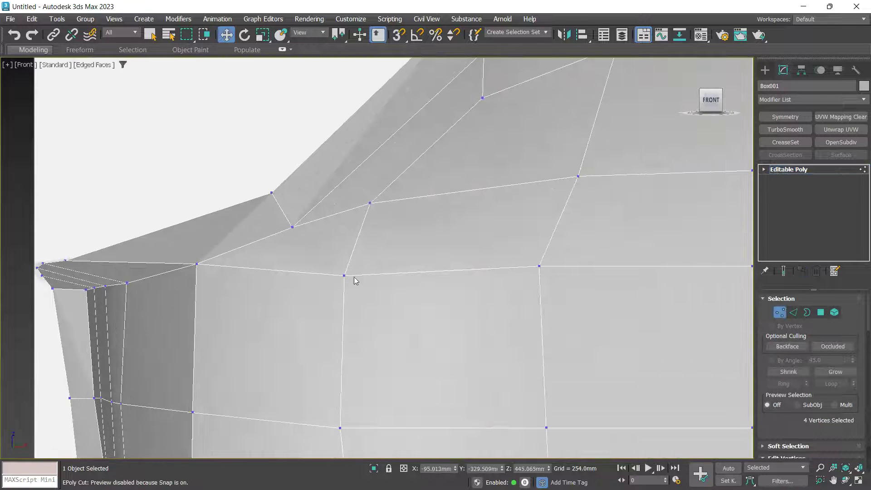
{"action": "key", "text": "alt+c"}
{"action": "left_click_drag", "start_coordinate": [489, 213], "coordinate": [486, 251]}
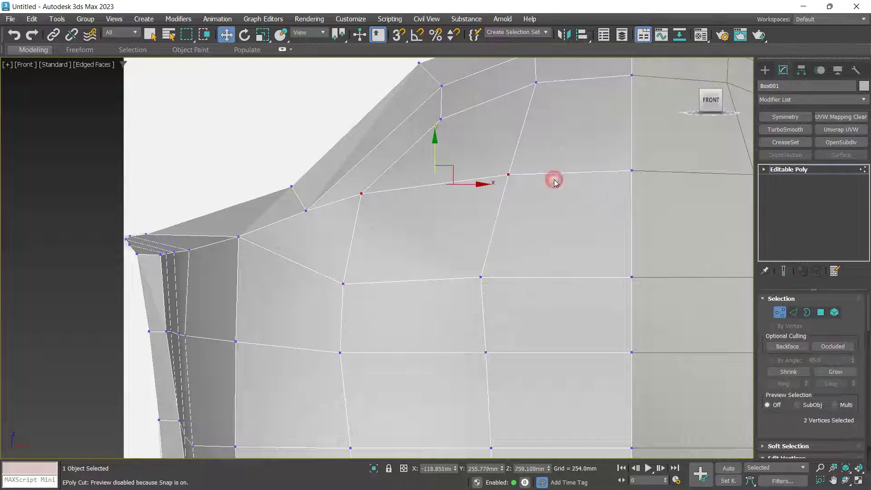
{"action": "left_click_drag", "start_coordinate": [501, 150], "coordinate": [501, 174]}
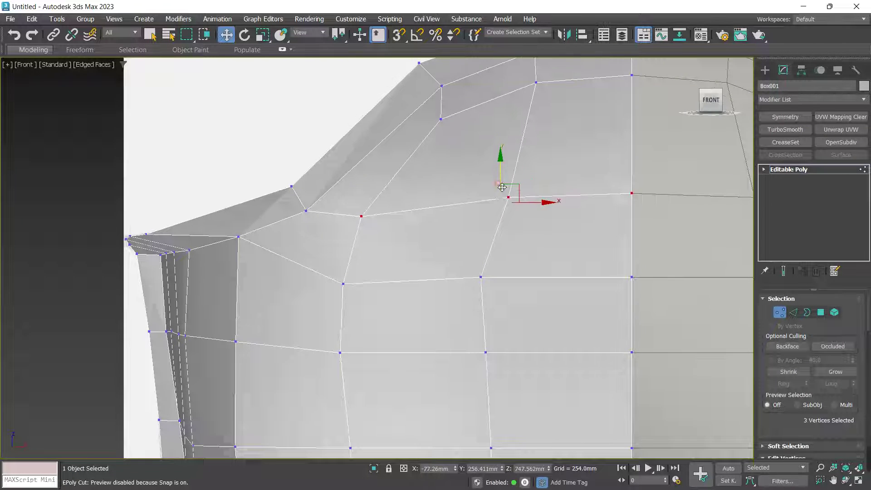
Flatten the eight-edge horizontal loop below the armrest top by scaling it down in Z
{"action": "middle_click_drag", "start_coordinate": [482, 274], "coordinate": [453, 196]}
{"action": "key", "text": "p"}
{"action": "scroll", "coordinate": [461, 275], "scroll_direction": "down", "scroll_amount": 4}
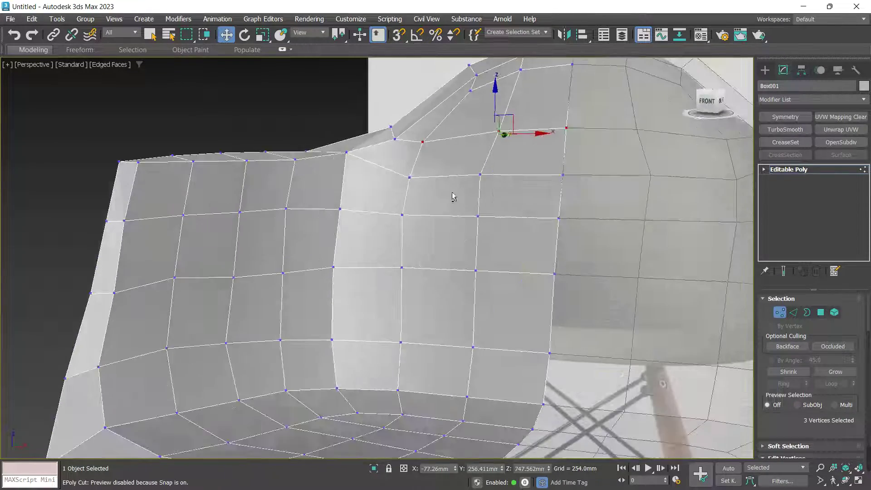
{"action": "middle_click_drag", "start_coordinate": [388, 223], "coordinate": [420, 245]}
{"action": "key", "text": "2"}
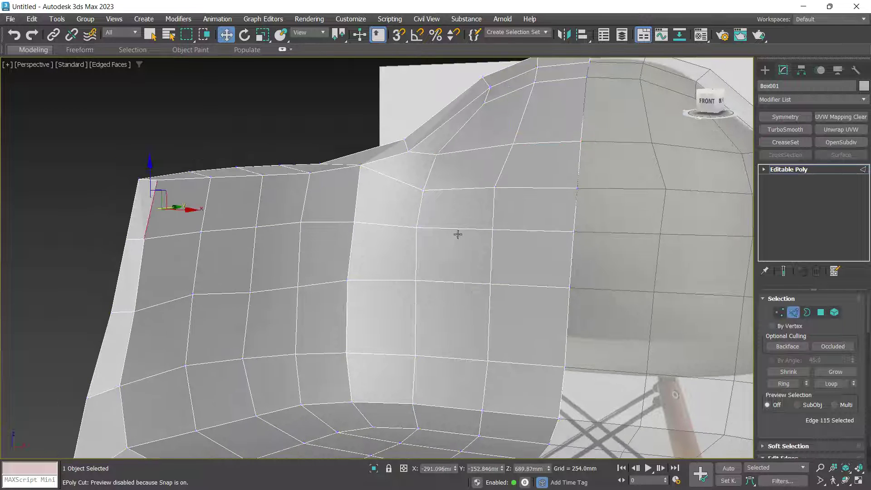
{"action": "key", "text": "r"}
{"action": "left_click_drag", "start_coordinate": [333, 180], "coordinate": [379, 393]}
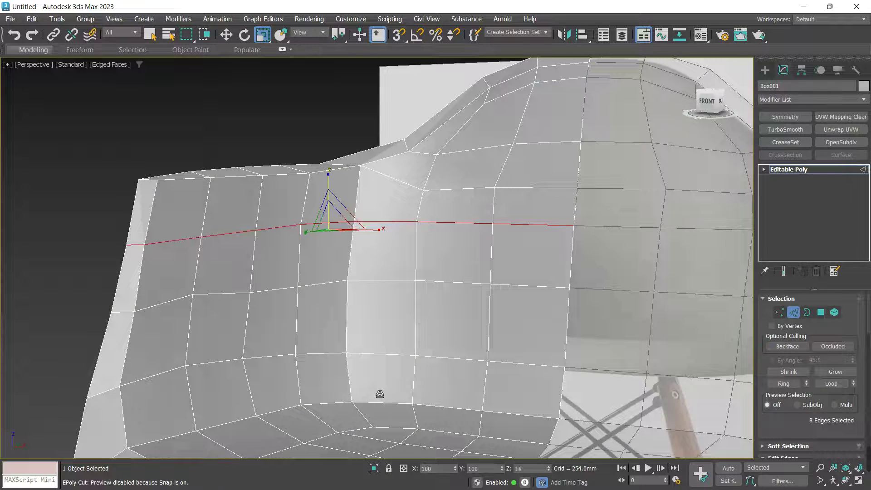
Flatten the next horizontal loop down by scaling it to 15 percent in Z, and lower it about 7 mm
{"action": "double_click", "coordinate": [381, 271]}
{"action": "left_click_drag", "start_coordinate": [328, 245], "coordinate": [379, 432]}
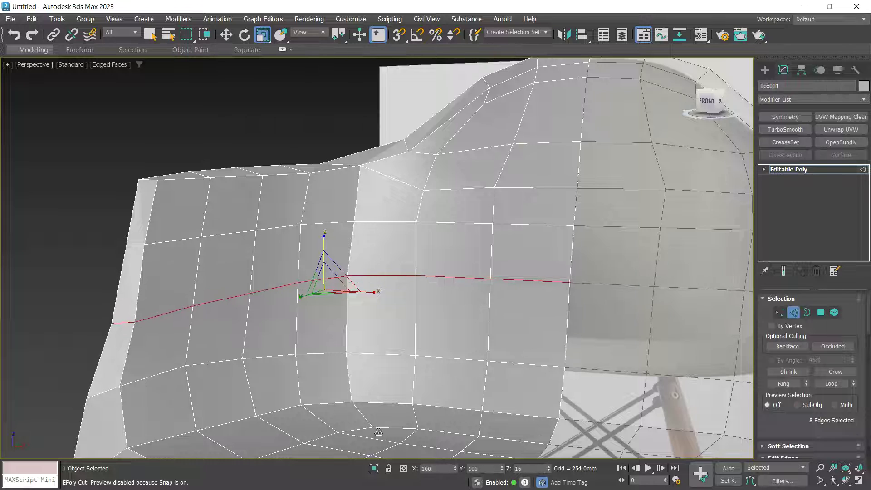
{"action": "key", "text": "w"}
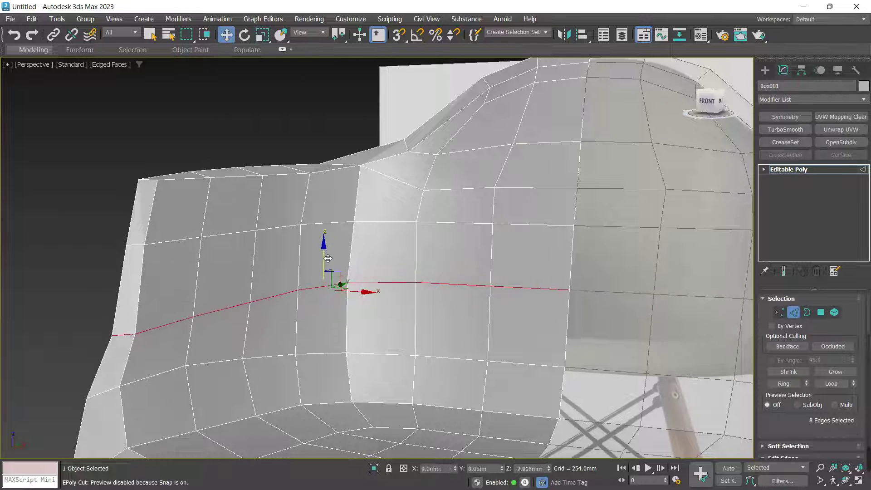
Rotate the selected horizontal edge loop slightly to adjust its tilt along the armrest and backrest
{"action": "middle_click_drag", "start_coordinate": [391, 261], "coordinate": [363, 273], "text": "alt"}
{"action": "key", "text": "e"}
{"action": "left_click_drag", "start_coordinate": [368, 272], "coordinate": [376, 275]}
{"action": "mouse_move", "coordinate": [376, 275]}
{"action": "middle_mouse_down", "text": "alt"}
{"action": "mouse_move", "coordinate": [311, 289]}
{"action": "mouse_move", "coordinate": [381, 276]}
{"action": "middle_mouse_up", "text": "alt"}
{"action": "middle_click_drag", "start_coordinate": [458, 223], "coordinate": [339, 222], "text": "alt"}
{"action": "left_click_drag", "start_coordinate": [363, 199], "coordinate": [364, 201]}
{"action": "middle_click_drag", "start_coordinate": [240, 222], "coordinate": [321, 205]}
Adjust the upper vertex pair on the armrest's front edge, the seat's front edge, and the outer rim segment on the armrest
{"action": "key", "text": "1"}
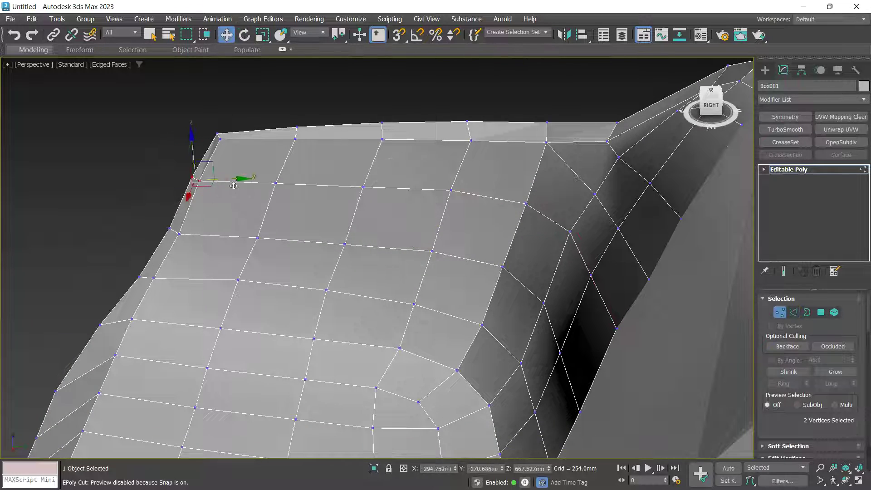
{"action": "middle_click_drag", "start_coordinate": [243, 183], "coordinate": [220, 322], "text": "alt"}
{"action": "key", "text": "2"}
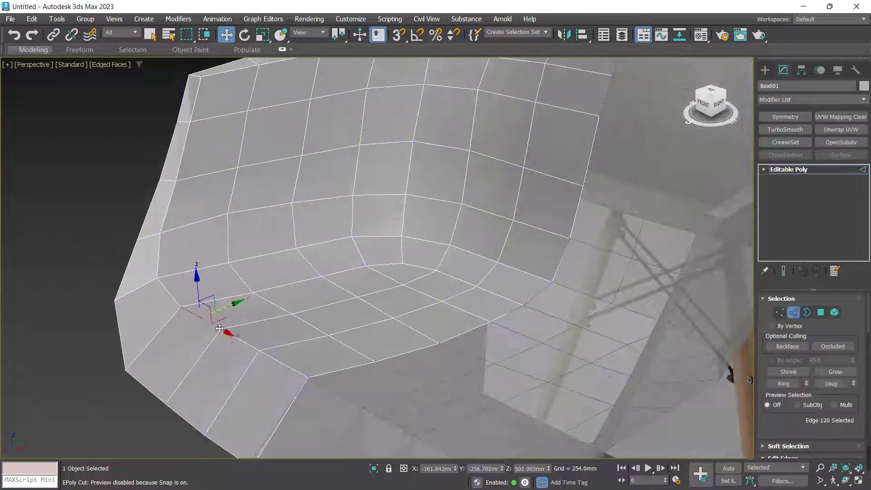
{"action": "middle_click_drag", "start_coordinate": [285, 365], "coordinate": [209, 277], "text": "alt"}
{"action": "left_click", "coordinate": [232, 339], "text": "ctrl"}
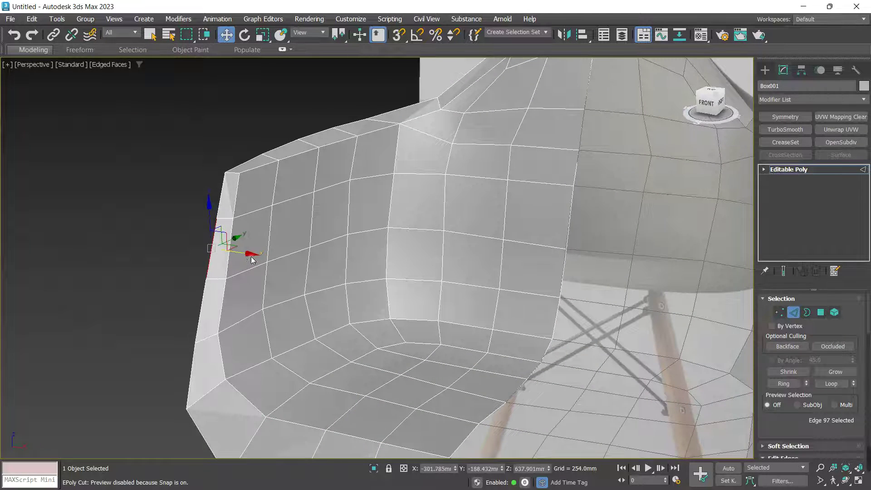
Move the outer rim vertex where the armrest rises into the backrest about 12 mm in Y
{"action": "scroll", "coordinate": [310, 399], "scroll_direction": "down", "scroll_amount": 3}
{"action": "middle_click_drag", "start_coordinate": [350, 271], "coordinate": [385, 233], "text": "alt"}
{"action": "scroll", "coordinate": [192, 146], "scroll_direction": "up", "scroll_amount": 4}
{"action": "key", "text": "1"}
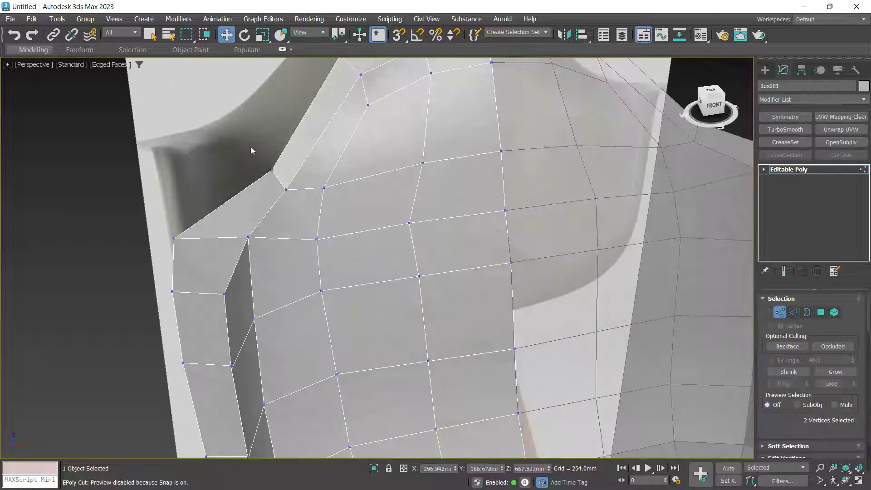
{"action": "left_click", "coordinate": [272, 170]}
{"action": "middle_click_drag", "start_coordinate": [272, 171], "coordinate": [343, 176], "text": "alt"}
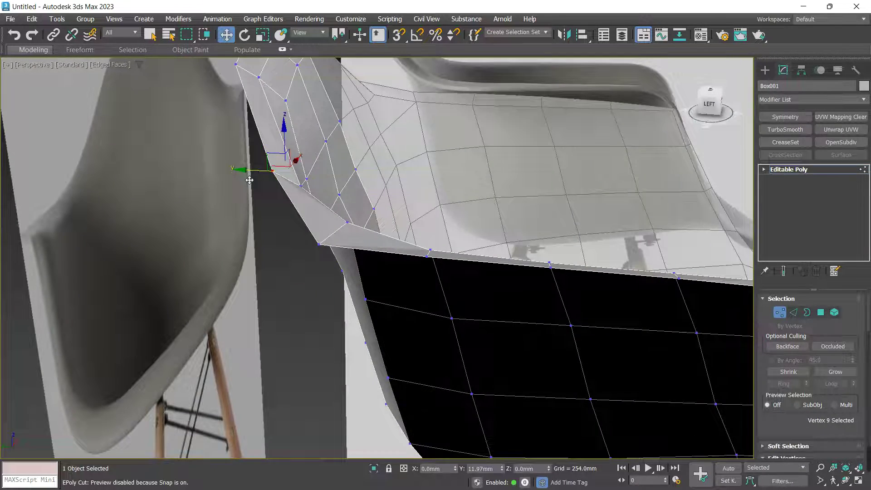
Reposition the vertex pairs in the two rows just below the backrest's top edge, beside the centre line
{"action": "scroll", "coordinate": [325, 241], "scroll_direction": "down", "scroll_amount": 3}
{"action": "middle_click_drag", "start_coordinate": [329, 227], "coordinate": [326, 222], "text": "alt"}
{"action": "middle_click_drag", "start_coordinate": [267, 225], "coordinate": [247, 239], "text": "alt"}
{"action": "scroll", "coordinate": [399, 145], "scroll_direction": "up", "scroll_amount": 3}
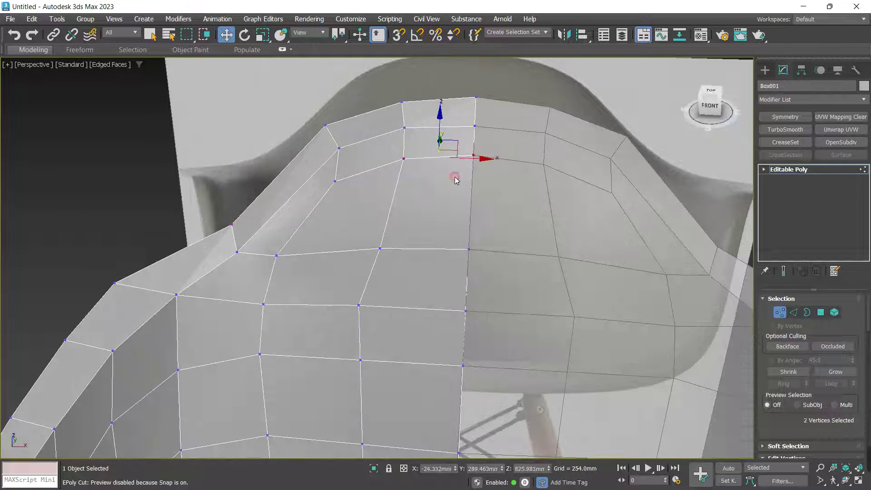
{"action": "middle_click_drag", "start_coordinate": [455, 177], "coordinate": [427, 139], "text": "alt"}
{"action": "left_click_drag", "start_coordinate": [439, 135], "coordinate": [470, 141]}
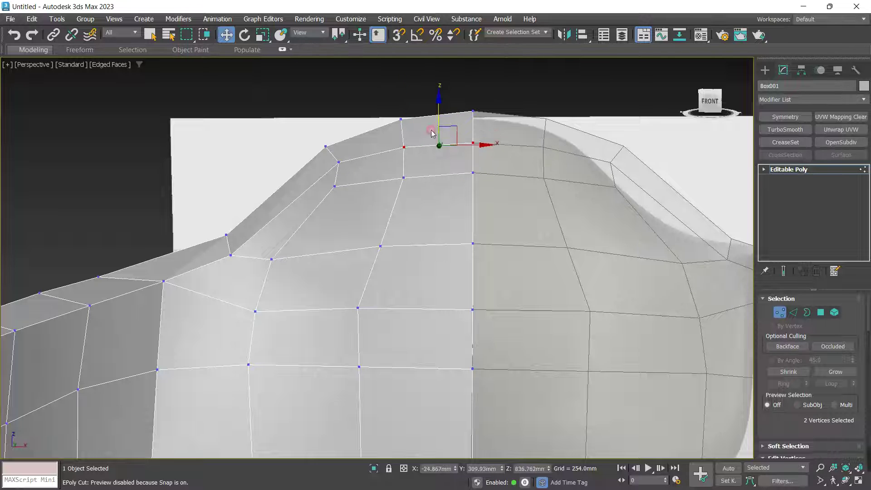
{"action": "middle_click_drag", "start_coordinate": [432, 133], "coordinate": [417, 181], "text": "alt"}
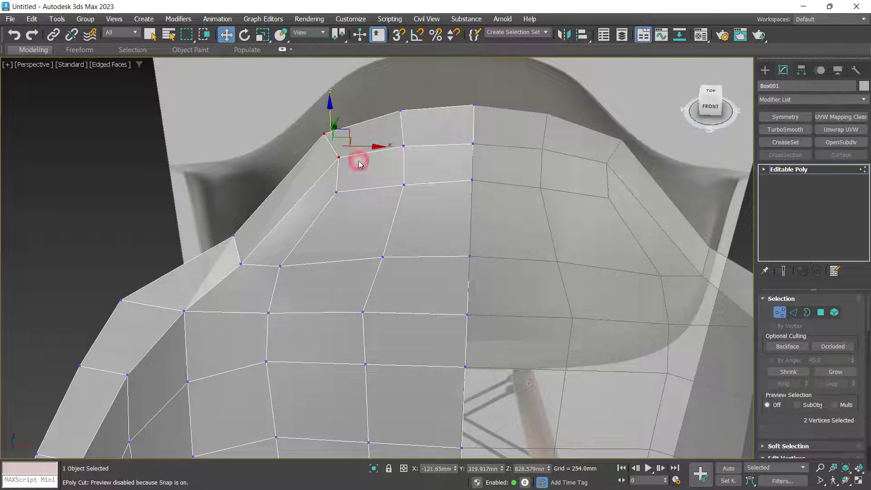
Align the upper backrest's rim and inner vertices to the front reference, moving the third-row corner vertex about 9.5 mm right and 7 mm down
{"action": "key", "text": "f"}
{"action": "middle_click_drag", "start_coordinate": [443, 130], "coordinate": [403, 190]}
{"action": "mouse_move", "coordinate": [400, 136]}
{"action": "left_mouse_down"}
{"action": "mouse_move", "coordinate": [381, 168]}
{"action": "mouse_move", "coordinate": [399, 151]}
{"action": "left_mouse_up"}
{"action": "left_click_drag", "start_coordinate": [451, 91], "coordinate": [500, 142]}
{"action": "middle_click_drag", "start_coordinate": [510, 127], "coordinate": [488, 156]}
{"action": "left_click_drag", "start_coordinate": [474, 132], "coordinate": [459, 131]}
{"action": "left_click_drag", "start_coordinate": [441, 184], "coordinate": [470, 201]}
{"action": "left_click_drag", "start_coordinate": [368, 225], "coordinate": [383, 235]}
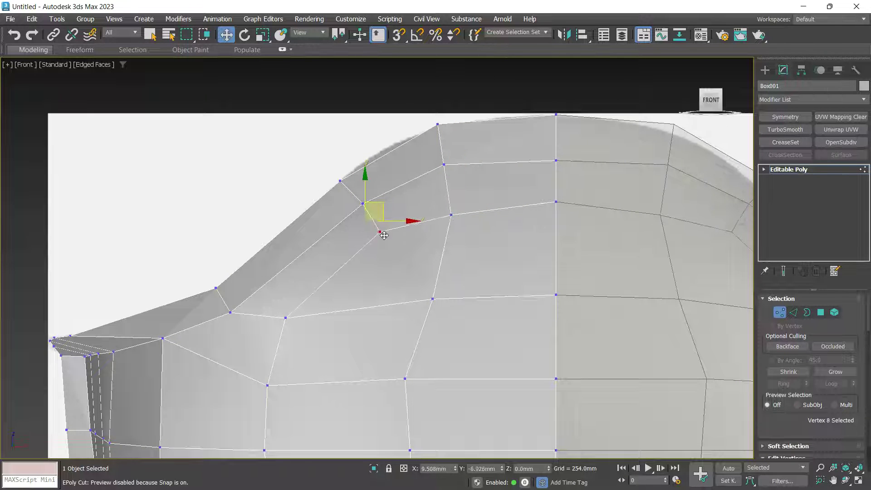
Move the outer rim vertex where the armrest meets the backrest to the front reference silhouette and check the outline
{"action": "middle_click_drag", "start_coordinate": [310, 301], "coordinate": [343, 275]}
{"action": "left_click_drag", "start_coordinate": [282, 291], "coordinate": [304, 264]}
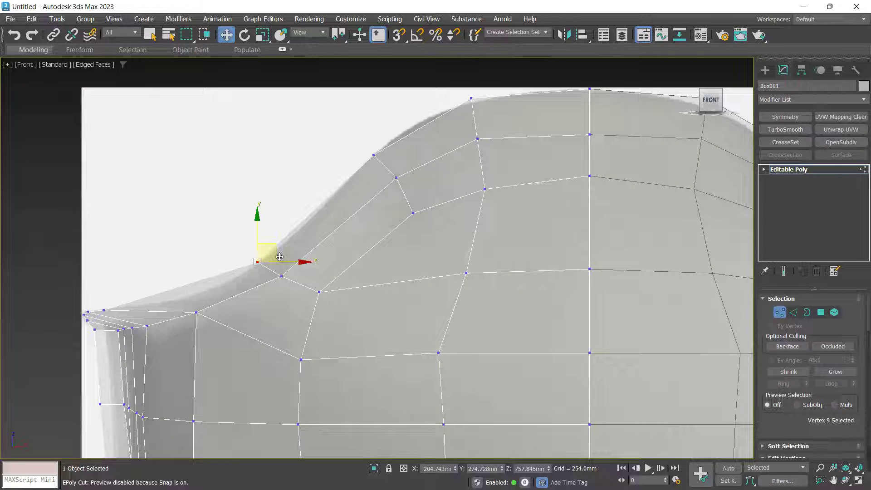
{"action": "middle_click_drag", "start_coordinate": [290, 294], "coordinate": [298, 251]}
{"action": "scroll", "coordinate": [298, 250], "scroll_direction": "down", "scroll_amount": 2}
{"action": "key", "text": "1"}
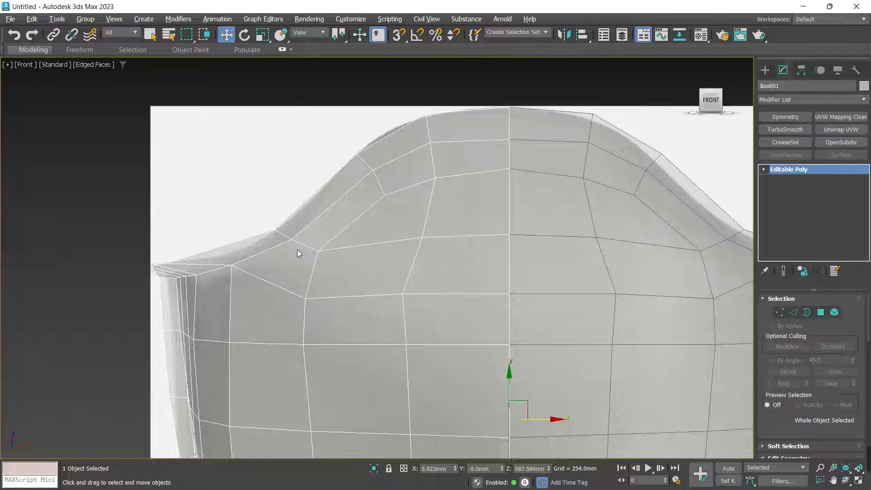
{"action": "key", "text": "ctrl+q"}
{"action": "key", "text": "ctrl+q"}
{"action": "scroll", "coordinate": [261, 225], "scroll_direction": "up", "scroll_amount": 2}
{"action": "key", "text": "1"}
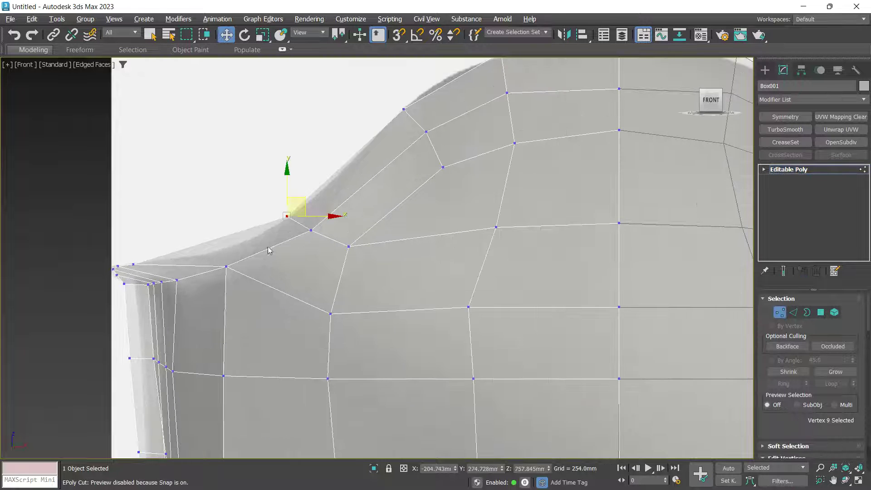
Adjust the outer rim vertex along the top of the armrest and compare it with the front reference
{"action": "scroll", "coordinate": [303, 248], "scroll_direction": "down", "scroll_amount": 2}
{"action": "scroll", "coordinate": [336, 276], "scroll_direction": "down", "scroll_amount": 2}
{"action": "key", "text": "p"}
{"action": "middle_click_drag", "start_coordinate": [403, 286], "coordinate": [320, 295], "text": "alt"}
{"action": "scroll", "coordinate": [234, 274], "scroll_direction": "up", "scroll_amount": 2}
{"action": "left_click_drag", "start_coordinate": [225, 241], "coordinate": [247, 263]}
{"action": "middle_click_drag", "start_coordinate": [247, 263], "coordinate": [356, 220], "text": "alt"}
{"action": "key", "text": "f"}
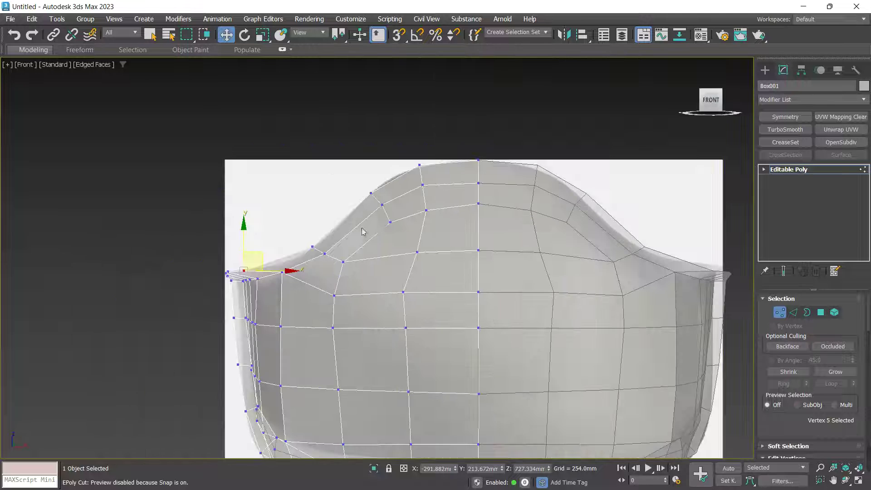
Move the backrest shoulder's rim vertex pair and the neighbouring upper rim vertex outward and down to follow the front outline
{"action": "middle_click_drag", "start_coordinate": [451, 274], "coordinate": [411, 289]}
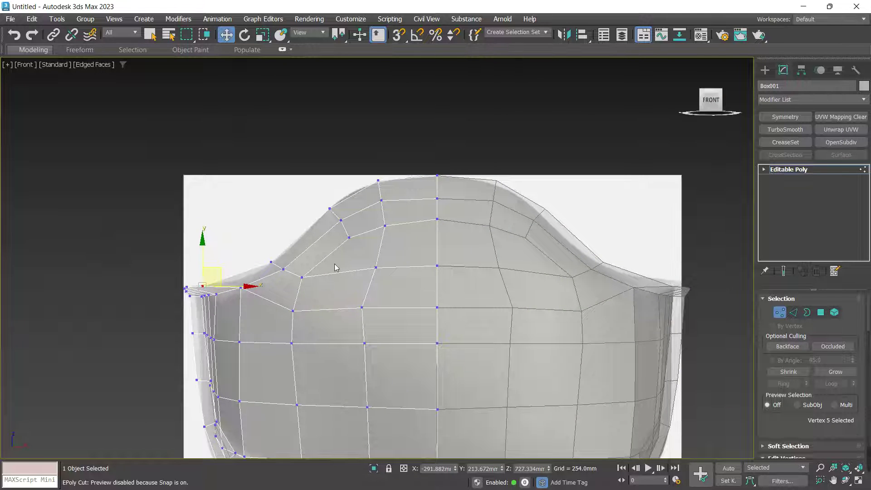
{"action": "scroll", "coordinate": [335, 264], "scroll_direction": "up", "scroll_amount": 1}
{"action": "scroll", "coordinate": [385, 274], "scroll_direction": "down", "scroll_amount": 2}
{"action": "key", "text": "1"}
{"action": "scroll", "coordinate": [357, 240], "scroll_direction": "up", "scroll_amount": 2}
{"action": "key", "text": "1"}
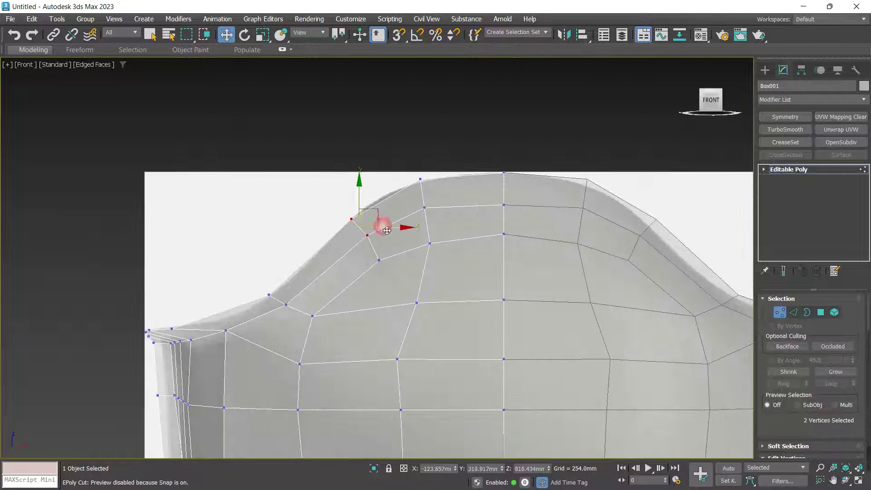
{"action": "left_click_drag", "start_coordinate": [386, 231], "coordinate": [373, 226]}
{"action": "left_click_drag", "start_coordinate": [439, 197], "coordinate": [437, 193]}
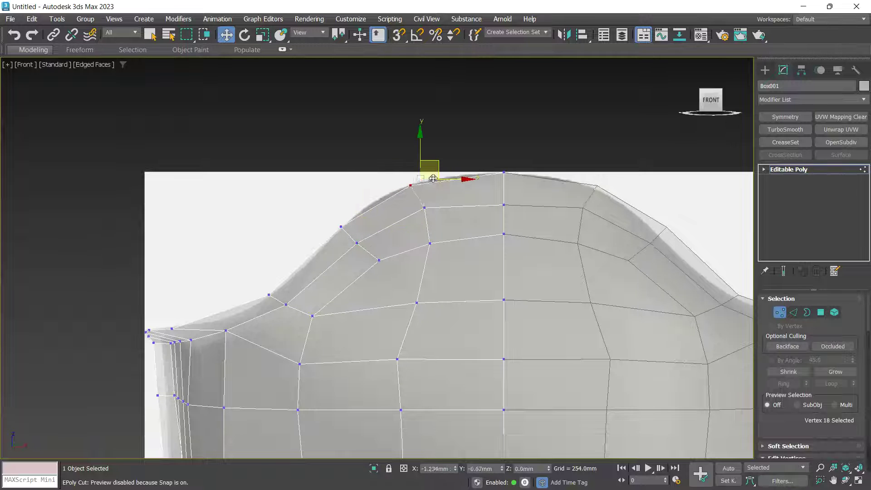
Reposition the two upper rim vertices beside the backrest's centre line to follow the reference curve
{"action": "scroll", "coordinate": [426, 219], "scroll_direction": "down", "scroll_amount": 2}
{"action": "key", "text": "1"}
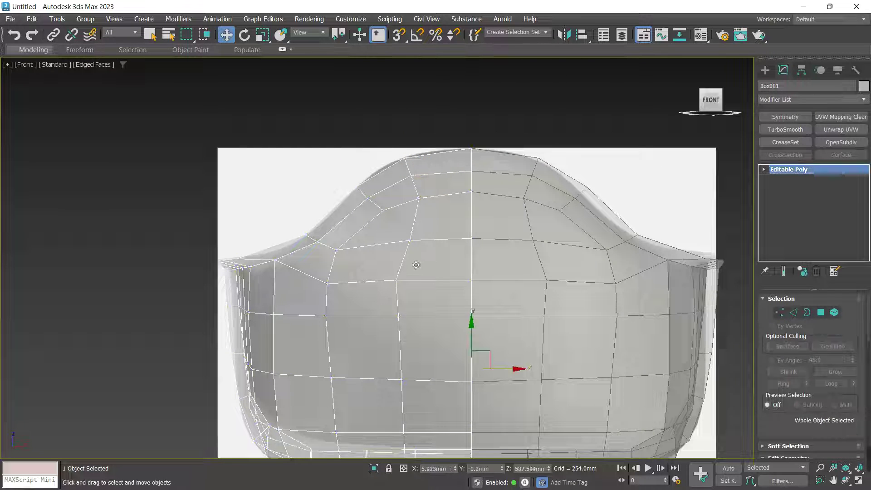
{"action": "scroll", "coordinate": [456, 172], "scroll_direction": "up", "scroll_amount": 2}
{"action": "key", "text": "1"}
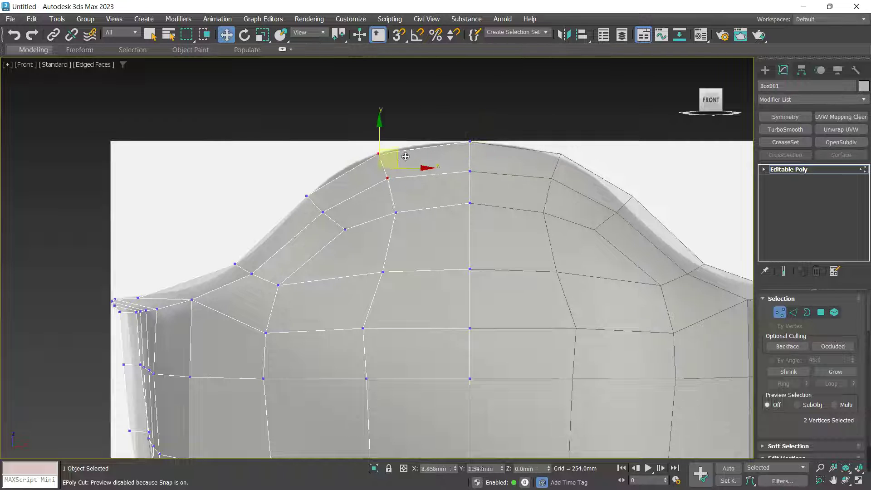
Shift the mid-backrest vertices beside the centre line inward about 6.5 mm, and lower the three-vertex row about 10 mm
{"action": "middle_click_drag", "start_coordinate": [408, 240], "coordinate": [415, 166]}
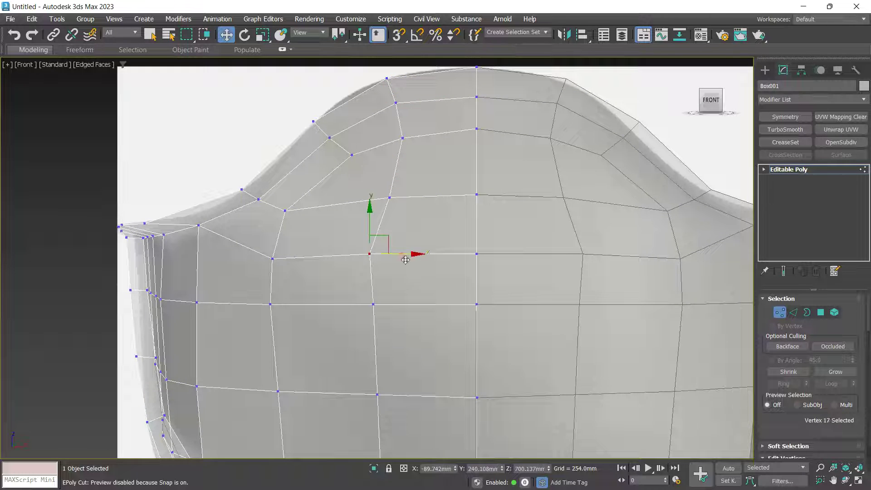
{"action": "middle_click_drag", "start_coordinate": [421, 287], "coordinate": [428, 211]}
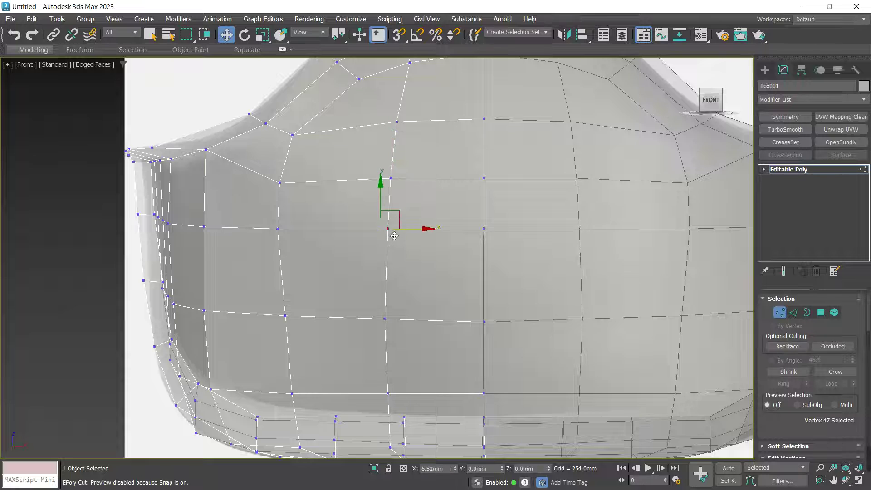
{"action": "scroll", "coordinate": [394, 235], "scroll_direction": "down", "scroll_amount": 5}
{"action": "scroll", "coordinate": [332, 230], "scroll_direction": "up", "scroll_amount": 5}
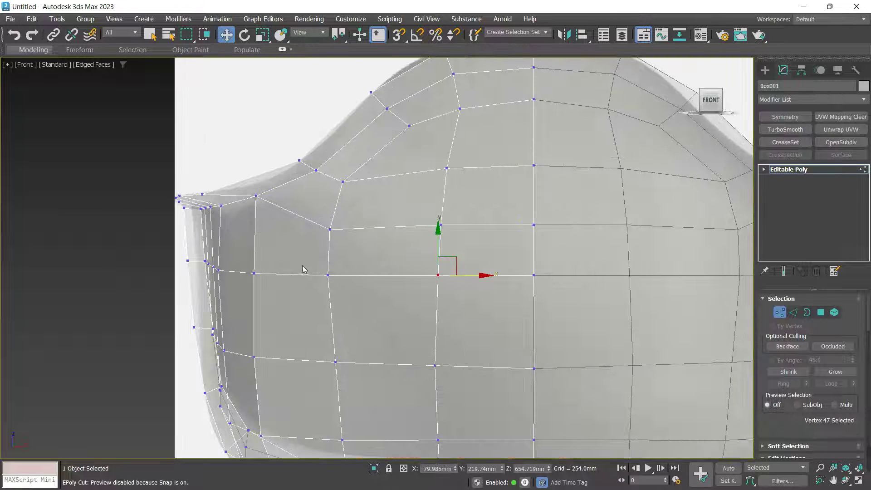
{"action": "left_click_drag", "start_coordinate": [436, 248], "coordinate": [437, 259]}
{"action": "scroll", "coordinate": [454, 284], "scroll_direction": "down", "scroll_amount": 3}
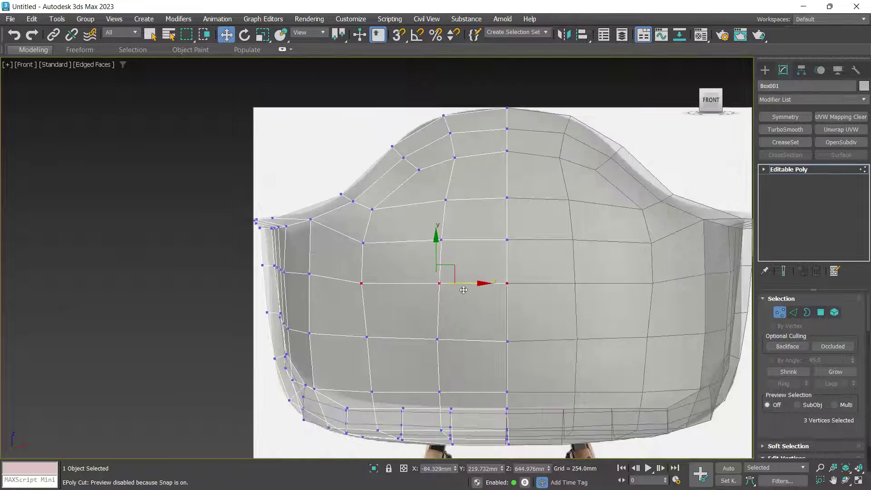
Connect the ring of edges crossing the shell's rim with 1 segment to add a loop along it
{"action": "key", "text": "p"}
{"action": "middle_click_drag", "start_coordinate": [469, 296], "coordinate": [375, 331], "text": "alt"}
{"action": "key", "text": "2"}
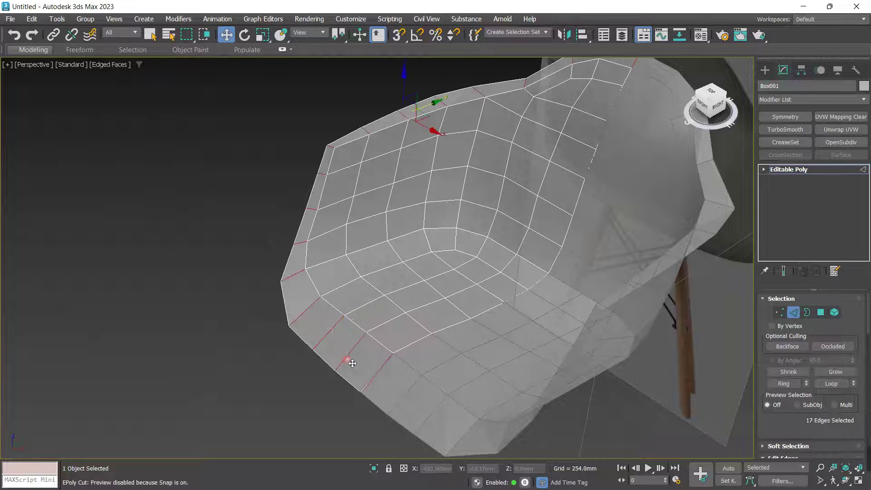
{"action": "middle_click_drag", "start_coordinate": [353, 363], "coordinate": [560, 280], "text": "alt"}
{"action": "right_click", "coordinate": [560, 280]}
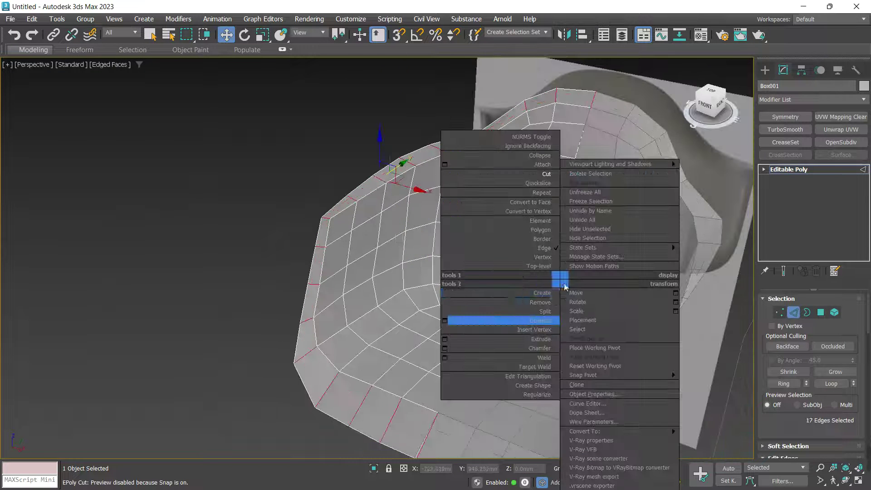
{"action": "left_click", "coordinate": [445, 321]}
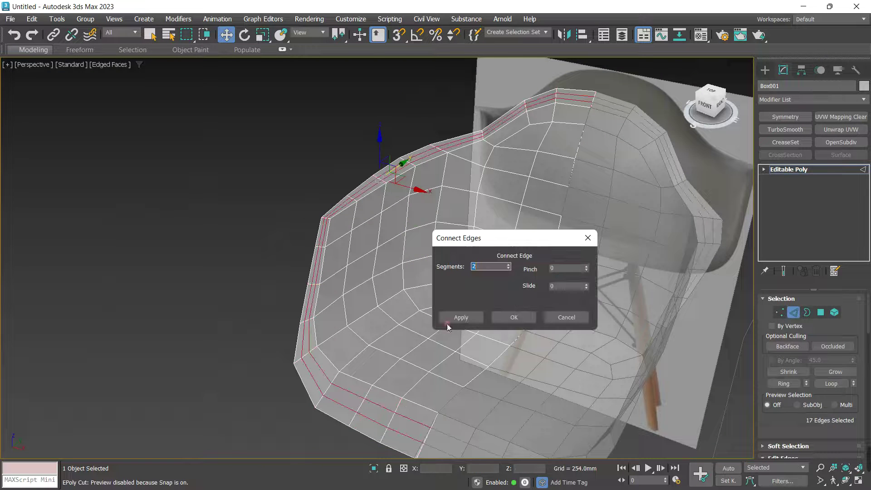
{"action": "left_click", "coordinate": [509, 268]}
{"action": "left_click", "coordinate": [516, 317]}
Move the new rim loop's three edges on the seat's front lip forward and up to round the lip
{"action": "middle_click_drag", "start_coordinate": [456, 350], "coordinate": [318, 295], "text": "alt"}
{"action": "scroll", "coordinate": [258, 283], "scroll_direction": "up", "scroll_amount": 5}
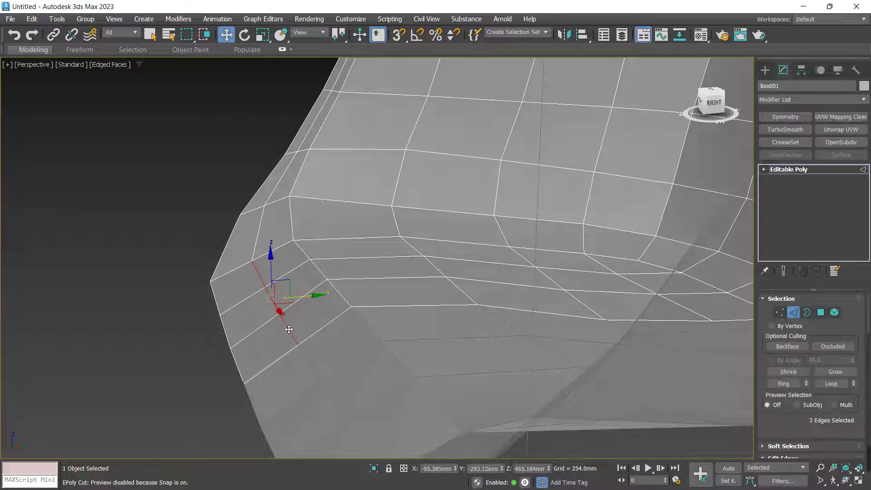
{"action": "left_click_drag", "start_coordinate": [315, 302], "coordinate": [301, 296]}
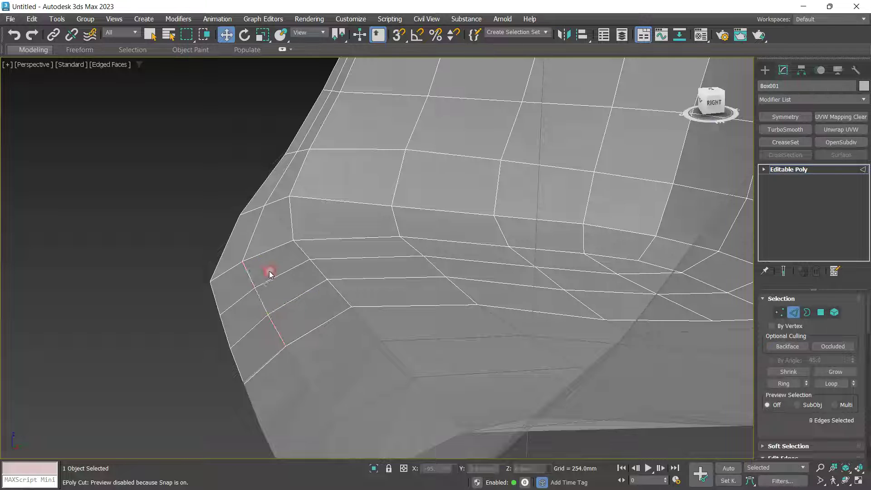
{"action": "left_click_drag", "start_coordinate": [262, 265], "coordinate": [267, 264]}
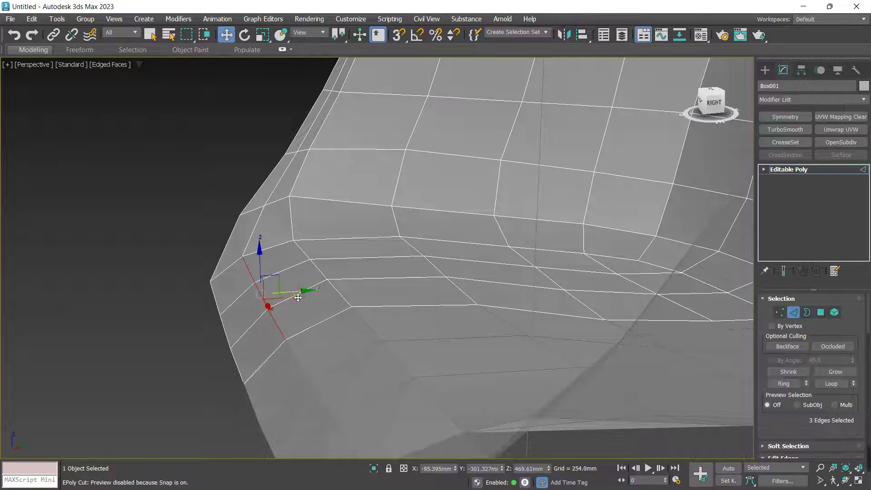
{"action": "left_click_drag", "start_coordinate": [297, 296], "coordinate": [304, 292]}
Isolate the shell, exit isolation, and examine the front lip against the chair reference
{"action": "key", "text": "alt+q"}
{"action": "scroll", "coordinate": [309, 290], "scroll_direction": "down", "scroll_amount": 5}
{"action": "middle_click_drag", "start_coordinate": [327, 288], "coordinate": [396, 434], "text": "alt"}
{"action": "left_click", "coordinate": [373, 469]}
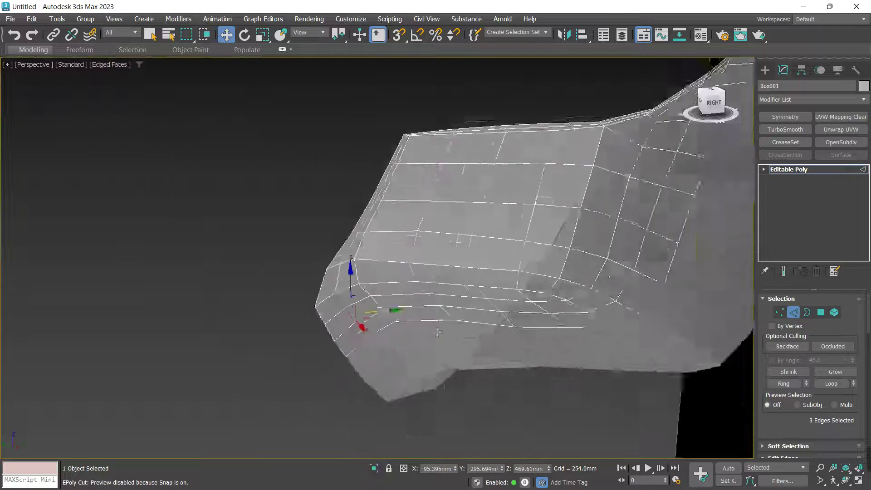
{"action": "scroll", "coordinate": [542, 312], "scroll_direction": "up", "scroll_amount": 6}
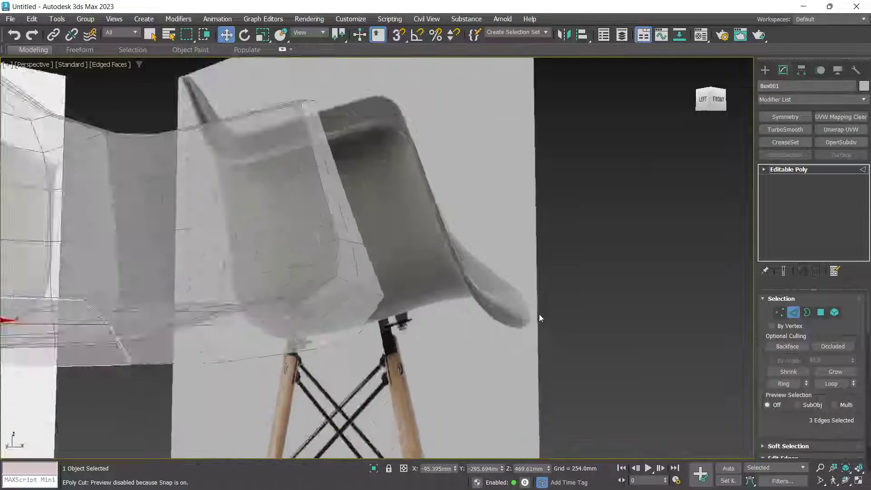
{"action": "scroll", "coordinate": [468, 327], "scroll_direction": "down", "scroll_amount": 5}
{"action": "middle_click_drag", "start_coordinate": [468, 328], "coordinate": [313, 381], "text": "alt"}
{"action": "scroll", "coordinate": [155, 313], "scroll_direction": "up", "scroll_amount": 4}
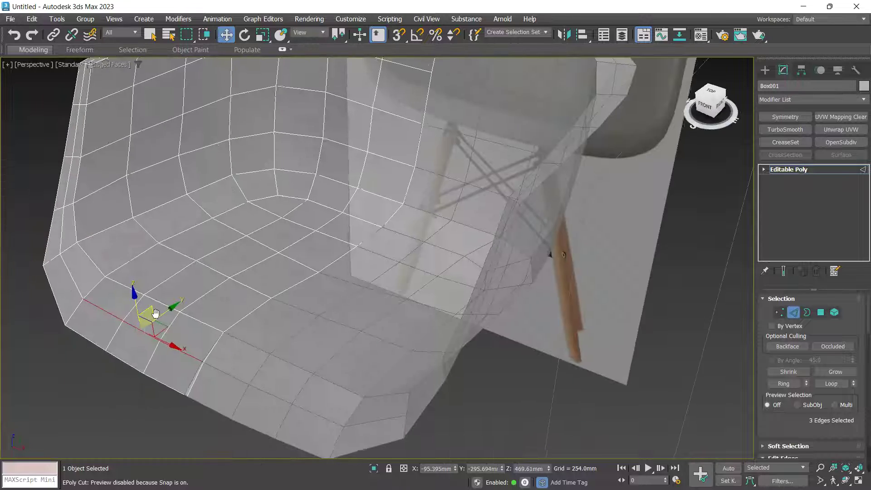
Push the new rim loop's three front edges about 13 mm forward and 9 mm down
{"action": "middle_click_drag", "start_coordinate": [156, 313], "coordinate": [144, 325], "text": "alt"}
{"action": "left_click_drag", "start_coordinate": [169, 327], "coordinate": [152, 340]}
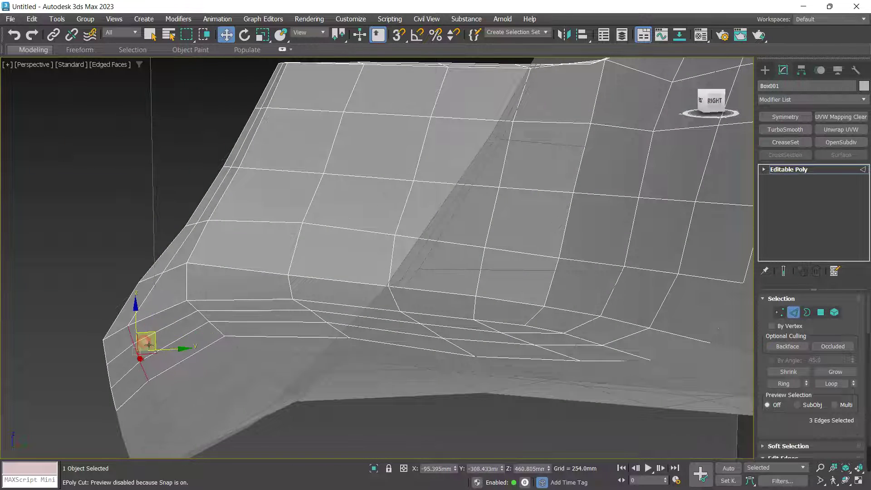
{"action": "middle_click_drag", "start_coordinate": [158, 341], "coordinate": [185, 316]}
{"action": "left_click_drag", "start_coordinate": [196, 307], "coordinate": [198, 305]}
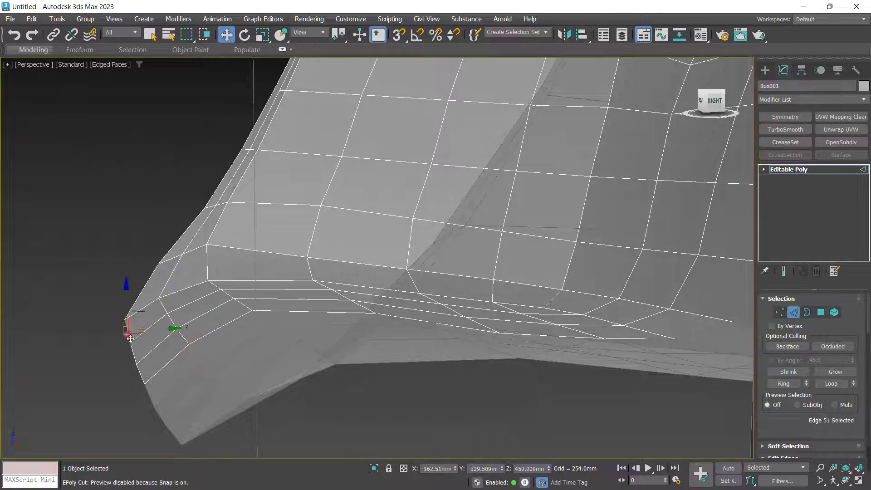
Move the outer rim edges of the seat's front lip slightly backward, and refine the front corner of the rim
{"action": "left_click", "coordinate": [141, 375], "text": "ctrl"}
{"action": "left_click_drag", "start_coordinate": [171, 353], "coordinate": [186, 356]}
{"action": "middle_click_drag", "start_coordinate": [187, 355], "coordinate": [319, 354], "text": "alt"}
{"action": "key", "text": "1"}
{"action": "scroll", "coordinate": [327, 340], "scroll_direction": "down", "scroll_amount": 3}
{"action": "key", "text": "1"}
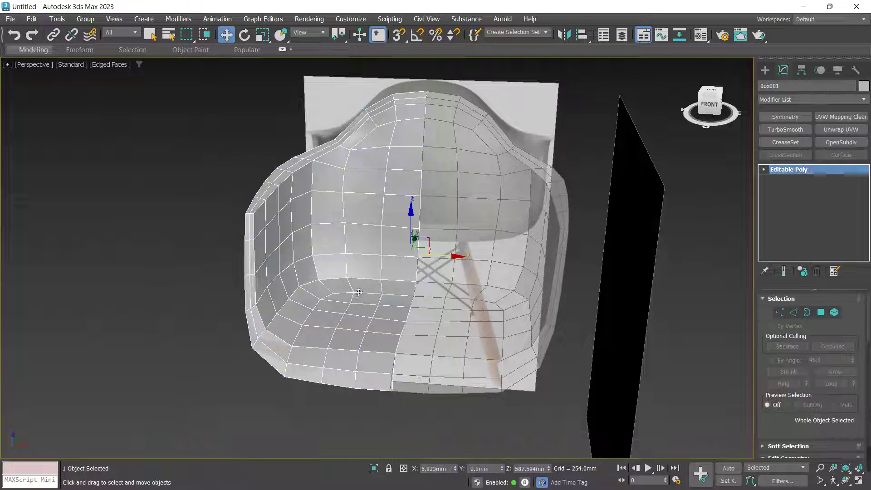
Preview the shell with a TurboSmooth modifier and hidden edges, remove the modifier, and show the edges again
{"action": "left_click", "coordinate": [784, 130]}
{"action": "key", "text": "F4"}
{"action": "mouse_move", "coordinate": [416, 289]}
{"action": "middle_mouse_down", "text": "alt"}
{"action": "mouse_move", "coordinate": [363, 297]}
{"action": "mouse_move", "coordinate": [369, 332]}
{"action": "mouse_move", "coordinate": [424, 247]}
{"action": "mouse_move", "coordinate": [414, 235]}
{"action": "mouse_move", "coordinate": [717, 229]}
{"action": "middle_mouse_up", "text": "alt"}
{"action": "left_click", "coordinate": [815, 272]}
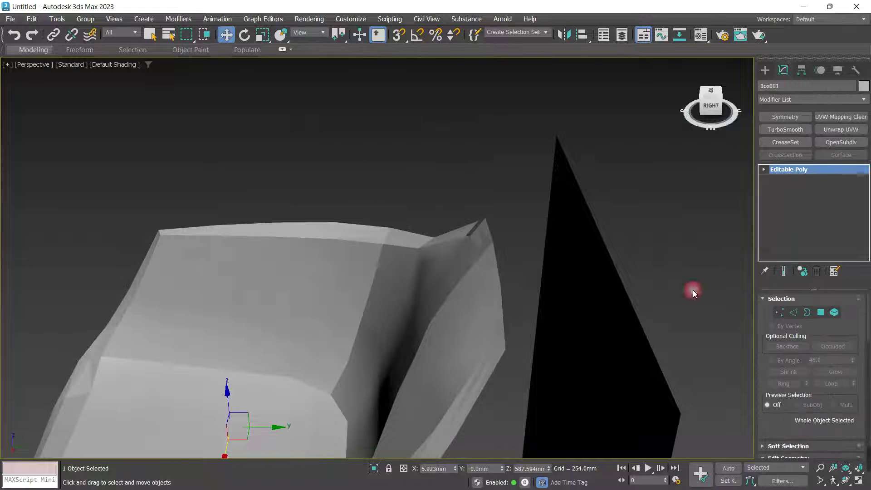
{"action": "key", "text": "F4"}
Adjust the outer rim edge at the top of the backrest, and move the adjacent middle rim loop edge forward
{"action": "scroll", "coordinate": [499, 252], "scroll_direction": "up", "scroll_amount": 4}
{"action": "key", "text": "2"}
{"action": "left_click_drag", "start_coordinate": [517, 214], "coordinate": [511, 221]}
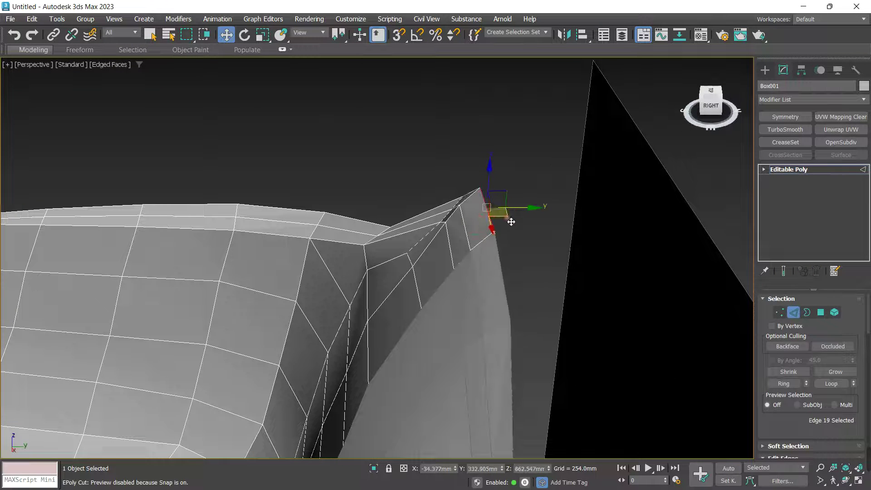
{"action": "left_click_drag", "start_coordinate": [470, 196], "coordinate": [470, 192]}
{"action": "left_click", "coordinate": [455, 237]}
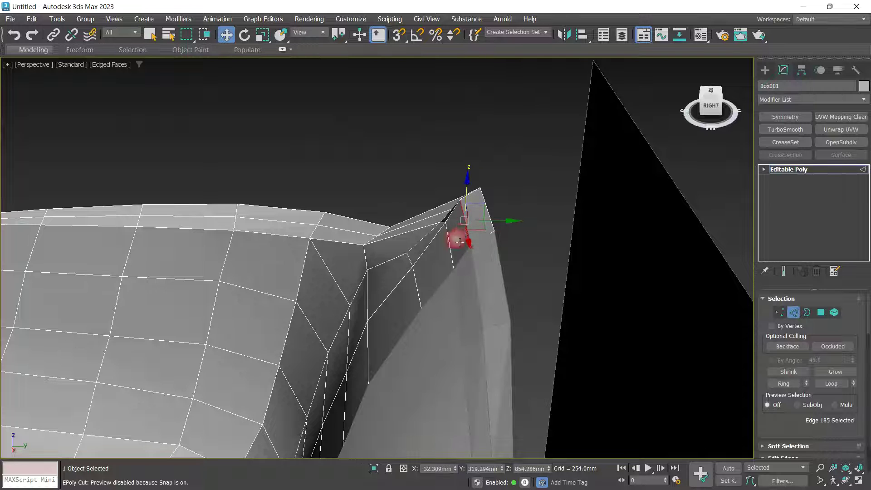
{"action": "scroll", "coordinate": [456, 238], "scroll_direction": "up", "scroll_amount": 2}
{"action": "left_click_drag", "start_coordinate": [487, 249], "coordinate": [465, 247]}
{"action": "middle_click_drag", "start_coordinate": [466, 247], "coordinate": [398, 307], "text": "alt"}
Move the two rim vertices below the backrest's upper corner slightly forward and up
{"action": "key", "text": "1"}
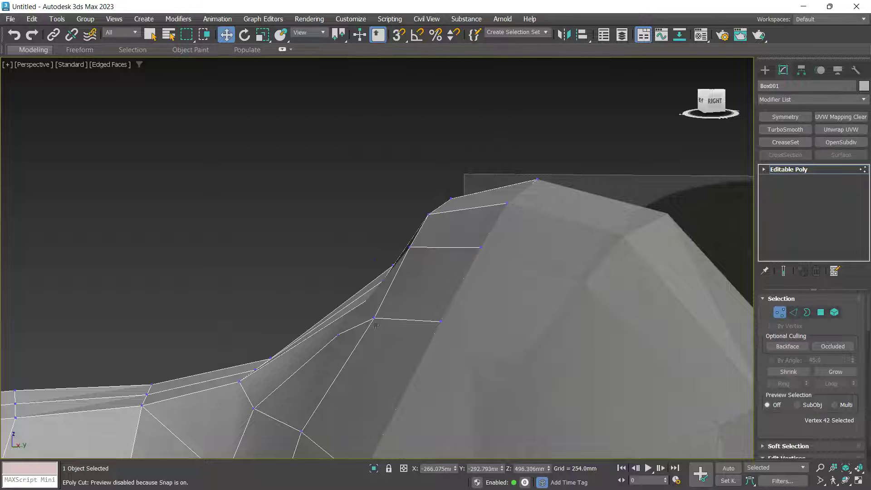
{"action": "left_click", "coordinate": [377, 320]}
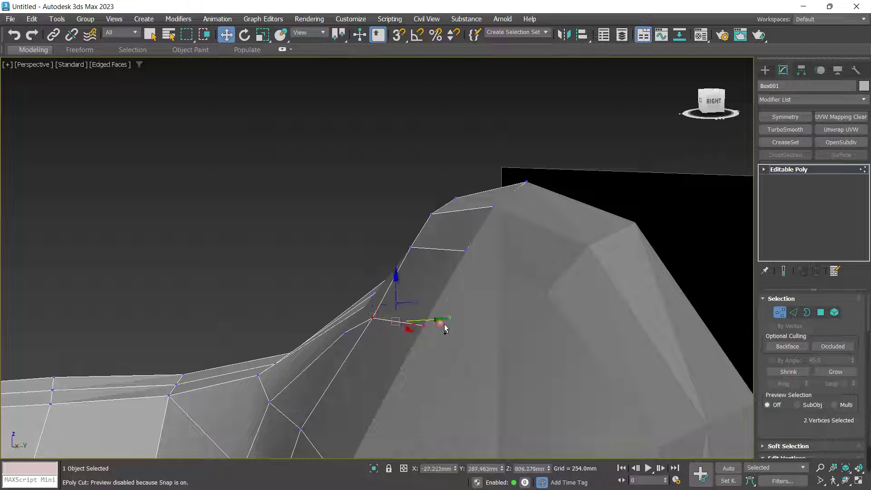
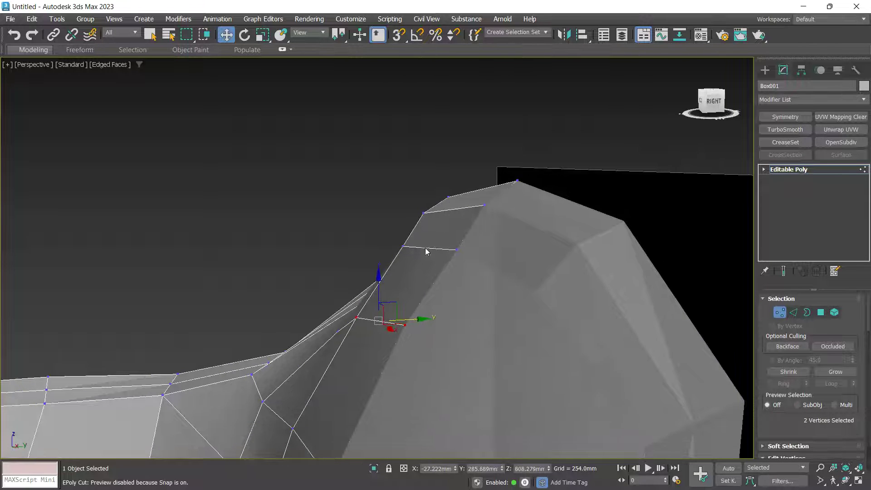
{"action": "key", "text": "2"}
{"action": "middle_click_drag", "start_coordinate": [467, 250], "coordinate": [302, 313], "text": "alt"}
{"action": "key", "text": "1"}
{"action": "middle_click_drag", "start_coordinate": [241, 301], "coordinate": [236, 290], "text": "alt"}
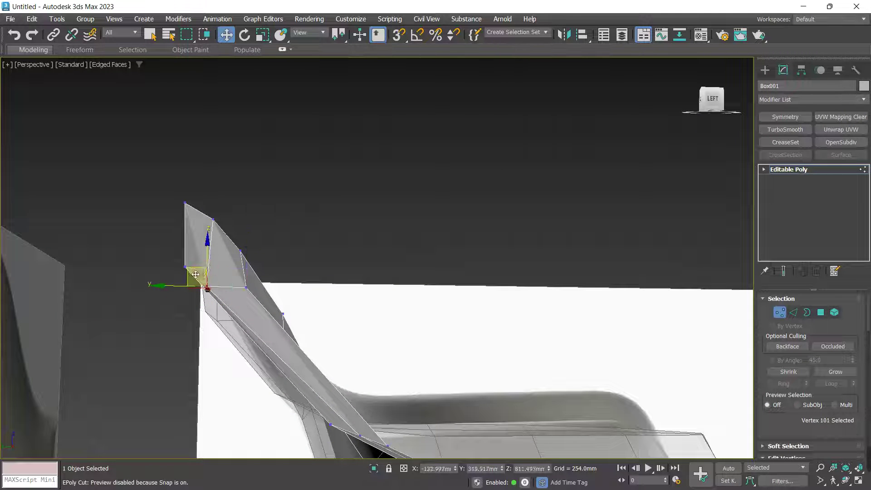
Move the outer rim vertex at the back of the backrest's top forward and up, and shift the neighbouring outer vertex about 8 mm forward
{"action": "left_click_drag", "start_coordinate": [196, 274], "coordinate": [208, 261]}
{"action": "middle_click_drag", "start_coordinate": [237, 287], "coordinate": [153, 272], "text": "alt"}
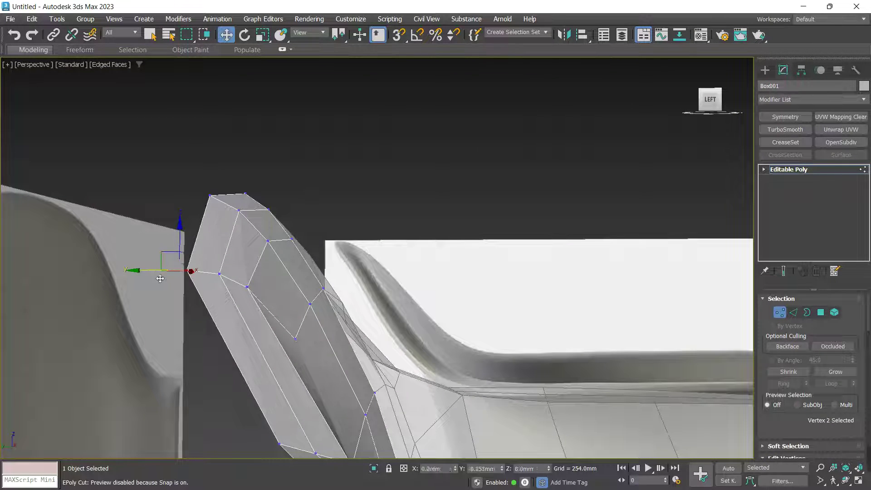
{"action": "middle_click_drag", "start_coordinate": [190, 272], "coordinate": [153, 323], "text": "alt"}
{"action": "scroll", "coordinate": [235, 299], "scroll_direction": "down", "scroll_amount": 3}
{"action": "key", "text": "1"}
{"action": "scroll", "coordinate": [355, 263], "scroll_direction": "down", "scroll_amount": 3}
{"action": "middle_click_drag", "start_coordinate": [235, 300], "coordinate": [372, 338]}
{"action": "key", "text": "ctrl+q"}
{"action": "key", "text": "ctrl+q"}
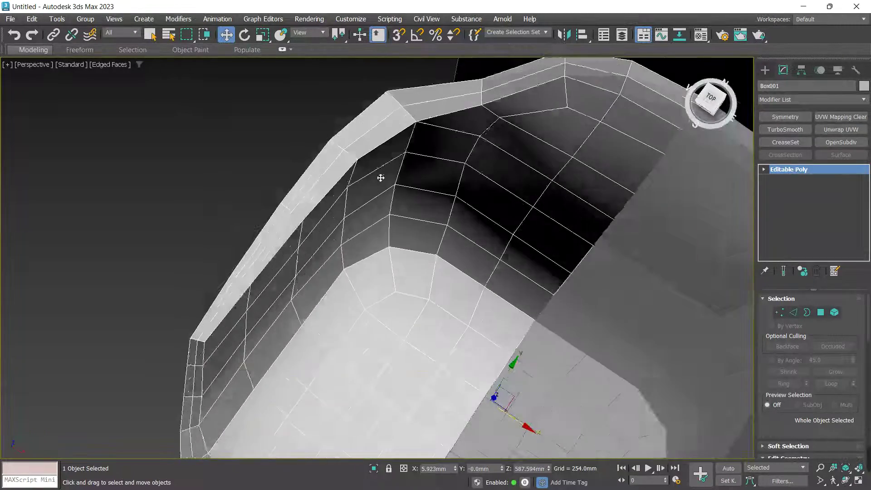
Move the outer rim vertex where armrest meets backrest about 11 mm outward, and shift the next outer armrest vertex outward too
{"action": "middle_click_drag", "start_coordinate": [380, 177], "coordinate": [393, 220]}
{"action": "scroll", "coordinate": [392, 219], "scroll_direction": "up", "scroll_amount": 3}
{"action": "key", "text": "1"}
{"action": "left_click_drag", "start_coordinate": [416, 184], "coordinate": [405, 177]}
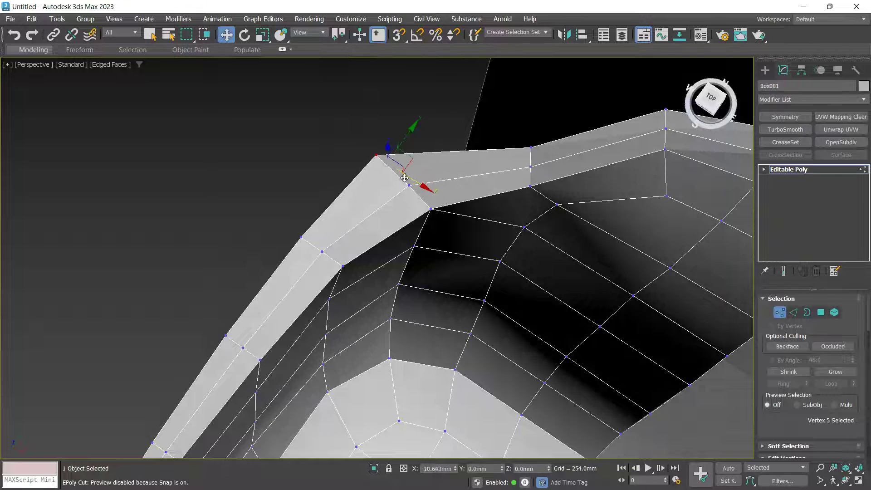
{"action": "left_click", "coordinate": [307, 240]}
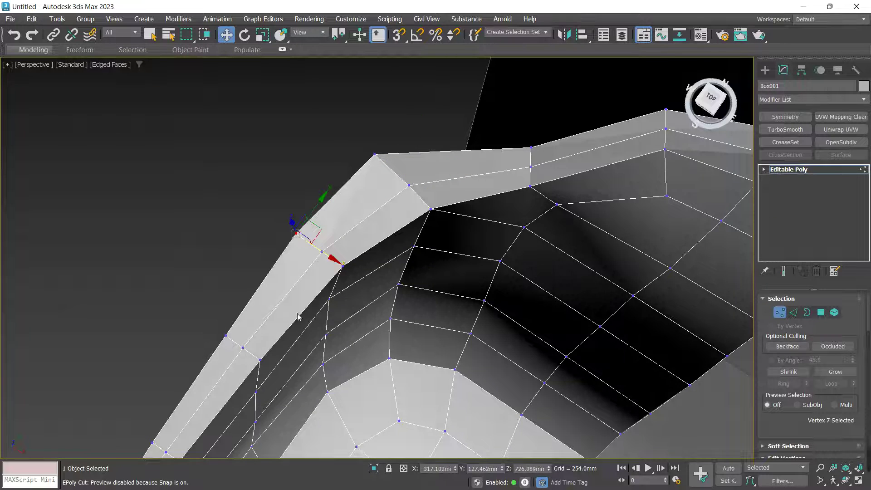
{"action": "middle_click_drag", "start_coordinate": [297, 317], "coordinate": [346, 212], "text": "alt"}
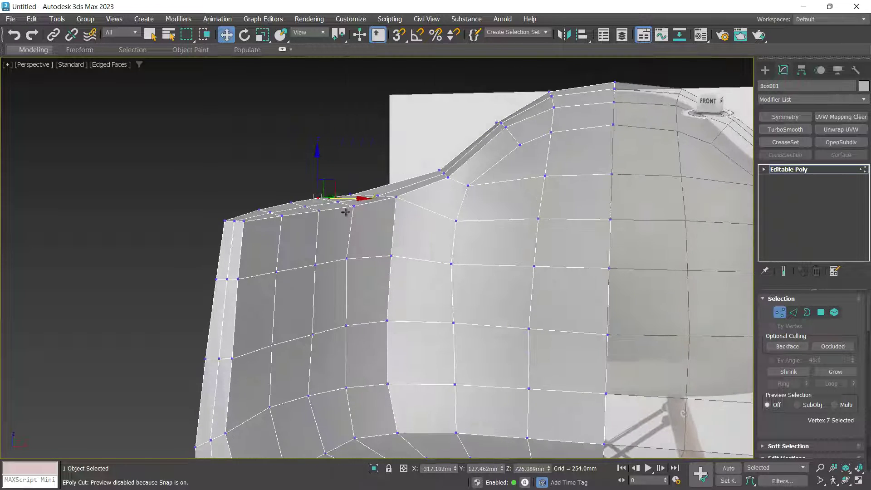
Lower the inner rim edge at the front of the armrest, and refine the inner rim vertices along the armrest's top
{"action": "scroll", "coordinate": [263, 221], "scroll_direction": "up", "scroll_amount": 3}
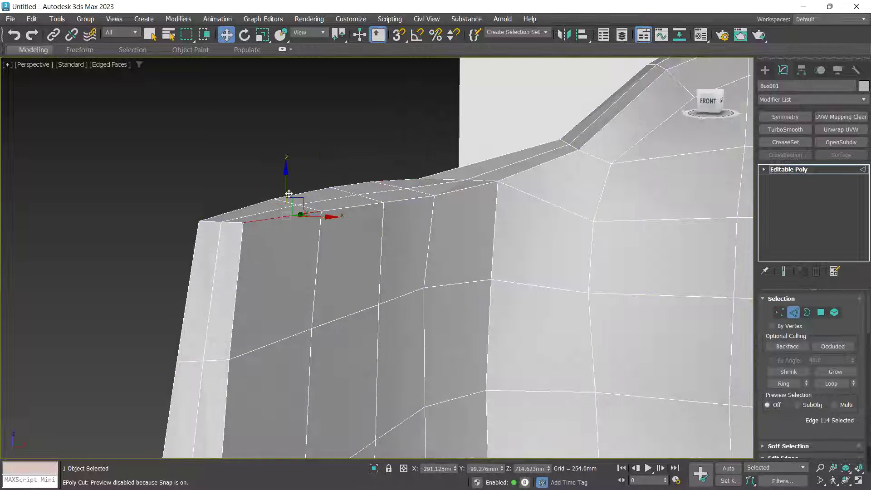
{"action": "key", "text": "1"}
{"action": "left_click", "coordinate": [385, 207]}
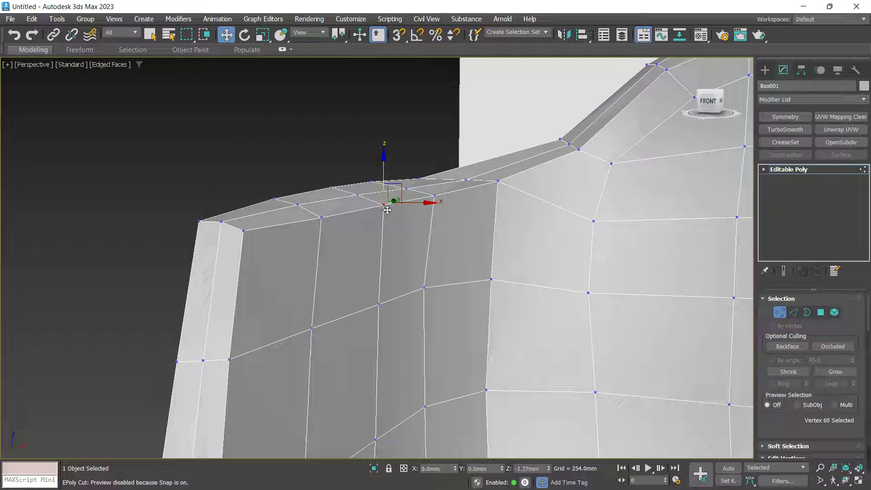
{"action": "left_click", "coordinate": [498, 181]}
{"action": "middle_click_drag", "start_coordinate": [498, 181], "coordinate": [529, 234], "text": "alt"}
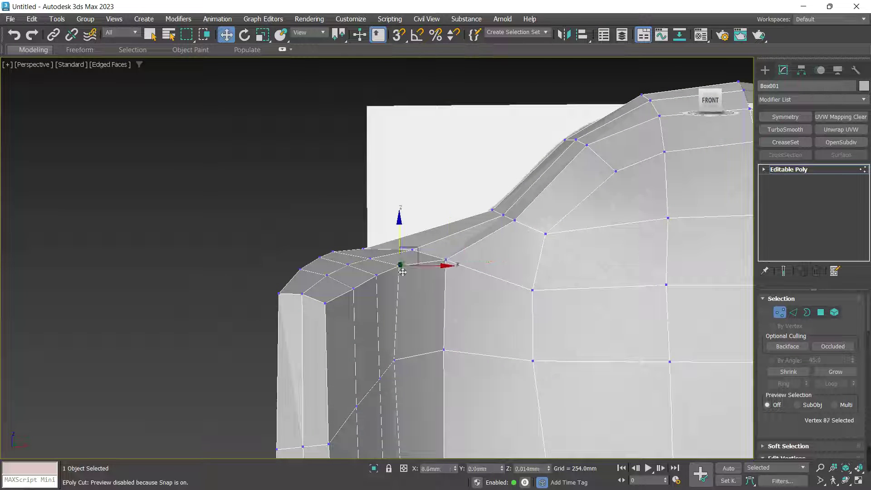
{"action": "scroll", "coordinate": [364, 323], "scroll_direction": "down", "scroll_amount": 3}
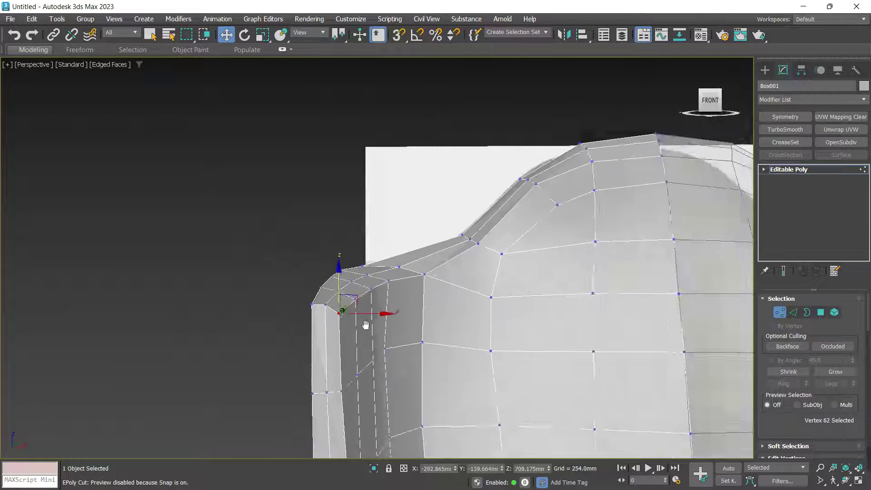
{"action": "middle_click_drag", "start_coordinate": [366, 325], "coordinate": [272, 330], "text": "alt"}
{"action": "key", "text": "1"}
{"action": "middle_click_drag", "start_coordinate": [338, 334], "coordinate": [465, 305]}
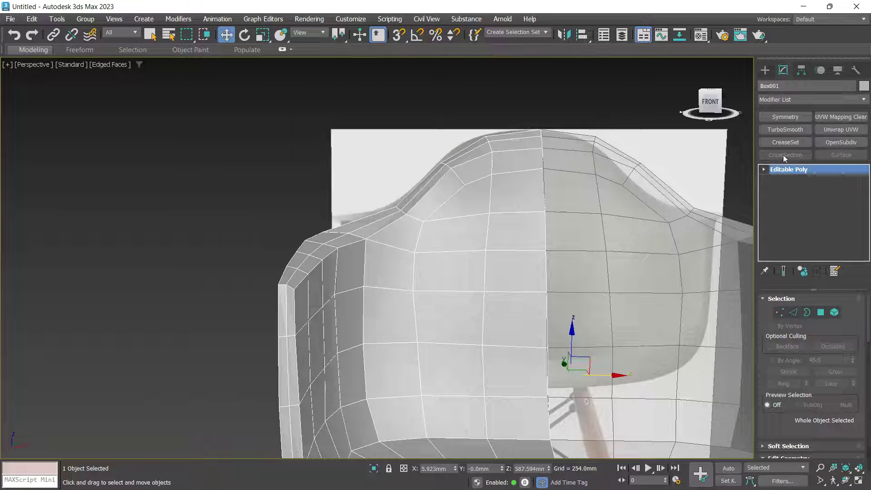
Apply an OpenSubdiv modifier to the shell, hide the edges, and inspect the smoothed armrest and backrest rim
{"action": "left_click", "coordinate": [841, 142]}
{"action": "key", "text": "F4"}
{"action": "mouse_move", "coordinate": [566, 296]}
{"action": "middle_mouse_down", "text": "alt"}
{"action": "mouse_move", "coordinate": [512, 314]}
{"action": "mouse_move", "coordinate": [537, 305]}
{"action": "mouse_move", "coordinate": [476, 290]}
{"action": "mouse_move", "coordinate": [504, 275]}
{"action": "mouse_move", "coordinate": [494, 296]}
{"action": "middle_mouse_up", "text": "alt"}
{"action": "scroll", "coordinate": [488, 290], "scroll_direction": "down", "scroll_amount": 3}
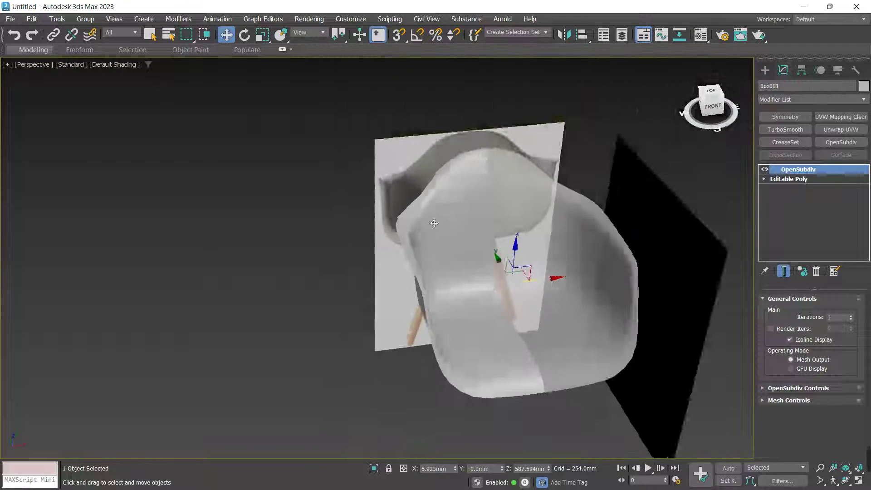
{"action": "middle_click_drag", "start_coordinate": [432, 222], "coordinate": [422, 203], "text": "alt"}
{"action": "scroll", "coordinate": [410, 181], "scroll_direction": "up", "scroll_amount": 5}
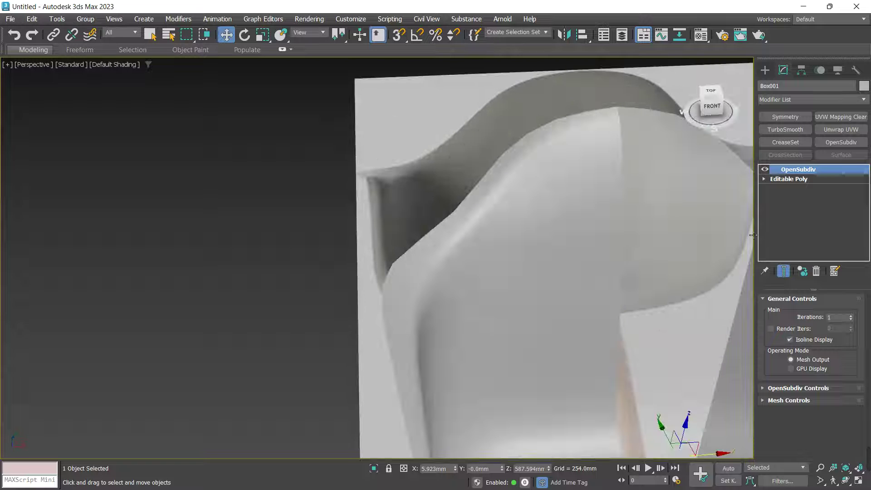
Remove the OpenSubdiv modifier from the chair shell's left half and shift the outer top corner vertex of its armrest outward along X
{"action": "left_click", "coordinate": [816, 272]}
{"action": "middle_click_drag", "start_coordinate": [478, 322], "coordinate": [467, 282], "text": "alt"}
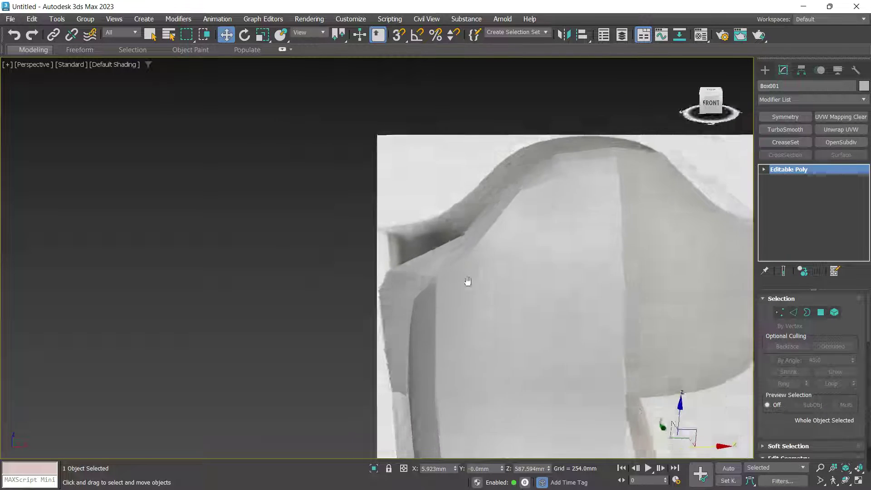
{"action": "scroll", "coordinate": [382, 270], "scroll_direction": "up", "scroll_amount": 3}
{"action": "key", "text": "F4"}
{"action": "key", "text": "1"}
{"action": "key", "text": "alt+c"}
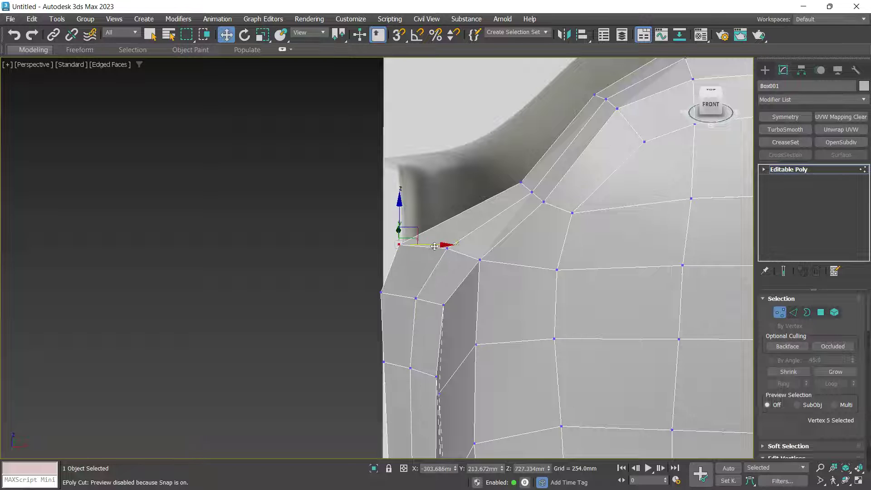
{"action": "middle_click_drag", "start_coordinate": [420, 254], "coordinate": [425, 299], "text": "alt"}
{"action": "scroll", "coordinate": [435, 291], "scroll_direction": "down", "scroll_amount": 3}
{"action": "left_click", "coordinate": [799, 226]}
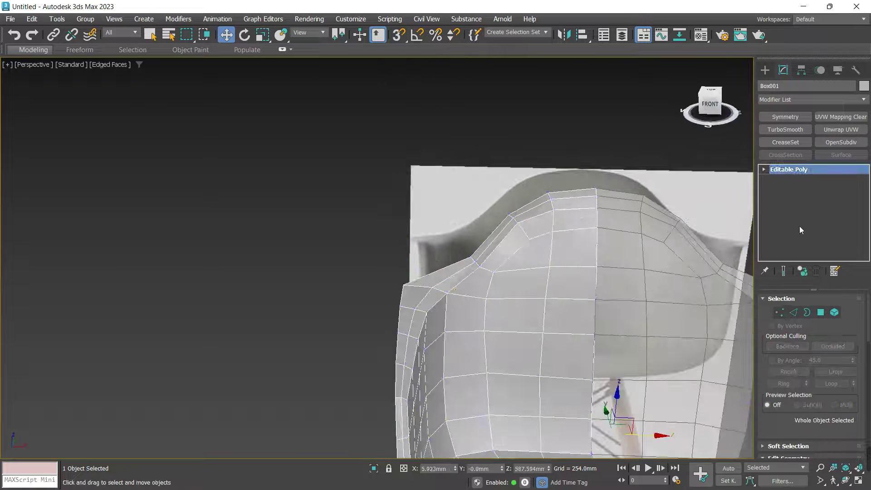
Apply OpenSubdiv to the chair shell and set its iterations to 2
{"action": "left_click", "coordinate": [838, 146]}
{"action": "middle_click_drag", "start_coordinate": [575, 278], "coordinate": [481, 324], "text": "alt"}
{"action": "left_click", "coordinate": [851, 317]}
{"action": "middle_click_drag", "start_coordinate": [521, 286], "coordinate": [515, 268], "text": "alt"}
{"action": "scroll", "coordinate": [615, 274], "scroll_direction": "down", "scroll_amount": 3}
Examine the smoothed shell from several angles and check the base-mesh vertices of its right half
{"action": "left_click", "coordinate": [605, 295]}
{"action": "left_click", "coordinate": [431, 215]}
{"action": "middle_click_drag", "start_coordinate": [433, 217], "coordinate": [560, 330], "text": "alt"}
{"action": "left_click", "coordinate": [728, 246]}
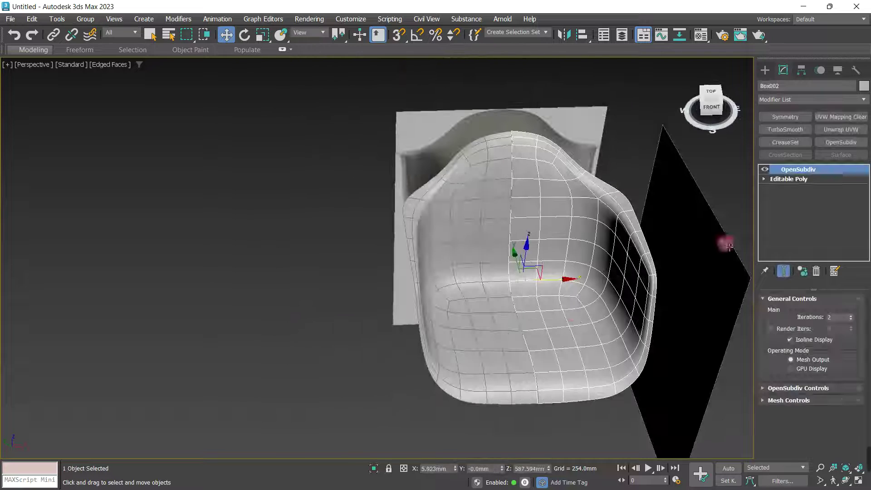
{"action": "left_click", "coordinate": [786, 180]}
{"action": "scroll", "coordinate": [488, 292], "scroll_direction": "up", "scroll_amount": 3}
{"action": "key", "text": "1"}
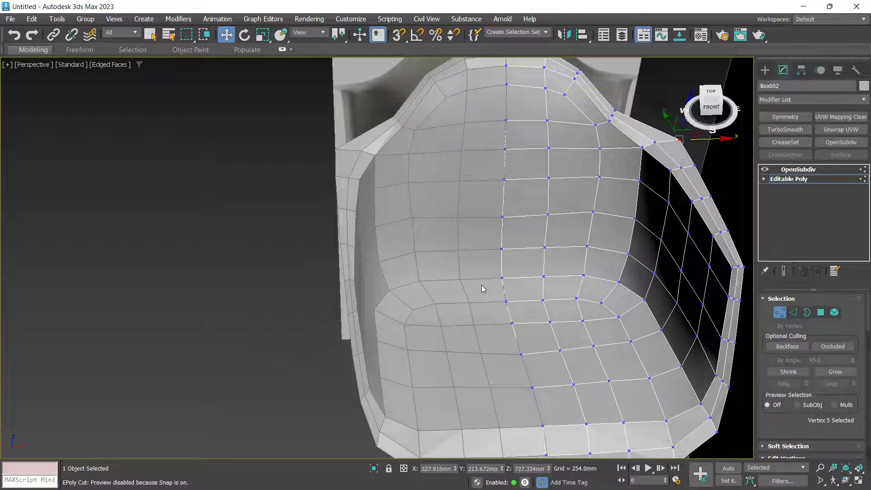
{"action": "key", "text": "1"}
Move the six vertices where the left half's seat meets the backrest backward along Y at Editable Poly vertex level
{"action": "left_click", "coordinate": [480, 280]}
{"action": "middle_click_drag", "start_coordinate": [480, 279], "coordinate": [418, 299], "text": "alt"}
{"action": "left_click", "coordinate": [791, 181]}
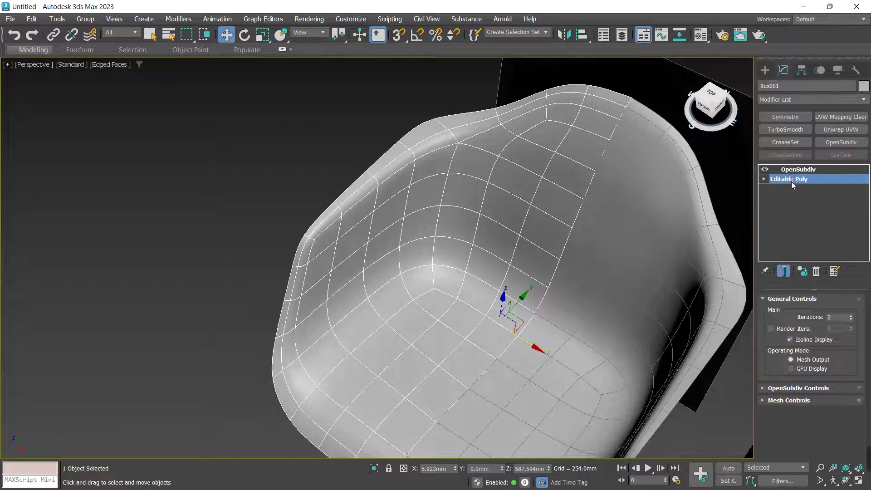
{"action": "scroll", "coordinate": [485, 291], "scroll_direction": "up", "scroll_amount": 3}
{"action": "key", "text": "1"}
{"action": "key", "text": "alt+c"}
{"action": "scroll", "coordinate": [486, 290], "scroll_direction": "up", "scroll_amount": 2}
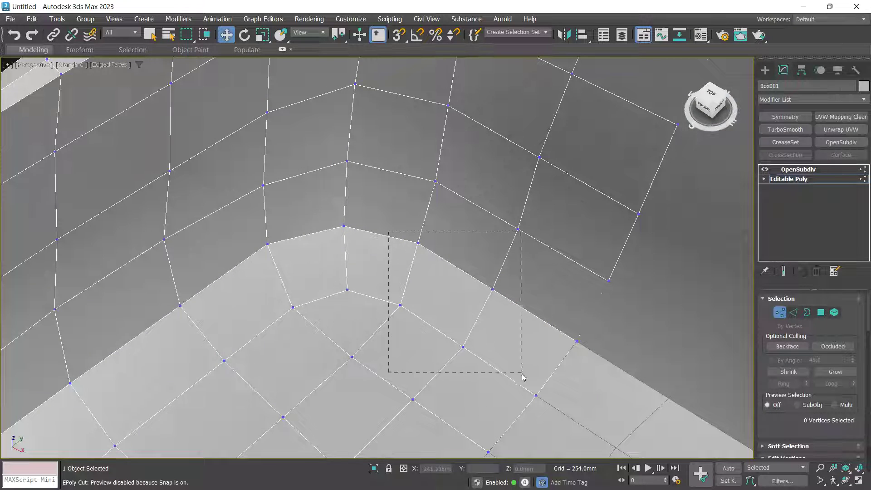
{"action": "middle_click_drag", "start_coordinate": [583, 407], "coordinate": [519, 345], "text": "alt"}
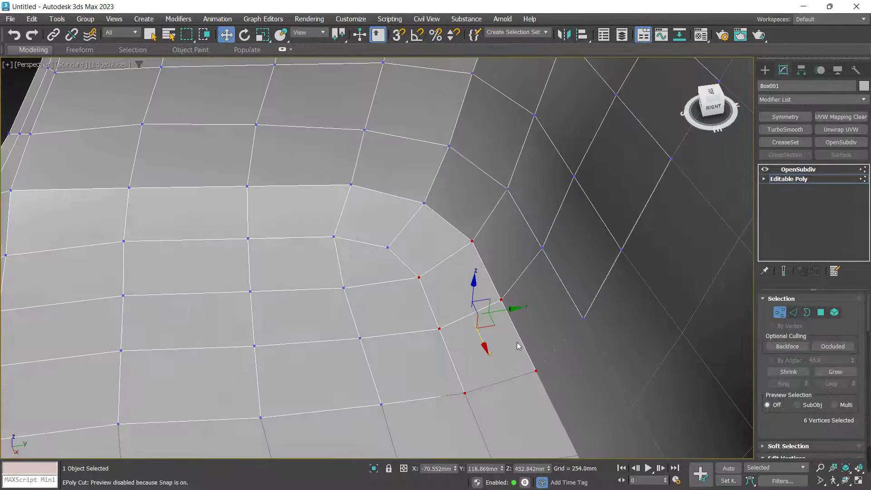
{"action": "left_click_drag", "start_coordinate": [519, 319], "coordinate": [526, 317]}
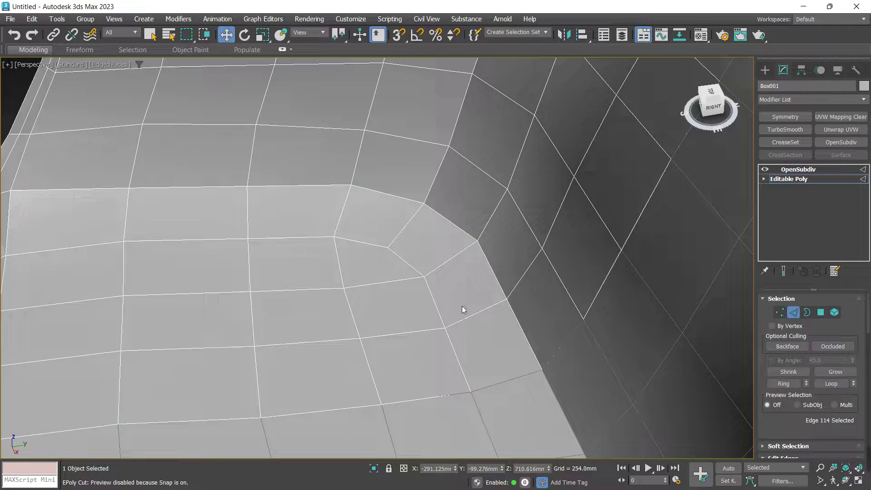
Undo the move that included a stray backrest vertex and move only the four vertices nearest the centre line backward along Y
{"action": "left_click_drag", "start_coordinate": [545, 343], "coordinate": [550, 339]}
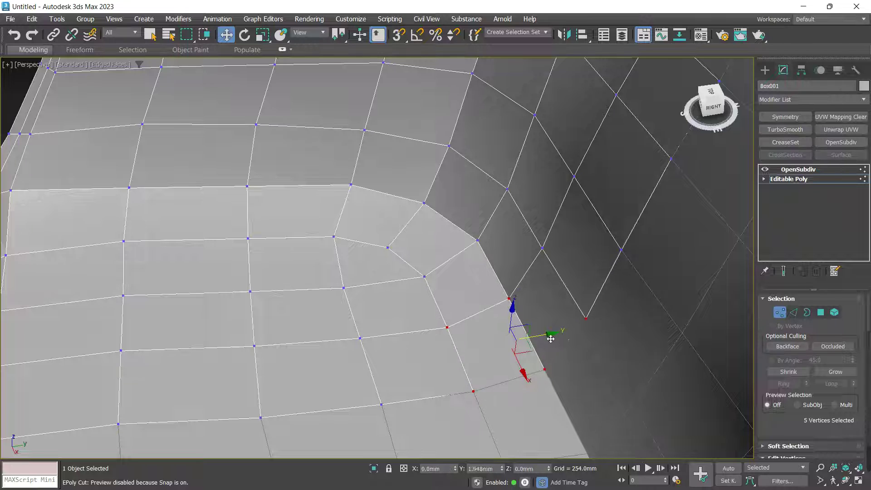
{"action": "key", "text": "ctrl+z"}
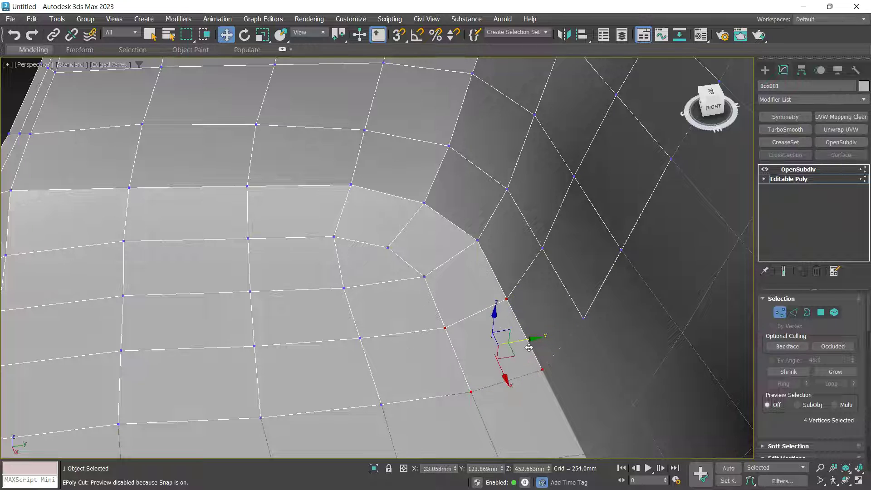
{"action": "middle_click_drag", "start_coordinate": [529, 348], "coordinate": [549, 325], "text": "alt"}
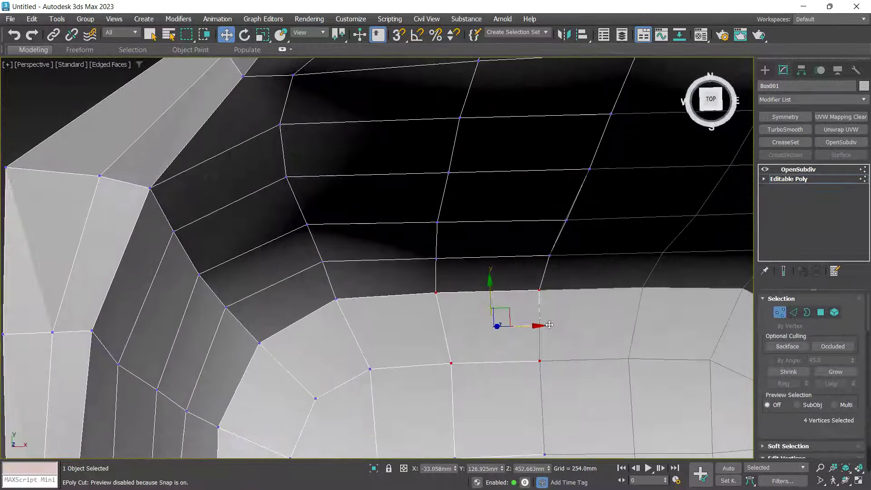
{"action": "middle_click_drag", "start_coordinate": [497, 293], "coordinate": [268, 257], "text": "alt"}
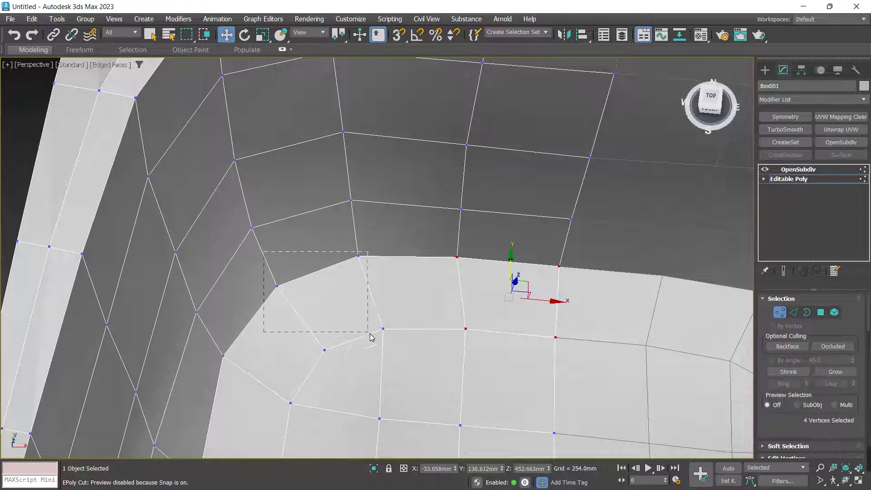
Select the six vertices around the rear corner of the left half's seat and lower them slightly along Z
{"action": "middle_click_drag", "start_coordinate": [384, 354], "coordinate": [360, 278], "text": "alt"}
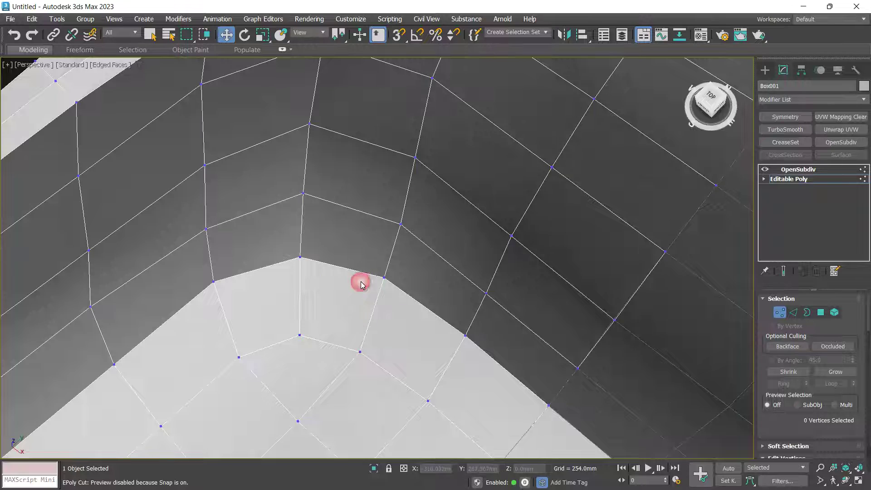
{"action": "left_click", "coordinate": [361, 281]}
{"action": "left_click_drag", "start_coordinate": [364, 287], "coordinate": [362, 293]}
{"action": "middle_click_drag", "start_coordinate": [340, 323], "coordinate": [209, 273], "text": "alt"}
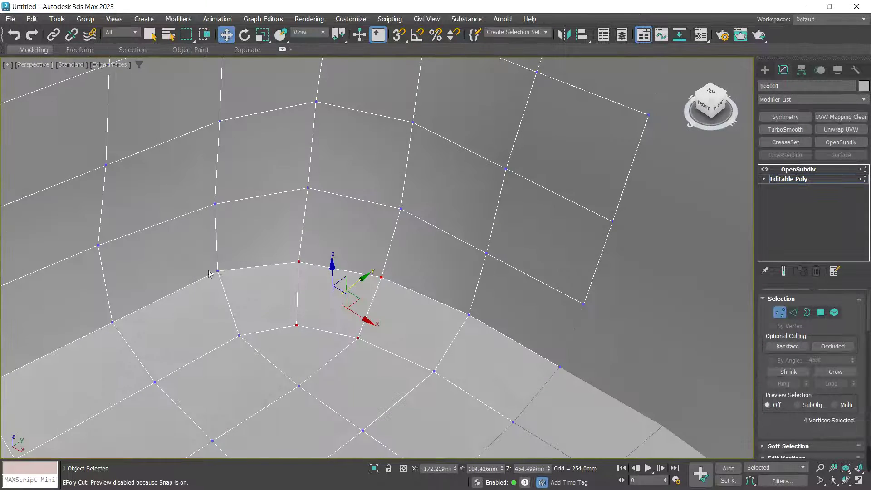
{"action": "left_click_drag", "start_coordinate": [256, 355], "coordinate": [256, 356]}
{"action": "middle_click_drag", "start_coordinate": [256, 356], "coordinate": [245, 311], "text": "alt"}
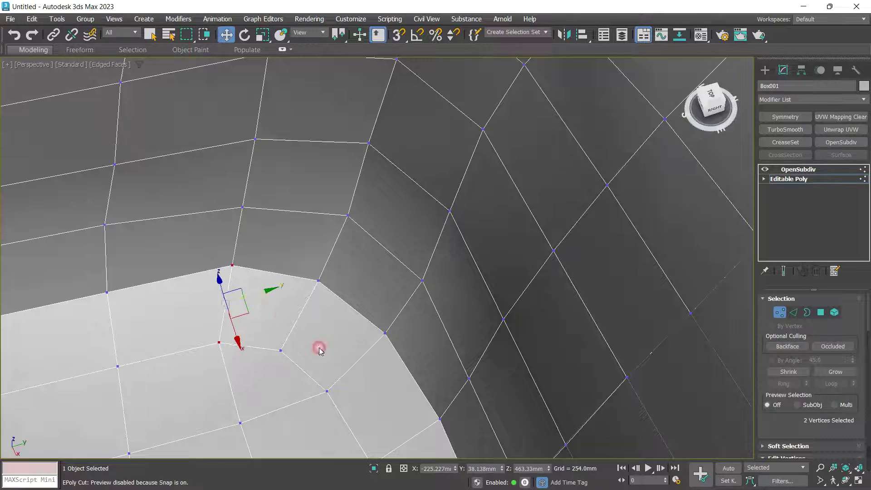
{"action": "scroll", "coordinate": [319, 348], "scroll_direction": "down", "scroll_amount": 3}
{"action": "middle_click_drag", "start_coordinate": [319, 347], "coordinate": [341, 338], "text": "alt"}
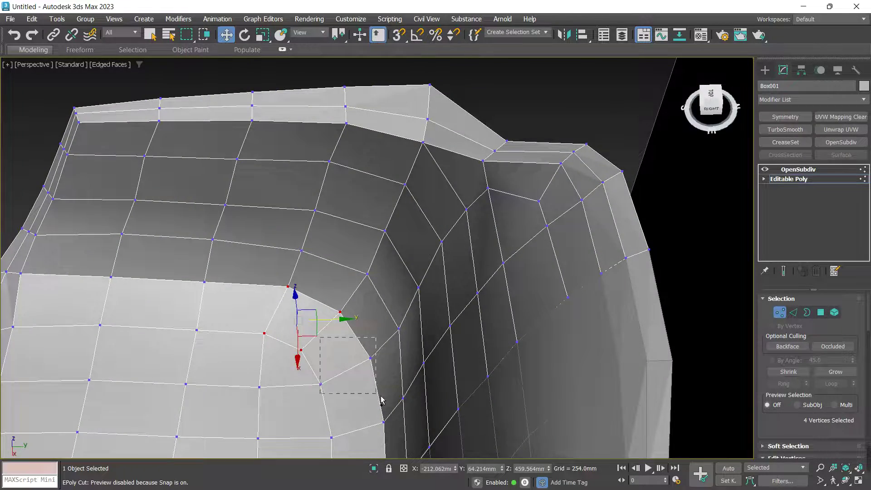
{"action": "left_click_drag", "start_coordinate": [381, 399], "coordinate": [381, 399]}
{"action": "middle_click_drag", "start_coordinate": [381, 399], "coordinate": [322, 324], "text": "alt"}
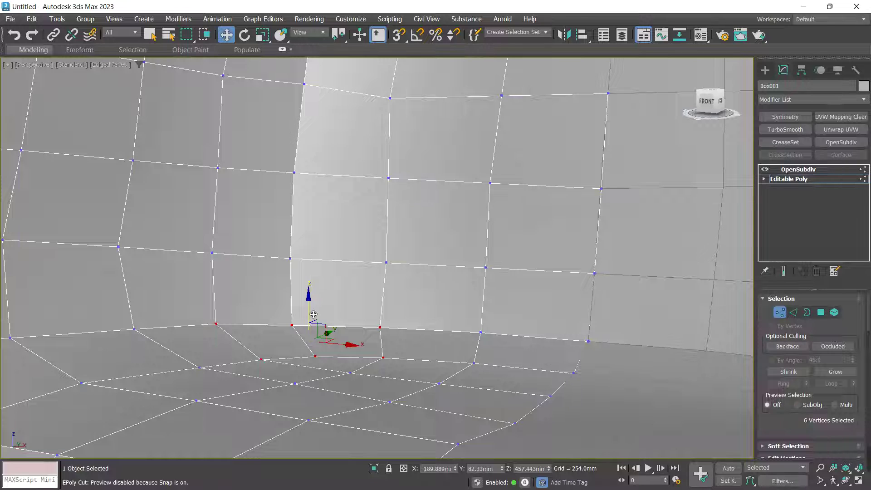
{"action": "left_click_drag", "start_coordinate": [313, 315], "coordinate": [315, 326]}
{"action": "middle_click_drag", "start_coordinate": [314, 326], "coordinate": [309, 344], "text": "alt"}
Lower the two vertices at the middle of the seat's rear corner about 4 mm along Z
{"action": "left_click_drag", "start_coordinate": [292, 310], "coordinate": [320, 380]}
{"action": "middle_click_drag", "start_coordinate": [319, 380], "coordinate": [326, 344], "text": "alt"}
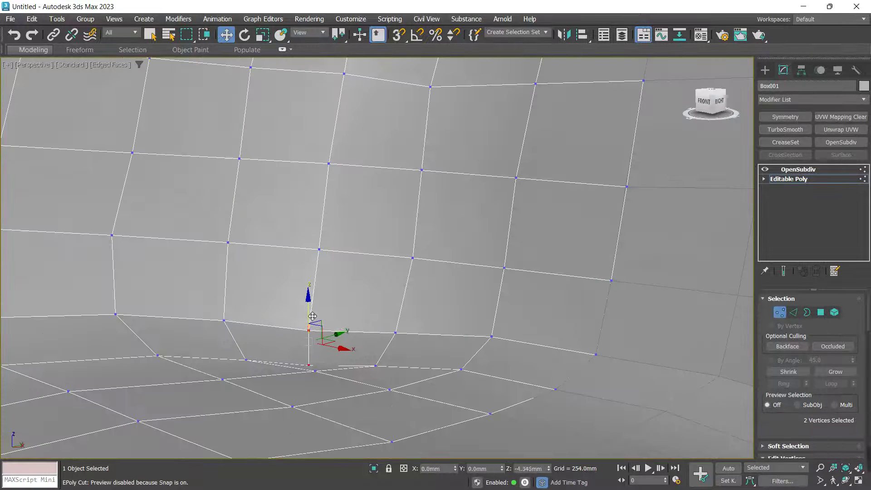
{"action": "left_click_drag", "start_coordinate": [313, 316], "coordinate": [312, 317]}
{"action": "scroll", "coordinate": [343, 347], "scroll_direction": "down", "scroll_amount": 3}
{"action": "middle_click_drag", "start_coordinate": [345, 347], "coordinate": [400, 348], "text": "alt"}
{"action": "key", "text": "1"}
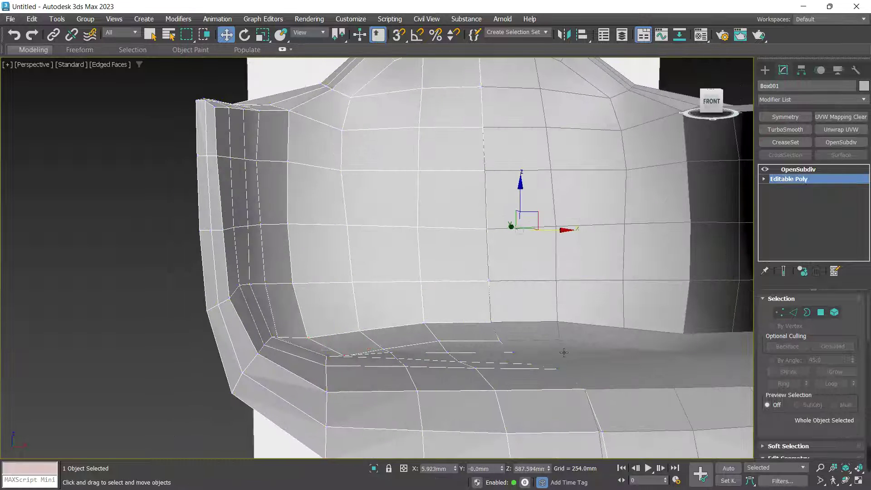
Lower a vertex on the seat-to-backrest edge about 3 mm and the inner seat-corner vertex about 1 mm along Z
{"action": "scroll", "coordinate": [564, 352], "scroll_direction": "up", "scroll_amount": 3}
{"action": "key", "text": "1"}
{"action": "left_click_drag", "start_coordinate": [386, 297], "coordinate": [388, 295]}
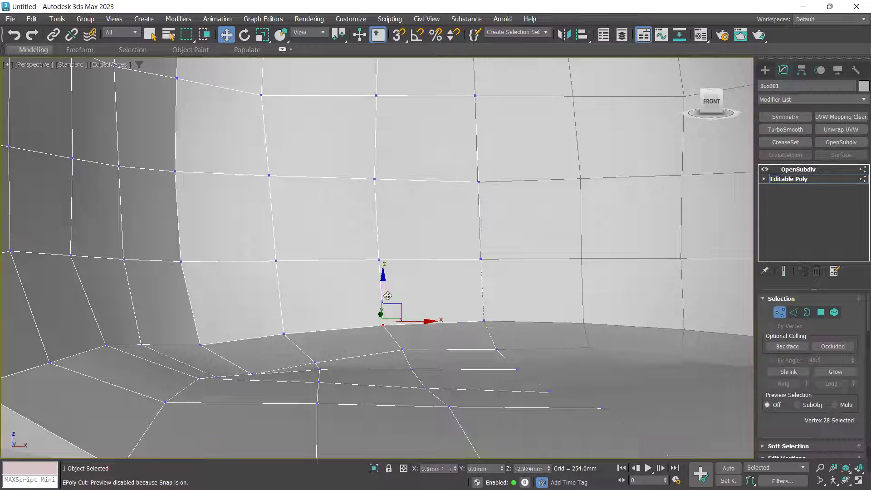
{"action": "middle_click_drag", "start_coordinate": [404, 300], "coordinate": [363, 371], "text": "alt"}
{"action": "left_click", "coordinate": [249, 369]}
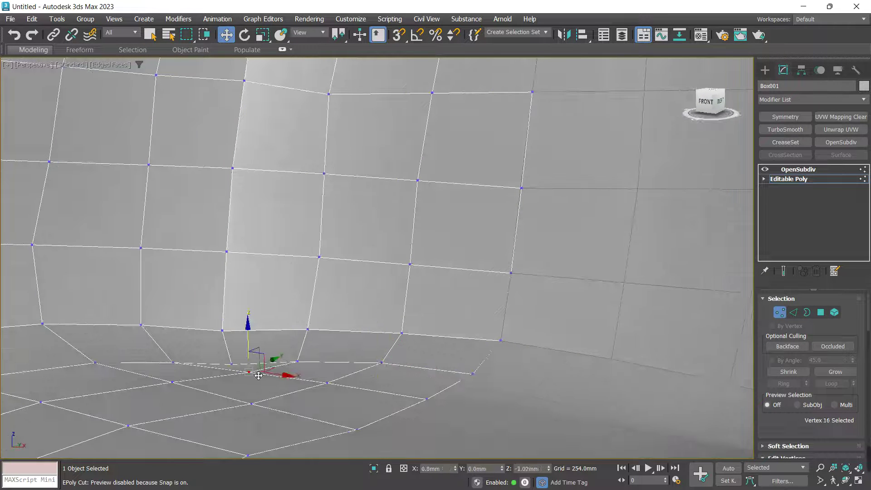
{"action": "scroll", "coordinate": [292, 374], "scroll_direction": "down", "scroll_amount": 3}
{"action": "middle_click_drag", "start_coordinate": [298, 377], "coordinate": [346, 380], "text": "alt"}
{"action": "scroll", "coordinate": [358, 385], "scroll_direction": "up", "scroll_amount": 3}
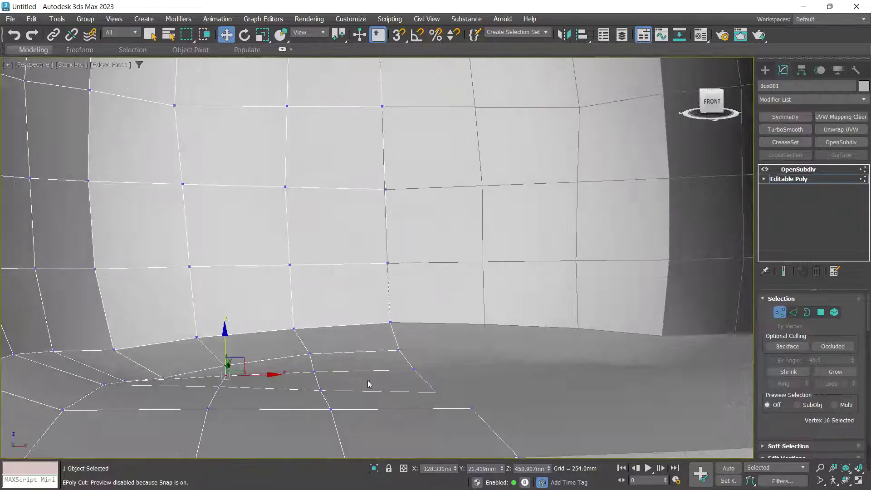
Select the shell's right half, remove its OpenSubdiv modifier and enter vertex editing at the seat's rear corner
{"action": "key", "text": "1"}
{"action": "left_click", "coordinate": [477, 350]}
{"action": "mouse_move", "coordinate": [515, 365]}
{"action": "middle_mouse_down", "text": "alt"}
{"action": "mouse_move", "coordinate": [485, 382]}
{"action": "mouse_move", "coordinate": [539, 401]}
{"action": "middle_mouse_up", "text": "alt"}
{"action": "scroll", "coordinate": [485, 382], "scroll_direction": "down", "scroll_amount": 3}
{"action": "key", "text": "F4"}
{"action": "key", "text": "F4"}
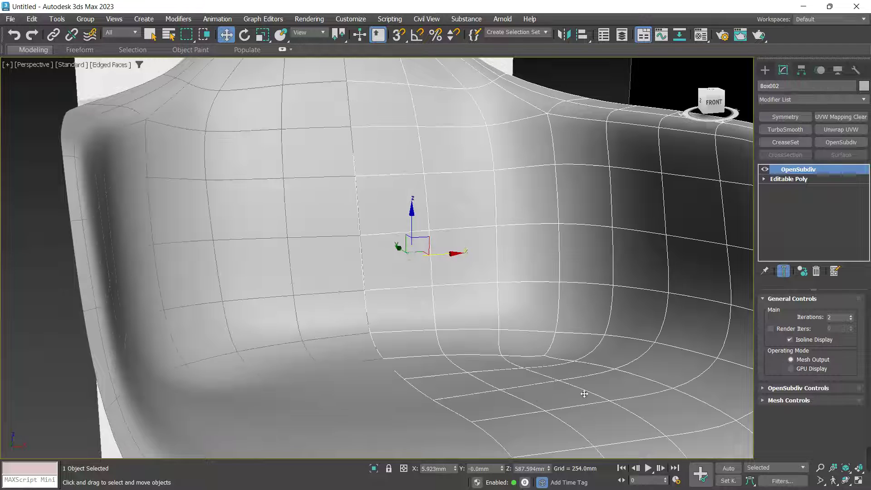
{"action": "middle_click_drag", "start_coordinate": [623, 365], "coordinate": [618, 385], "text": "alt"}
{"action": "scroll", "coordinate": [554, 363], "scroll_direction": "up", "scroll_amount": 4}
{"action": "key", "text": "1"}
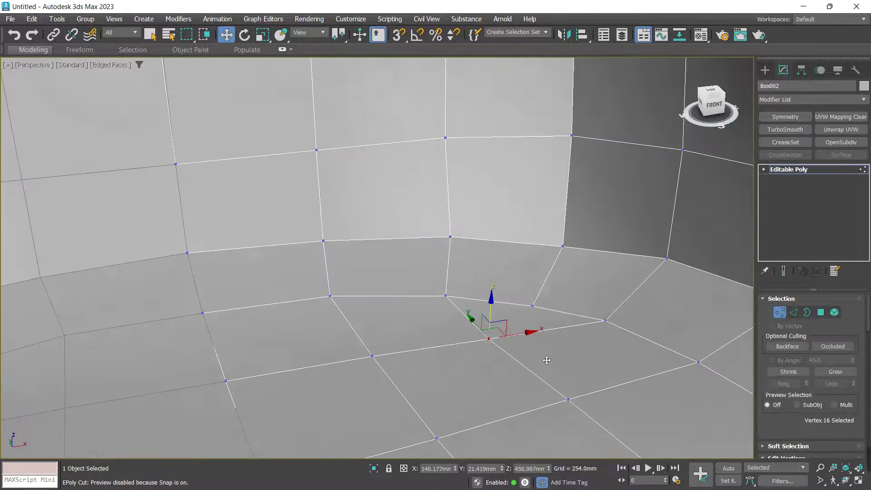
Shift two vertices inside the right half's rear seat corner horizontally in the XY plane to even out the edge flow
{"action": "middle_click_drag", "start_coordinate": [546, 360], "coordinate": [556, 412], "text": "alt"}
{"action": "middle_click_drag", "start_coordinate": [555, 257], "coordinate": [558, 282], "text": "alt"}
{"action": "left_click_drag", "start_coordinate": [598, 275], "coordinate": [594, 282]}
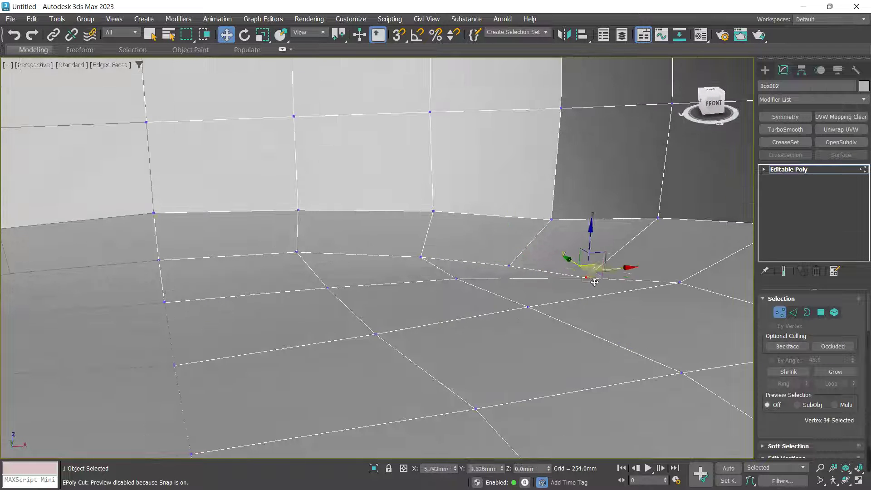
{"action": "left_click", "coordinate": [457, 285]}
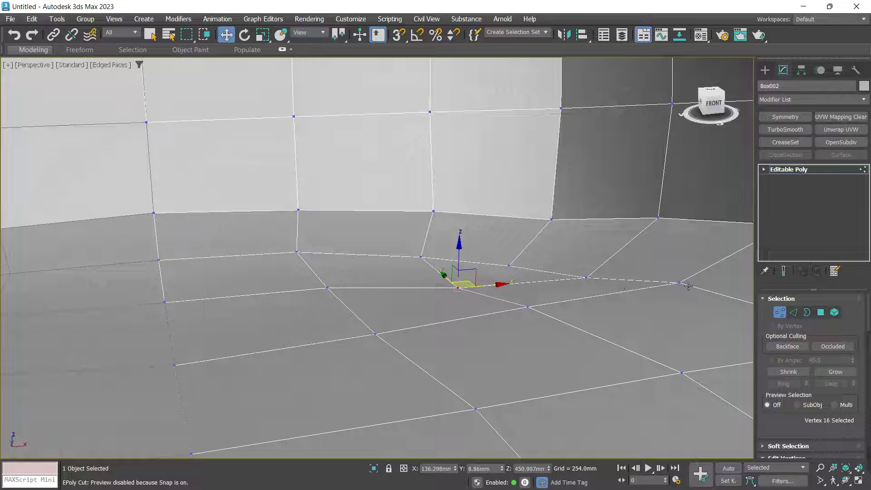
Lower the seat-corner vertex closest to the side wall about 3 mm along Z
{"action": "left_click_drag", "start_coordinate": [688, 286], "coordinate": [684, 259]}
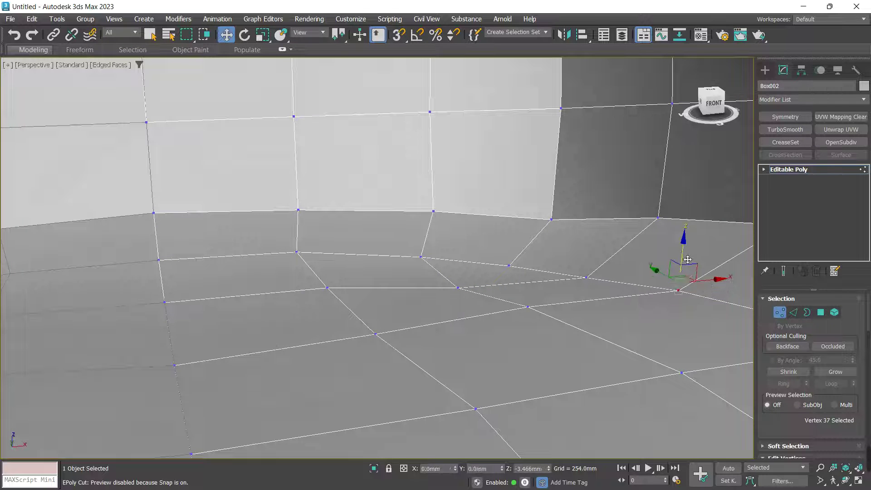
{"action": "middle_click_drag", "start_coordinate": [680, 278], "coordinate": [562, 305], "text": "alt"}
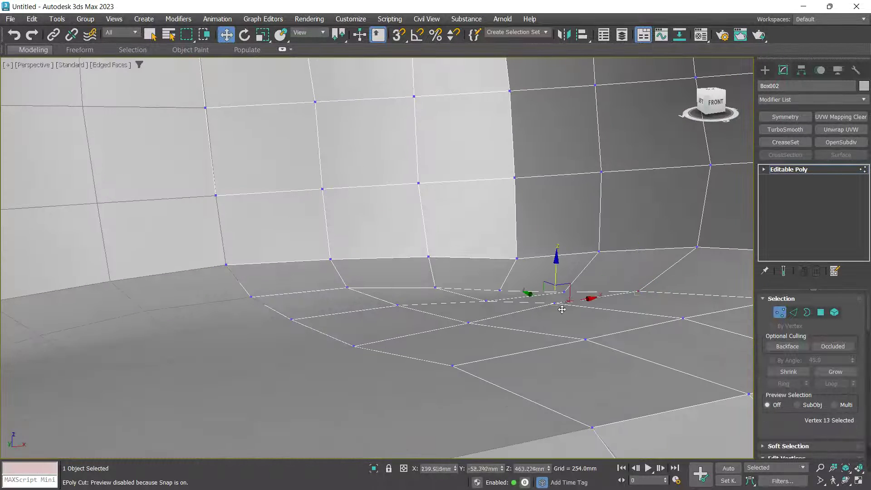
{"action": "scroll", "coordinate": [435, 289], "scroll_direction": "up", "scroll_amount": 3}
Leave vertex editing, reapply OpenSubdiv to the right half and examine the smoothed seat corner
{"action": "left_click", "coordinate": [788, 169]}
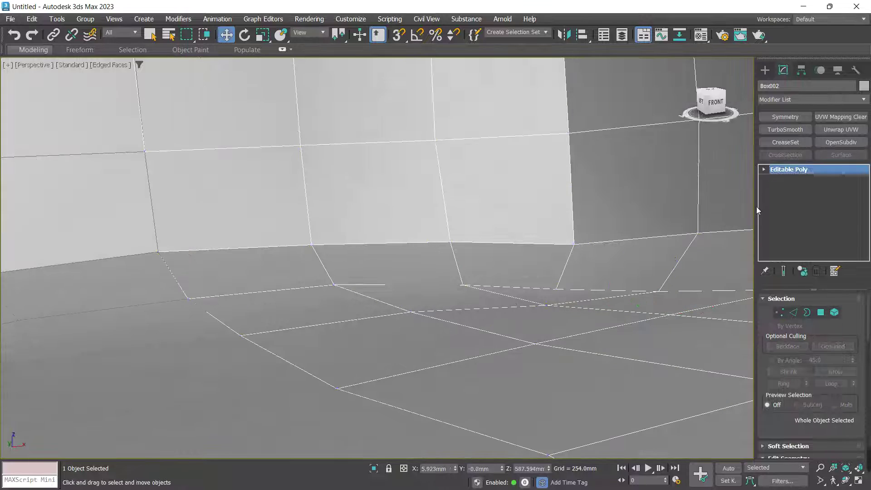
{"action": "left_click", "coordinate": [826, 145]}
{"action": "middle_click_drag", "start_coordinate": [599, 288], "coordinate": [494, 309], "text": "alt"}
{"action": "scroll", "coordinate": [567, 322], "scroll_direction": "down", "scroll_amount": 1}
{"action": "scroll", "coordinate": [567, 324], "scroll_direction": "down", "scroll_amount": 1}
{"action": "scroll", "coordinate": [538, 317], "scroll_direction": "down", "scroll_amount": 1}
{"action": "scroll", "coordinate": [494, 310], "scroll_direction": "up", "scroll_amount": 3}
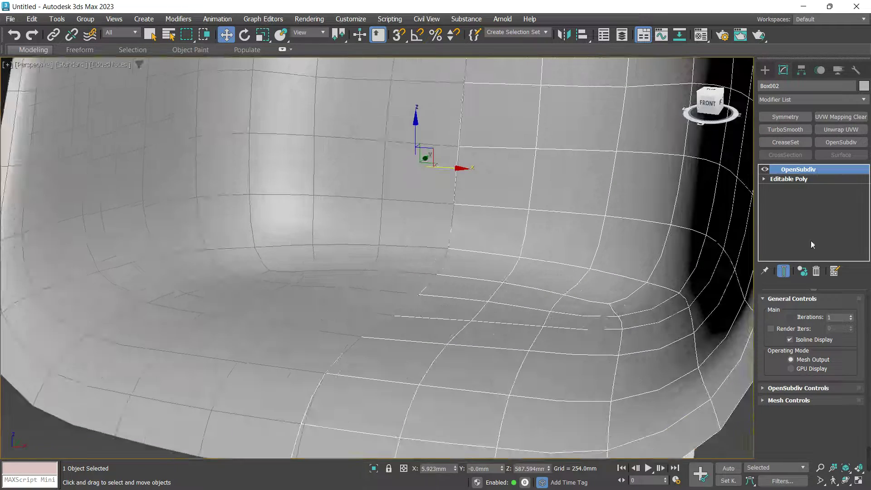
Remove the OpenSubdiv modifier from the right half again and return to vertex editing
{"action": "left_click", "coordinate": [815, 272]}
{"action": "scroll", "coordinate": [477, 323], "scroll_direction": "up", "scroll_amount": 2}
{"action": "key", "text": "1"}
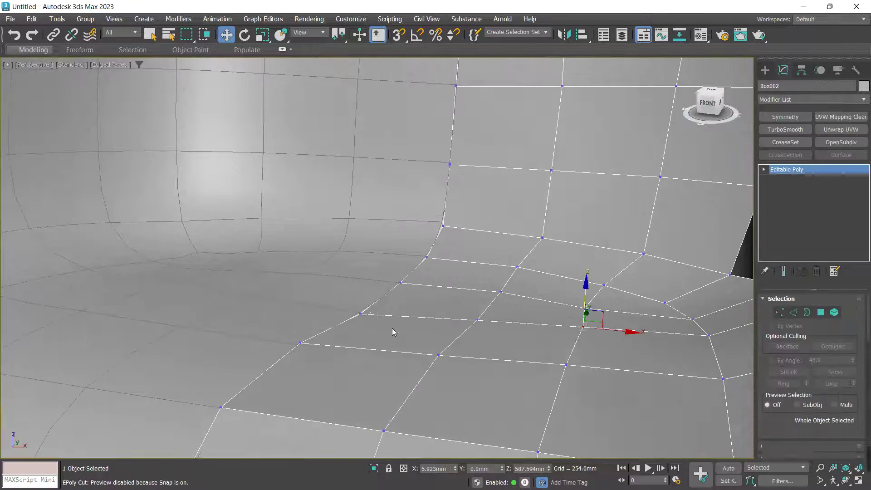
Try moving a seat vertex on the centre seam of the right half, and undo the recent changes
{"action": "left_click", "coordinate": [361, 314]}
{"action": "middle_click_drag", "start_coordinate": [371, 321], "coordinate": [362, 297], "text": "alt"}
{"action": "left_click_drag", "start_coordinate": [362, 298], "coordinate": [375, 300]}
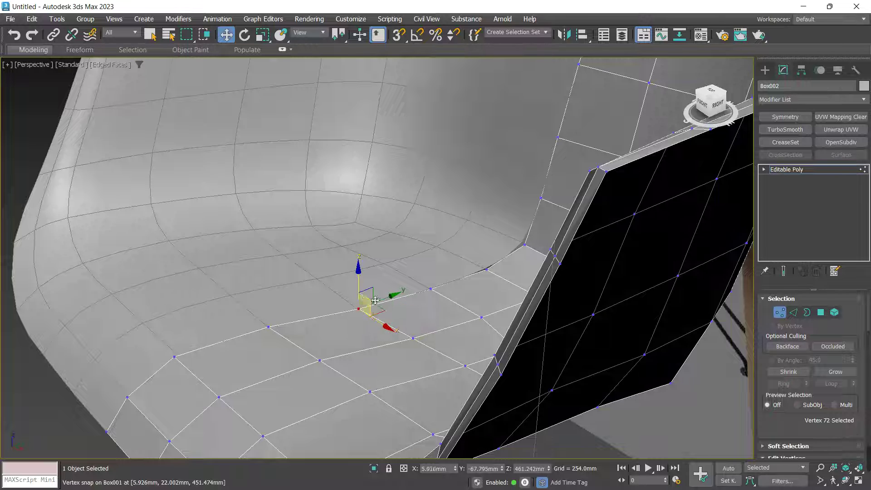
{"action": "key", "text": "ctrl+z"}
{"action": "key", "text": "ctrl+z"}
{"action": "key", "text": "ctrl+z"}
{"action": "key", "text": "ctrl+z"}
{"action": "key", "text": "ctrl+z"}
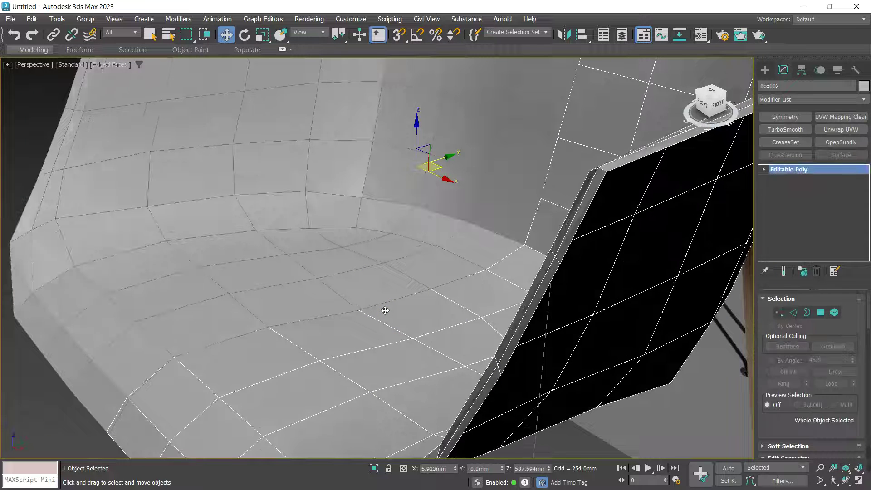
Examine the right half's rear seat corner vertices up close and check the whole shell from the front
{"action": "key", "text": "1"}
{"action": "left_click", "coordinate": [358, 313]}
{"action": "scroll", "coordinate": [364, 292], "scroll_direction": "up", "scroll_amount": 3}
{"action": "middle_click_drag", "start_coordinate": [358, 313], "coordinate": [492, 301], "text": "alt"}
{"action": "middle_click_drag", "start_coordinate": [547, 321], "coordinate": [558, 354]}
{"action": "left_click", "coordinate": [575, 320]}
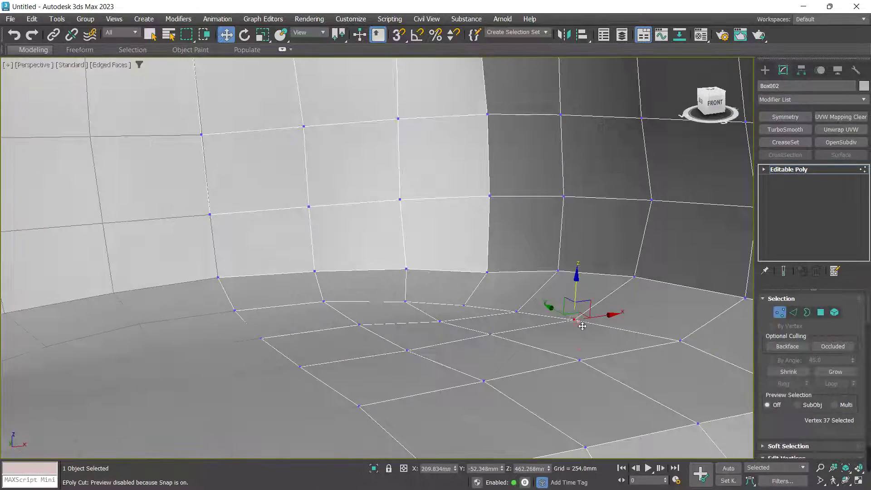
{"action": "scroll", "coordinate": [581, 325], "scroll_direction": "down", "scroll_amount": 2}
{"action": "key", "text": "1"}
{"action": "scroll", "coordinate": [601, 375], "scroll_direction": "down", "scroll_amount": 2}
{"action": "middle_click_drag", "start_coordinate": [601, 375], "coordinate": [576, 387], "text": "alt"}
{"action": "scroll", "coordinate": [578, 382], "scroll_direction": "down", "scroll_amount": 2}
{"action": "key", "text": "1"}
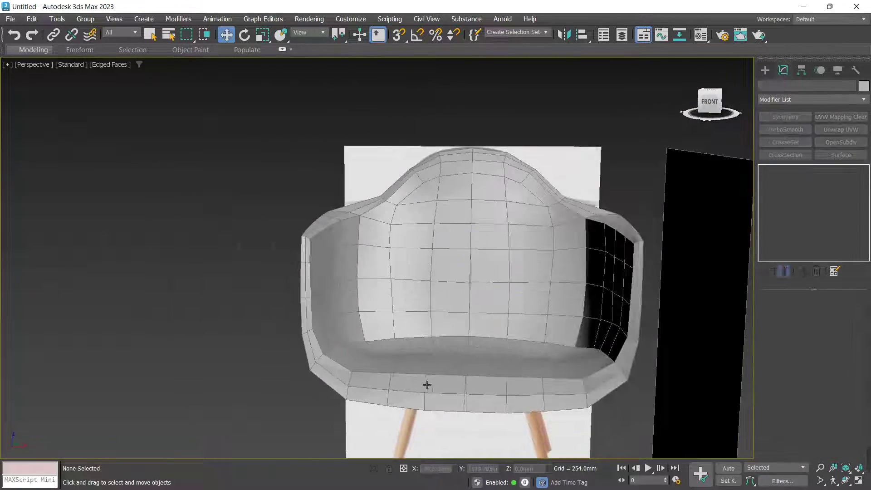
Move the lowest centre-seam vertex at the right half's front seat edge with vertex snapping towards the left half
{"action": "scroll", "coordinate": [424, 383], "scroll_direction": "up", "scroll_amount": 5}
{"action": "key", "text": "alt+c"}
{"action": "key", "text": "s"}
{"action": "left_click_drag", "start_coordinate": [480, 432], "coordinate": [472, 406]}
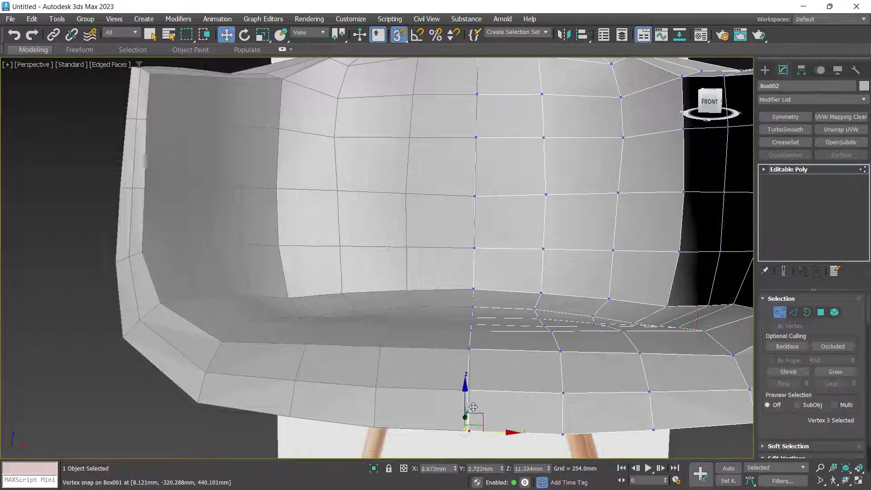
Shift the two centre-seam vertices at the right half's front seat edge about 2 mm along negative X and leave vertex editing
{"action": "scroll", "coordinate": [459, 417], "scroll_direction": "up", "scroll_amount": 3}
{"action": "left_click", "coordinate": [470, 377]}
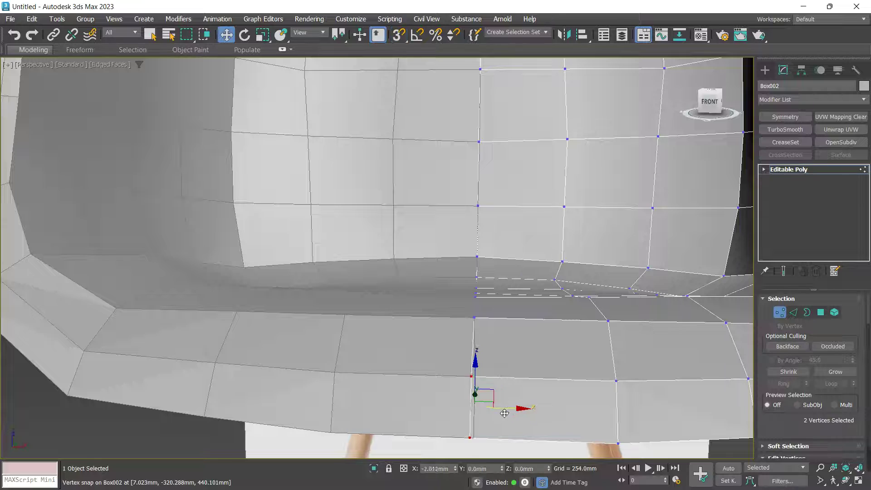
{"action": "key", "text": "1"}
{"action": "scroll", "coordinate": [514, 356], "scroll_direction": "down", "scroll_amount": 4}
{"action": "middle_click_drag", "start_coordinate": [536, 320], "coordinate": [575, 357]}
{"action": "scroll", "coordinate": [475, 356], "scroll_direction": "down", "scroll_amount": 3}
{"action": "left_click", "coordinate": [598, 189]}
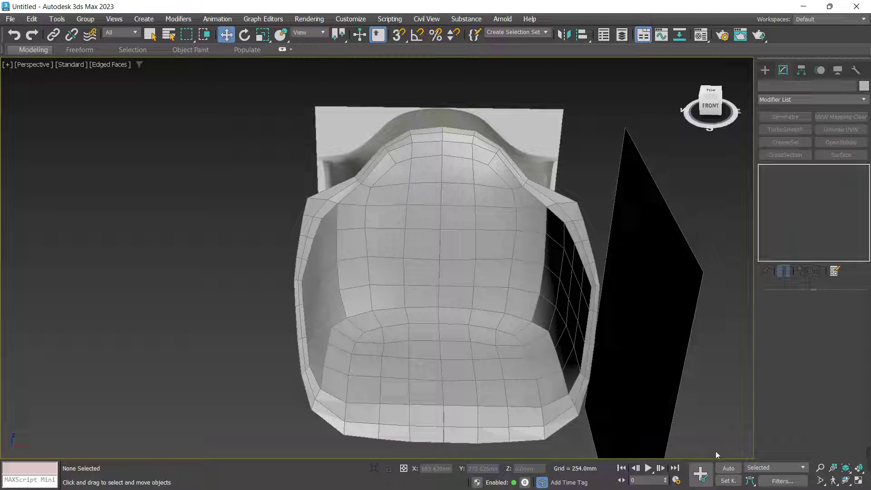
Open the left half's vertices for editing in the Left view, around the transition from backrest to armrest
{"action": "mouse_move", "coordinate": [865, 467]}
{"action": "left_click", "coordinate": [421, 334]}
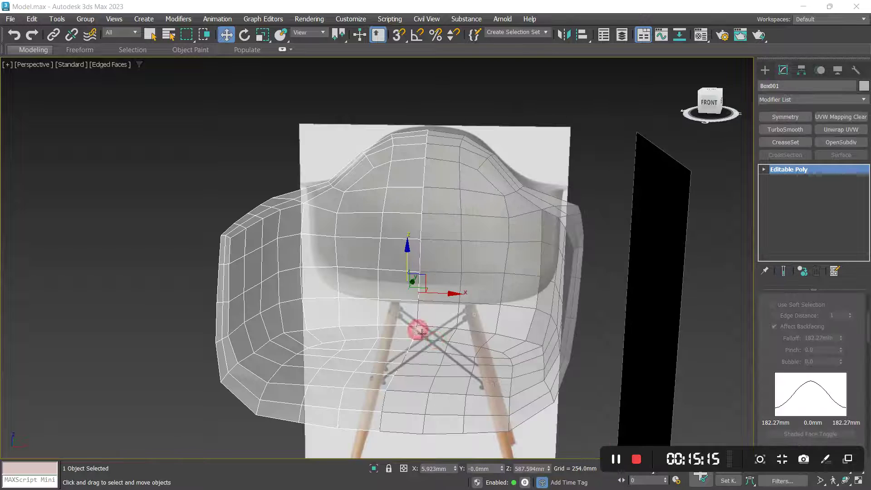
{"action": "key", "text": "l"}
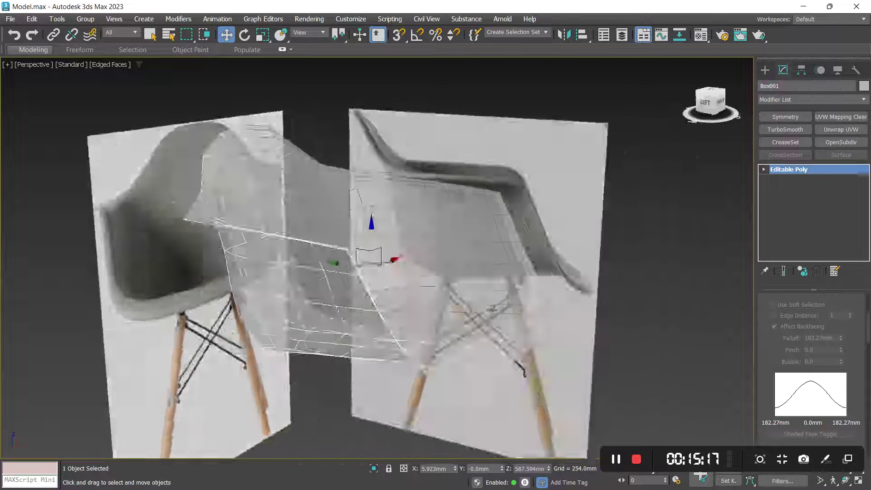
{"action": "scroll", "coordinate": [423, 331], "scroll_direction": "up", "scroll_amount": 5}
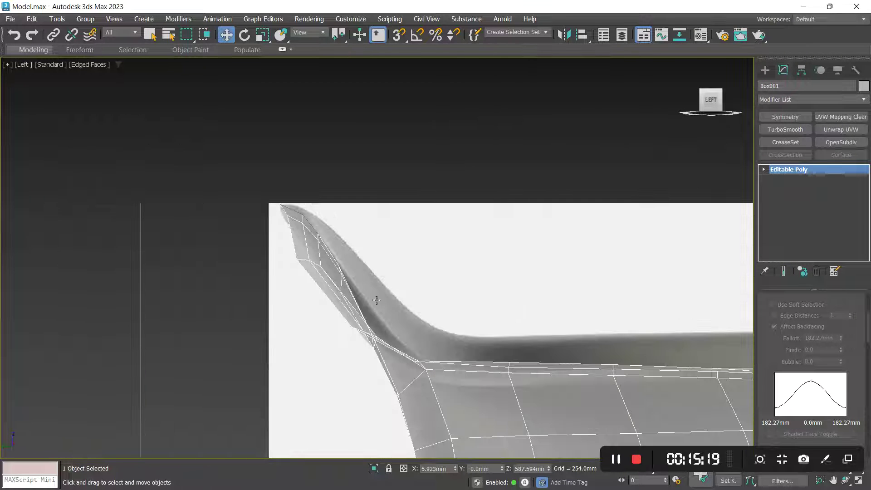
{"action": "key", "text": "alt+c"}
{"action": "scroll", "coordinate": [381, 350], "scroll_direction": "up", "scroll_amount": 3}
{"action": "left_click_drag", "start_coordinate": [402, 340], "coordinate": [413, 344]}
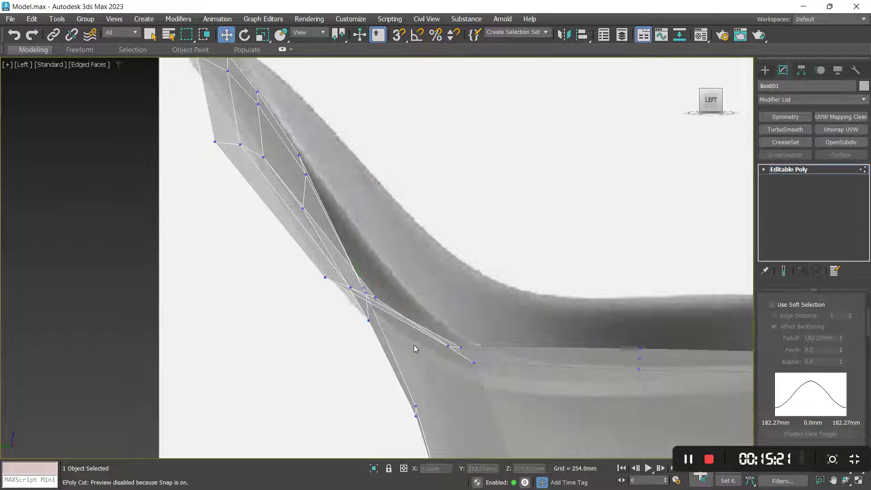
Adjust the inner rim vertex where the left half's backrest meets the armrest, viewed from the front
{"action": "middle_click_drag", "start_coordinate": [407, 316], "coordinate": [327, 323], "text": "alt"}
{"action": "middle_click_drag", "start_coordinate": [327, 324], "coordinate": [346, 333]}
{"action": "left_click", "coordinate": [598, 287]}
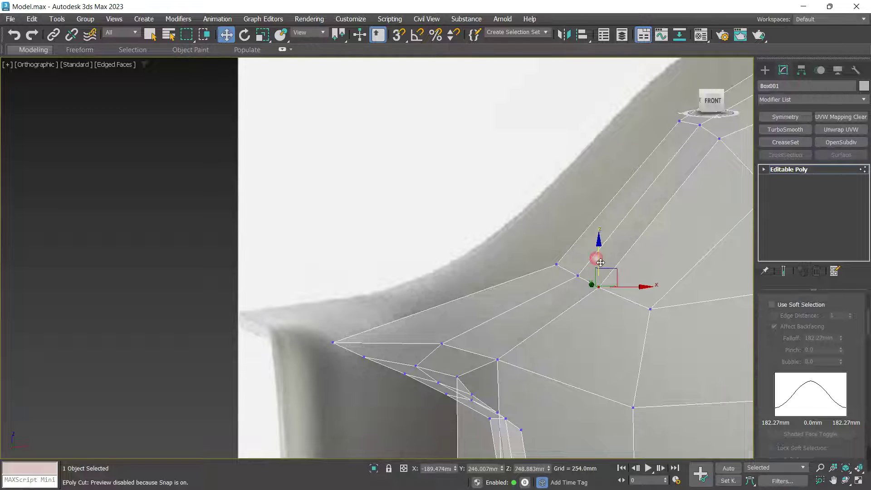
{"action": "mouse_move", "coordinate": [598, 257]}
{"action": "left_mouse_down"}
{"action": "mouse_move", "coordinate": [604, 241]}
{"action": "mouse_move", "coordinate": [584, 258]}
{"action": "left_mouse_up"}
{"action": "left_click", "coordinate": [578, 276]}
{"action": "scroll", "coordinate": [585, 261], "scroll_direction": "down", "scroll_amount": 2}
{"action": "mouse_move", "coordinate": [589, 274]}
{"action": "middle_mouse_down"}
{"action": "mouse_move", "coordinate": [548, 294]}
{"action": "mouse_move", "coordinate": [572, 275]}
{"action": "middle_mouse_up"}
Raise the next two inner rim vertices further up the left half's backrest slightly
{"action": "scroll", "coordinate": [587, 243], "scroll_direction": "up", "scroll_amount": 2}
{"action": "left_click", "coordinate": [583, 235]}
{"action": "left_click_drag", "start_coordinate": [584, 222], "coordinate": [583, 218]}
{"action": "middle_click_drag", "start_coordinate": [626, 214], "coordinate": [550, 235]}
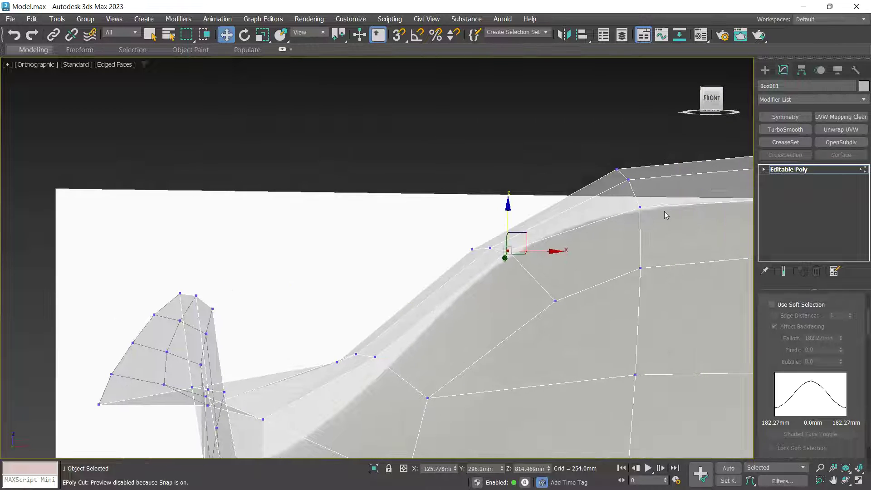
{"action": "left_click", "coordinate": [639, 207]}
{"action": "left_click_drag", "start_coordinate": [640, 197], "coordinate": [639, 193]}
{"action": "scroll", "coordinate": [635, 204], "scroll_direction": "down", "scroll_amount": 2}
Select the row of three rim vertices at the left backrest shoulder and examine the shell's rim from several sides
{"action": "middle_click_drag", "start_coordinate": [594, 239], "coordinate": [615, 238], "text": "alt"}
{"action": "middle_click_drag", "start_coordinate": [615, 238], "coordinate": [556, 265]}
{"action": "middle_click_drag", "start_coordinate": [489, 268], "coordinate": [440, 285]}
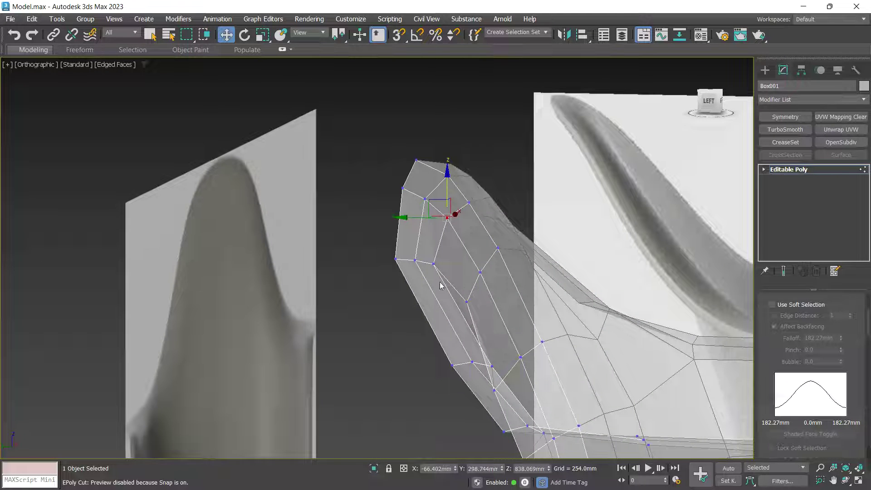
{"action": "left_click_drag", "start_coordinate": [384, 263], "coordinate": [399, 271]}
{"action": "scroll", "coordinate": [492, 285], "scroll_direction": "down", "scroll_amount": 2}
{"action": "mouse_move", "coordinate": [501, 293]}
{"action": "middle_mouse_down", "text": "alt"}
{"action": "mouse_move", "coordinate": [538, 308]}
{"action": "mouse_move", "coordinate": [496, 292]}
{"action": "middle_mouse_up", "text": "alt"}
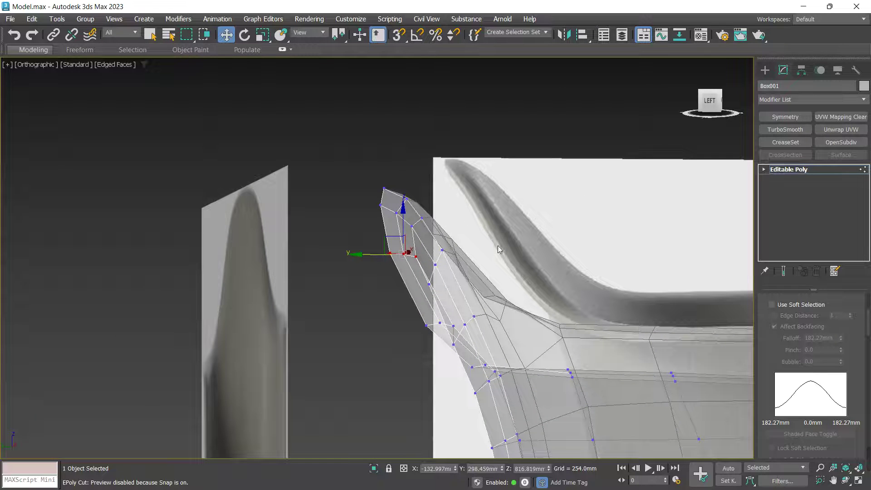
{"action": "middle_click_drag", "start_coordinate": [533, 317], "coordinate": [399, 311]}
{"action": "scroll", "coordinate": [360, 321], "scroll_direction": "down", "scroll_amount": 2}
{"action": "middle_click_drag", "start_coordinate": [304, 346], "coordinate": [400, 429]}
{"action": "scroll", "coordinate": [355, 328], "scroll_direction": "up", "scroll_amount": 2}
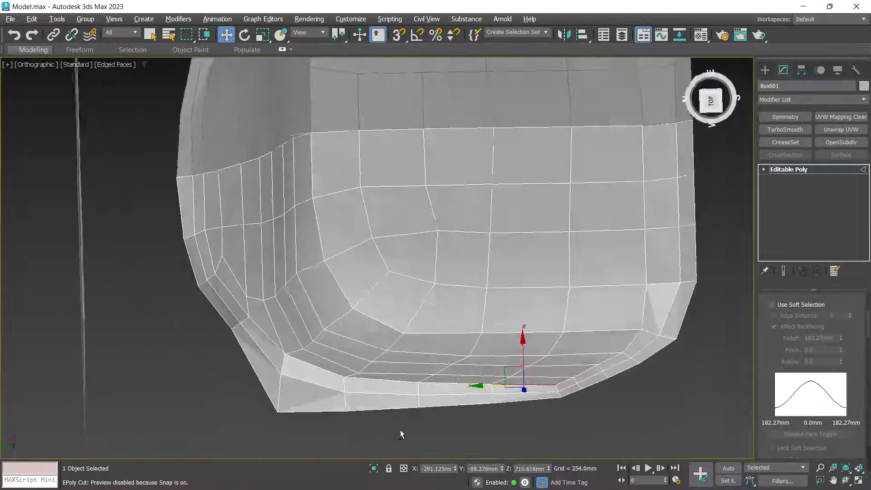
Move the outer rim vertices along the left armrest slightly outward in the Top view with edged faces shown
{"action": "key", "text": "t"}
{"action": "key", "text": "z"}
{"action": "scroll", "coordinate": [360, 234], "scroll_direction": "down", "scroll_amount": 5}
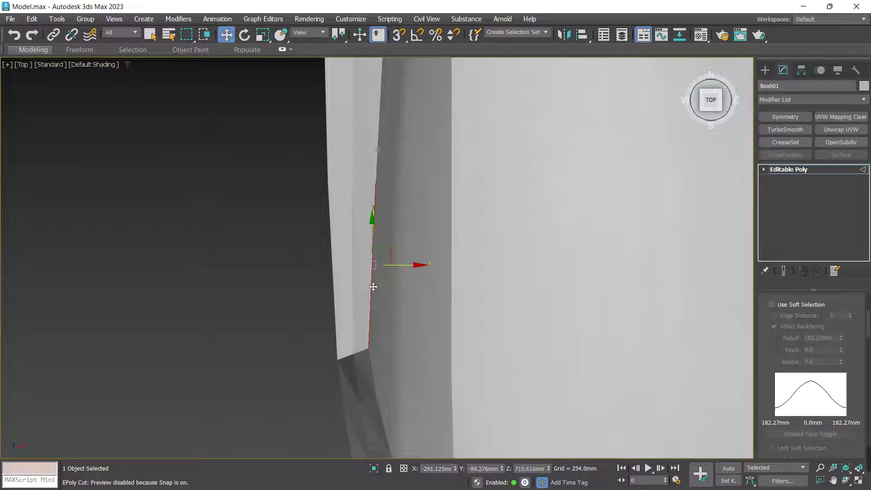
{"action": "key", "text": "F4"}
{"action": "key", "text": "1"}
{"action": "scroll", "coordinate": [292, 177], "scroll_direction": "down", "scroll_amount": 3}
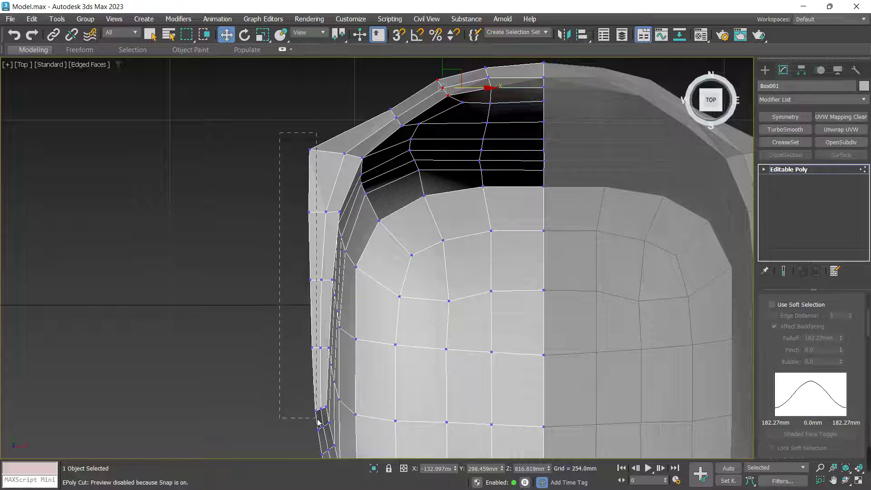
{"action": "left_click_drag", "start_coordinate": [348, 286], "coordinate": [348, 285]}
{"action": "key", "text": "1"}
{"action": "scroll", "coordinate": [290, 140], "scroll_direction": "up", "scroll_amount": 2}
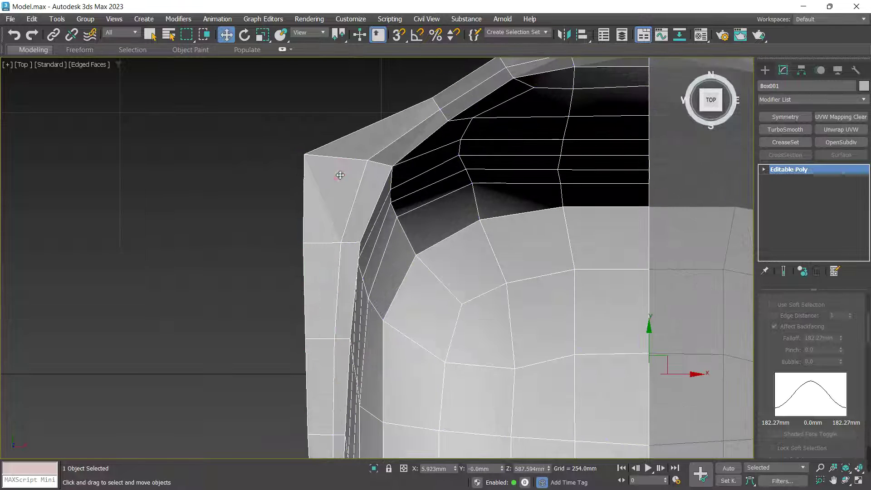
Round the left half's rear rim corner, moving the neighbouring outer rim vertex about 27 mm and the corner's middle vertex about 15 mm outward
{"action": "key", "text": "1"}
{"action": "left_click_drag", "start_coordinate": [291, 142], "coordinate": [344, 157]}
{"action": "scroll", "coordinate": [446, 91], "scroll_direction": "up", "scroll_amount": 2}
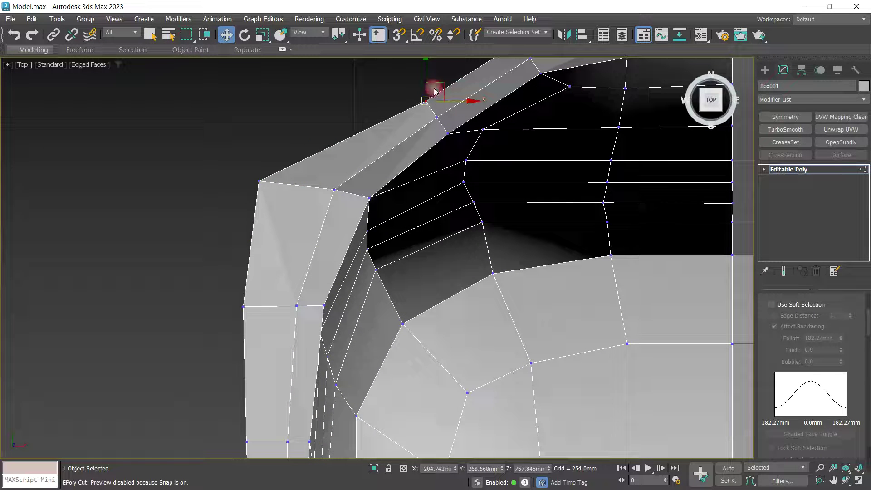
{"action": "scroll", "coordinate": [393, 227], "scroll_direction": "down", "scroll_amount": 2}
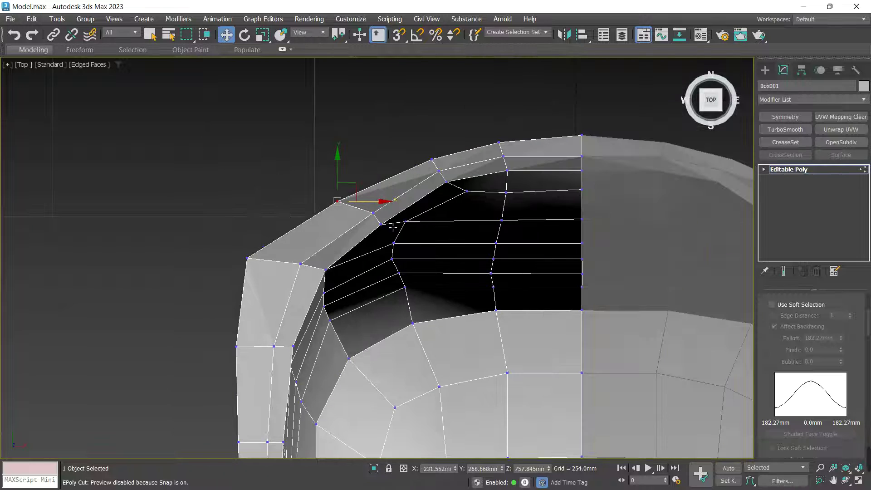
{"action": "middle_click_drag", "start_coordinate": [356, 269], "coordinate": [392, 159]}
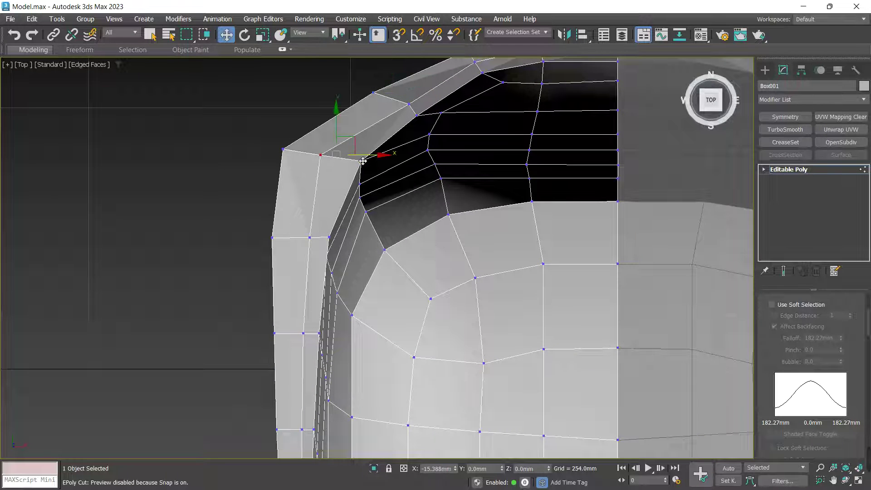
Move the outer rim vertex near the front end of the left armrest about 3.5 mm outward along X
{"action": "scroll", "coordinate": [355, 175], "scroll_direction": "up", "scroll_amount": 2}
{"action": "scroll", "coordinate": [321, 296], "scroll_direction": "up", "scroll_amount": 3}
{"action": "left_click_drag", "start_coordinate": [359, 352], "coordinate": [354, 362]}
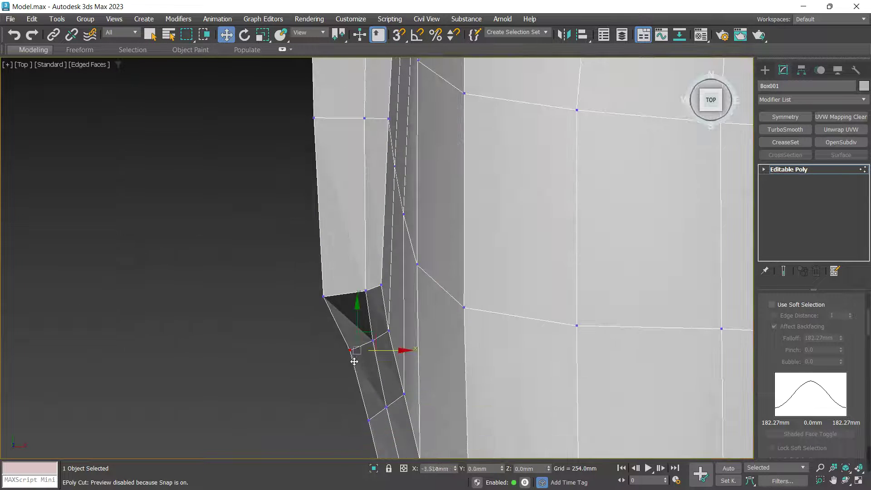
{"action": "middle_click_drag", "start_coordinate": [383, 427], "coordinate": [349, 267], "text": "alt"}
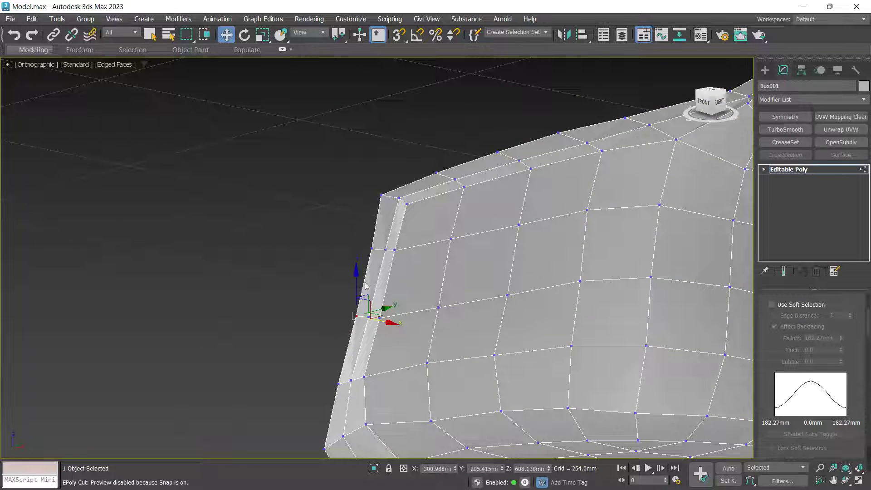
Inspect the left half in perspective and select the outer and middle rim vertices at the backrest shoulder
{"action": "key", "text": "p"}
{"action": "scroll", "coordinate": [379, 309], "scroll_direction": "down", "scroll_amount": 4}
{"action": "middle_click_drag", "start_coordinate": [386, 306], "coordinate": [486, 314], "text": "alt"}
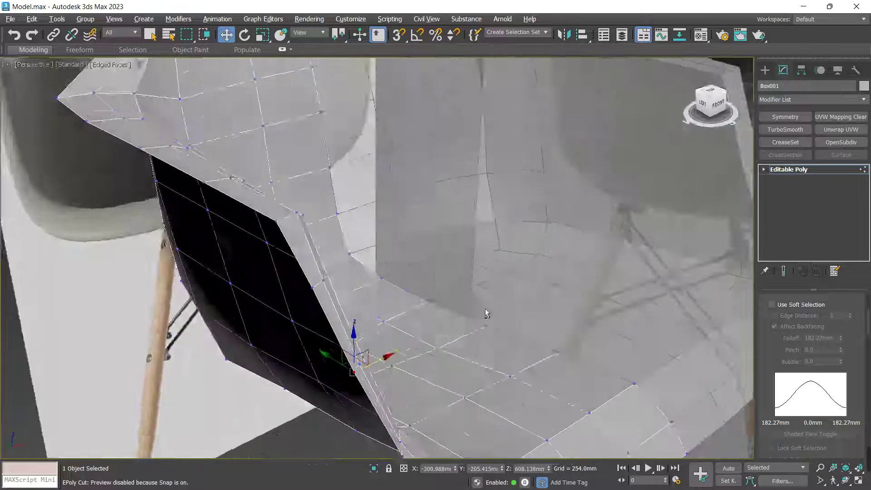
{"action": "scroll", "coordinate": [487, 314], "scroll_direction": "down", "scroll_amount": 3}
{"action": "middle_click_drag", "start_coordinate": [363, 299], "coordinate": [435, 272], "text": "alt"}
{"action": "middle_click_drag", "start_coordinate": [301, 252], "coordinate": [359, 243]}
{"action": "middle_click_drag", "start_coordinate": [358, 243], "coordinate": [316, 230], "text": "alt"}
{"action": "scroll", "coordinate": [184, 257], "scroll_direction": "up", "scroll_amount": 2}
{"action": "middle_click_drag", "start_coordinate": [195, 239], "coordinate": [347, 197]}
{"action": "scroll", "coordinate": [348, 197], "scroll_direction": "up", "scroll_amount": 4}
{"action": "scroll", "coordinate": [376, 189], "scroll_direction": "up", "scroll_amount": 3}
{"action": "left_click_drag", "start_coordinate": [338, 178], "coordinate": [389, 215]}
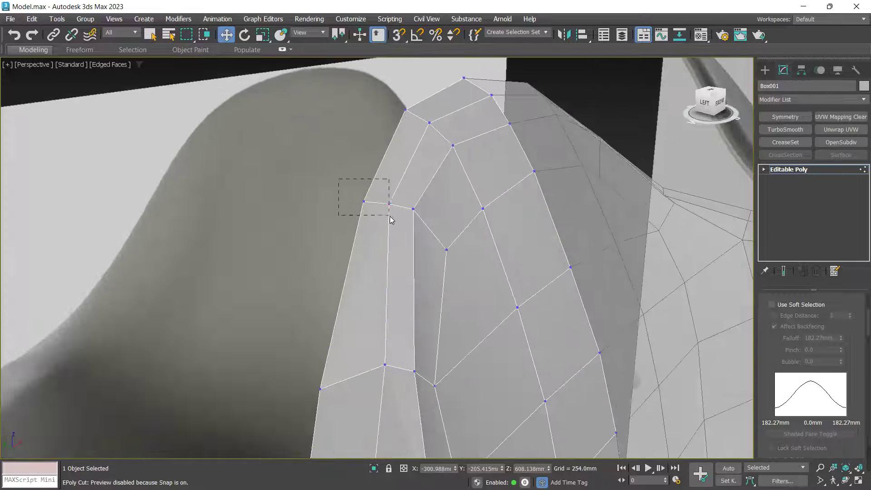
{"action": "middle_click_drag", "start_coordinate": [413, 224], "coordinate": [391, 252], "text": "alt"}
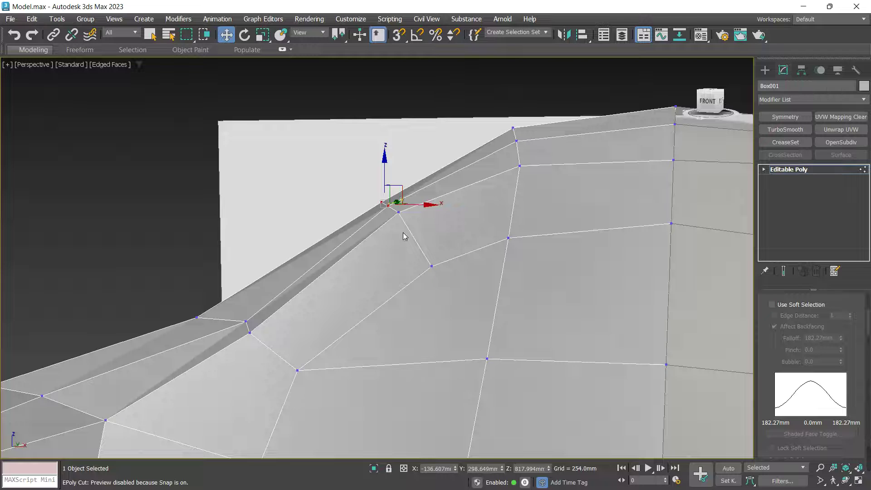
Move the inner rim vertex at the left backrest shoulder forward and slightly down, and leave vertex editing
{"action": "left_click_drag", "start_coordinate": [420, 217], "coordinate": [421, 211]}
{"action": "middle_click_drag", "start_coordinate": [423, 206], "coordinate": [448, 208], "text": "alt"}
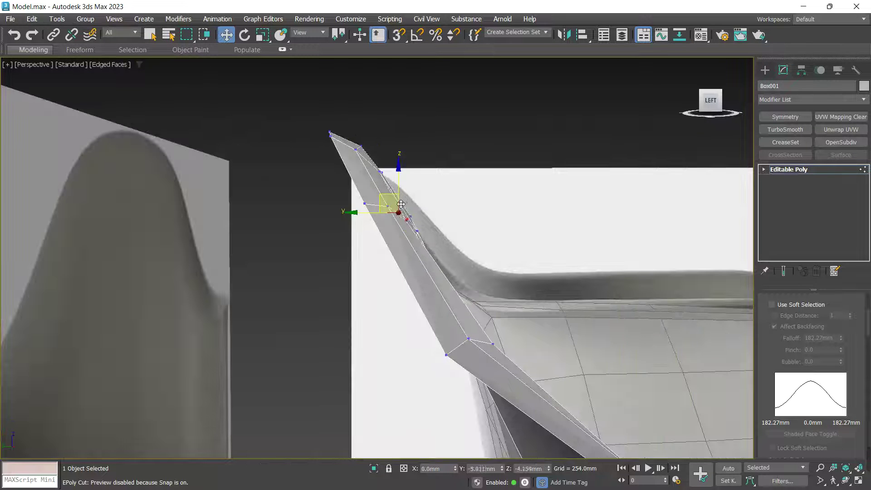
{"action": "left_click_drag", "start_coordinate": [401, 204], "coordinate": [402, 205]}
{"action": "middle_click_drag", "start_coordinate": [405, 213], "coordinate": [396, 228], "text": "alt"}
{"action": "key", "text": "1"}
Apply OpenSubdiv to the left half and compare its smoothed outline with the front reference in see-through display
{"action": "left_click", "coordinate": [834, 143]}
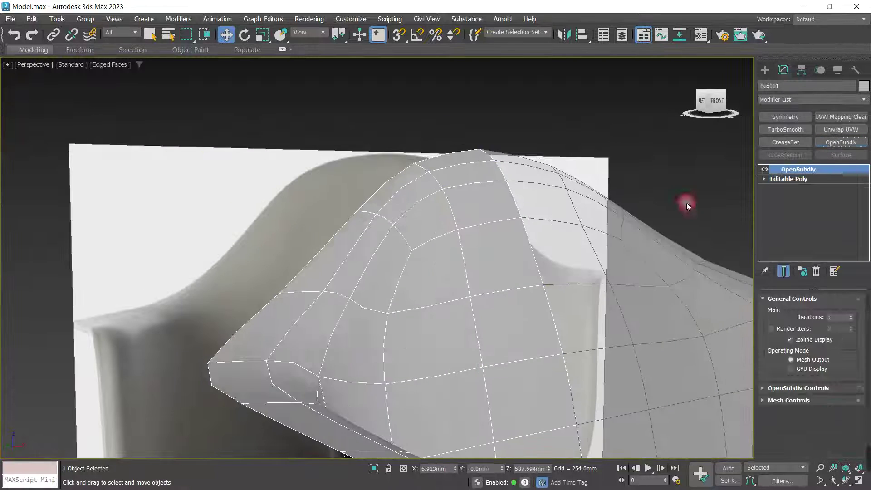
{"action": "middle_click_drag", "start_coordinate": [687, 203], "coordinate": [554, 264], "text": "alt"}
{"action": "key", "text": "F4"}
{"action": "scroll", "coordinate": [466, 243], "scroll_direction": "down", "scroll_amount": 5}
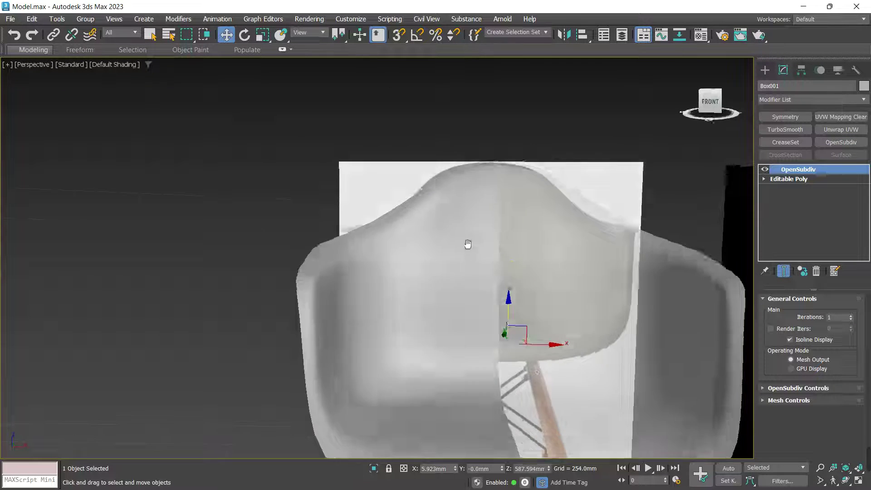
{"action": "mouse_move", "coordinate": [466, 243]}
{"action": "middle_mouse_down", "text": "alt"}
{"action": "mouse_move", "coordinate": [464, 266]}
{"action": "mouse_move", "coordinate": [467, 246]}
{"action": "middle_mouse_up", "text": "alt"}
{"action": "key", "text": "f"}
{"action": "scroll", "coordinate": [378, 209], "scroll_direction": "up", "scroll_amount": 10}
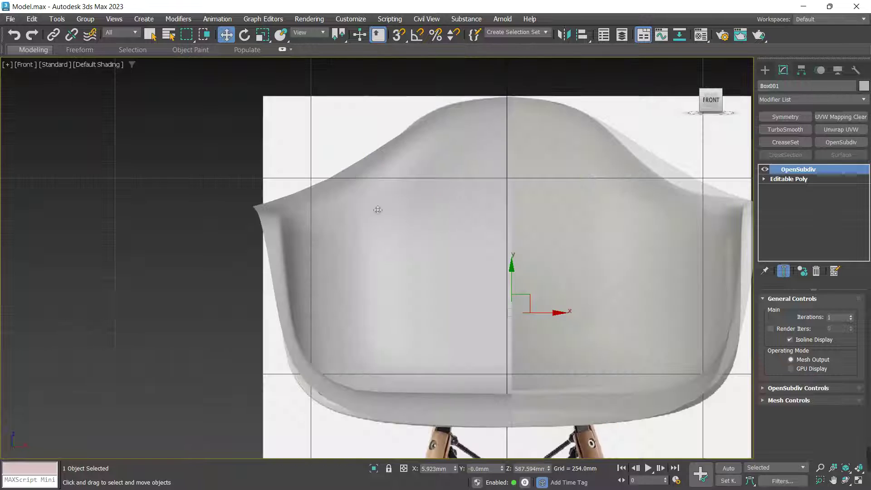
{"action": "key", "text": "alt+x"}
{"action": "middle_click_drag", "start_coordinate": [461, 177], "coordinate": [469, 227]}
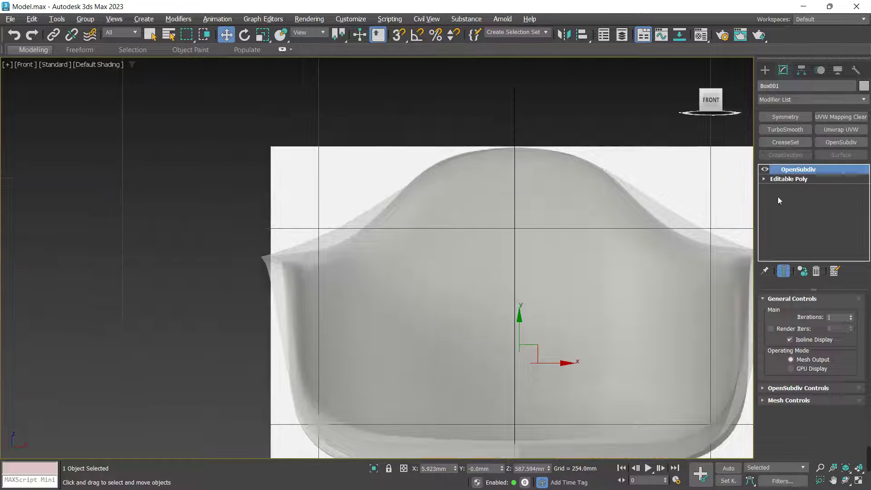
Remove OpenSubdiv from the left half and return to vertex editing with edged faces shown
{"action": "left_click", "coordinate": [815, 272]}
{"action": "key", "text": "F4"}
{"action": "scroll", "coordinate": [372, 220], "scroll_direction": "up", "scroll_amount": 6}
{"action": "key", "text": "1"}
Lower the three rim vertices at the left armrest-to-backrest transition about 15 mm in the Front view
{"action": "left_click_drag", "start_coordinate": [282, 202], "coordinate": [380, 267]}
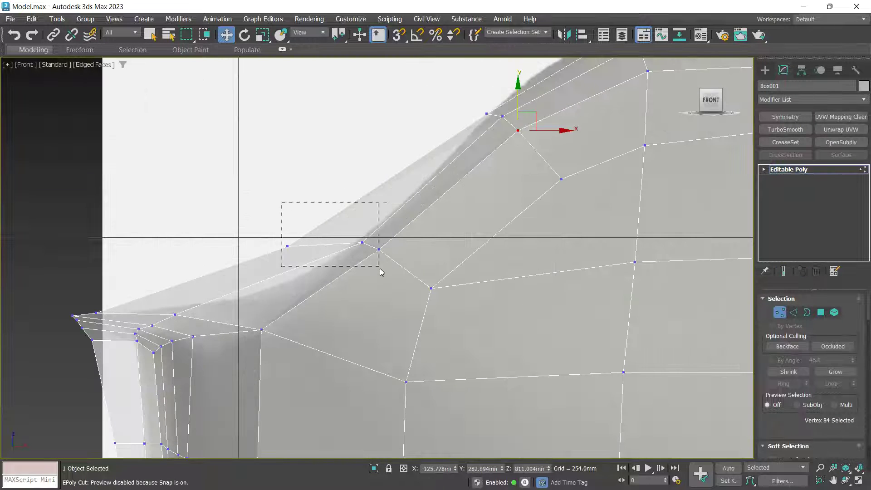
{"action": "left_click_drag", "start_coordinate": [350, 221], "coordinate": [357, 252]}
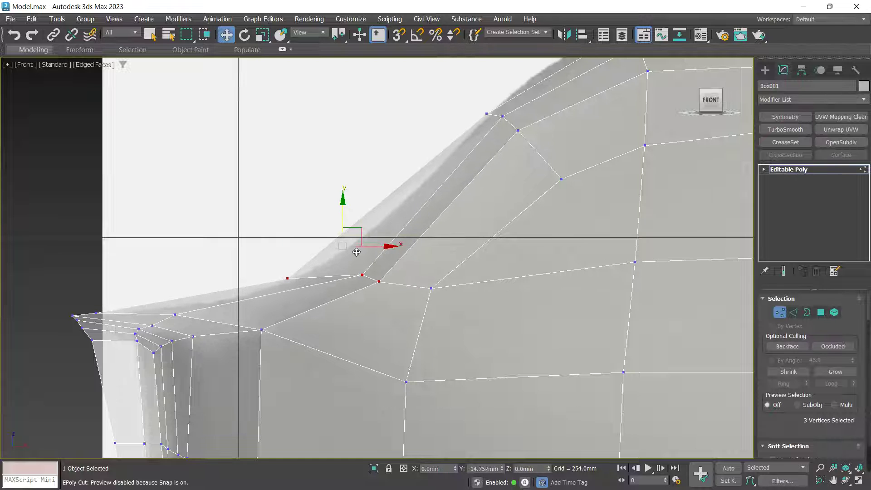
{"action": "left_click", "coordinate": [366, 314]}
{"action": "middle_click_drag", "start_coordinate": [281, 305], "coordinate": [309, 285]}
{"action": "scroll", "coordinate": [380, 286], "scroll_direction": "down", "scroll_amount": 2}
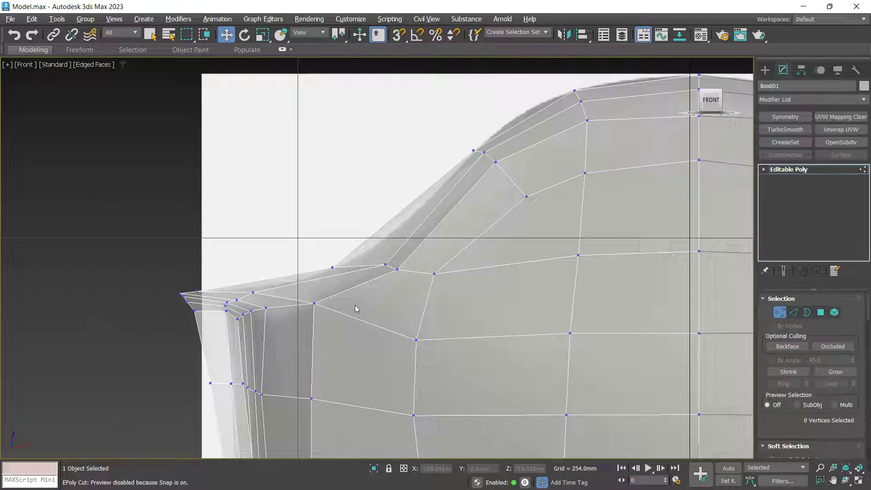
Move the middle rim vertex at the left armrest-to-backrest transition outward along X
{"action": "middle_click_drag", "start_coordinate": [453, 302], "coordinate": [420, 298]}
{"action": "scroll", "coordinate": [392, 265], "scroll_direction": "up", "scroll_amount": 3}
{"action": "left_click", "coordinate": [317, 254]}
{"action": "left_click_drag", "start_coordinate": [356, 254], "coordinate": [334, 258]}
{"action": "scroll", "coordinate": [391, 244], "scroll_direction": "down", "scroll_amount": 3}
{"action": "middle_click_drag", "start_coordinate": [390, 241], "coordinate": [353, 290]}
{"action": "scroll", "coordinate": [395, 186], "scroll_direction": "up", "scroll_amount": 3}
Shift the three rim vertices at the left backrest shoulder outward, adjust their height against the reference outline, and leave vertex editing
{"action": "left_click_drag", "start_coordinate": [386, 166], "coordinate": [412, 209]}
{"action": "middle_click_drag", "start_coordinate": [478, 162], "coordinate": [491, 178]}
{"action": "scroll", "coordinate": [498, 204], "scroll_direction": "down", "scroll_amount": 2}
{"action": "scroll", "coordinate": [499, 215], "scroll_direction": "down", "scroll_amount": 2}
{"action": "mouse_move", "coordinate": [495, 236]}
{"action": "middle_mouse_down"}
{"action": "mouse_move", "coordinate": [488, 110]}
{"action": "mouse_move", "coordinate": [489, 242]}
{"action": "middle_mouse_up"}
{"action": "scroll", "coordinate": [431, 206], "scroll_direction": "up", "scroll_amount": 2}
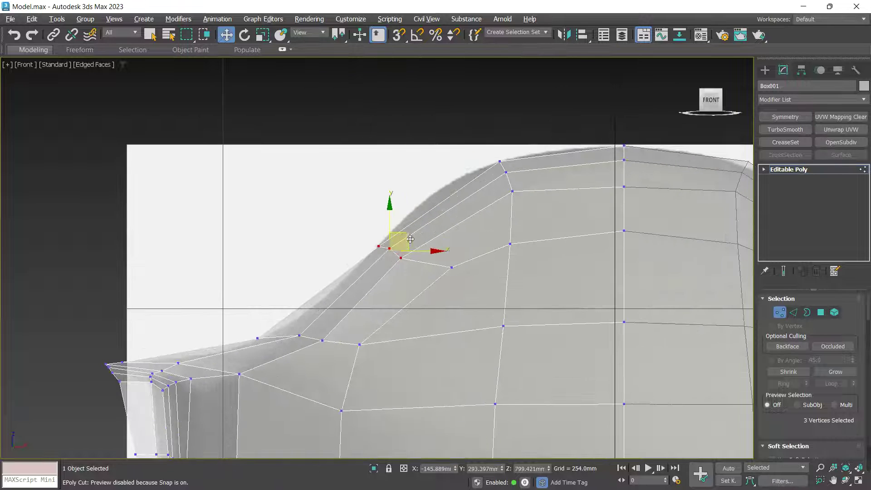
{"action": "left_click_drag", "start_coordinate": [410, 239], "coordinate": [410, 221]}
{"action": "key", "text": "1"}
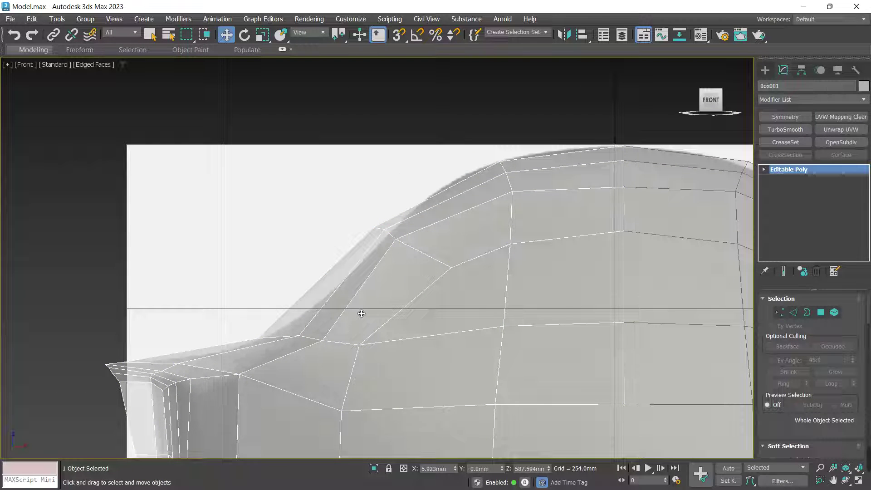
Raise the inner vertex at the left armrest-to-backrest transition slightly and shift the three adjacent rim vertices inward and upward in the Front view
{"action": "key", "text": "ctrl+q"}
{"action": "key", "text": "1"}
{"action": "scroll", "coordinate": [295, 350], "scroll_direction": "up", "scroll_amount": 2}
{"action": "mouse_move", "coordinate": [409, 363]}
{"action": "left_mouse_down"}
{"action": "mouse_move", "coordinate": [408, 344]}
{"action": "mouse_move", "coordinate": [403, 363]}
{"action": "mouse_move", "coordinate": [408, 354]}
{"action": "left_mouse_up"}
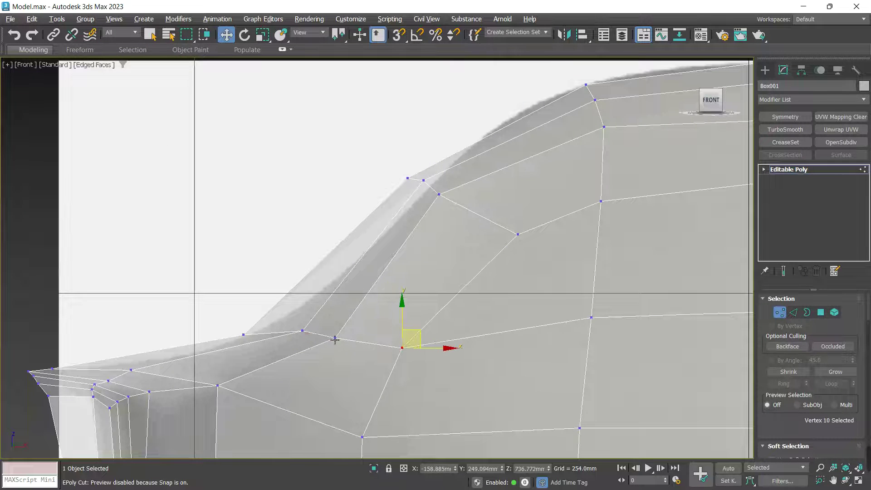
{"action": "left_click_drag", "start_coordinate": [218, 316], "coordinate": [345, 344]}
{"action": "left_click_drag", "start_coordinate": [313, 321], "coordinate": [342, 301]}
Shift the three rim vertices at the left backrest shoulder inward and upward, preview the smoothed outline, and return to vertex editing
{"action": "middle_click_drag", "start_coordinate": [405, 213], "coordinate": [359, 253]}
{"action": "left_click_drag", "start_coordinate": [350, 206], "coordinate": [431, 204]}
{"action": "key", "text": "1"}
{"action": "key", "text": "ctrl+q"}
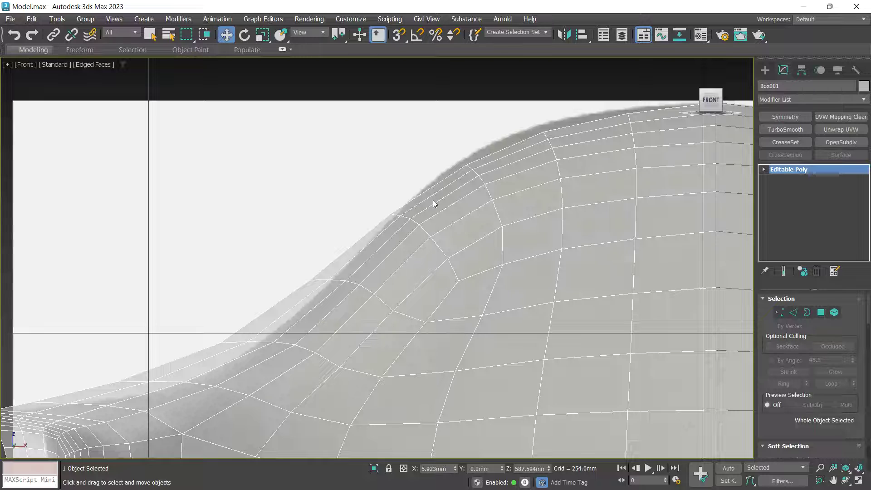
{"action": "key", "text": "ctrl+q"}
{"action": "scroll", "coordinate": [156, 336], "scroll_direction": "down", "scroll_amount": 2}
{"action": "scroll", "coordinate": [161, 365], "scroll_direction": "up", "scroll_amount": 2}
{"action": "middle_click_drag", "start_coordinate": [161, 368], "coordinate": [288, 275]}
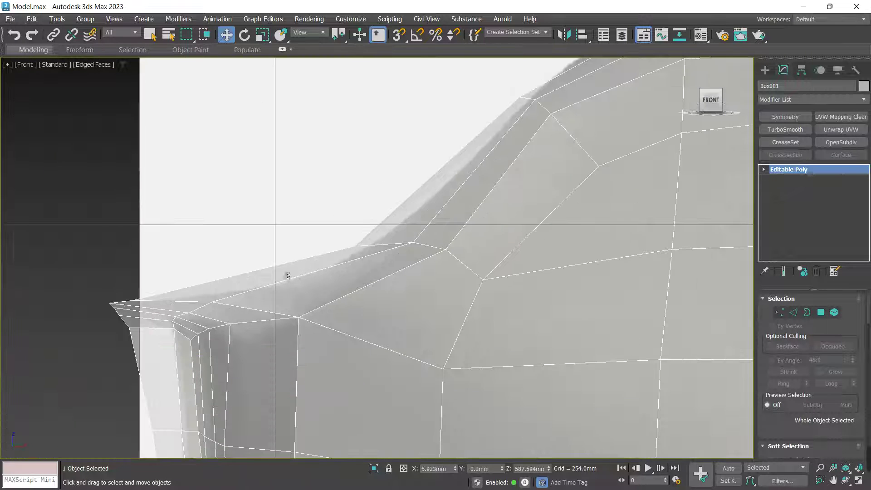
{"action": "key", "text": "1"}
{"action": "left_click_drag", "start_coordinate": [502, 289], "coordinate": [502, 289]}
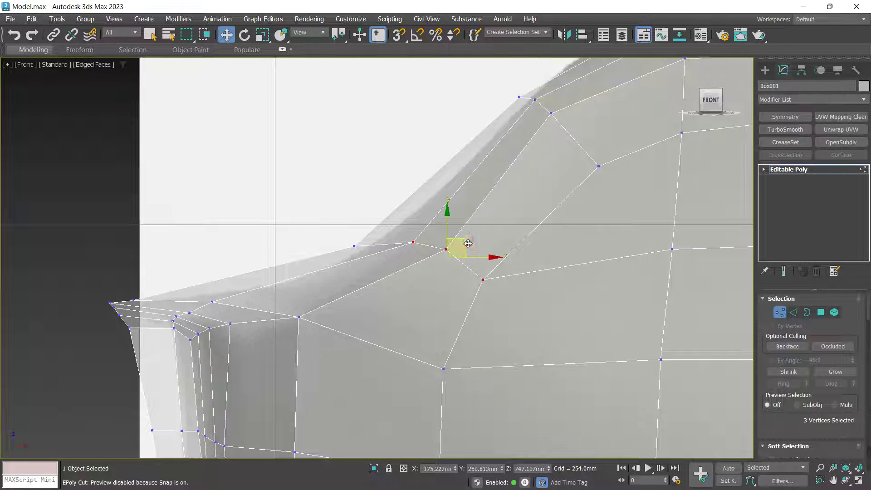
{"action": "left_click_drag", "start_coordinate": [473, 247], "coordinate": [478, 254]}
{"action": "key", "text": "ctrl+z"}
Move the four vertices across the left armrest-to-backrest transition inward along X by about 8 mm
{"action": "left_click_drag", "start_coordinate": [344, 232], "coordinate": [493, 282]}
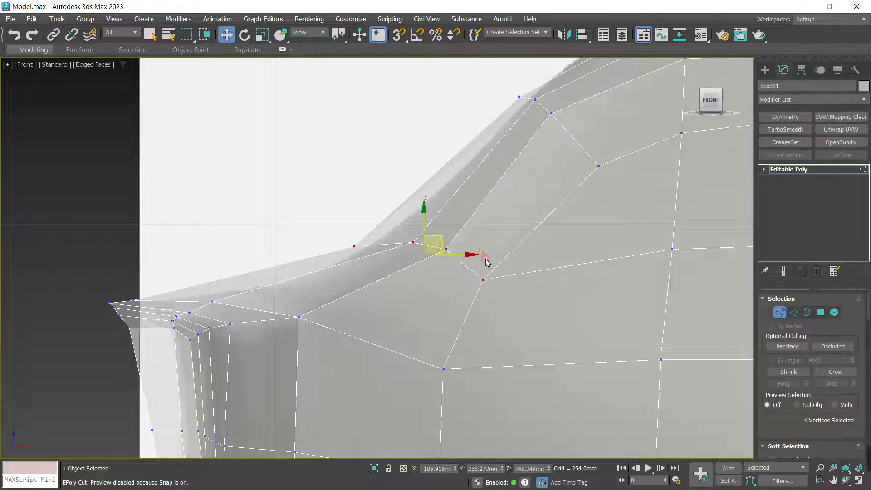
{"action": "left_click_drag", "start_coordinate": [457, 256], "coordinate": [475, 263]}
{"action": "middle_click_drag", "start_coordinate": [509, 265], "coordinate": [366, 284]}
{"action": "scroll", "coordinate": [367, 284], "scroll_direction": "down", "scroll_amount": 2}
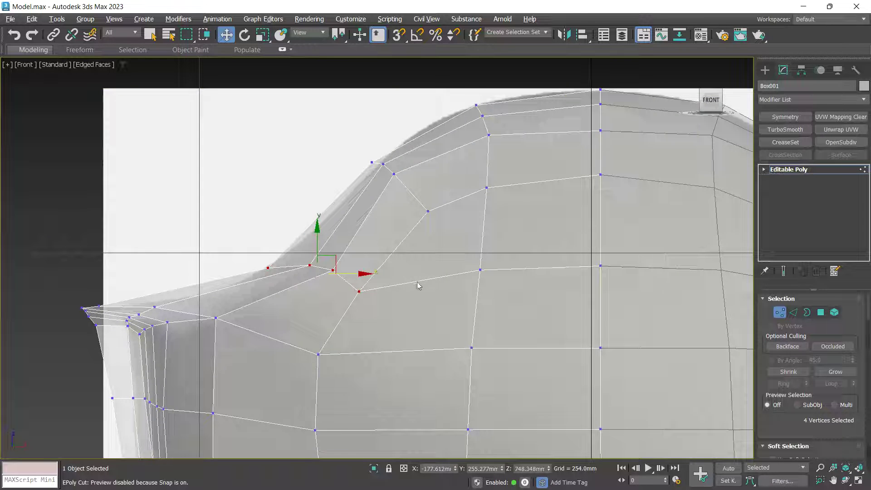
Move the three left shoulder rim vertices outward about 4 mm and nudge the three upper backrest rim vertices outward to match the reference outline
{"action": "scroll", "coordinate": [447, 297], "scroll_direction": "down", "scroll_amount": 2}
{"action": "scroll", "coordinate": [457, 177], "scroll_direction": "up", "scroll_amount": 3}
{"action": "left_click_drag", "start_coordinate": [424, 231], "coordinate": [417, 227]}
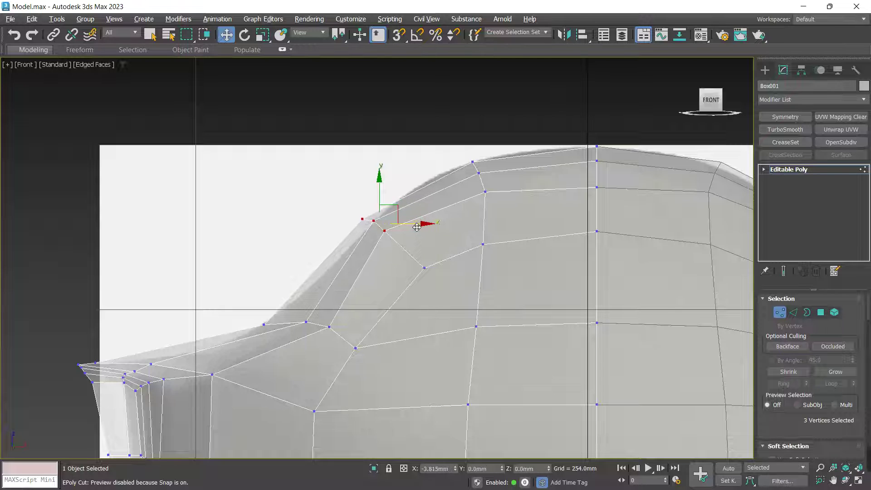
{"action": "left_click_drag", "start_coordinate": [515, 176], "coordinate": [510, 177]}
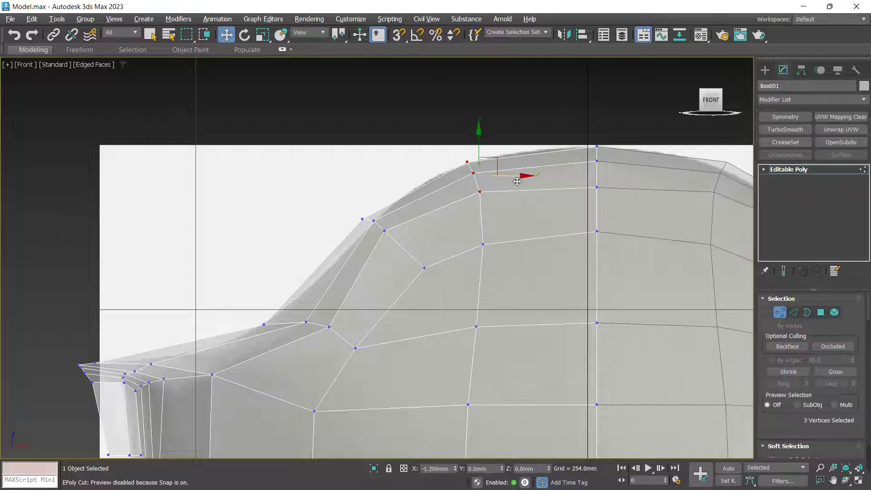
{"action": "key", "text": "1"}
Nudge a vertex on the lower left part of the backrest along X in the Perspective view
{"action": "middle_click_drag", "start_coordinate": [486, 286], "coordinate": [479, 216]}
{"action": "scroll", "coordinate": [447, 289], "scroll_direction": "down", "scroll_amount": 5}
{"action": "key", "text": "p"}
{"action": "scroll", "coordinate": [480, 218], "scroll_direction": "up", "scroll_amount": 4}
{"action": "key", "text": "1"}
{"action": "left_click_drag", "start_coordinate": [441, 175], "coordinate": [499, 248]}
{"action": "middle_click_drag", "start_coordinate": [499, 248], "coordinate": [492, 218], "text": "alt"}
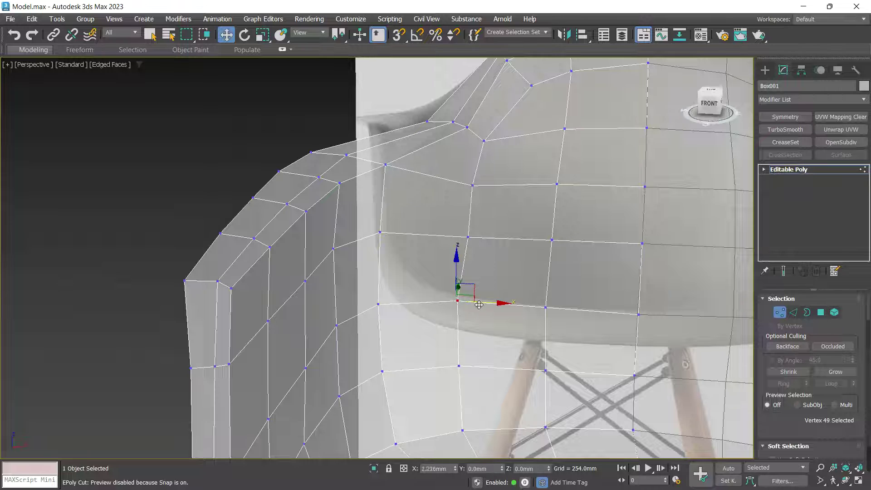
{"action": "left_click_drag", "start_coordinate": [499, 310], "coordinate": [498, 310]}
{"action": "middle_click_drag", "start_coordinate": [485, 309], "coordinate": [472, 337], "text": "alt"}
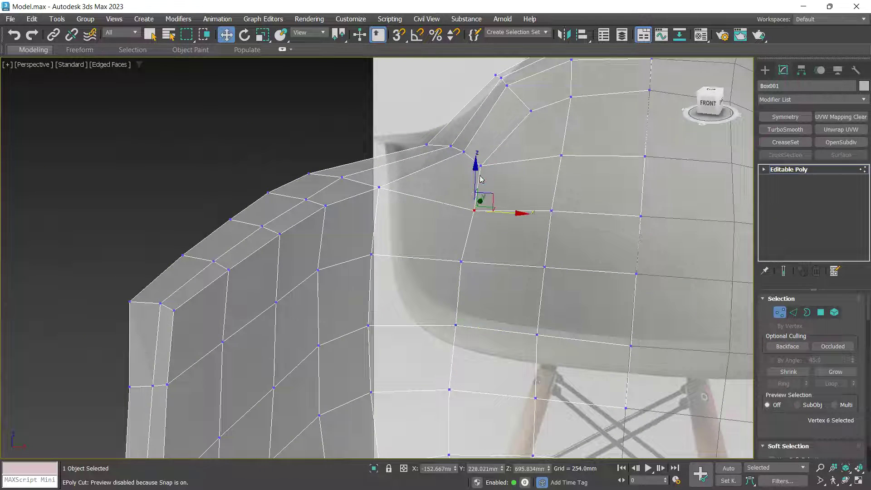
Shift the three armrest rim vertices beside the backrest forward along Y and move the inner corner vertex below them backward about 9 mm
{"action": "middle_click_drag", "start_coordinate": [503, 172], "coordinate": [422, 216], "text": "alt"}
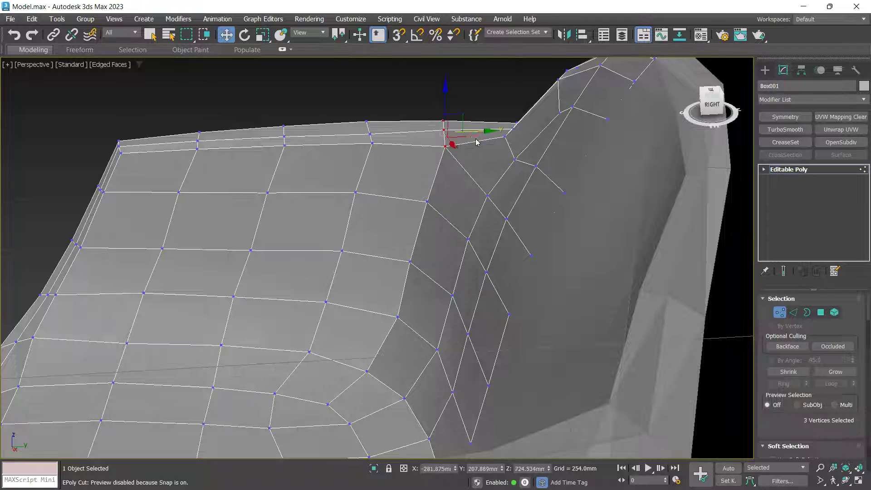
{"action": "left_click_drag", "start_coordinate": [476, 142], "coordinate": [473, 137]}
{"action": "left_click_drag", "start_coordinate": [410, 261], "coordinate": [425, 258]}
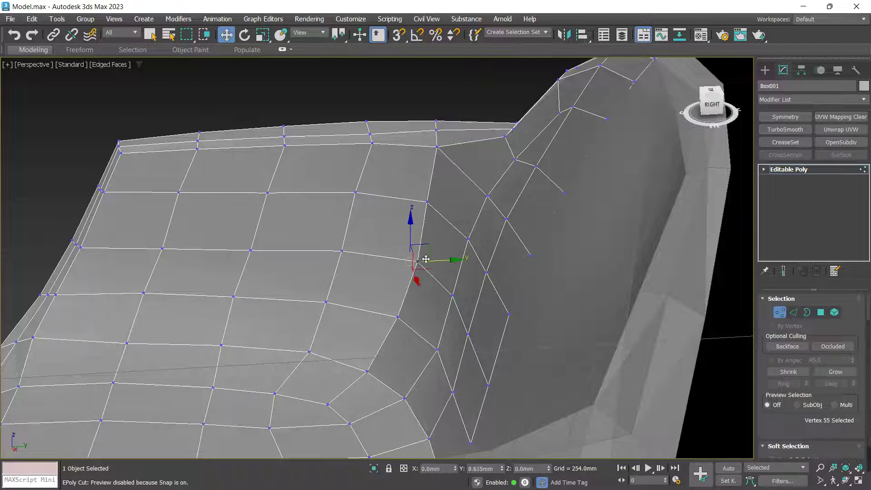
{"action": "middle_click_drag", "start_coordinate": [417, 263], "coordinate": [390, 272], "text": "alt"}
{"action": "key", "text": "1"}
Preview the left half with OpenSubdiv, then remove the modifier
{"action": "scroll", "coordinate": [475, 313], "scroll_direction": "down", "scroll_amount": 4}
{"action": "left_click", "coordinate": [840, 141]}
{"action": "scroll", "coordinate": [397, 268], "scroll_direction": "up", "scroll_amount": 3}
{"action": "middle_click_drag", "start_coordinate": [443, 267], "coordinate": [391, 257], "text": "alt"}
{"action": "left_click", "coordinate": [815, 271]}
Nudge the vertices at the left backrest shoulder and the armrest-to-backrest transition along Y, then leave vertex editing
{"action": "key", "text": "1"}
{"action": "scroll", "coordinate": [538, 262], "scroll_direction": "up", "scroll_amount": 3}
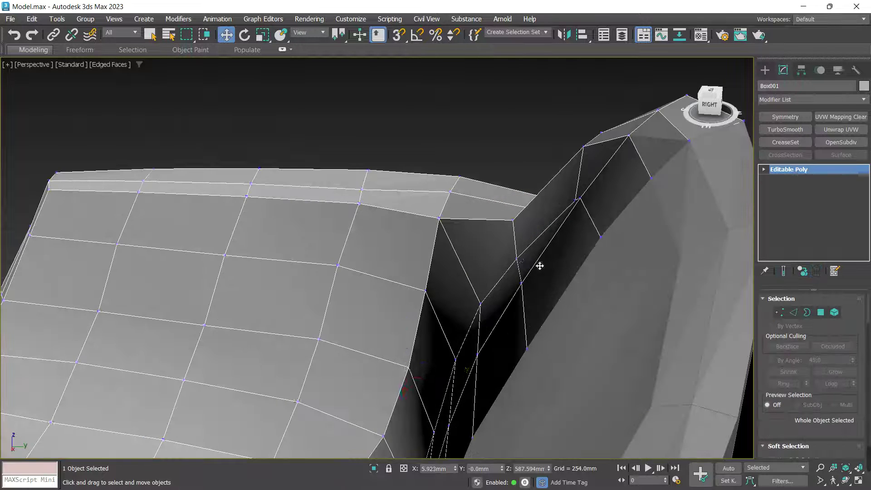
{"action": "key", "text": "alt+c"}
{"action": "left_click_drag", "start_coordinate": [595, 206], "coordinate": [595, 204]}
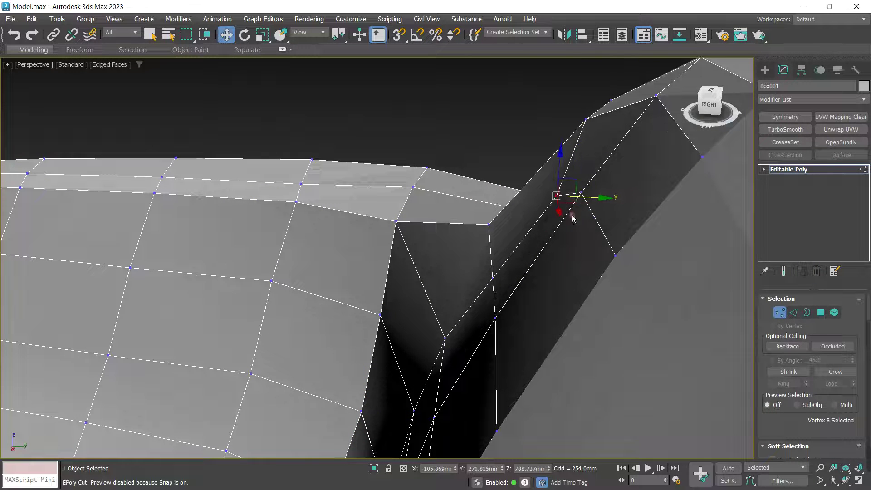
{"action": "left_click_drag", "start_coordinate": [495, 281], "coordinate": [491, 282]}
{"action": "middle_click_drag", "start_coordinate": [529, 278], "coordinate": [546, 260], "text": "alt"}
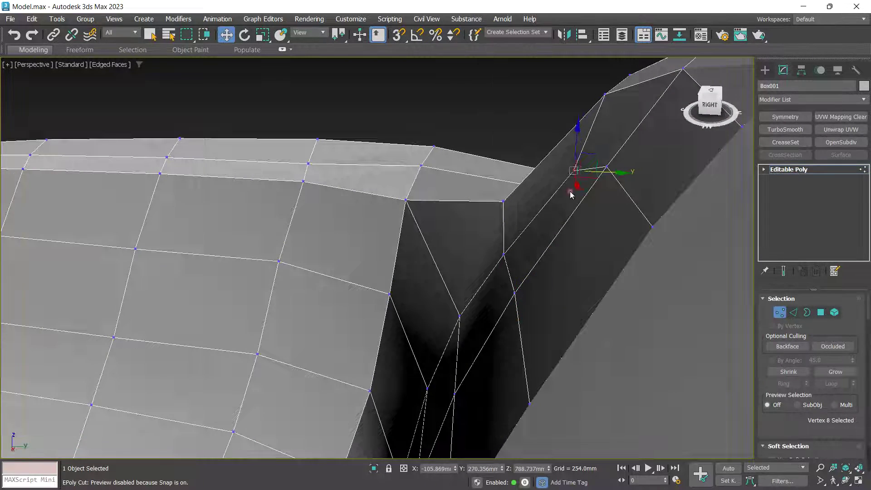
{"action": "middle_click_drag", "start_coordinate": [569, 192], "coordinate": [408, 276], "text": "alt"}
{"action": "key", "text": "1"}
Clone both halves of the chair shell sideways along X and hide the clones
{"action": "scroll", "coordinate": [584, 303], "scroll_direction": "down", "scroll_amount": 4}
{"action": "scroll", "coordinate": [454, 326], "scroll_direction": "down", "scroll_amount": 3}
{"action": "left_click", "coordinate": [470, 338], "text": "ctrl"}
{"action": "middle_click_drag", "start_coordinate": [470, 336], "coordinate": [469, 357], "text": "alt"}
{"action": "left_click_drag", "start_coordinate": [488, 319], "coordinate": [105, 310], "text": "shift"}
{"action": "left_click", "coordinate": [435, 298]}
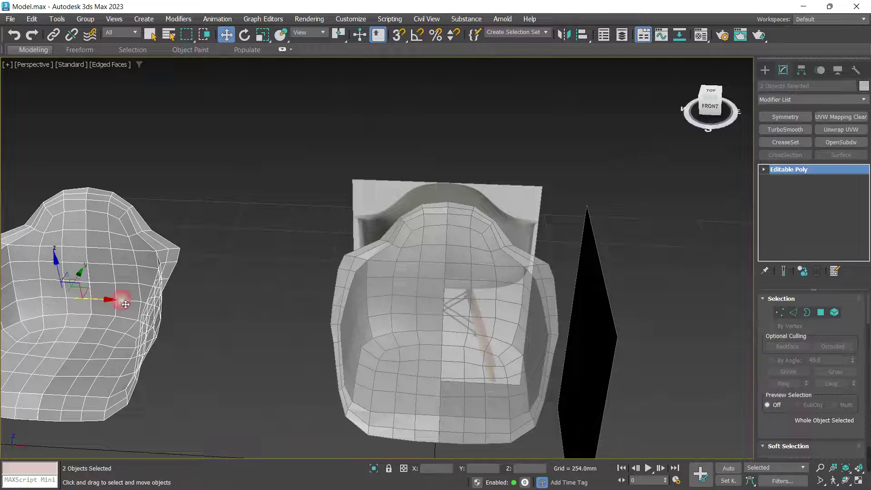
{"action": "right_click", "coordinate": [121, 258]}
{"action": "left_click", "coordinate": [154, 236]}
Convert the left half of the shell to an Editable Poly
{"action": "left_click", "coordinate": [409, 335]}
{"action": "scroll", "coordinate": [386, 313], "scroll_direction": "up", "scroll_amount": 3}
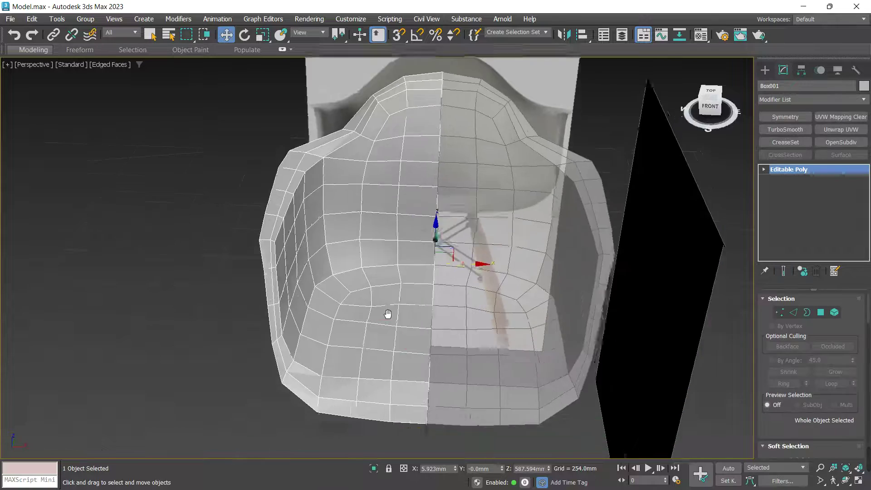
{"action": "mouse_move", "coordinate": [387, 313]}
{"action": "middle_mouse_down", "text": "alt"}
{"action": "mouse_move", "coordinate": [385, 270]}
{"action": "mouse_move", "coordinate": [387, 314]}
{"action": "middle_mouse_up", "text": "alt"}
{"action": "mouse_move", "coordinate": [401, 273]}
{"action": "middle_mouse_down", "text": "alt"}
{"action": "mouse_move", "coordinate": [403, 290]}
{"action": "mouse_move", "coordinate": [400, 271]}
{"action": "middle_mouse_up", "text": "alt"}
{"action": "right_click", "coordinate": [396, 253]}
{"action": "mouse_move", "coordinate": [495, 404]}
{"action": "left_click", "coordinate": [555, 414]}
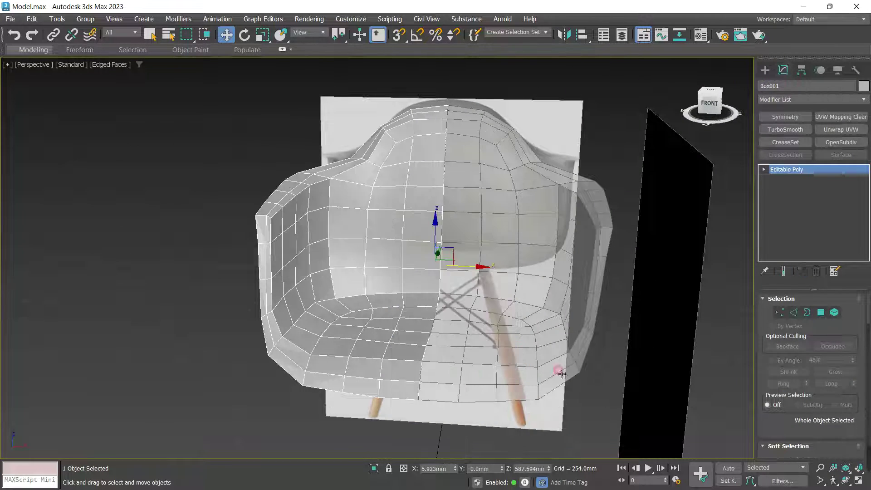
Try to attach the mirrored right half to the left half
{"action": "right_click", "coordinate": [554, 277]}
{"action": "left_click", "coordinate": [538, 192]}
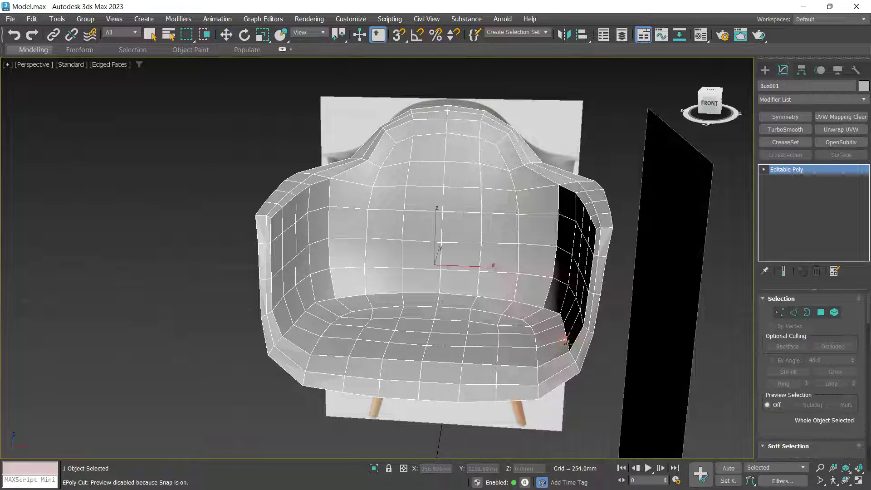
{"action": "middle_click_drag", "start_coordinate": [495, 367], "coordinate": [504, 313], "text": "alt"}
{"action": "key", "text": "w"}
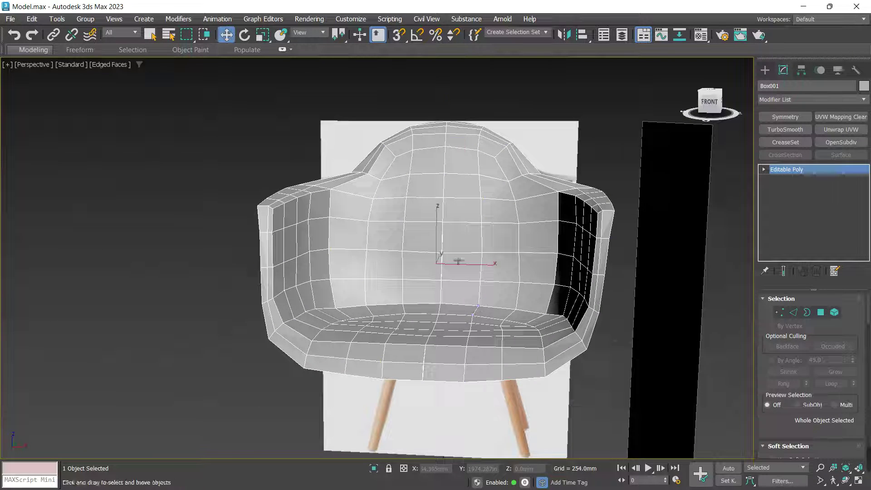
{"action": "key", "text": "1"}
{"action": "key", "text": "1"}
Delete the right half and apply a Symmetry modifier to the left half, mirrored on X with Flip enabled
{"action": "left_click", "coordinate": [535, 292]}
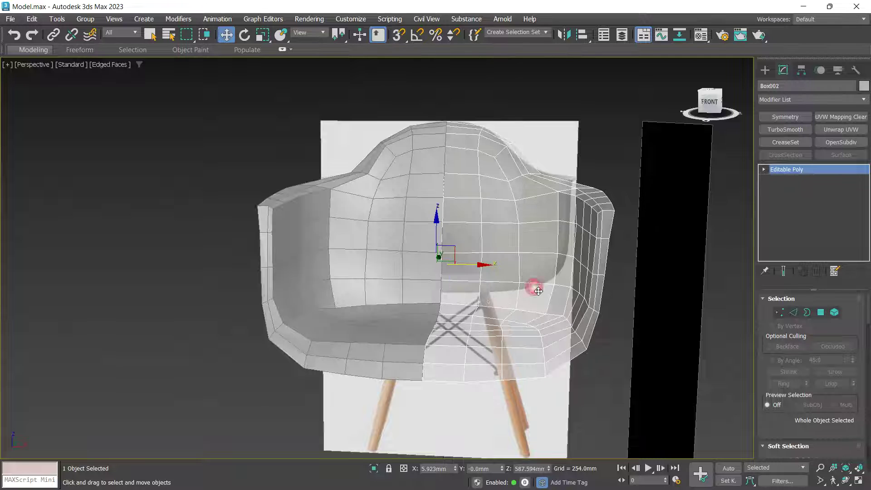
{"action": "key", "text": "Delete"}
{"action": "left_click", "coordinate": [435, 276]}
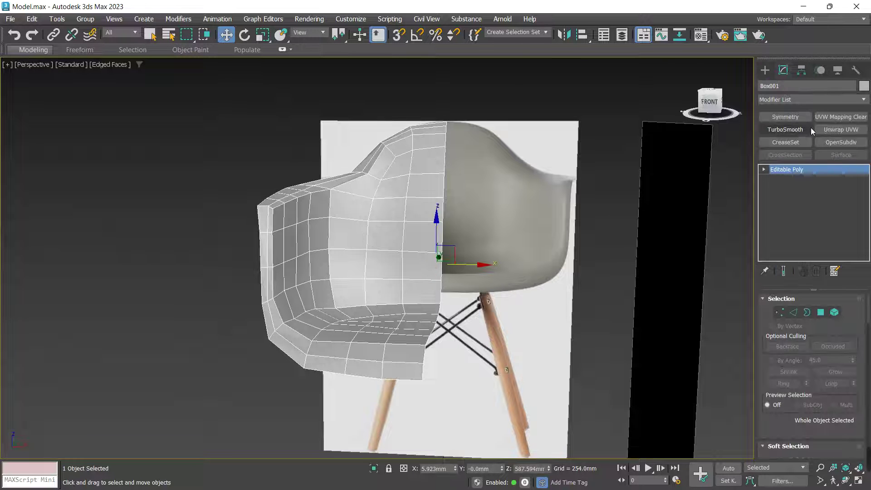
{"action": "left_click", "coordinate": [792, 119]}
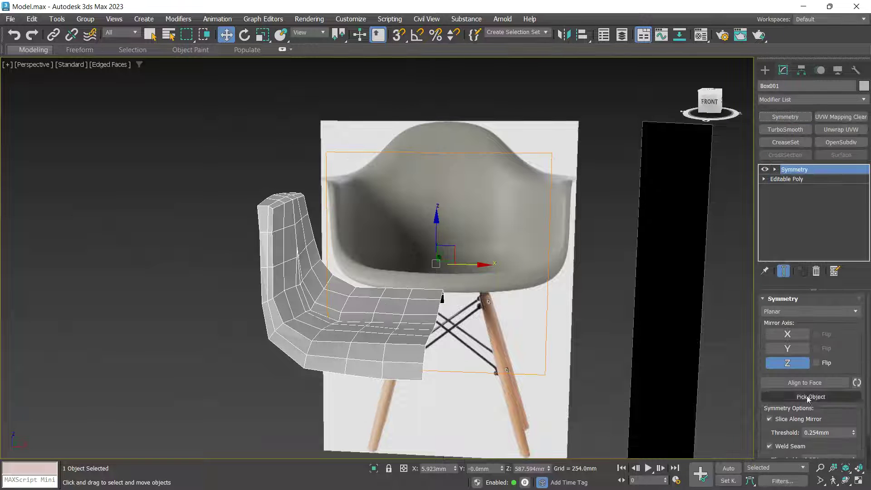
{"action": "left_click", "coordinate": [798, 339]}
{"action": "left_click", "coordinate": [803, 365]}
{"action": "left_click", "coordinate": [819, 336]}
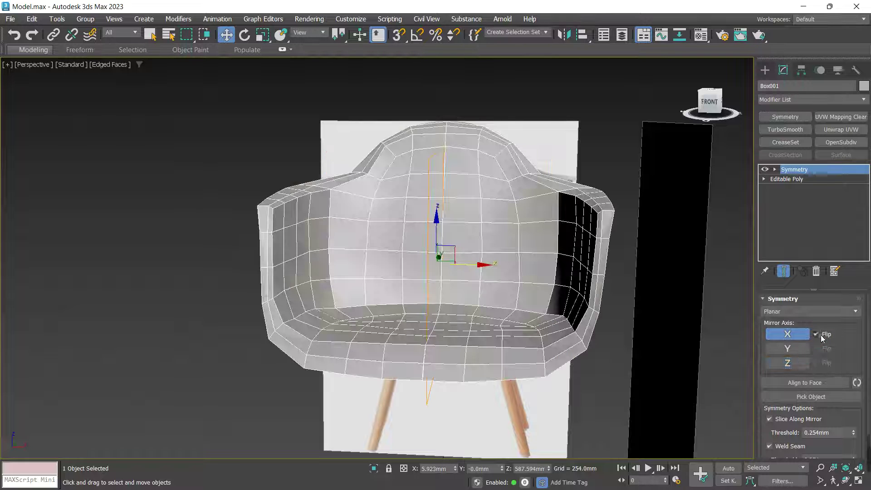
Move the Symmetry mirror plane to about X -2.32 mm in the Front view to fit the reference's centre line
{"action": "middle_click_drag", "start_coordinate": [544, 289], "coordinate": [540, 317], "text": "alt"}
{"action": "key", "text": "f"}
{"action": "scroll", "coordinate": [546, 313], "scroll_direction": "down", "scroll_amount": 5}
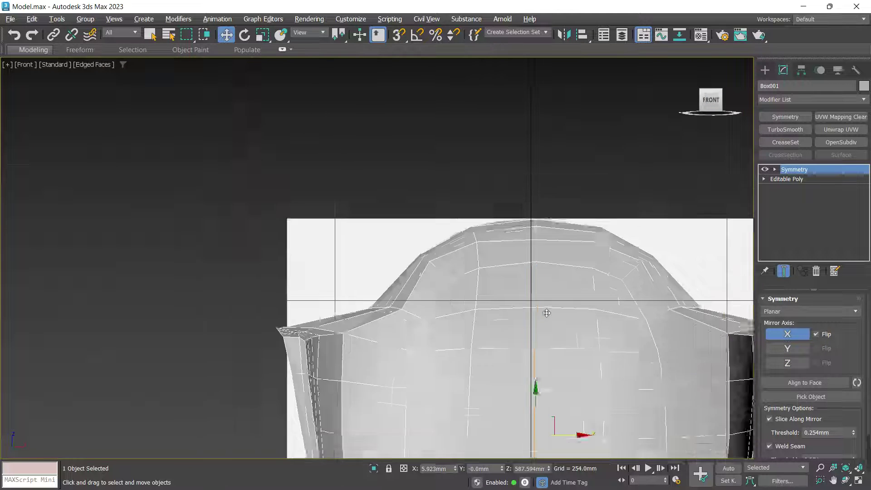
{"action": "scroll", "coordinate": [550, 325], "scroll_direction": "up", "scroll_amount": 2}
{"action": "middle_click_drag", "start_coordinate": [628, 364], "coordinate": [525, 254]}
{"action": "right_click", "coordinate": [495, 281]}
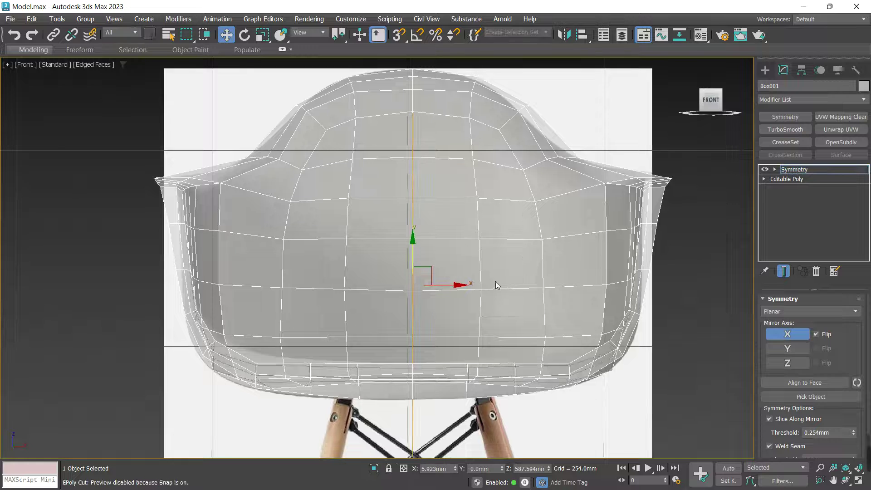
{"action": "mouse_move", "coordinate": [462, 292]}
{"action": "left_mouse_down"}
{"action": "mouse_move", "coordinate": [447, 292]}
{"action": "mouse_move", "coordinate": [456, 295]}
{"action": "left_mouse_up"}
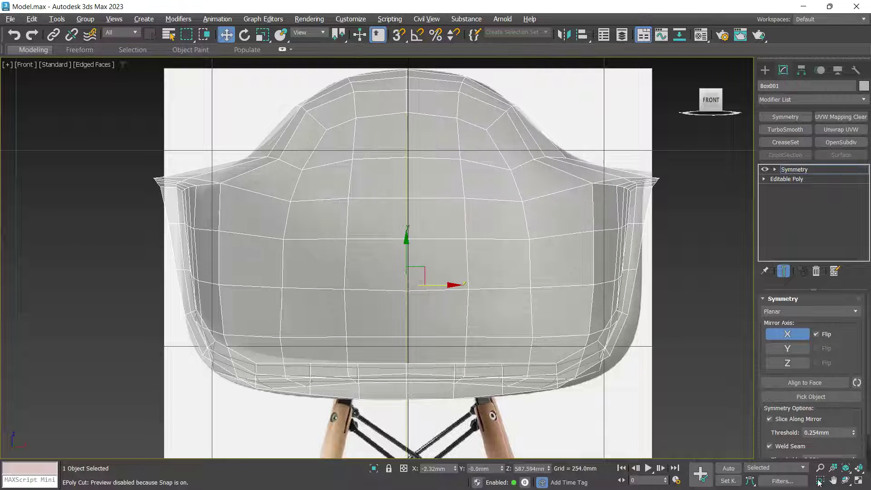
{"action": "mouse_move", "coordinate": [737, 461]}
{"action": "scroll", "coordinate": [527, 310], "scroll_direction": "down", "scroll_amount": 2}
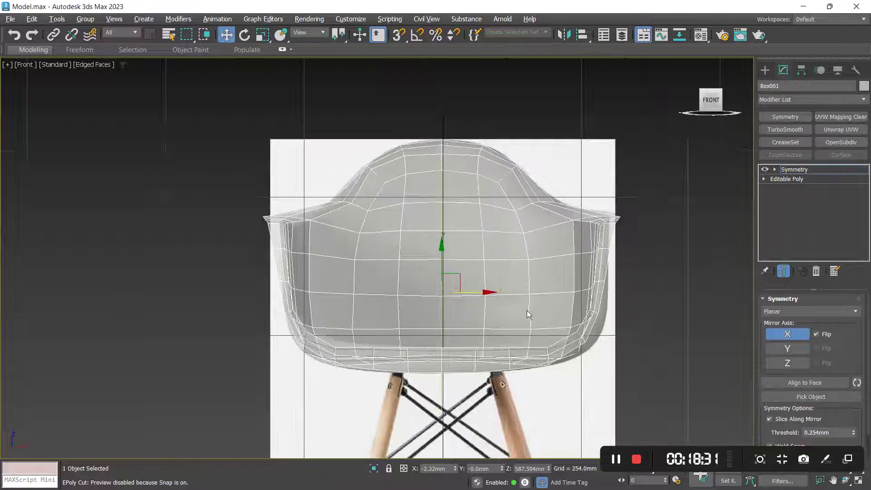
Convert the mirrored chair shell to an Editable Poly in the Perspective view
{"action": "key", "text": "p"}
{"action": "middle_click_drag", "start_coordinate": [645, 326], "coordinate": [457, 298], "text": "alt"}
{"action": "right_click", "coordinate": [457, 298]}
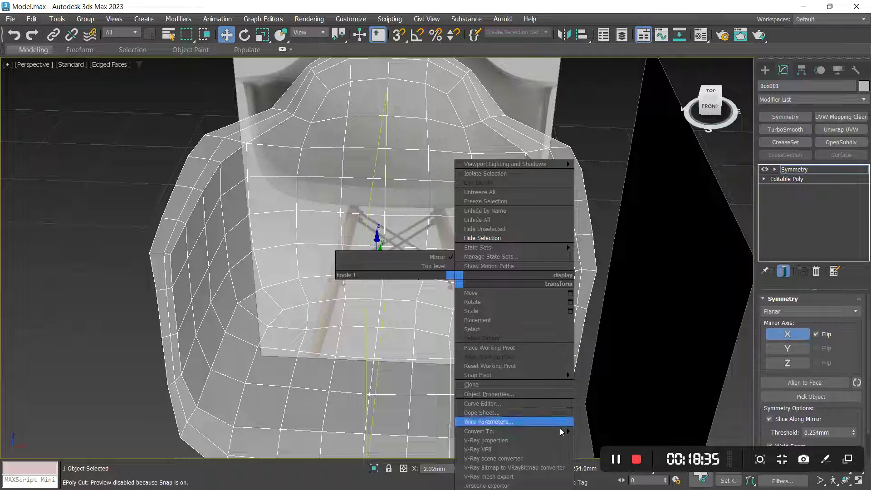
{"action": "mouse_move", "coordinate": [562, 430]}
{"action": "left_click", "coordinate": [606, 439]}
Adjust the height of the centre vertices where the backrest meets the seat, leave vertex editing, and turn off see-through display
{"action": "middle_click_drag", "start_coordinate": [563, 430], "coordinate": [445, 337], "text": "alt"}
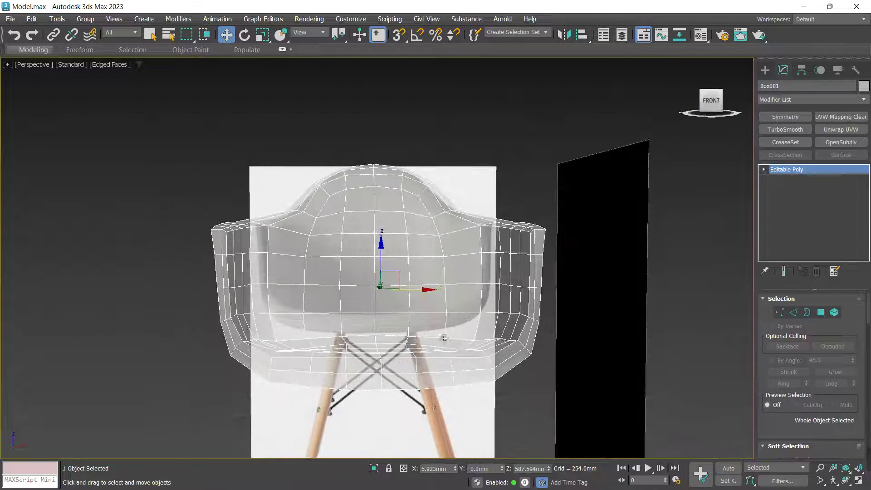
{"action": "scroll", "coordinate": [445, 338], "scroll_direction": "up", "scroll_amount": 5}
{"action": "key", "text": "1"}
{"action": "left_click_drag", "start_coordinate": [339, 315], "coordinate": [385, 346]}
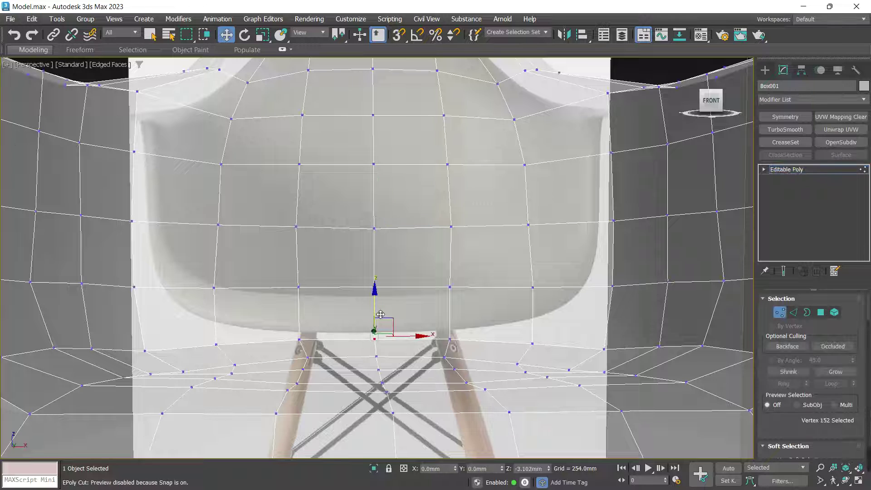
{"action": "left_click_drag", "start_coordinate": [380, 314], "coordinate": [376, 332]}
{"action": "left_click_drag", "start_coordinate": [447, 344], "coordinate": [451, 345]}
{"action": "middle_click_drag", "start_coordinate": [386, 330], "coordinate": [378, 313], "text": "alt"}
{"action": "key", "text": "1"}
{"action": "key", "text": "alt+x"}
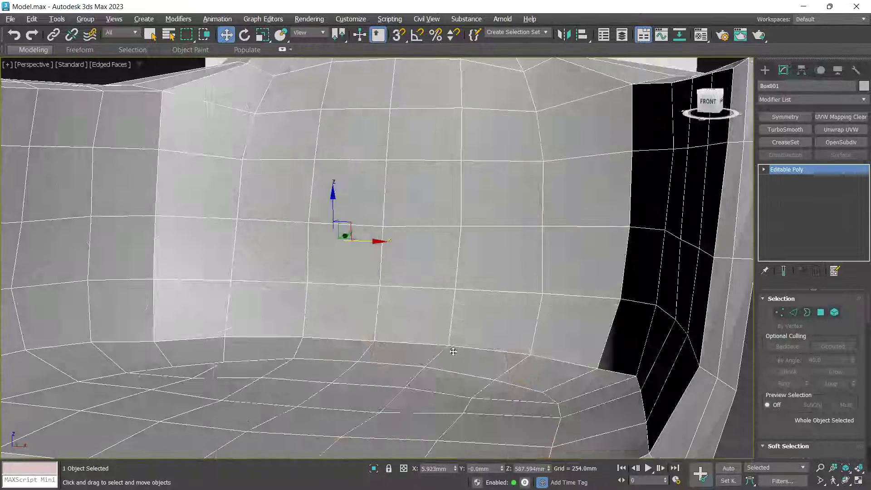
Apply OpenSubdiv to the whole shell and inspect it from above and the side without edged faces
{"action": "middle_click_drag", "start_coordinate": [422, 339], "coordinate": [475, 402], "text": "alt"}
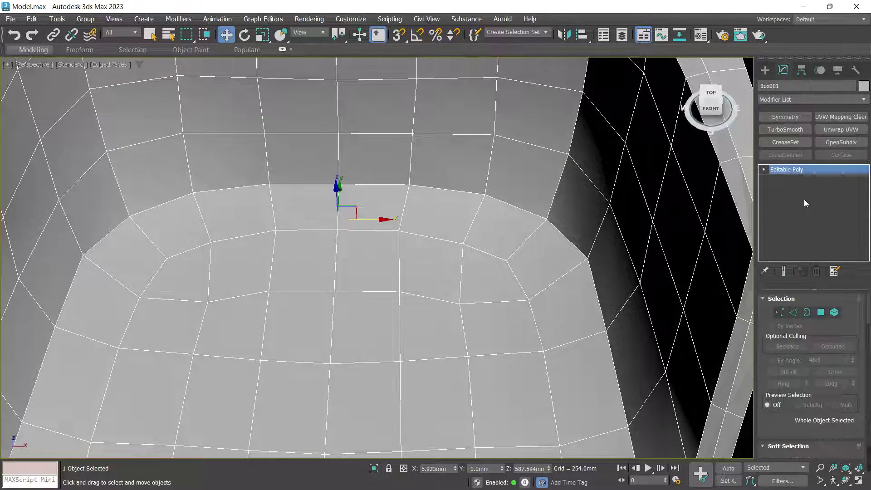
{"action": "left_click", "coordinate": [841, 142]}
{"action": "scroll", "coordinate": [480, 305], "scroll_direction": "down", "scroll_amount": 5}
{"action": "key", "text": "F4"}
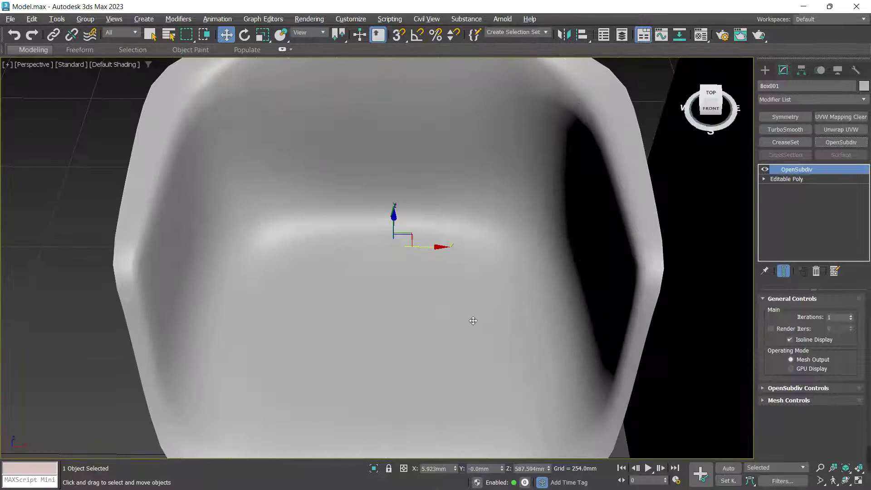
{"action": "scroll", "coordinate": [469, 339], "scroll_direction": "down", "scroll_amount": 3}
{"action": "middle_click_drag", "start_coordinate": [469, 340], "coordinate": [551, 283], "text": "alt"}
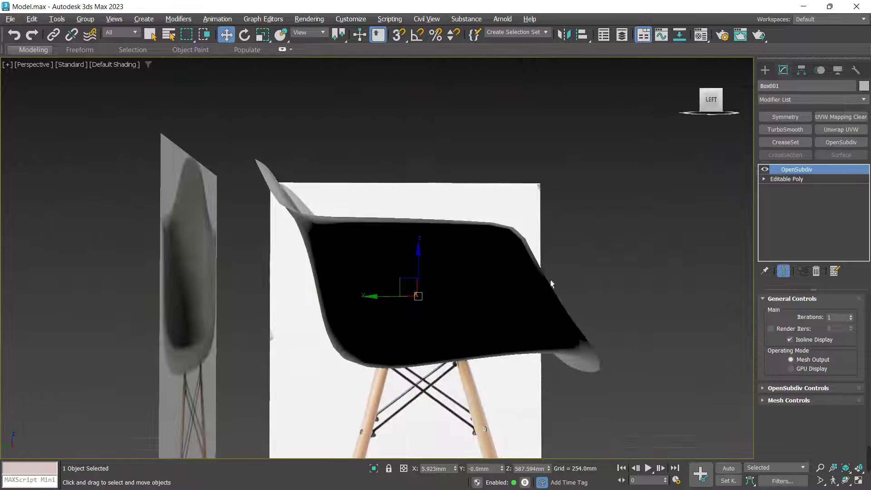
Show the shell with edged faces in the Left view and open the base Editable Poly's vertices with the smoothed result displayed
{"action": "key", "text": "l"}
{"action": "scroll", "coordinate": [531, 293], "scroll_direction": "up", "scroll_amount": 10}
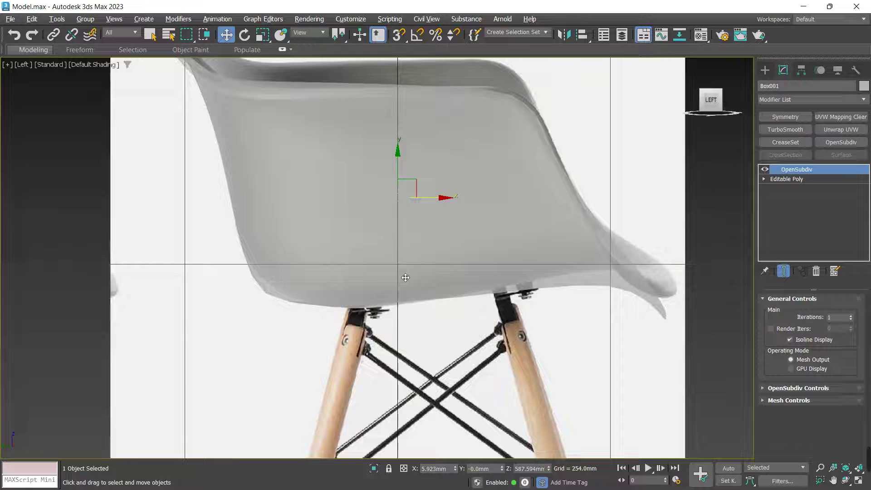
{"action": "key", "text": "F4"}
{"action": "middle_click_drag", "start_coordinate": [405, 277], "coordinate": [435, 299]}
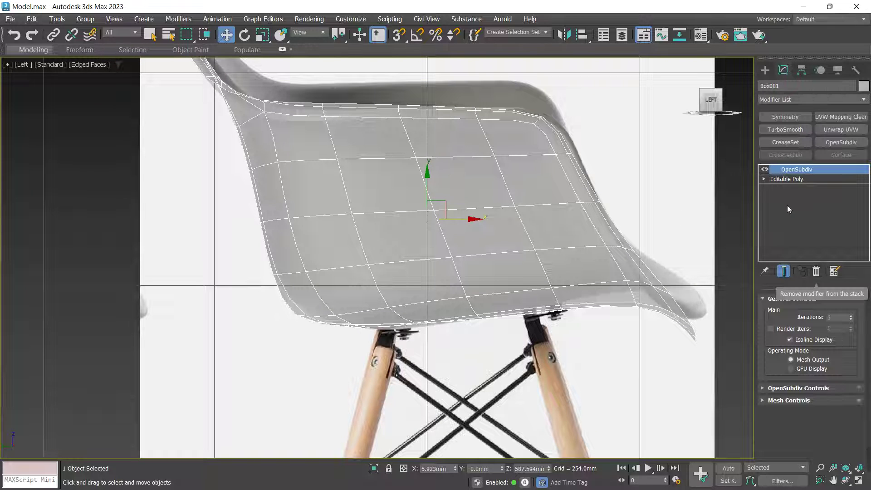
{"action": "left_click", "coordinate": [799, 179]}
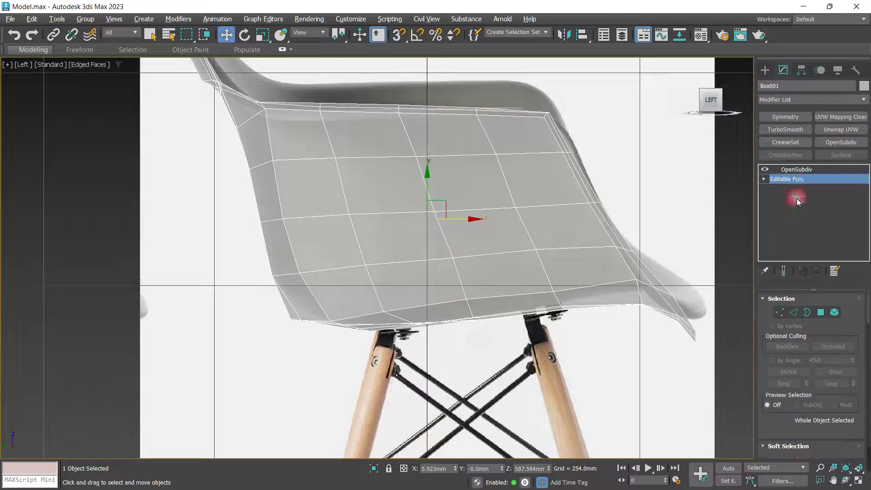
{"action": "left_click", "coordinate": [783, 270]}
{"action": "left_click", "coordinate": [269, 326]}
Using Soft Selection with a 187.96 mm falloff, raise the five vertices at the shell's lower rear corner by about 6.5 mm
{"action": "scroll", "coordinate": [282, 317], "scroll_direction": "up", "scroll_amount": 4}
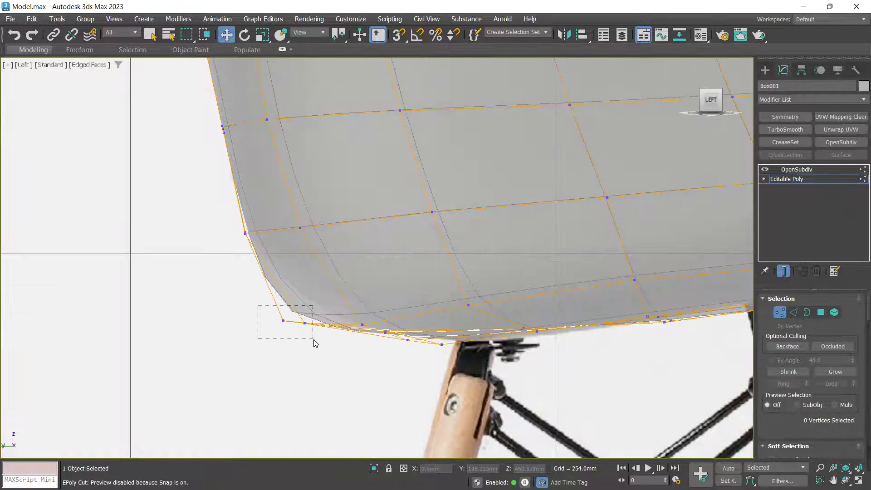
{"action": "left_click_drag", "start_coordinate": [314, 339], "coordinate": [315, 340]}
{"action": "scroll", "coordinate": [807, 372], "scroll_direction": "down", "scroll_amount": 4}
{"action": "left_click", "coordinate": [787, 368]}
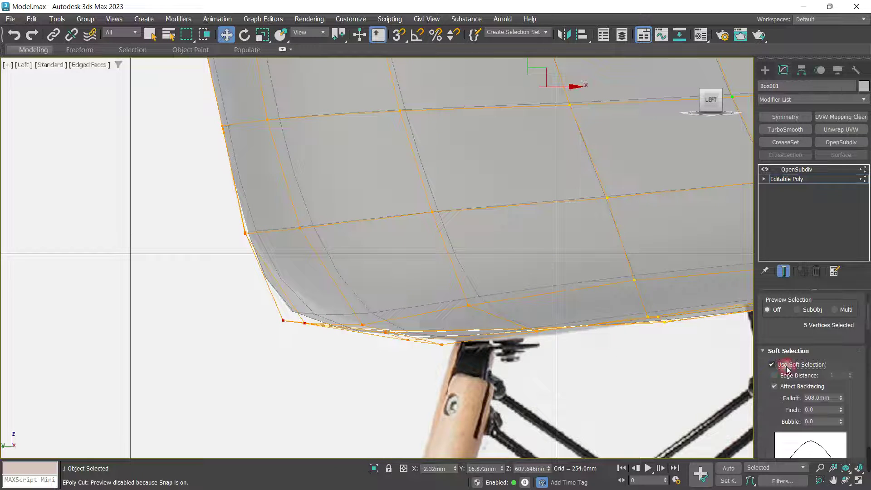
{"action": "left_click_drag", "start_coordinate": [842, 401], "coordinate": [844, 440]}
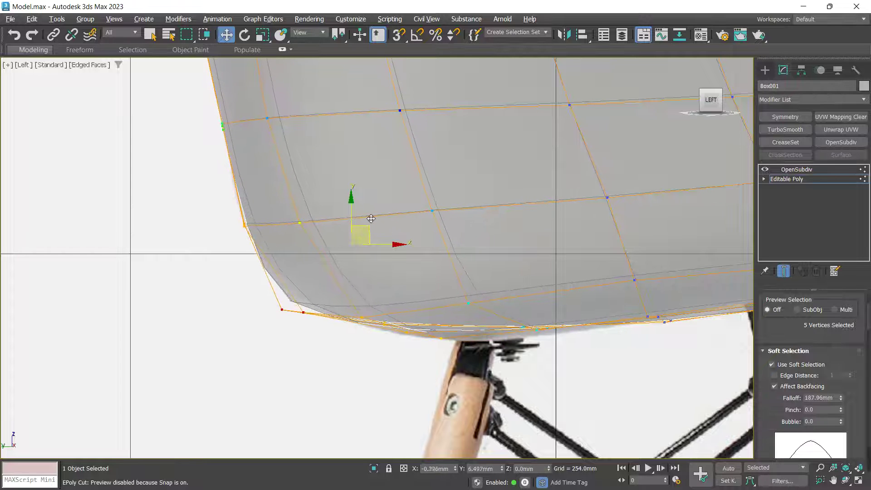
{"action": "left_click_drag", "start_coordinate": [373, 229], "coordinate": [365, 216]}
Lower the eleven vertices on the seat's underside near the rear leg mount to about Z 496.5 mm to match the reference
{"action": "left_click_drag", "start_coordinate": [424, 294], "coordinate": [575, 390]}
{"action": "left_click_drag", "start_coordinate": [507, 251], "coordinate": [507, 261]}
{"action": "key", "text": "1"}
Raise the seven vertices where the seat's front curls down to about Z 513.5 mm and leave vertex editing
{"action": "scroll", "coordinate": [506, 320], "scroll_direction": "down", "scroll_amount": 2}
{"action": "middle_click_drag", "start_coordinate": [619, 373], "coordinate": [440, 371]}
{"action": "scroll", "coordinate": [530, 308], "scroll_direction": "up", "scroll_amount": 1}
{"action": "key", "text": "1"}
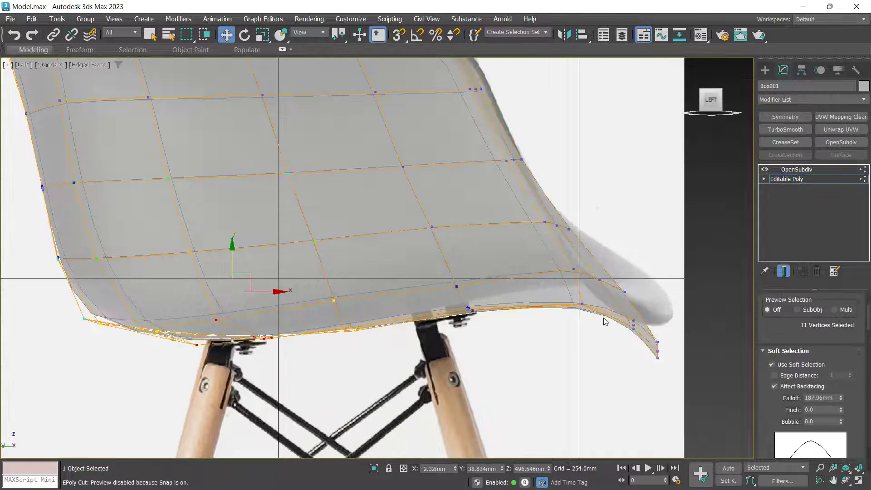
{"action": "scroll", "coordinate": [604, 319], "scroll_direction": "up", "scroll_amount": 1}
{"action": "middle_click_drag", "start_coordinate": [603, 318], "coordinate": [573, 343]}
{"action": "left_click_drag", "start_coordinate": [613, 311], "coordinate": [611, 309]}
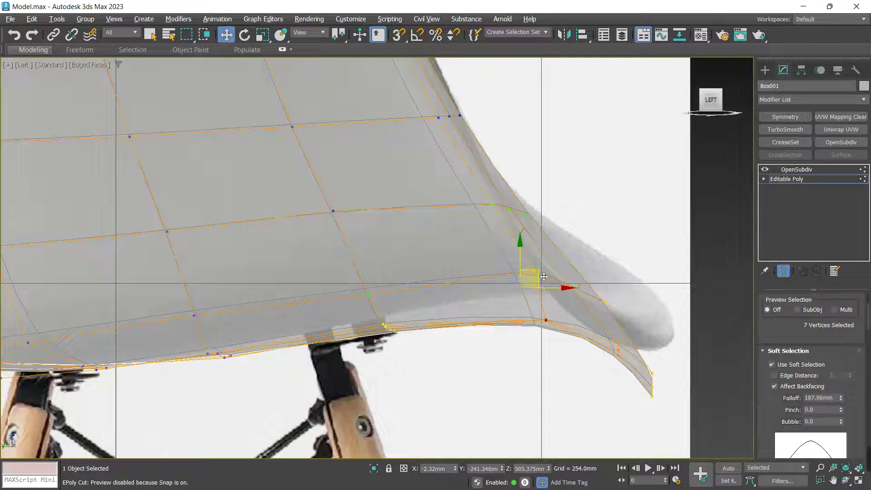
{"action": "left_click_drag", "start_coordinate": [522, 249], "coordinate": [523, 234]}
{"action": "scroll", "coordinate": [518, 260], "scroll_direction": "down", "scroll_amount": 2}
{"action": "scroll", "coordinate": [521, 274], "scroll_direction": "down", "scroll_amount": 3}
{"action": "key", "text": "6"}
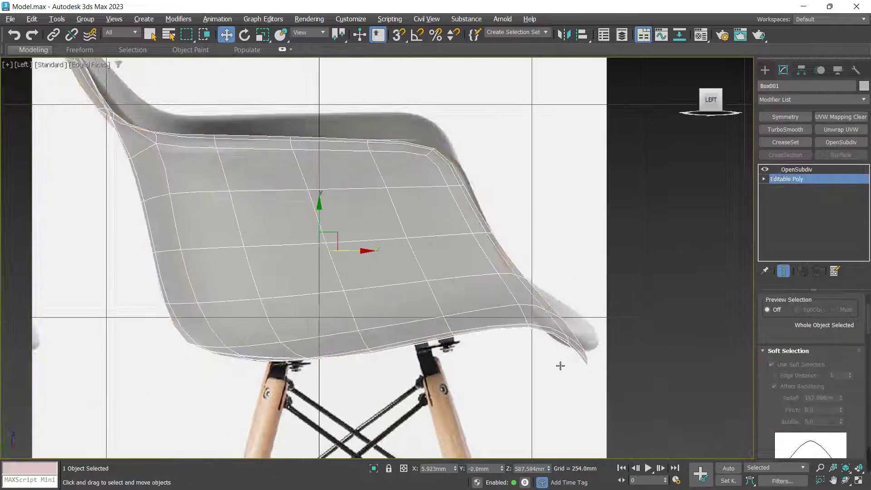
In the Perspective view, turn off see-through display and Soft Selection for the shell, leaving vertex editing closed
{"action": "key", "text": "p"}
{"action": "scroll", "coordinate": [558, 356], "scroll_direction": "down", "scroll_amount": 4}
{"action": "middle_click_drag", "start_coordinate": [554, 351], "coordinate": [474, 368], "text": "alt"}
{"action": "key", "text": "alt+x"}
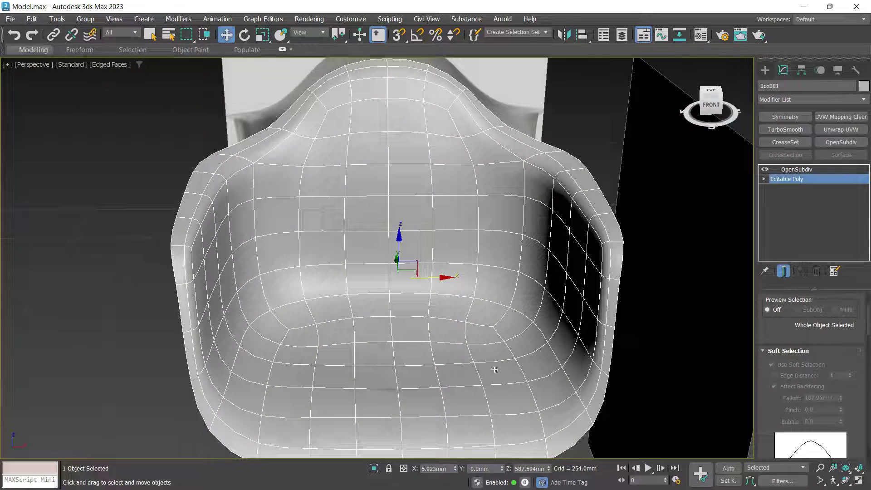
{"action": "key", "text": "1"}
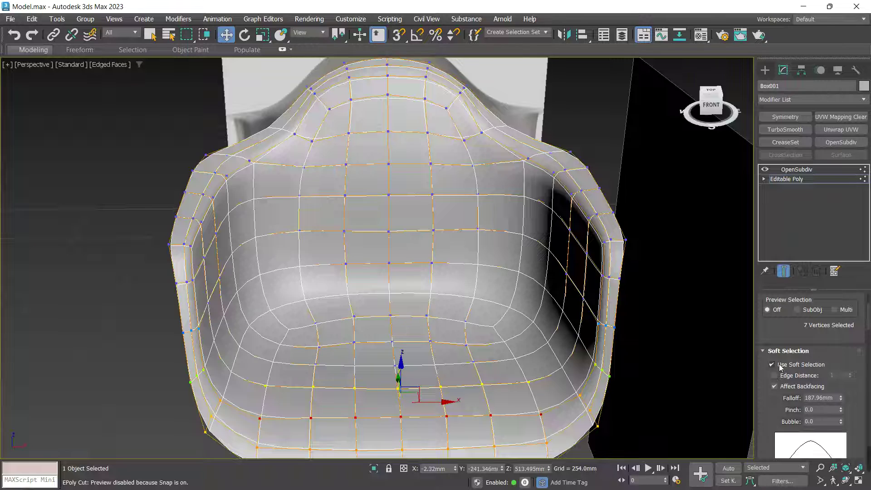
{"action": "left_click", "coordinate": [779, 368]}
{"action": "key", "text": "1"}
Isolate the chair shell and remove its OpenSubdiv modifier
{"action": "scroll", "coordinate": [525, 346], "scroll_direction": "down", "scroll_amount": 4}
{"action": "left_click", "coordinate": [225, 334]}
{"action": "middle_click_drag", "start_coordinate": [330, 332], "coordinate": [432, 325], "text": "alt"}
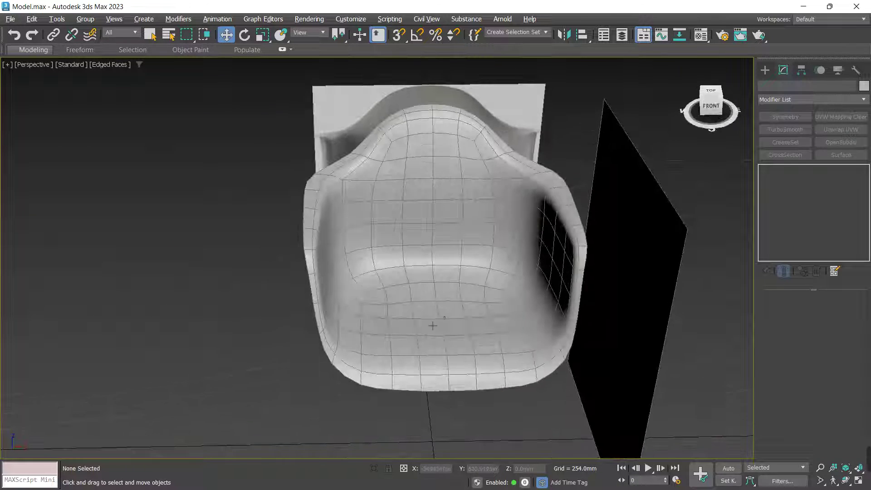
{"action": "left_click", "coordinate": [440, 313]}
{"action": "key", "text": "alt+q"}
{"action": "left_click", "coordinate": [816, 271]}
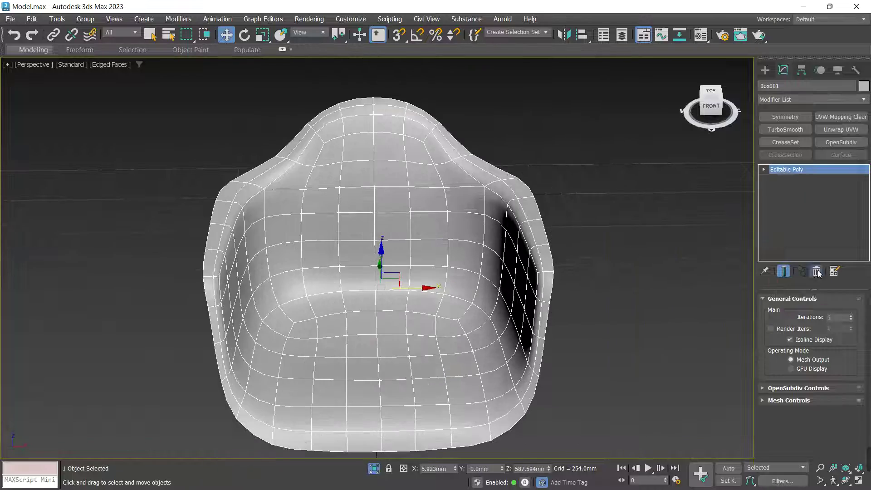
Add a Shell modifier to the chair mesh to give it thickness
{"action": "middle_click_drag", "start_coordinate": [503, 295], "coordinate": [385, 293], "text": "alt"}
{"action": "scroll", "coordinate": [521, 250], "scroll_direction": "up", "scroll_amount": 3}
{"action": "middle_click_drag", "start_coordinate": [529, 248], "coordinate": [619, 231], "text": "alt"}
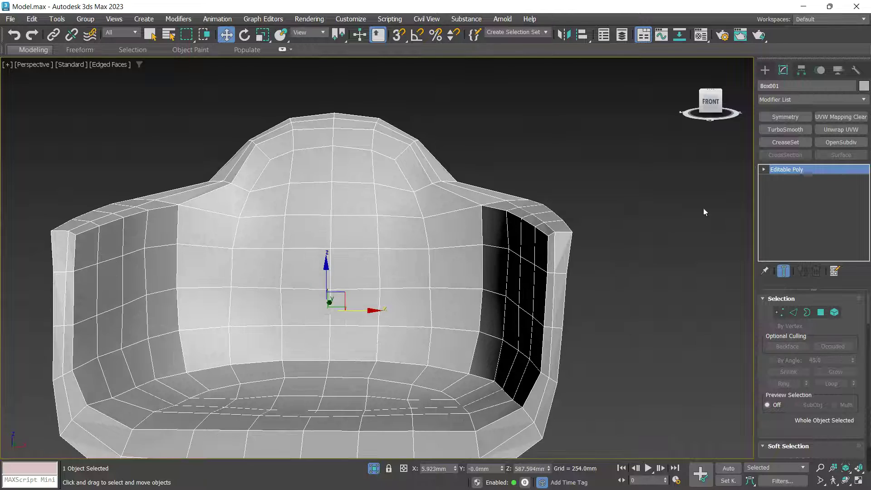
{"action": "scroll", "coordinate": [562, 188], "scroll_direction": "up", "scroll_amount": 6}
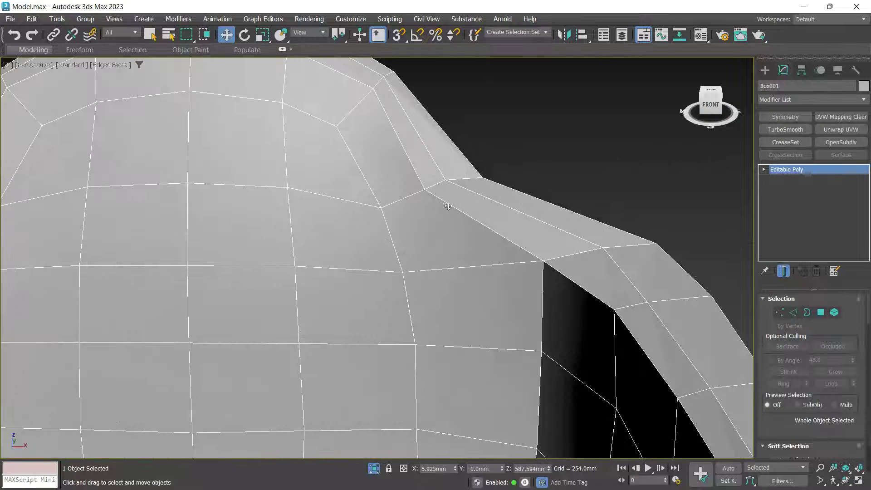
{"action": "key", "text": "1"}
{"action": "scroll", "coordinate": [440, 206], "scroll_direction": "down", "scroll_amount": 4}
{"action": "key", "text": "1"}
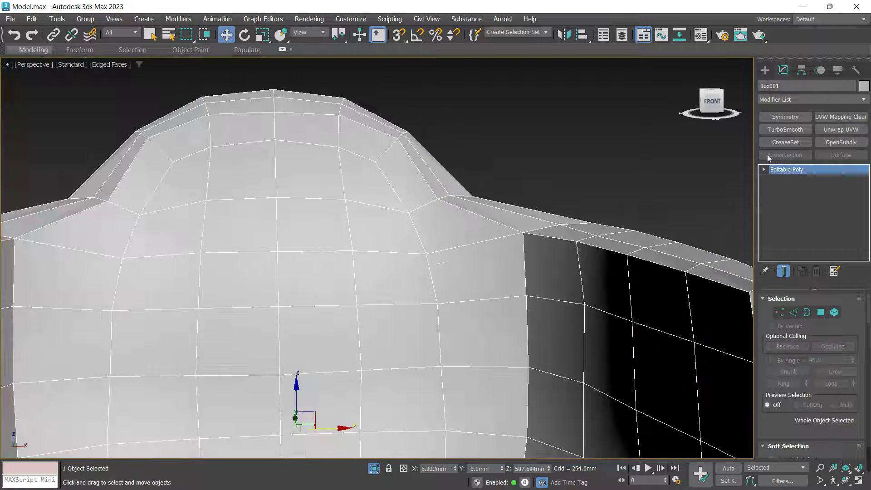
{"action": "left_click", "coordinate": [799, 97]}
{"action": "type", "text": "sh"}
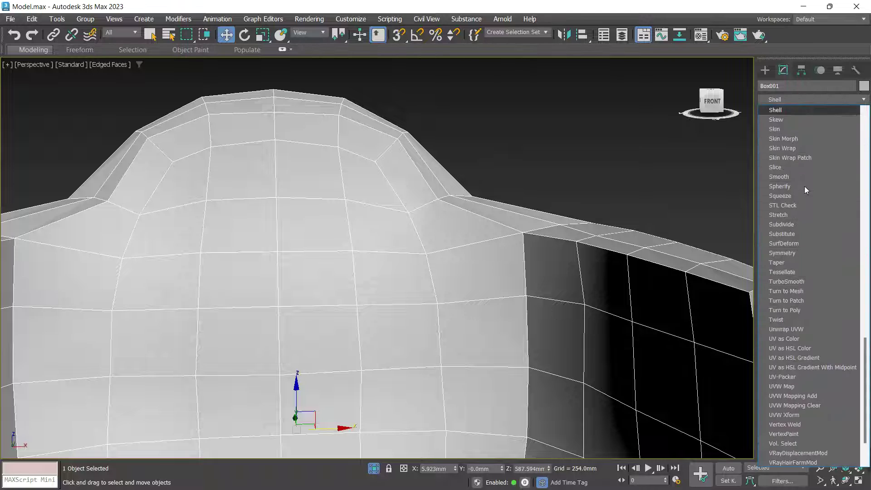
{"action": "left_click", "coordinate": [791, 111]}
{"action": "middle_click_drag", "start_coordinate": [628, 218], "coordinate": [499, 191], "text": "alt"}
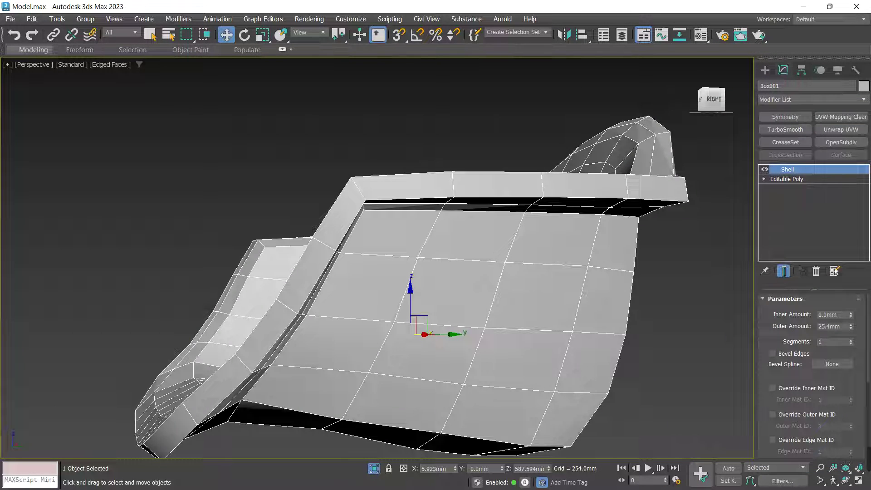
Set the Shell modifier's outer amount to 0 mm and inner amount to 7.62 mm, and end the isolation
{"action": "right_click", "coordinate": [850, 326]}
{"action": "left_click", "coordinate": [850, 325]}
{"action": "right_click", "coordinate": [847, 324]}
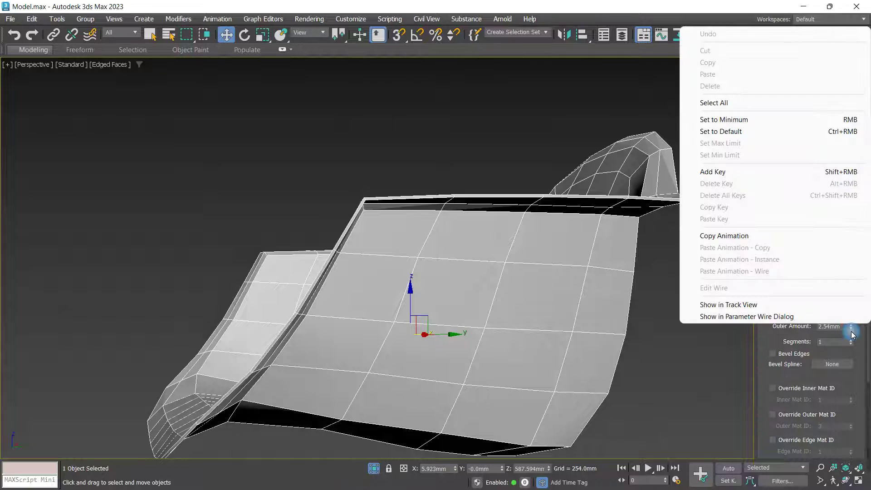
{"action": "left_click", "coordinate": [852, 328]}
{"action": "right_click", "coordinate": [853, 330]}
{"action": "mouse_move", "coordinate": [850, 315]}
{"action": "left_mouse_down"}
{"action": "mouse_move", "coordinate": [857, 292]}
{"action": "mouse_move", "coordinate": [861, 306]}
{"action": "left_mouse_up"}
{"action": "middle_click_drag", "start_coordinate": [441, 244], "coordinate": [473, 377], "text": "alt"}
{"action": "left_click", "coordinate": [375, 468]}
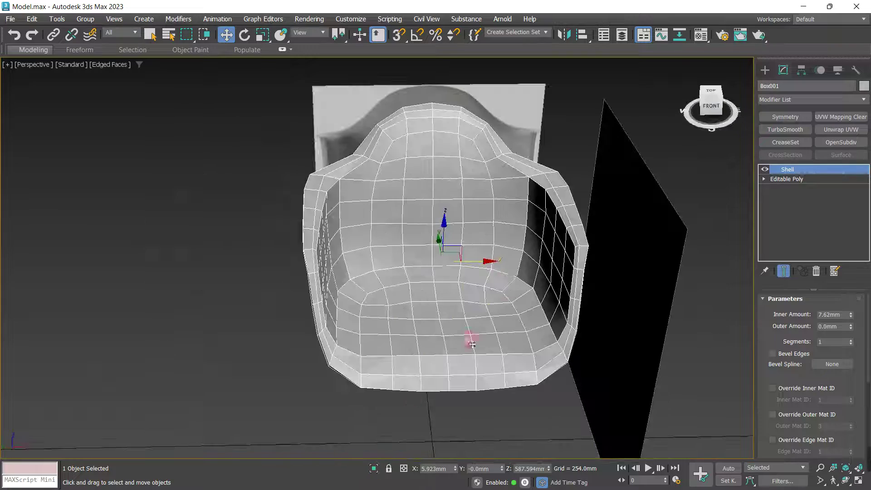
Compare the rim's thickness with the reference image and set the Shell's inner amount to 6.401 mm
{"action": "middle_click_drag", "start_coordinate": [470, 341], "coordinate": [545, 335], "text": "alt"}
{"action": "scroll", "coordinate": [461, 198], "scroll_direction": "up", "scroll_amount": 8}
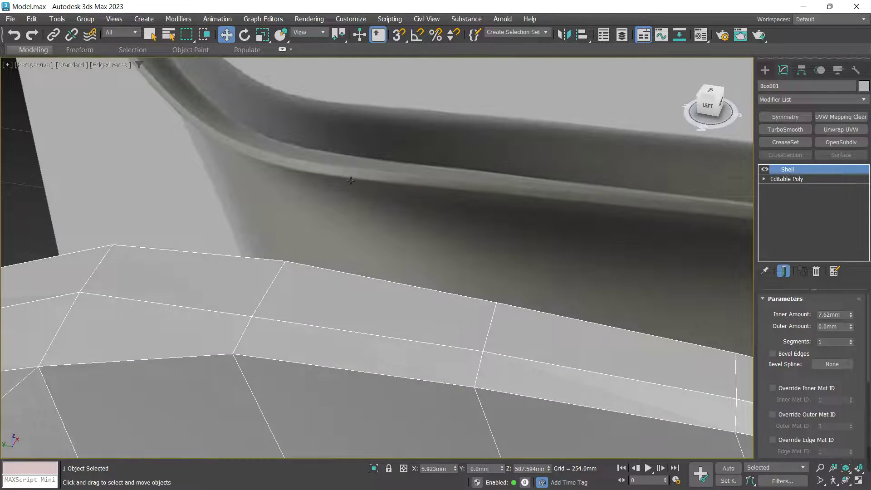
{"action": "scroll", "coordinate": [357, 207], "scroll_direction": "down", "scroll_amount": 5}
{"action": "middle_click_drag", "start_coordinate": [357, 207], "coordinate": [343, 270]}
{"action": "scroll", "coordinate": [371, 219], "scroll_direction": "down", "scroll_amount": 3}
{"action": "scroll", "coordinate": [371, 220], "scroll_direction": "up", "scroll_amount": 5}
{"action": "left_click_drag", "start_coordinate": [851, 315], "coordinate": [859, 340]}
{"action": "middle_click_drag", "start_coordinate": [730, 341], "coordinate": [524, 322], "text": "alt"}
{"action": "scroll", "coordinate": [551, 326], "scroll_direction": "down", "scroll_amount": 3}
{"action": "key", "text": "shift+z"}
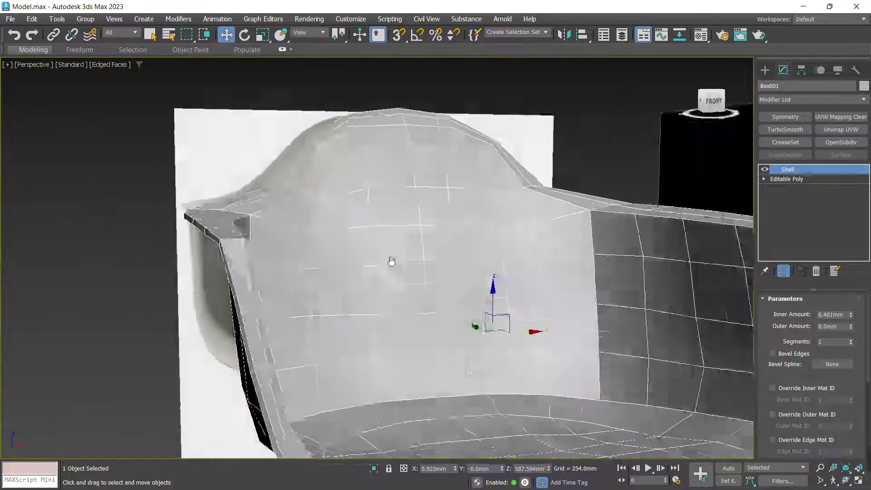
Convert the thickened chair shell to an Editable Poly
{"action": "right_click", "coordinate": [424, 240]}
{"action": "mouse_move", "coordinate": [453, 391]}
{"action": "left_click", "coordinate": [589, 405]}
{"action": "mouse_move", "coordinate": [589, 405]}
{"action": "middle_mouse_down", "text": "alt"}
{"action": "mouse_move", "coordinate": [546, 306]}
{"action": "mouse_move", "coordinate": [578, 294]}
{"action": "mouse_move", "coordinate": [604, 305]}
{"action": "mouse_move", "coordinate": [579, 408]}
{"action": "middle_mouse_up", "text": "alt"}
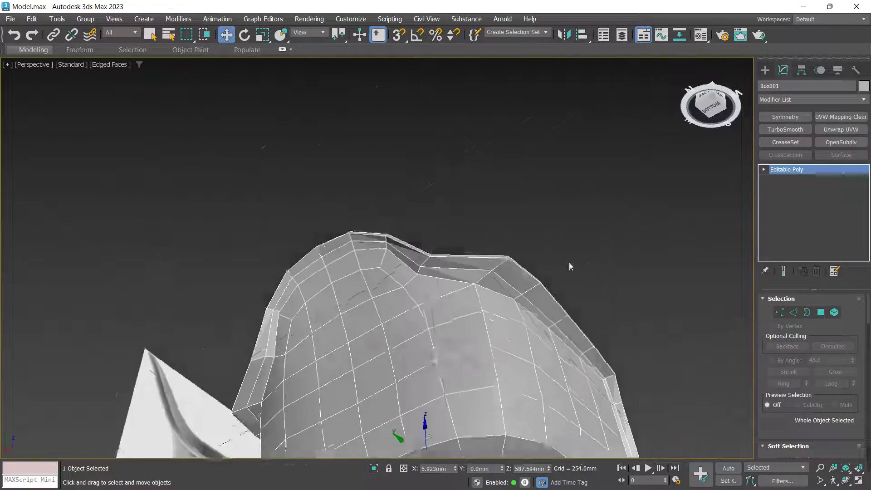
{"action": "scroll", "coordinate": [542, 261], "scroll_direction": "up", "scroll_amount": 8}
{"action": "key", "text": "2"}
{"action": "double_click", "coordinate": [423, 286]}
{"action": "right_click", "coordinate": [657, 261]}
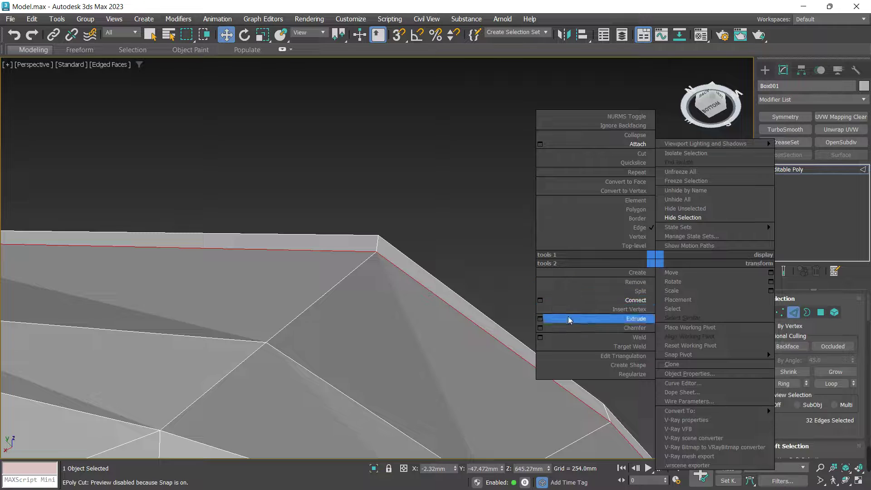
{"action": "left_click", "coordinate": [540, 319]}
{"action": "right_click", "coordinate": [534, 268]}
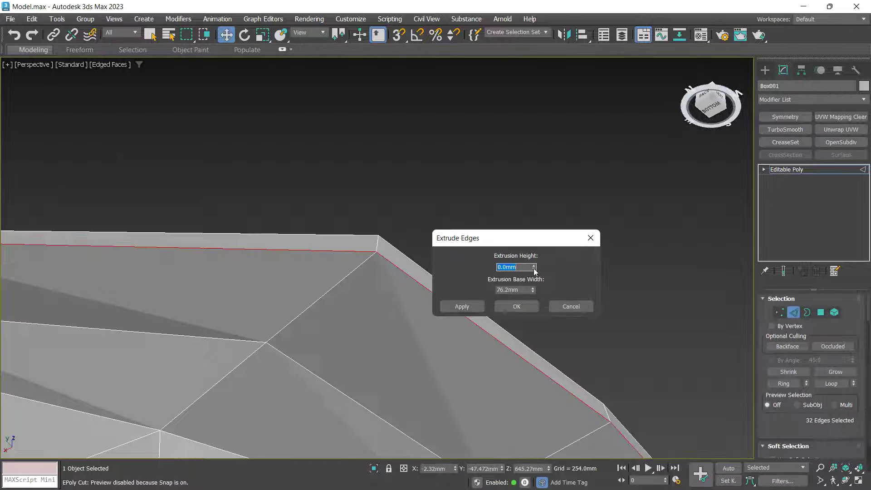
{"action": "left_click_drag", "start_coordinate": [535, 291], "coordinate": [546, 283]}
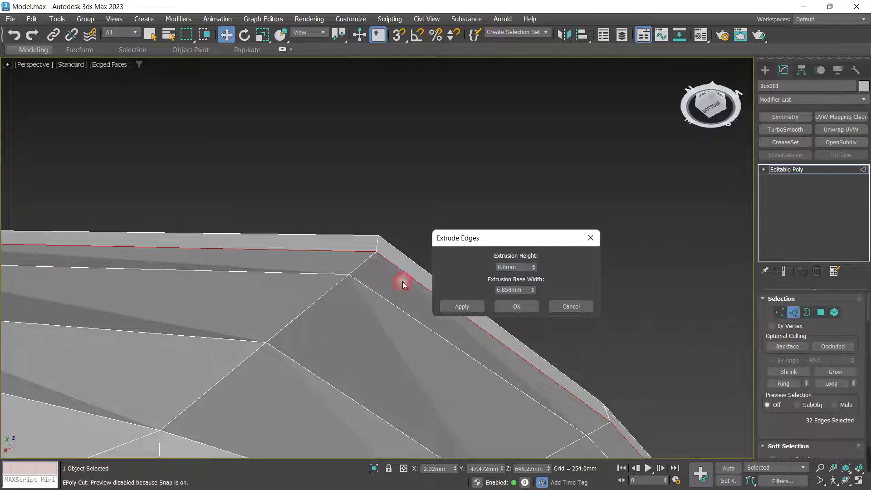
{"action": "middle_click_drag", "start_coordinate": [402, 282], "coordinate": [432, 249], "text": "alt"}
{"action": "middle_click_drag", "start_coordinate": [351, 249], "coordinate": [341, 267], "text": "alt"}
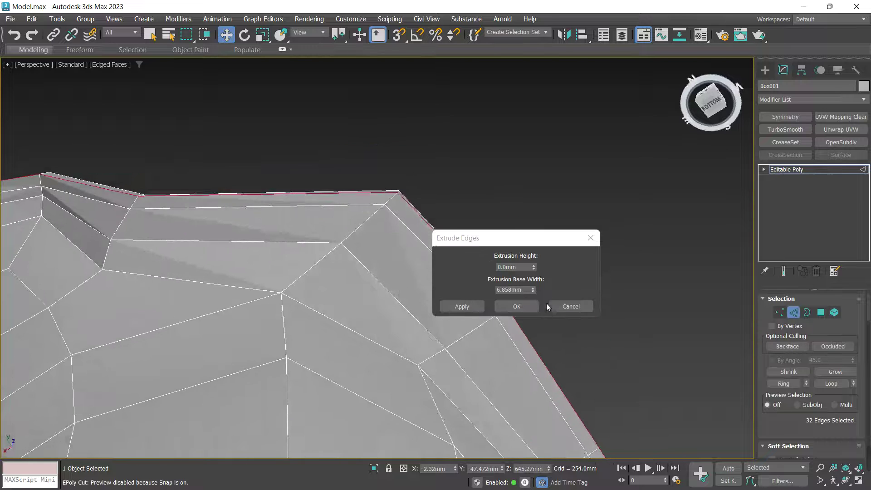
{"action": "left_click", "coordinate": [453, 282]}
{"action": "left_click", "coordinate": [649, 323]}
Inset the loop of 32 polygons beneath the shell's rim as a group by 7.239 mm
{"action": "left_click", "coordinate": [796, 346]}
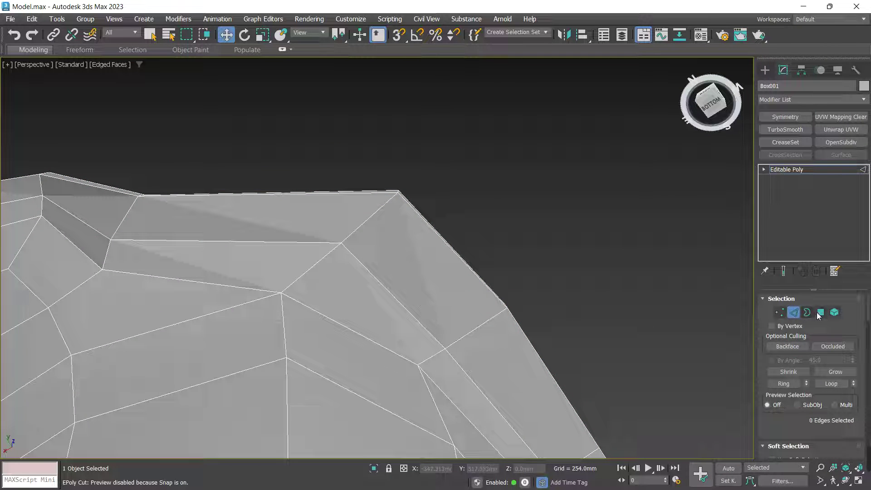
{"action": "left_click", "coordinate": [486, 328], "text": "shift"}
{"action": "left_click", "coordinate": [823, 315], "text": "ctrl"}
{"action": "right_click", "coordinate": [620, 245]}
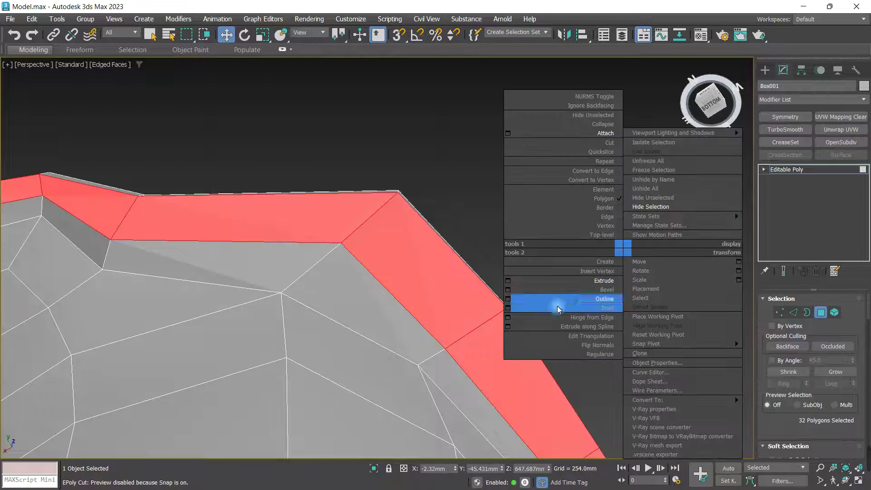
{"action": "left_click", "coordinate": [513, 309]}
{"action": "left_click", "coordinate": [497, 299]}
{"action": "left_click_drag", "start_coordinate": [573, 271], "coordinate": [586, 262]}
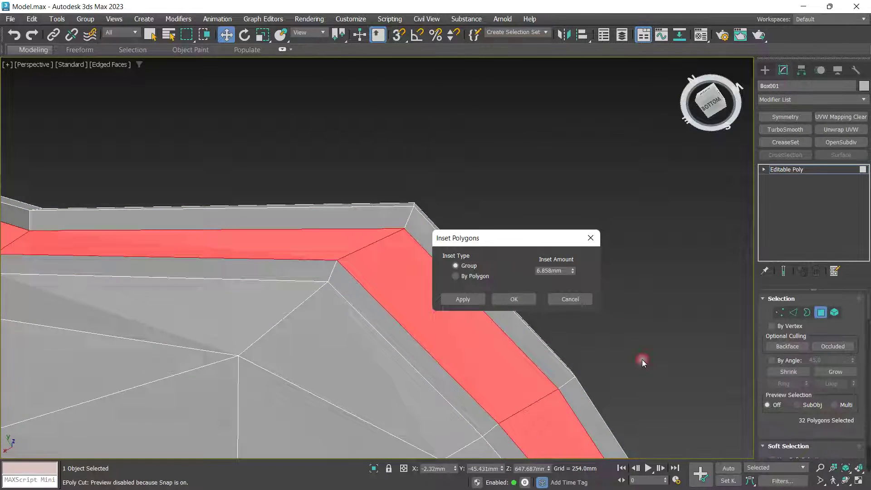
{"action": "scroll", "coordinate": [642, 360], "scroll_direction": "down", "scroll_amount": 5}
{"action": "middle_click_drag", "start_coordinate": [641, 360], "coordinate": [501, 251]}
{"action": "middle_click_drag", "start_coordinate": [416, 225], "coordinate": [340, 255], "text": "alt"}
{"action": "scroll", "coordinate": [135, 141], "scroll_direction": "up", "scroll_amount": 6}
{"action": "middle_click_drag", "start_coordinate": [225, 238], "coordinate": [262, 241]}
{"action": "left_click_drag", "start_coordinate": [574, 270], "coordinate": [576, 268]}
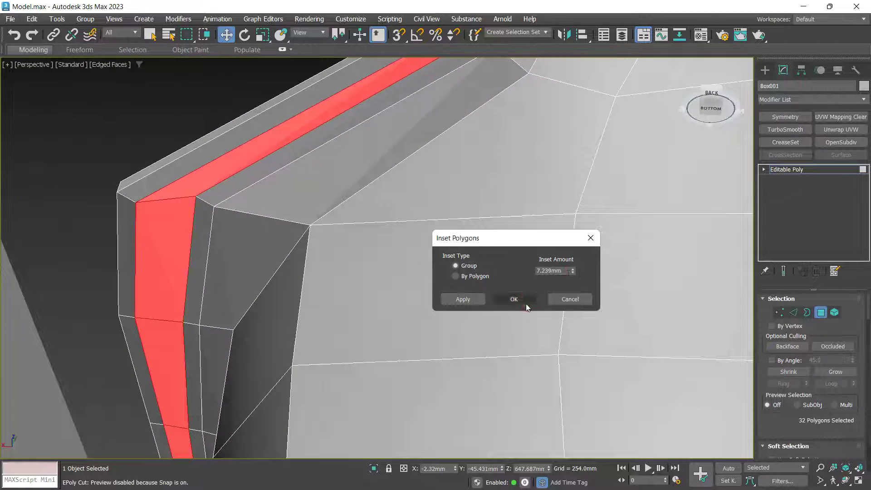
{"action": "left_click", "coordinate": [514, 299]}
Remove the inset strip's inner edge loop together with its vertices around the underside of the rim, and leave edge editing
{"action": "key", "text": "2"}
{"action": "left_click", "coordinate": [195, 240]}
{"action": "double_click", "coordinate": [195, 241]}
{"action": "scroll", "coordinate": [282, 255], "scroll_direction": "down", "scroll_amount": 4}
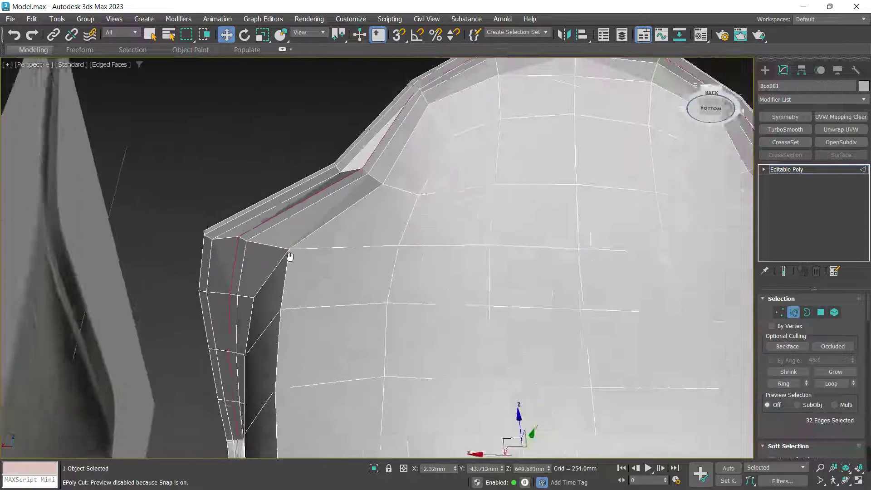
{"action": "middle_click_drag", "start_coordinate": [289, 255], "coordinate": [279, 277]}
{"action": "key", "text": "ctrl+BackSpace"}
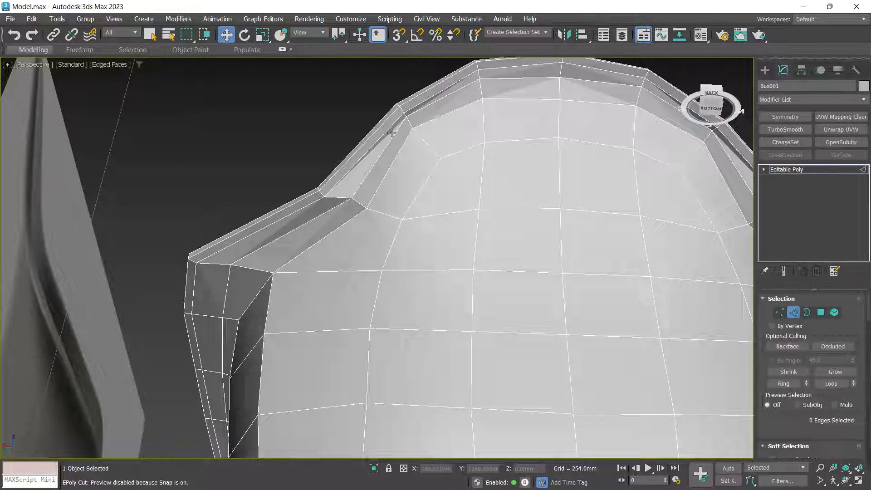
{"action": "middle_click_drag", "start_coordinate": [391, 132], "coordinate": [351, 142], "text": "alt"}
{"action": "middle_click_drag", "start_coordinate": [381, 255], "coordinate": [545, 199], "text": "alt"}
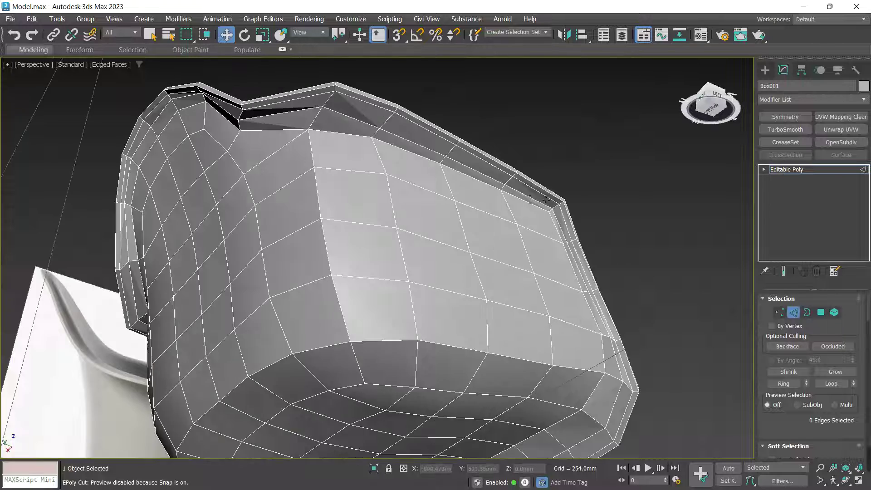
{"action": "scroll", "coordinate": [546, 200], "scroll_direction": "up", "scroll_amount": 5}
{"action": "scroll", "coordinate": [636, 257], "scroll_direction": "up", "scroll_amount": 4}
{"action": "key", "text": "2"}
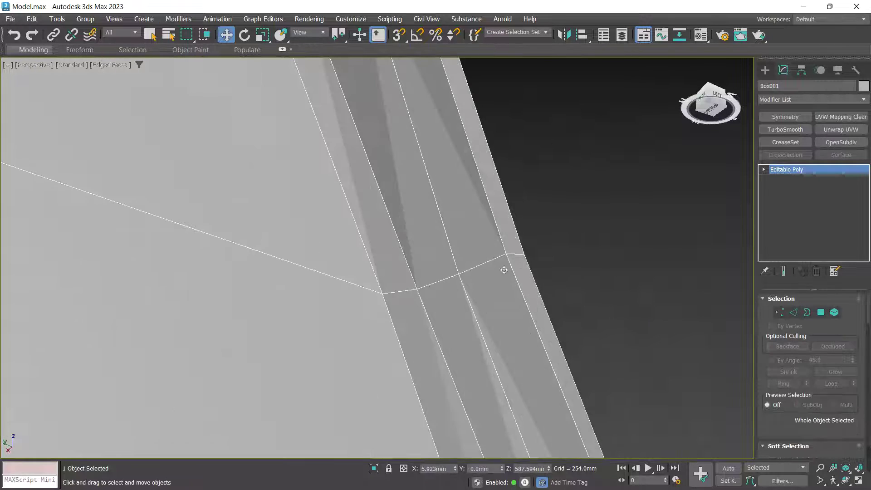
Select the edge ring across the narrow strip beneath the shell's rim and convert it to a selection of 32 polygons
{"action": "key", "text": "2"}
{"action": "scroll", "coordinate": [489, 265], "scroll_direction": "down", "scroll_amount": 6}
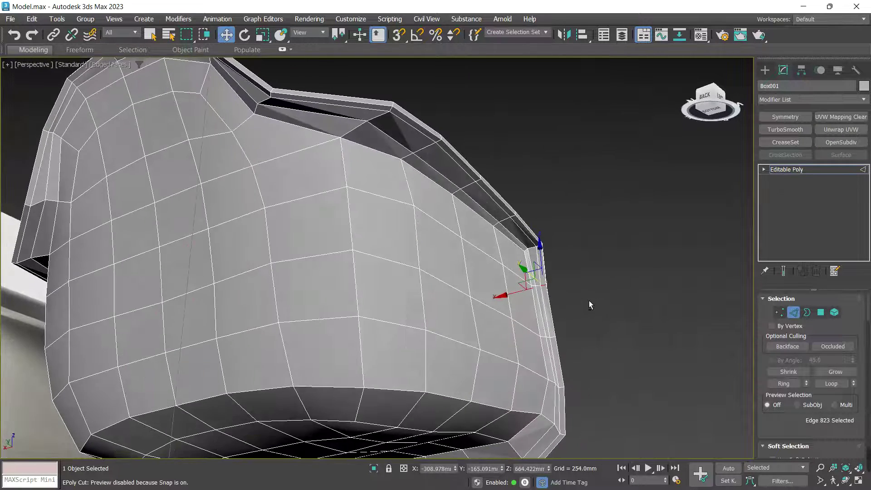
{"action": "left_click", "coordinate": [792, 384]}
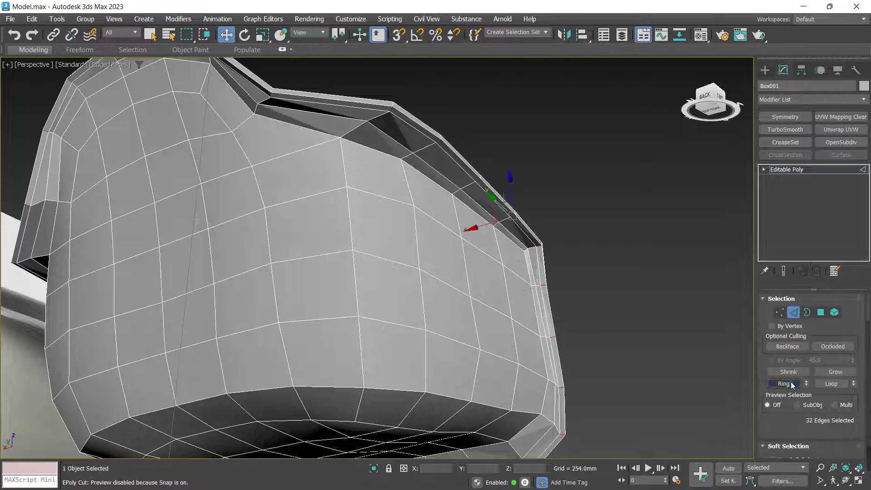
{"action": "left_click", "coordinate": [822, 313], "text": "ctrl"}
{"action": "middle_click_drag", "start_coordinate": [578, 276], "coordinate": [540, 281], "text": "alt"}
{"action": "middle_click_drag", "start_coordinate": [585, 390], "coordinate": [518, 295]}
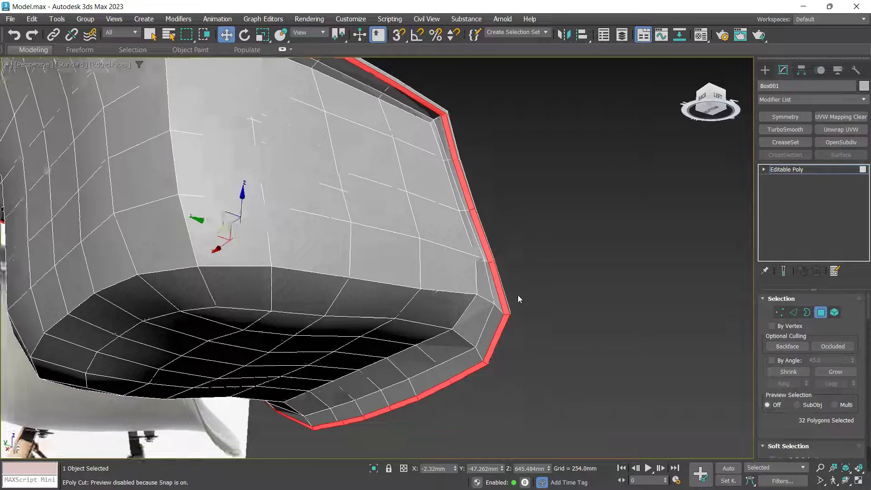
Set up an extrusion of the 32 rim strip polygons along Local Normal with a height of 5.334 mm
{"action": "scroll", "coordinate": [518, 295], "scroll_direction": "up", "scroll_amount": 5}
{"action": "right_click", "coordinate": [631, 278]}
{"action": "left_click", "coordinate": [510, 336]}
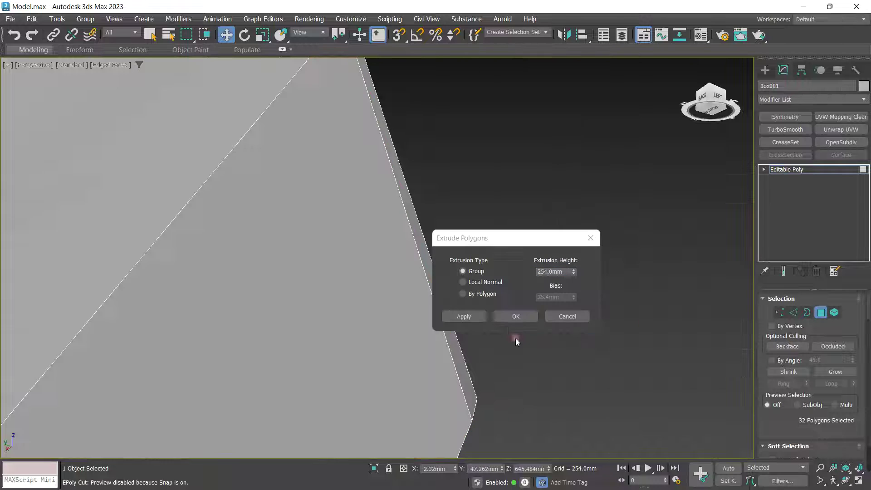
{"action": "left_click", "coordinate": [484, 281]}
{"action": "left_click_drag", "start_coordinate": [574, 271], "coordinate": [579, 266]}
{"action": "scroll", "coordinate": [405, 265], "scroll_direction": "down", "scroll_amount": 4}
{"action": "middle_click_drag", "start_coordinate": [409, 261], "coordinate": [443, 268], "text": "alt"}
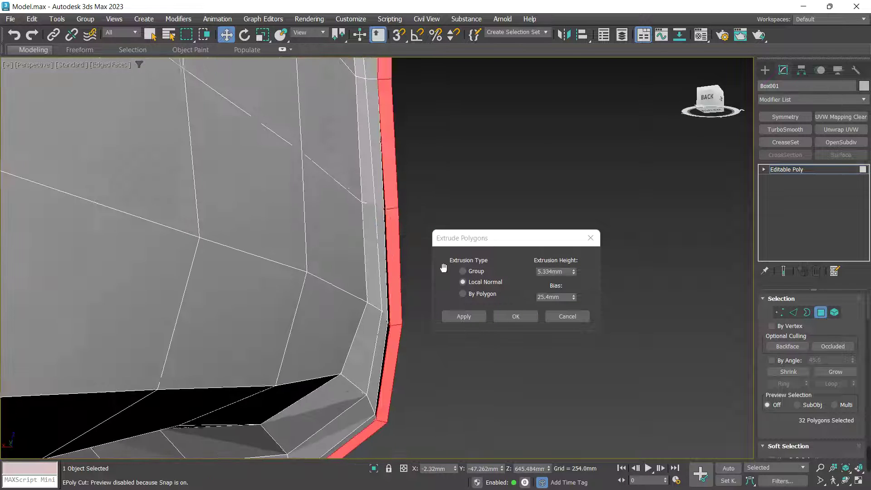
Check the extruded strip around the shell, set the extrusion height to 3.048 mm and apply it
{"action": "scroll", "coordinate": [299, 272], "scroll_direction": "down", "scroll_amount": 3}
{"action": "middle_click_drag", "start_coordinate": [300, 272], "coordinate": [457, 280]}
{"action": "middle_click_drag", "start_coordinate": [457, 280], "coordinate": [499, 294], "text": "alt"}
{"action": "scroll", "coordinate": [315, 296], "scroll_direction": "down", "scroll_amount": 3}
{"action": "middle_click_drag", "start_coordinate": [315, 296], "coordinate": [397, 314]}
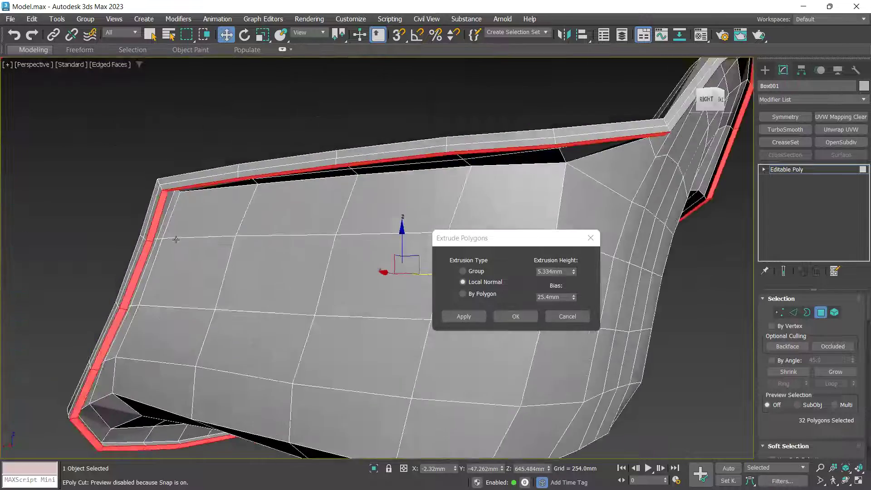
{"action": "middle_click_drag", "start_coordinate": [175, 237], "coordinate": [247, 263], "text": "alt"}
{"action": "scroll", "coordinate": [233, 251], "scroll_direction": "up", "scroll_amount": 3}
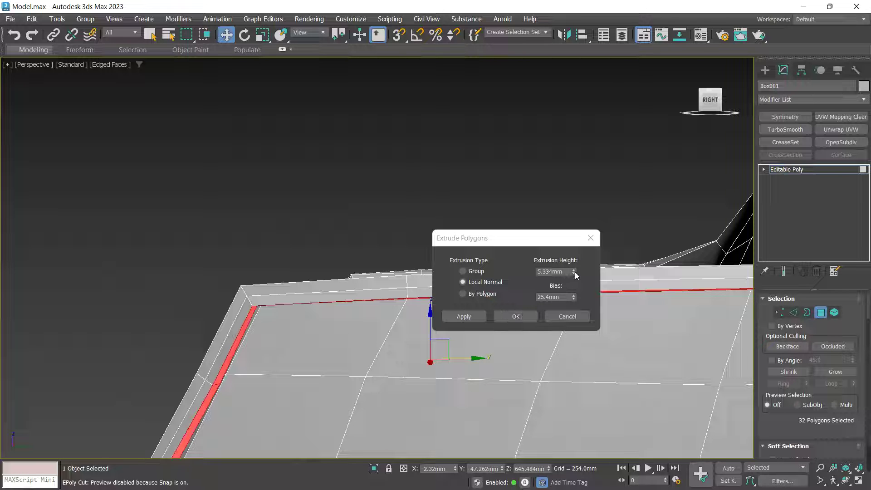
{"action": "left_click_drag", "start_coordinate": [575, 271], "coordinate": [575, 224]}
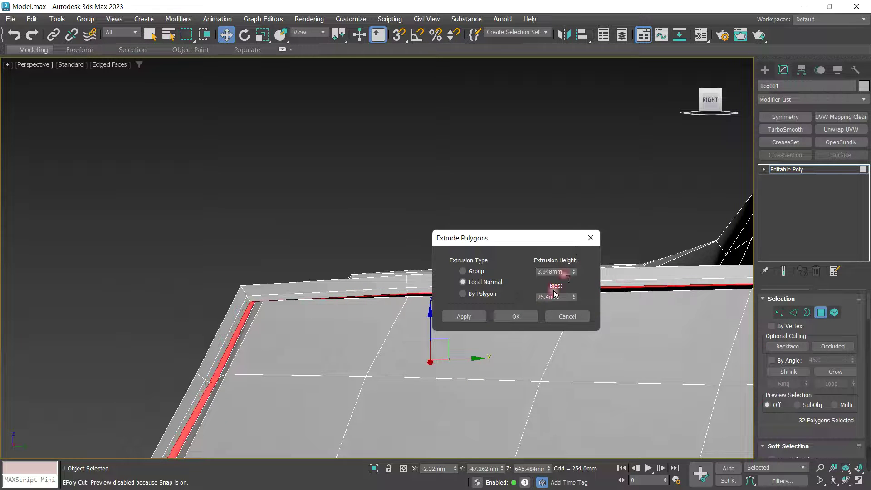
{"action": "left_click", "coordinate": [518, 316]}
Select the full edge loop along the lower corner of the rim's side face
{"action": "scroll", "coordinate": [299, 298], "scroll_direction": "up", "scroll_amount": 2}
{"action": "key", "text": "2"}
{"action": "double_click", "coordinate": [299, 291]}
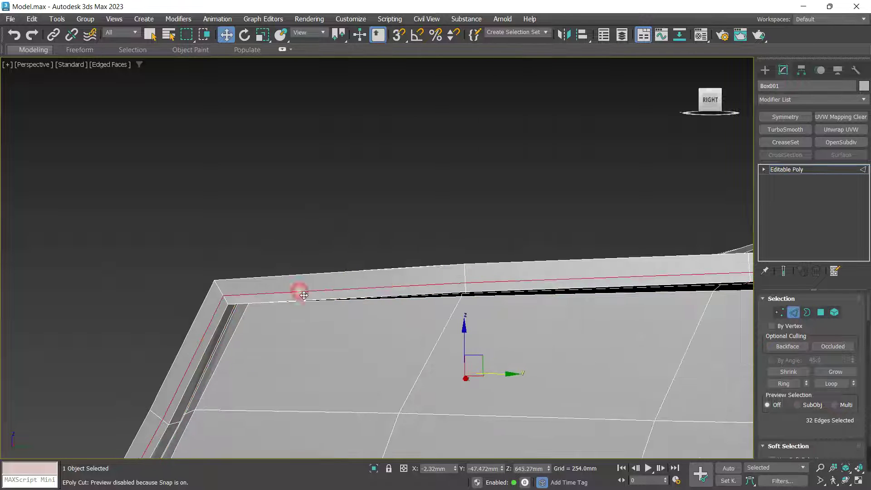
{"action": "left_click", "coordinate": [304, 295]}
{"action": "double_click", "coordinate": [349, 301]}
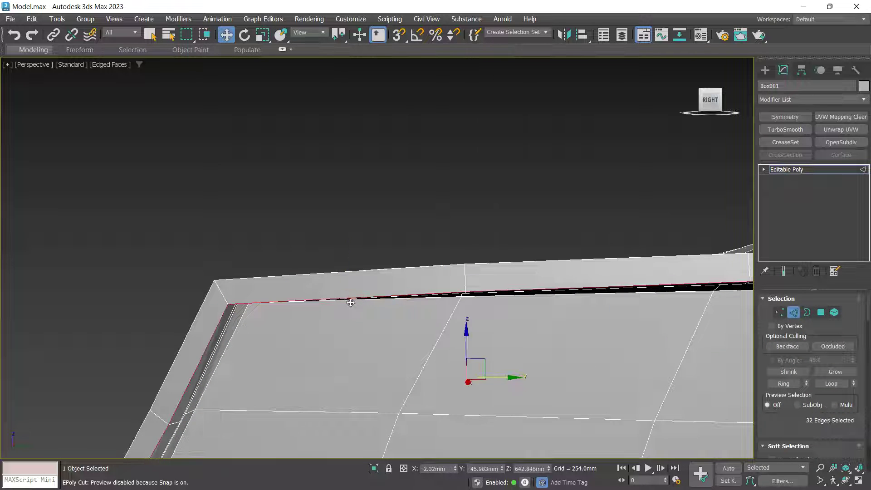
{"action": "middle_click_drag", "start_coordinate": [350, 301], "coordinate": [338, 255], "text": "alt"}
{"action": "middle_click_drag", "start_coordinate": [348, 186], "coordinate": [386, 290]}
{"action": "scroll", "coordinate": [457, 214], "scroll_direction": "up", "scroll_amount": 2}
Chamfer the selected rim edge loop by 2.54 mm with 0 segments and Uniform mitering
{"action": "right_click", "coordinate": [457, 213]}
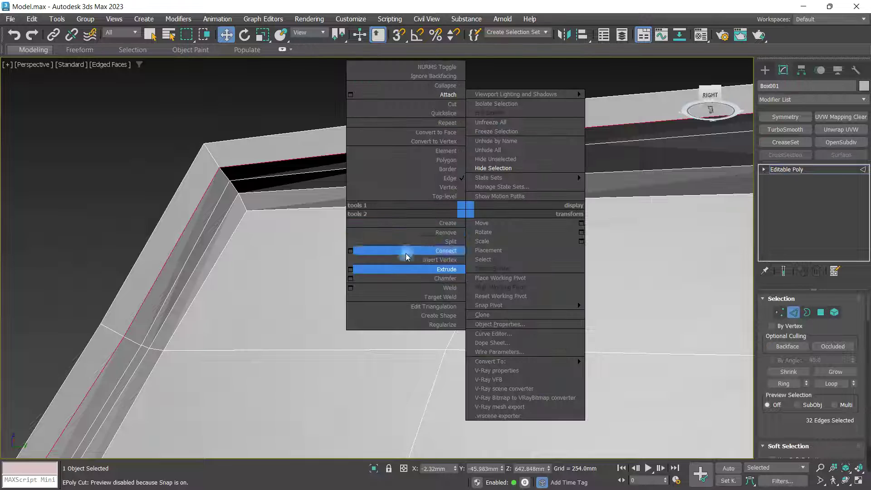
{"action": "left_click", "coordinate": [350, 278]}
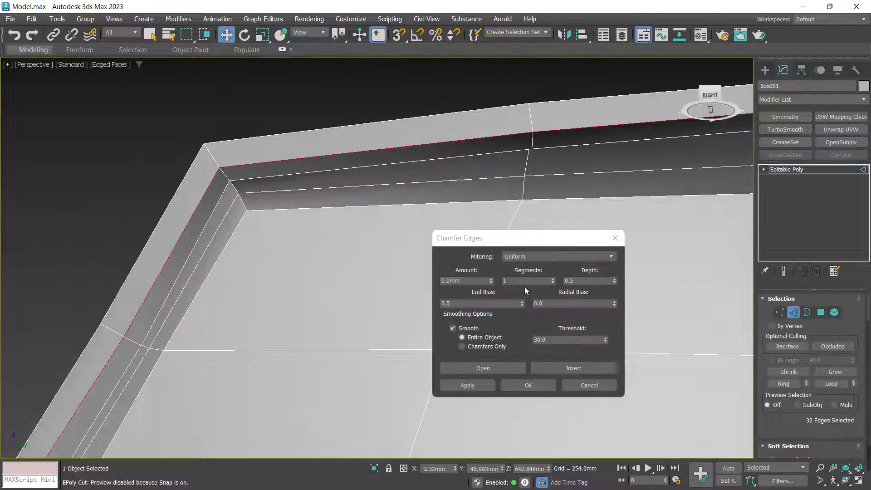
{"action": "left_click", "coordinate": [491, 279]}
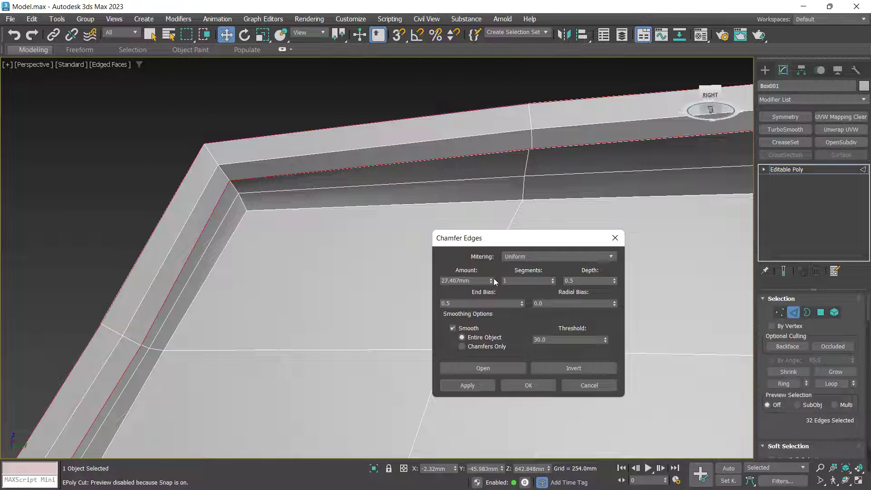
{"action": "left_click_drag", "start_coordinate": [495, 289], "coordinate": [503, 280]}
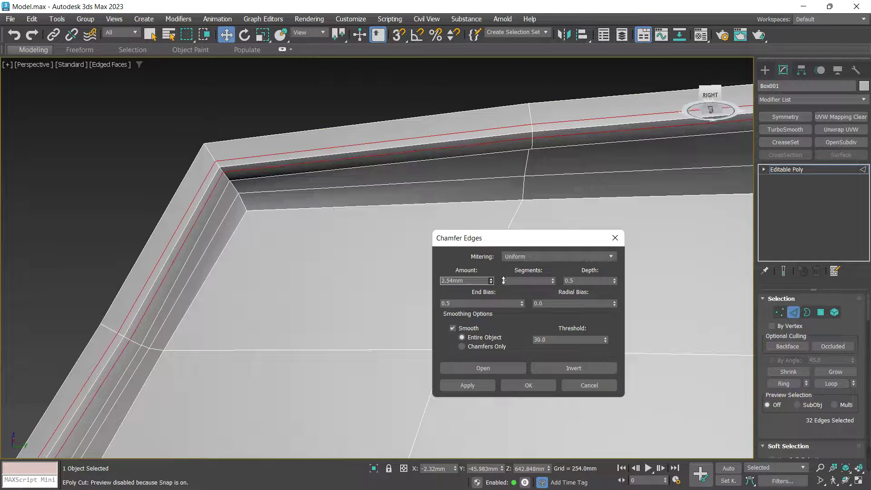
{"action": "left_click", "coordinate": [553, 282]}
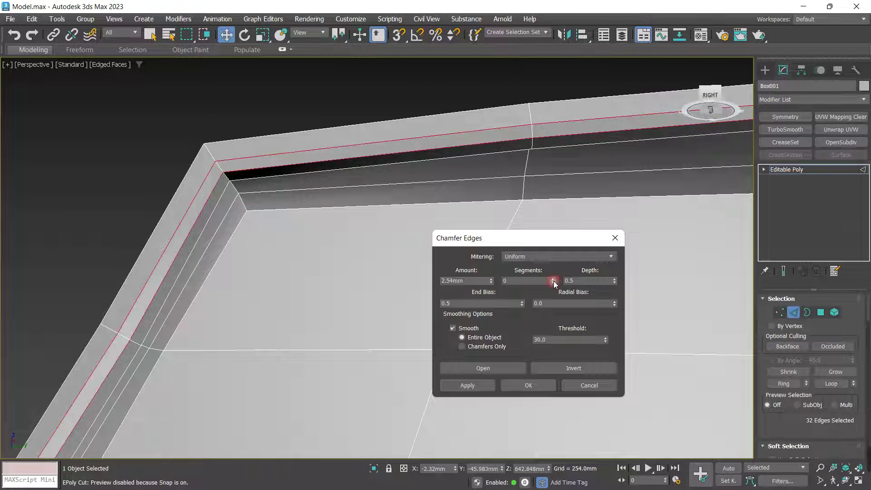
{"action": "left_click", "coordinate": [530, 384]}
Preview the shell with OpenSubdiv at 2 iterations, hide the edge display and inspect the smoothed rim from several sides
{"action": "scroll", "coordinate": [359, 268], "scroll_direction": "down", "scroll_amount": 4}
{"action": "middle_click_drag", "start_coordinate": [354, 263], "coordinate": [463, 317], "text": "alt"}
{"action": "key", "text": "1"}
{"action": "key", "text": "1"}
{"action": "left_click", "coordinate": [841, 146]}
{"action": "middle_click_drag", "start_coordinate": [611, 290], "coordinate": [548, 265]}
{"action": "key", "text": "F4"}
{"action": "left_click", "coordinate": [851, 317]}
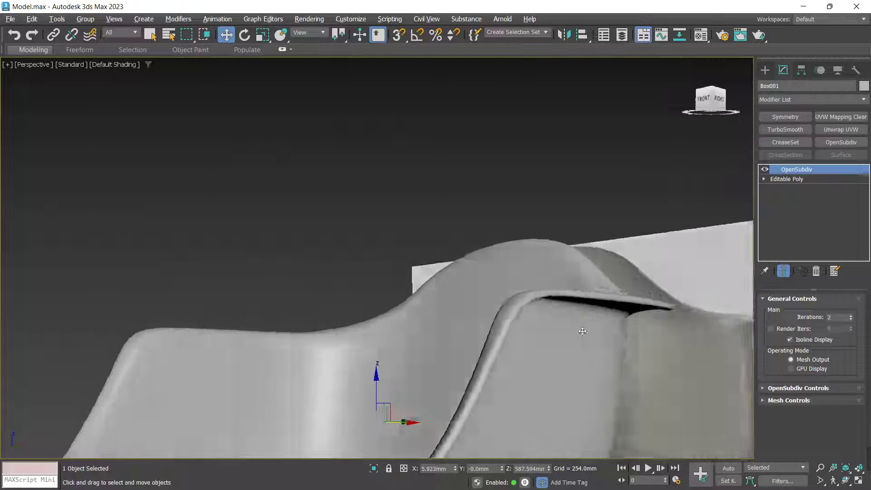
{"action": "middle_click_drag", "start_coordinate": [579, 331], "coordinate": [352, 272], "text": "alt"}
{"action": "scroll", "coordinate": [620, 394], "scroll_direction": "up", "scroll_amount": 5}
{"action": "scroll", "coordinate": [620, 394], "scroll_direction": "down", "scroll_amount": 3}
{"action": "middle_click_drag", "start_coordinate": [528, 361], "coordinate": [500, 311], "text": "alt"}
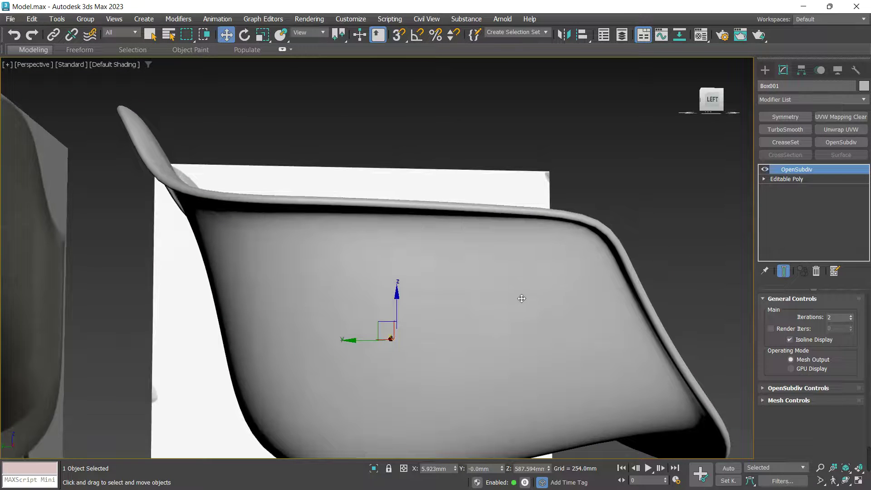
Isolate the chair shell in the Left view and remove its OpenSubdiv modifier
{"action": "key", "text": "alt+q"}
{"action": "key", "text": "l"}
{"action": "middle_click_drag", "start_coordinate": [268, 161], "coordinate": [380, 228]}
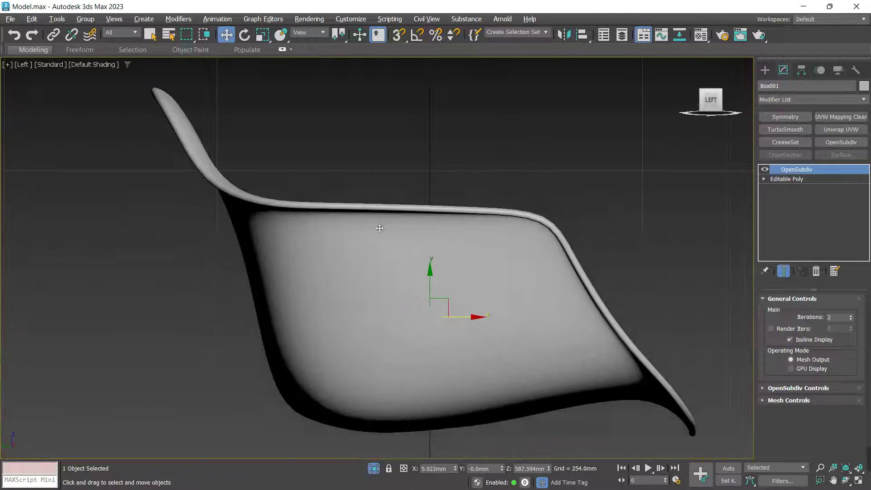
{"action": "scroll", "coordinate": [379, 227], "scroll_direction": "up", "scroll_amount": 2}
{"action": "left_click", "coordinate": [817, 271]}
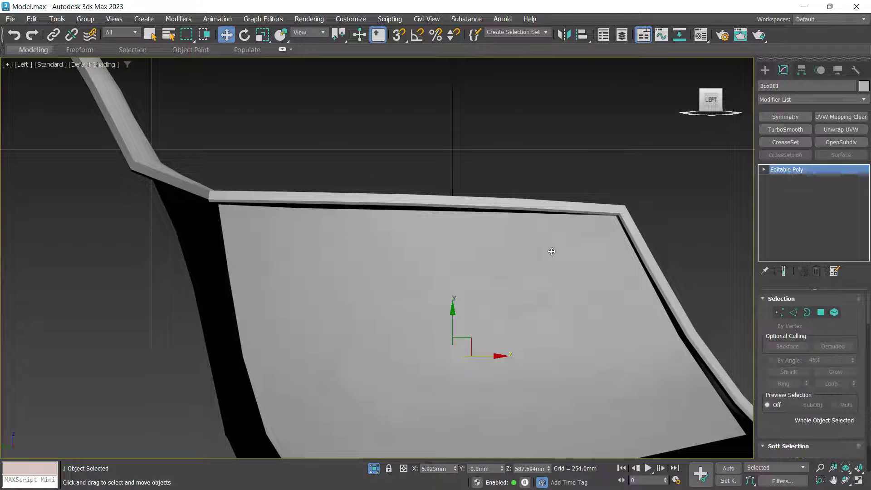
Show the edges and move the 18 vertices at the armrests' upper front corner slightly up and forward in the Left view
{"action": "scroll", "coordinate": [552, 251], "scroll_direction": "up", "scroll_amount": 4}
{"action": "key", "text": "F4"}
{"action": "middle_click_drag", "start_coordinate": [546, 218], "coordinate": [630, 245]}
{"action": "key", "text": "1"}
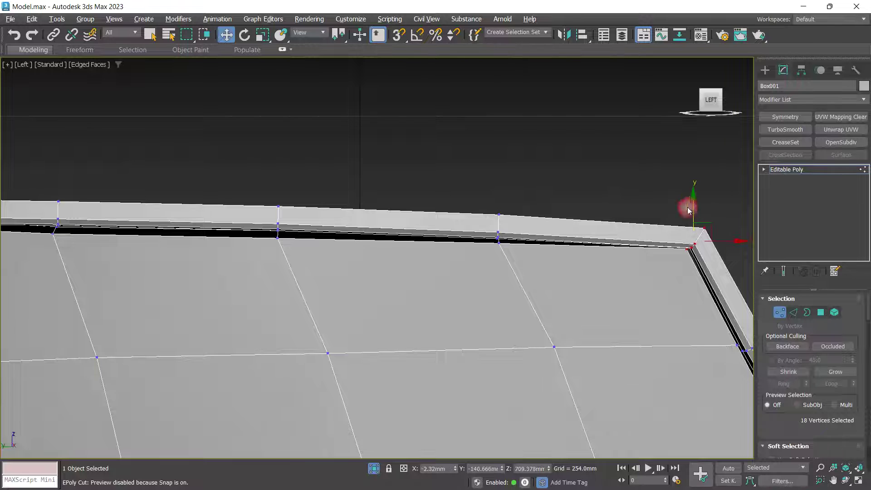
{"action": "left_click_drag", "start_coordinate": [695, 210], "coordinate": [700, 204]}
{"action": "scroll", "coordinate": [517, 225], "scroll_direction": "down", "scroll_amount": 3}
{"action": "key", "text": "1"}
Preview the shell with OpenSubdiv at 2 iterations, inspect the armrest corner and seat front, and remove the modifier
{"action": "left_click", "coordinate": [497, 185]}
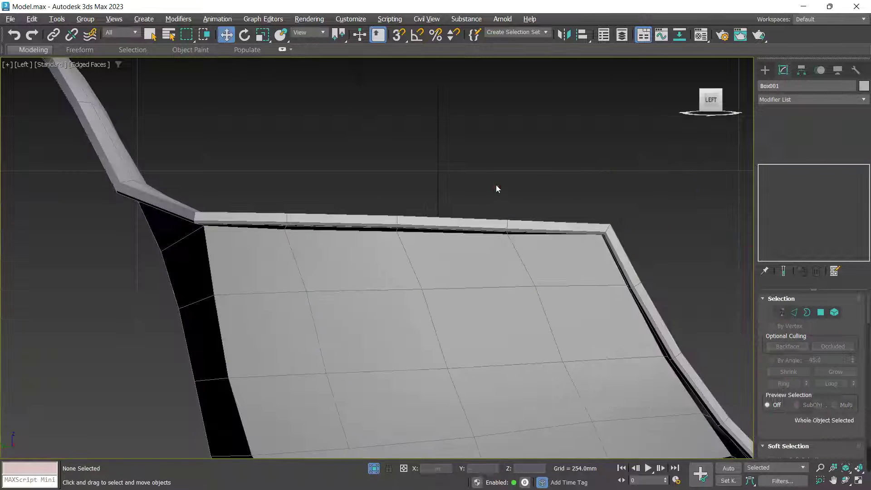
{"action": "left_click", "coordinate": [531, 262]}
{"action": "left_click", "coordinate": [841, 141]}
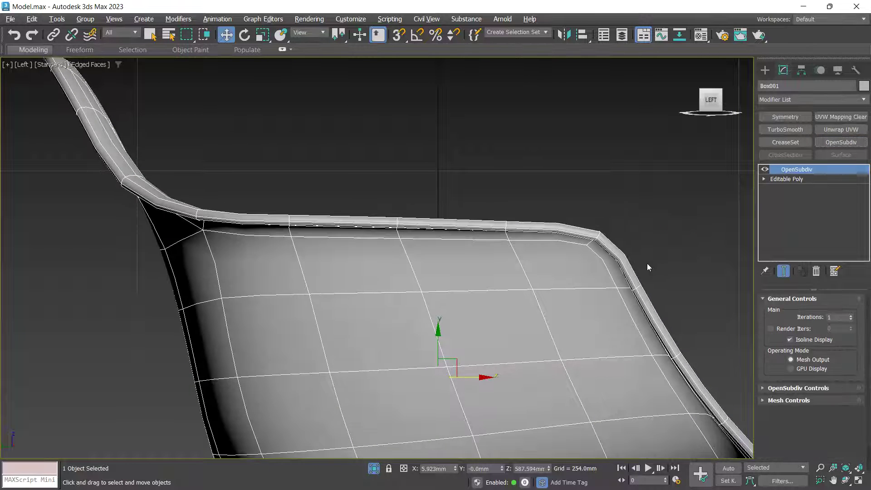
{"action": "left_click", "coordinate": [851, 316]}
{"action": "scroll", "coordinate": [562, 274], "scroll_direction": "down", "scroll_amount": 2}
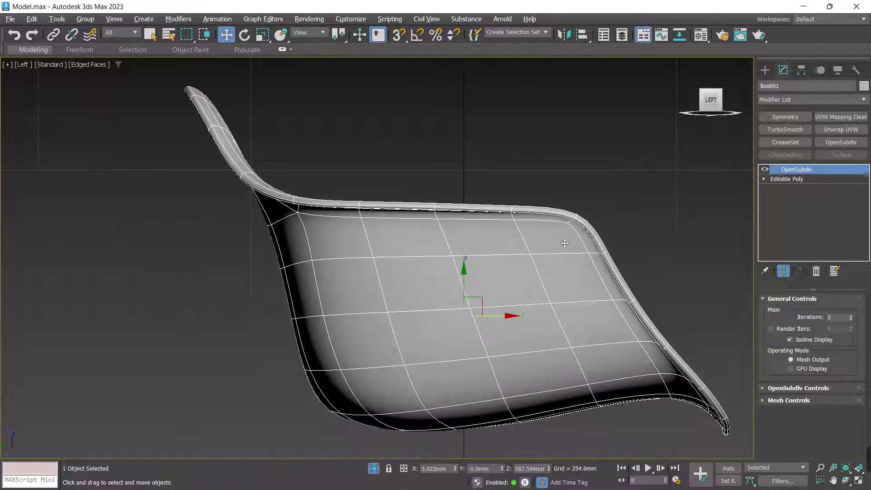
{"action": "key", "text": "F4"}
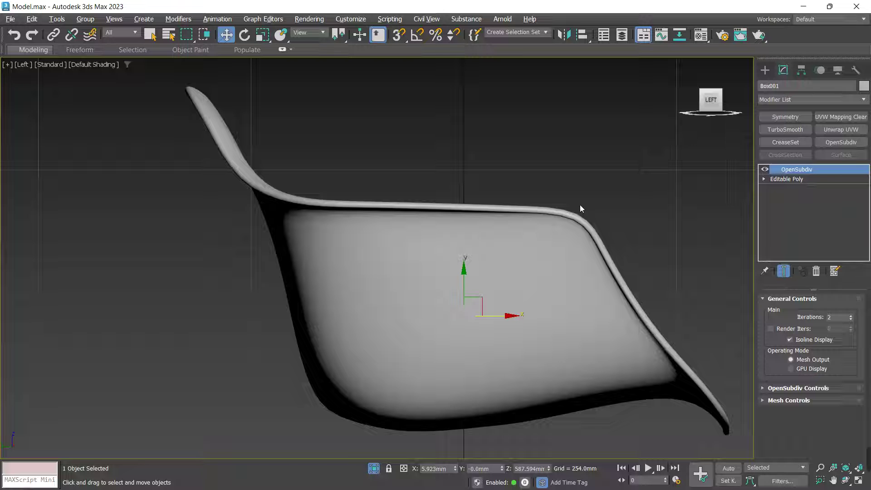
{"action": "key", "text": "p"}
{"action": "scroll", "coordinate": [393, 267], "scroll_direction": "down", "scroll_amount": 3}
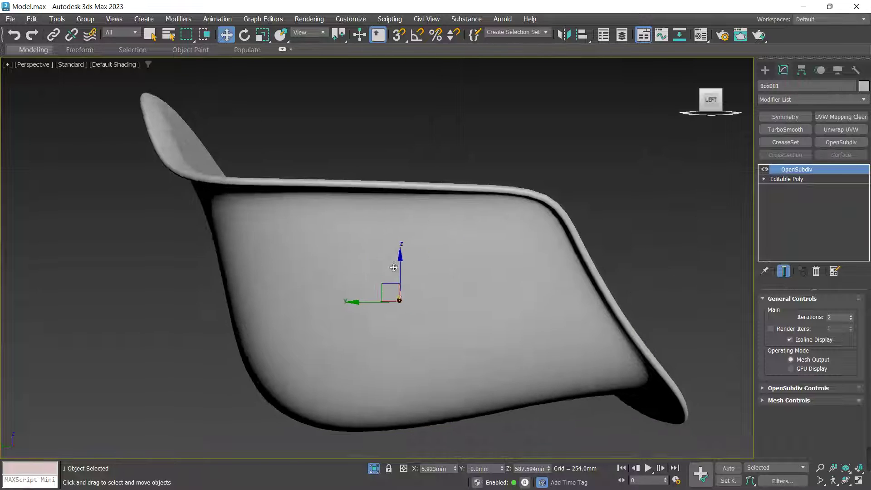
{"action": "mouse_move", "coordinate": [393, 268]}
{"action": "middle_mouse_down", "text": "alt"}
{"action": "mouse_move", "coordinate": [455, 302]}
{"action": "mouse_move", "coordinate": [408, 293]}
{"action": "mouse_move", "coordinate": [320, 307]}
{"action": "mouse_move", "coordinate": [381, 272]}
{"action": "mouse_move", "coordinate": [445, 284]}
{"action": "mouse_move", "coordinate": [440, 315]}
{"action": "mouse_move", "coordinate": [389, 314]}
{"action": "middle_mouse_up", "text": "alt"}
{"action": "scroll", "coordinate": [257, 386], "scroll_direction": "up", "scroll_amount": 5}
{"action": "key", "text": "F4"}
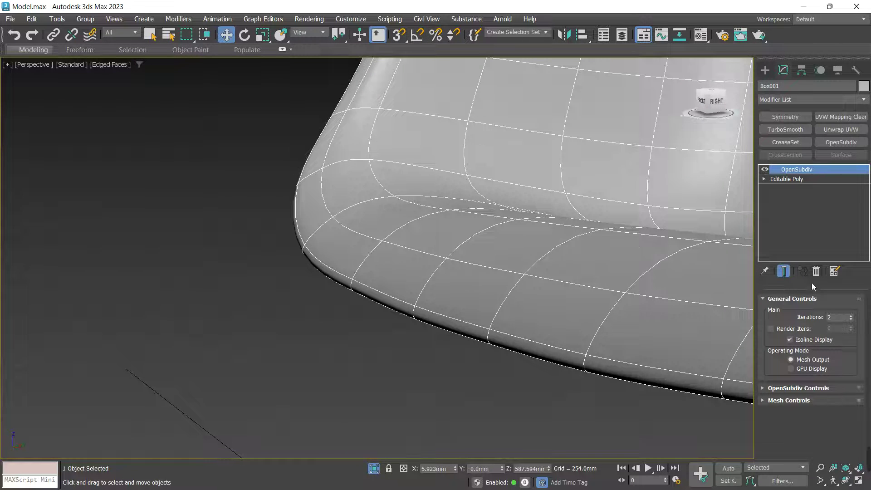
{"action": "left_click", "coordinate": [816, 272]}
Move the row of ten vertices just behind the seat's front edge about 5 mm down and about 4 mm forward
{"action": "middle_click_drag", "start_coordinate": [598, 342], "coordinate": [499, 344], "text": "alt"}
{"action": "key", "text": "f"}
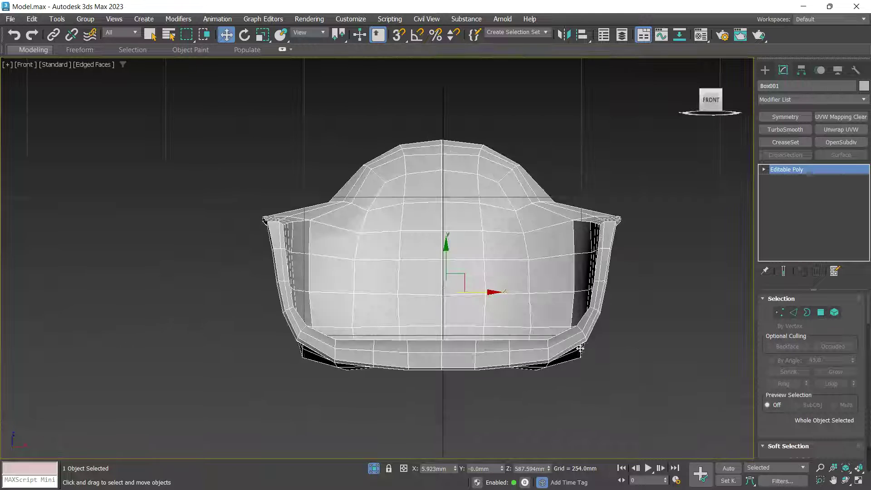
{"action": "middle_click_drag", "start_coordinate": [434, 387], "coordinate": [439, 431], "text": "alt"}
{"action": "scroll", "coordinate": [440, 430], "scroll_direction": "up", "scroll_amount": 3}
{"action": "middle_click_drag", "start_coordinate": [439, 431], "coordinate": [414, 398]}
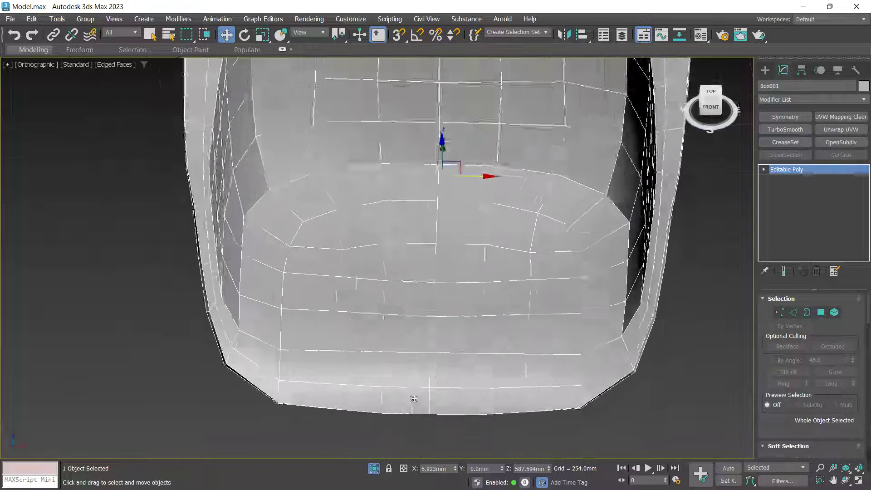
{"action": "scroll", "coordinate": [409, 399], "scroll_direction": "up", "scroll_amount": 3}
{"action": "key", "text": "1"}
{"action": "key", "text": "alt+c"}
{"action": "middle_click_drag", "start_coordinate": [583, 400], "coordinate": [465, 365], "text": "alt"}
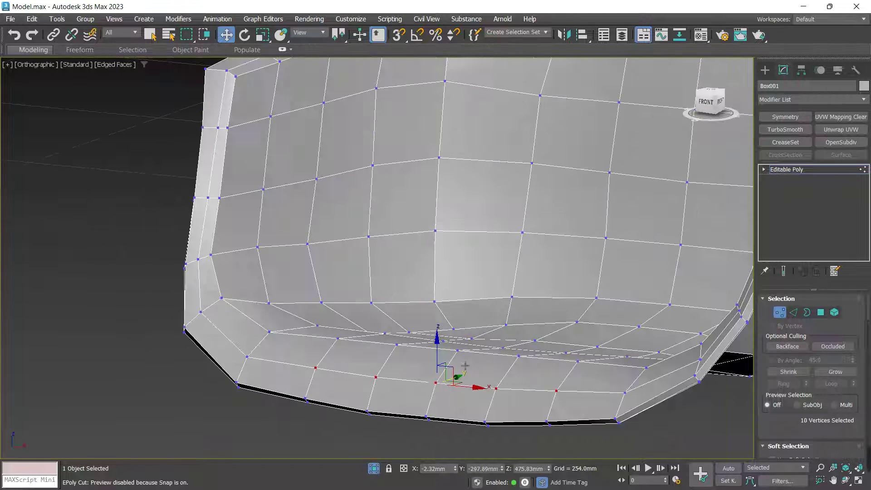
{"action": "left_click_drag", "start_coordinate": [437, 359], "coordinate": [437, 361]}
{"action": "middle_click_drag", "start_coordinate": [436, 363], "coordinate": [430, 398], "text": "alt"}
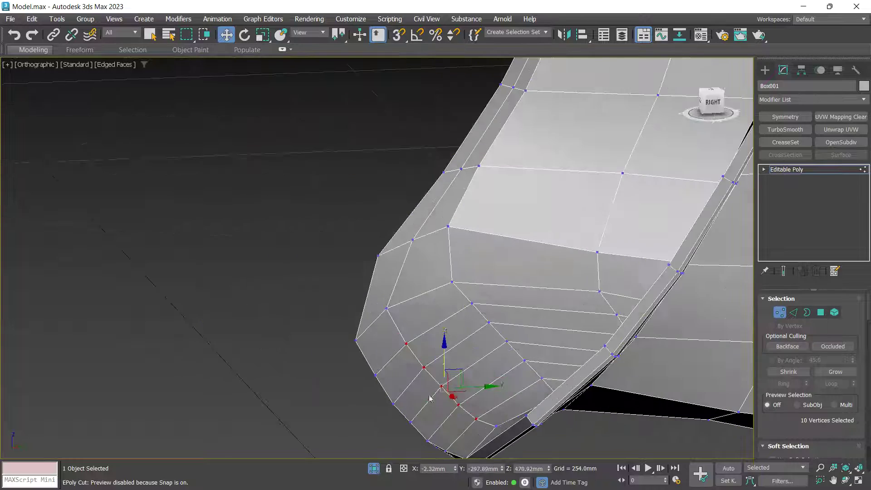
{"action": "mouse_move", "coordinate": [481, 389]}
{"action": "middle_mouse_down", "text": "alt"}
{"action": "mouse_move", "coordinate": [564, 398]}
{"action": "mouse_move", "coordinate": [519, 364]}
{"action": "mouse_move", "coordinate": [439, 361]}
{"action": "mouse_move", "coordinate": [499, 344]}
{"action": "mouse_move", "coordinate": [496, 393]}
{"action": "middle_mouse_up", "text": "alt"}
Lower the eight vertices beside the corners of the seat's front edge by about 2.4 mm and leave vertex editing
{"action": "key", "text": "p"}
{"action": "scroll", "coordinate": [542, 392], "scroll_direction": "down", "scroll_amount": 4}
{"action": "scroll", "coordinate": [408, 390], "scroll_direction": "up", "scroll_amount": 4}
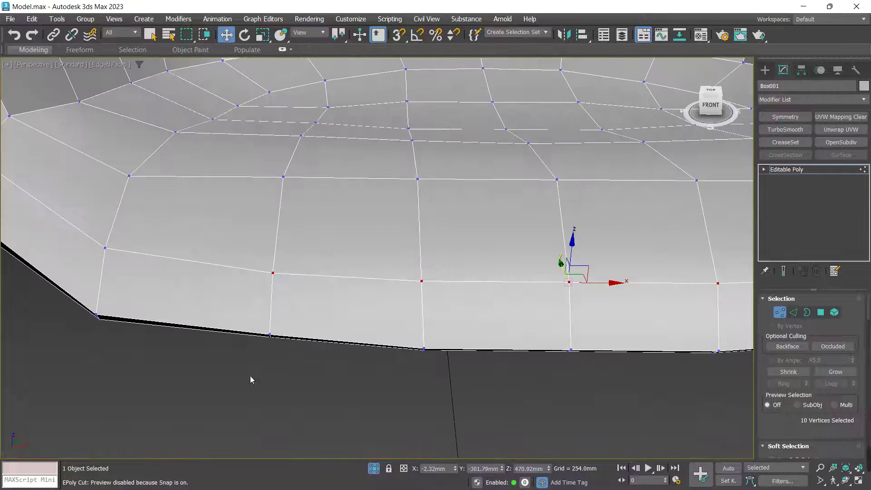
{"action": "scroll", "coordinate": [392, 365], "scroll_direction": "down", "scroll_amount": 4}
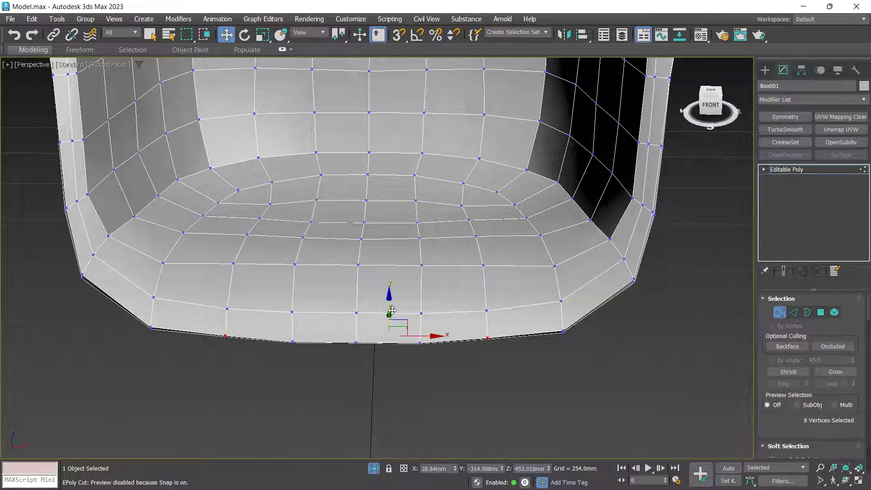
{"action": "left_click_drag", "start_coordinate": [392, 310], "coordinate": [392, 313]}
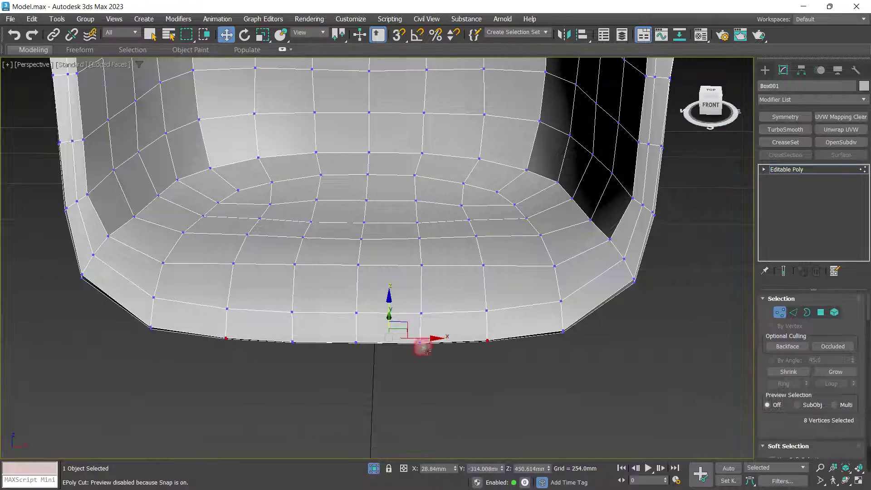
{"action": "middle_click_drag", "start_coordinate": [426, 351], "coordinate": [481, 361], "text": "alt"}
{"action": "key", "text": "1"}
{"action": "scroll", "coordinate": [419, 344], "scroll_direction": "down", "scroll_amount": 2}
{"action": "middle_click_drag", "start_coordinate": [481, 360], "coordinate": [503, 357]}
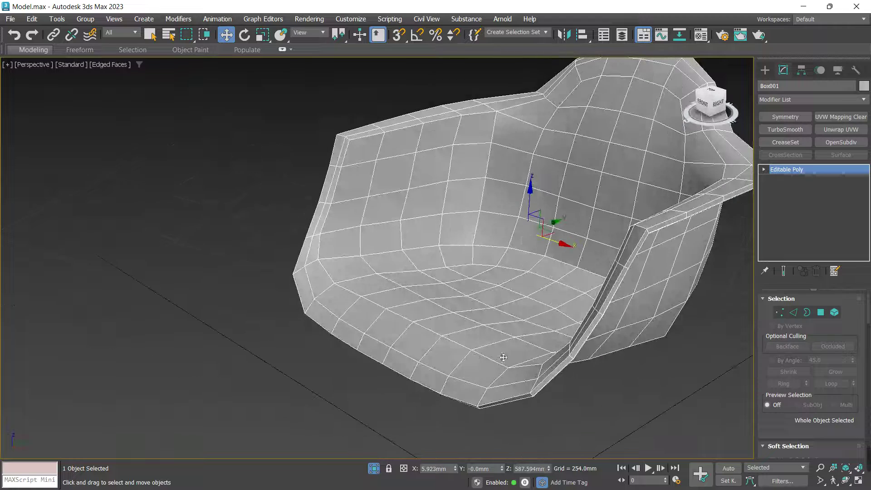
Preview the shell with TurboSmooth, check its smoothed shape in shaded perspective and from the top, and remove the modifier
{"action": "left_click", "coordinate": [791, 130]}
{"action": "middle_click_drag", "start_coordinate": [531, 324], "coordinate": [570, 301], "text": "alt"}
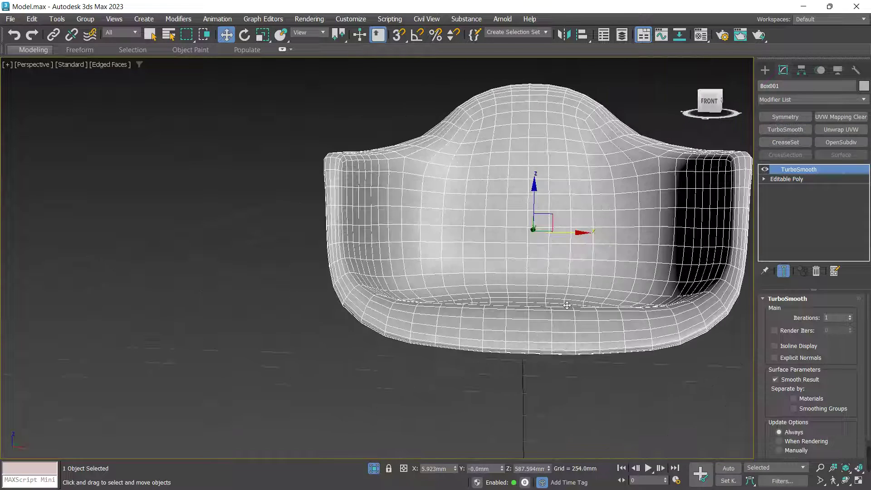
{"action": "key", "text": "F4"}
{"action": "scroll", "coordinate": [586, 354], "scroll_direction": "down", "scroll_amount": 3}
{"action": "middle_click_drag", "start_coordinate": [581, 349], "coordinate": [496, 387], "text": "alt"}
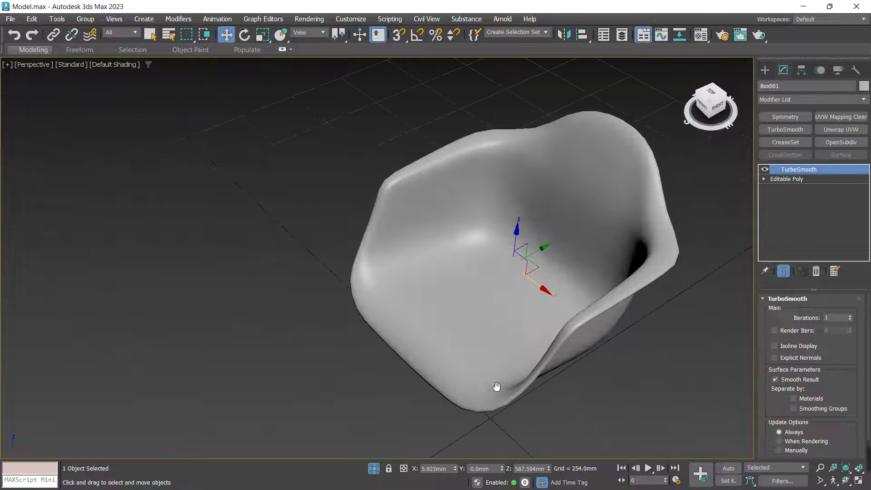
{"action": "key", "text": "t"}
{"action": "key", "text": "z"}
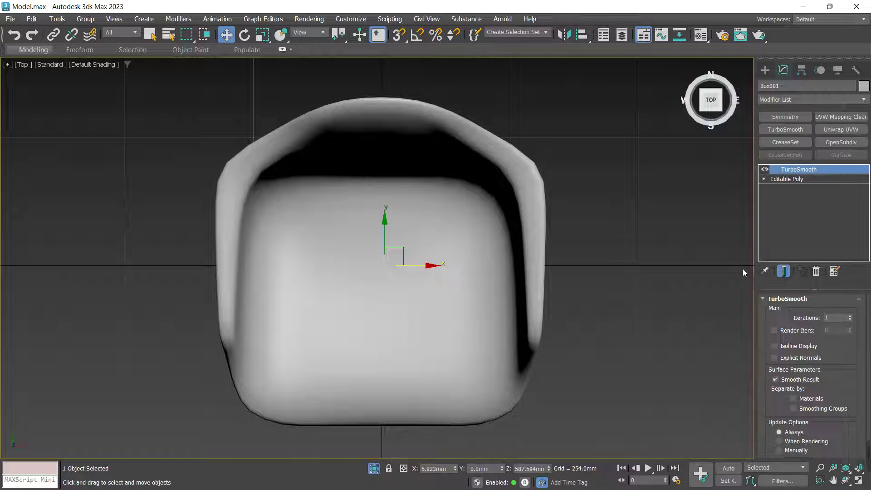
{"action": "left_click", "coordinate": [816, 272]}
In the Top view, move the 35 vertices in the five middle columns of the seat's front edge about 9 mm forward
{"action": "middle_click_drag", "start_coordinate": [505, 344], "coordinate": [538, 290]}
{"action": "key", "text": "F4"}
{"action": "scroll", "coordinate": [431, 383], "scroll_direction": "up", "scroll_amount": 4}
{"action": "key", "text": "1"}
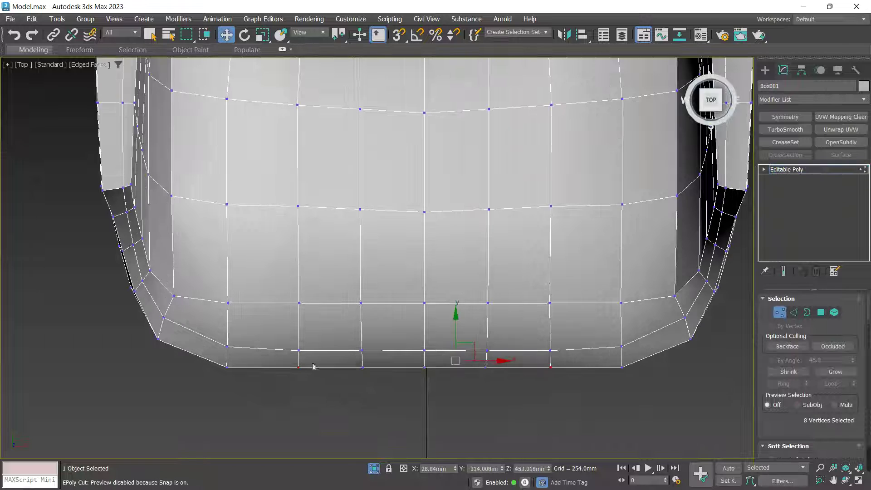
{"action": "mouse_move", "coordinate": [431, 330]}
{"action": "left_mouse_down"}
{"action": "mouse_move", "coordinate": [378, 340]}
{"action": "mouse_move", "coordinate": [431, 337]}
{"action": "left_mouse_up"}
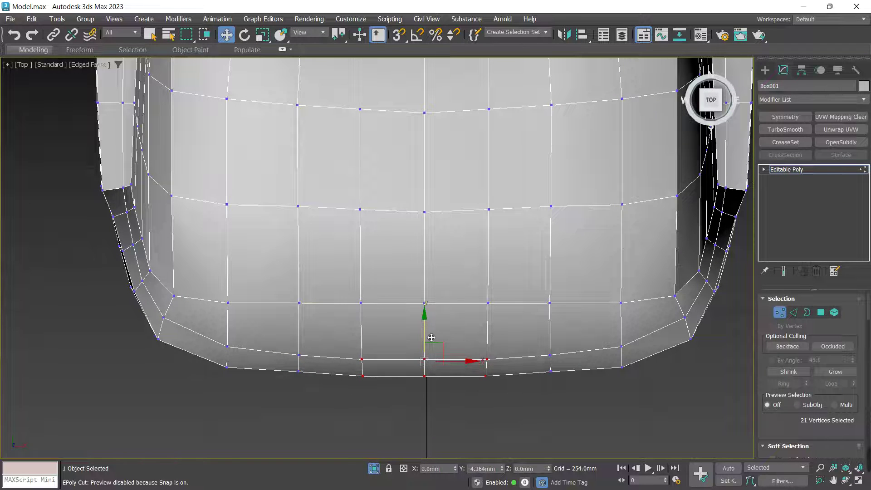
{"action": "key", "text": "ctrl+z"}
{"action": "left_click_drag", "start_coordinate": [290, 339], "coordinate": [494, 383]}
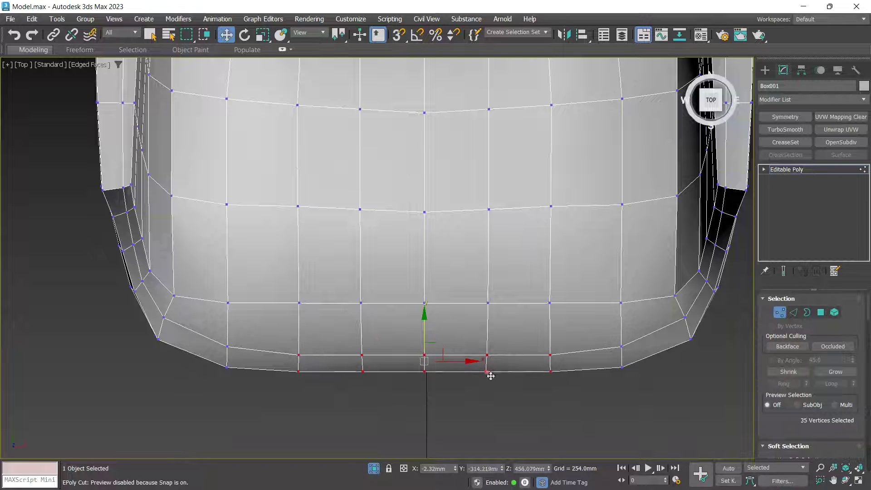
{"action": "left_click_drag", "start_coordinate": [427, 331], "coordinate": [391, 346]}
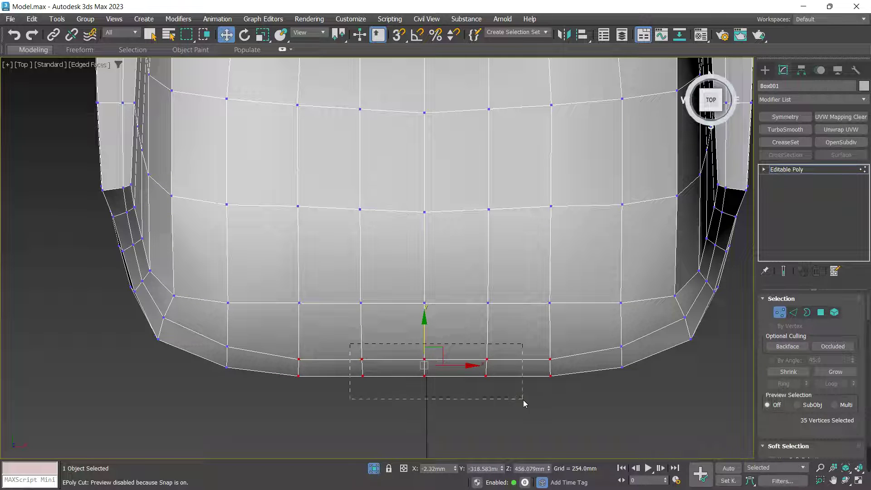
Move the vertices in the three central columns of the seat's front edge slightly further forward and leave vertex editing
{"action": "left_click_drag", "start_coordinate": [524, 403], "coordinate": [519, 401]}
{"action": "scroll", "coordinate": [438, 354], "scroll_direction": "up", "scroll_amount": 2}
{"action": "left_click_drag", "start_coordinate": [425, 339], "coordinate": [450, 414]}
{"action": "scroll", "coordinate": [472, 409], "scroll_direction": "down", "scroll_amount": 4}
{"action": "key", "text": "1"}
Preview the whole shell with OpenSubdiv in perspective, inspect the curved front edge, and remove the modifier
{"action": "key", "text": "p"}
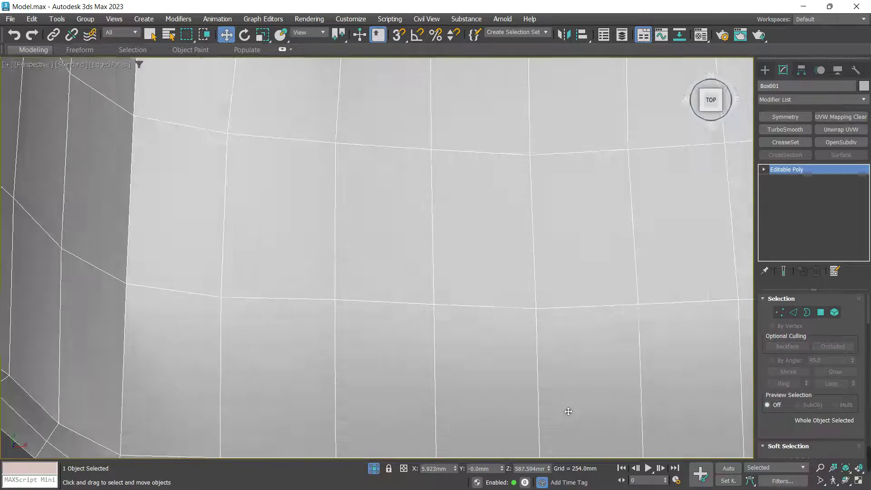
{"action": "key", "text": "z"}
{"action": "middle_click_drag", "start_coordinate": [568, 411], "coordinate": [447, 365], "text": "alt"}
{"action": "left_click", "coordinate": [839, 142]}
{"action": "scroll", "coordinate": [508, 375], "scroll_direction": "up", "scroll_amount": 4}
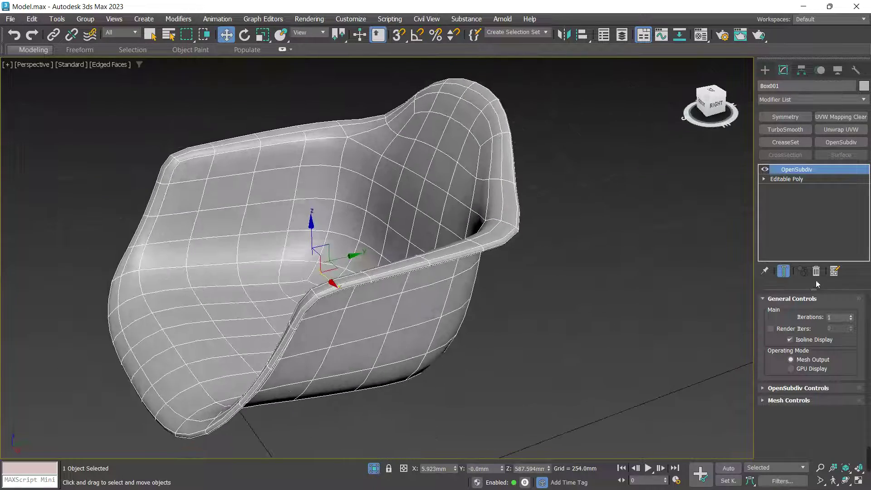
{"action": "left_click", "coordinate": [816, 271]}
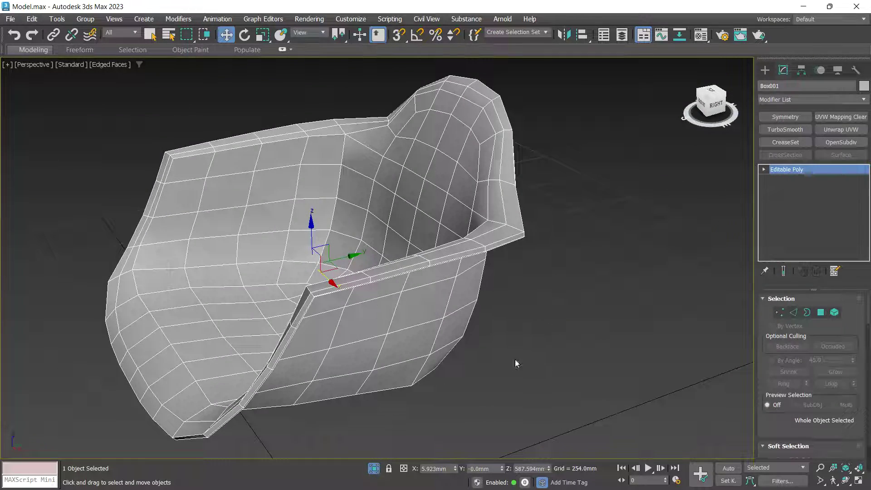
End the isolation to bring back the reference images and compare the shell's side and front with them
{"action": "left_click", "coordinate": [373, 468]}
{"action": "scroll", "coordinate": [482, 333], "scroll_direction": "down", "scroll_amount": 4}
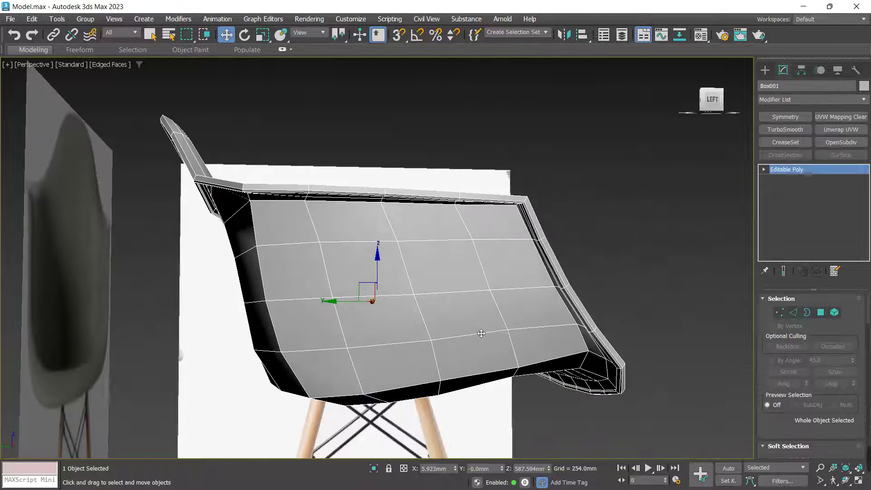
{"action": "middle_click_drag", "start_coordinate": [481, 333], "coordinate": [381, 256], "text": "alt"}
{"action": "middle_click_drag", "start_coordinate": [603, 324], "coordinate": [615, 372], "text": "alt"}
{"action": "scroll", "coordinate": [533, 274], "scroll_direction": "up", "scroll_amount": 3}
{"action": "middle_click_drag", "start_coordinate": [624, 249], "coordinate": [614, 313], "text": "alt"}
In the Top view, move the four out-of-line vertices in the rear seat row about 10 mm toward the backrest and leave vertex editing
{"action": "key", "text": "t"}
{"action": "middle_click_drag", "start_coordinate": [423, 170], "coordinate": [422, 268]}
{"action": "scroll", "coordinate": [422, 268], "scroll_direction": "up", "scroll_amount": 4}
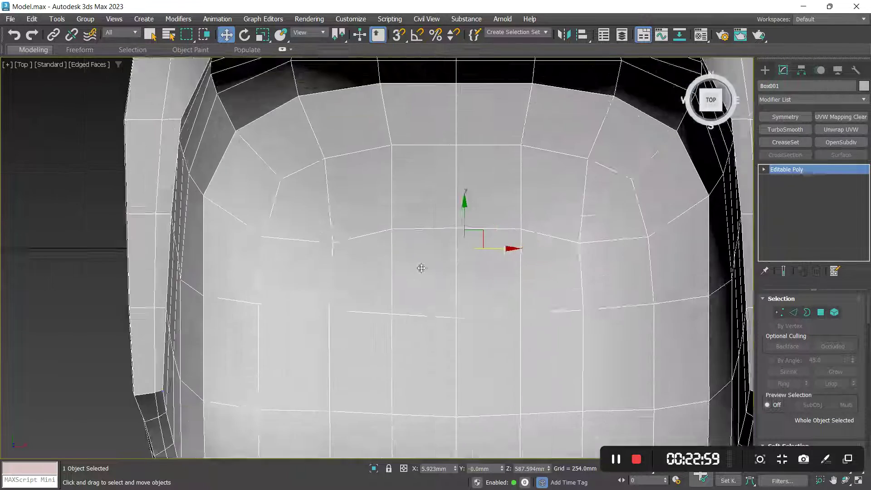
{"action": "key", "text": "1"}
{"action": "left_click_drag", "start_coordinate": [367, 195], "coordinate": [456, 224]}
{"action": "left_click_drag", "start_coordinate": [545, 262], "coordinate": [544, 261]}
{"action": "left_click", "coordinate": [298, 235]}
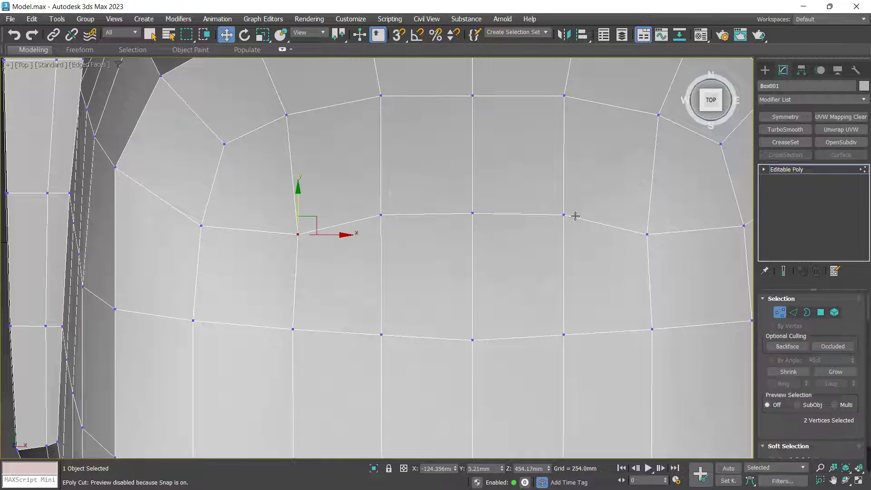
{"action": "left_click_drag", "start_coordinate": [474, 210], "coordinate": [483, 194]}
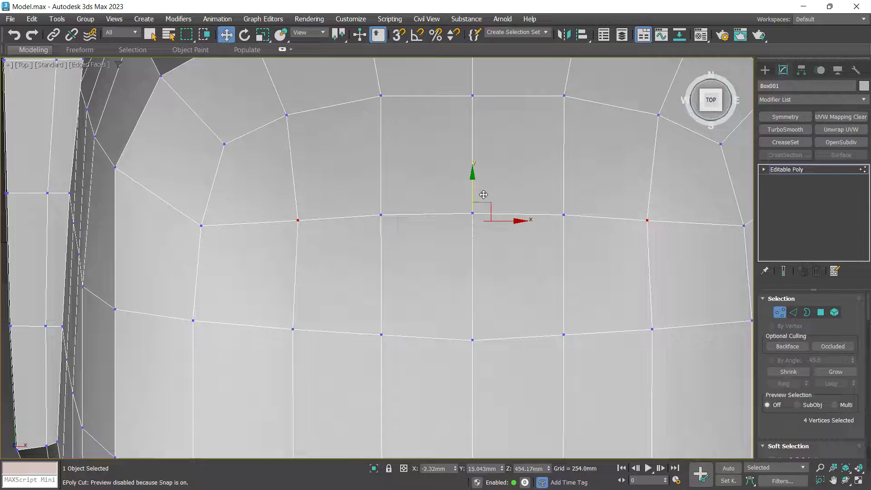
{"action": "scroll", "coordinate": [476, 244], "scroll_direction": "down", "scroll_amount": 2}
{"action": "scroll", "coordinate": [458, 316], "scroll_direction": "down", "scroll_amount": 2}
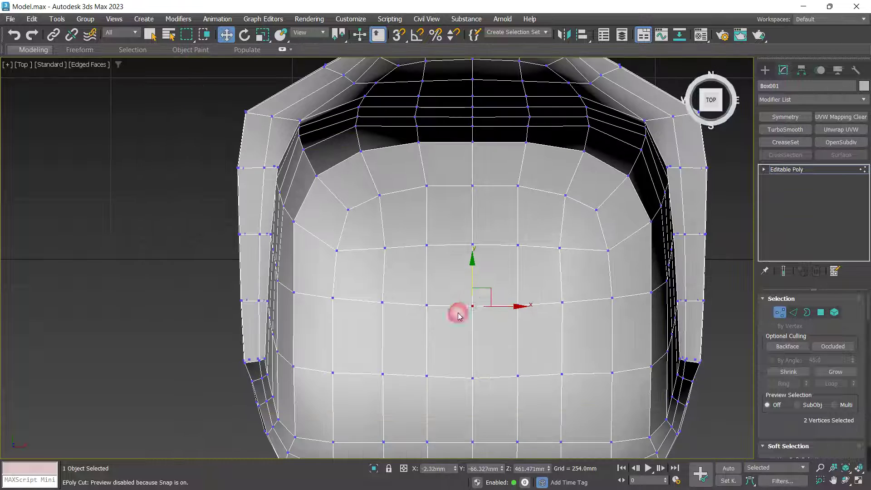
{"action": "scroll", "coordinate": [428, 260], "scroll_direction": "up", "scroll_amount": 4}
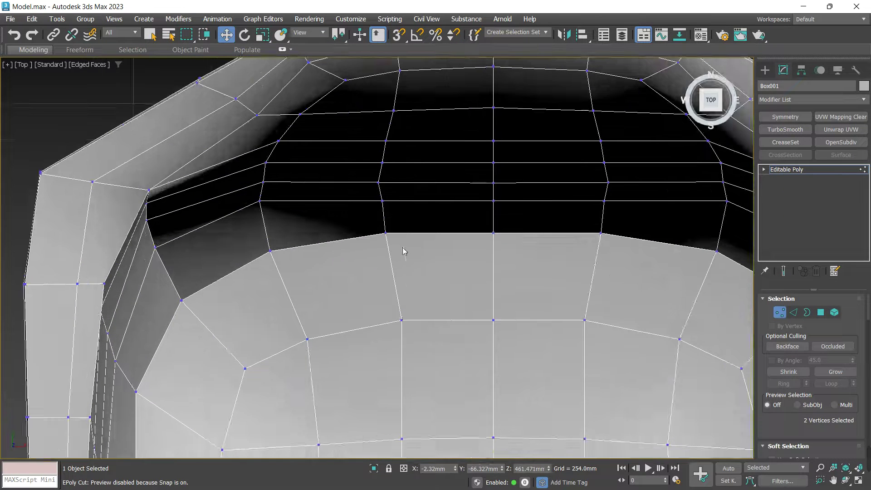
{"action": "scroll", "coordinate": [403, 249], "scroll_direction": "down", "scroll_amount": 4}
{"action": "key", "text": "1"}
{"action": "scroll", "coordinate": [460, 261], "scroll_direction": "down", "scroll_amount": 2}
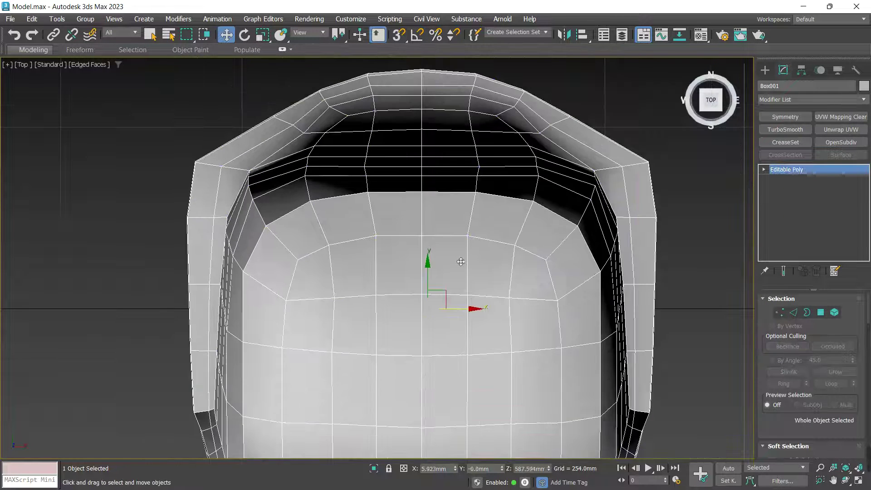
In the Left view, move the 18 vertices just below the armrests' front corner slightly forward to follow the reference outline
{"action": "key", "text": "p"}
{"action": "middle_click_drag", "start_coordinate": [459, 258], "coordinate": [515, 173], "text": "alt"}
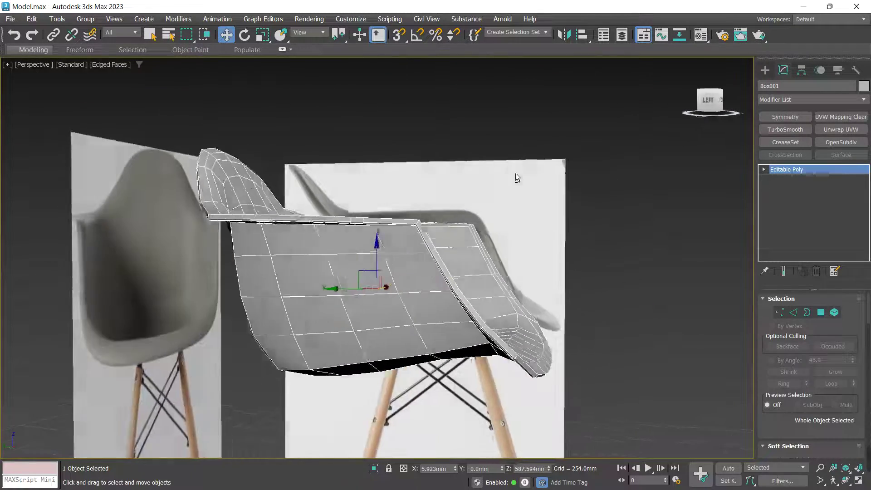
{"action": "scroll", "coordinate": [515, 172], "scroll_direction": "up", "scroll_amount": 3}
{"action": "key", "text": "1"}
{"action": "scroll", "coordinate": [437, 202], "scroll_direction": "up", "scroll_amount": 4}
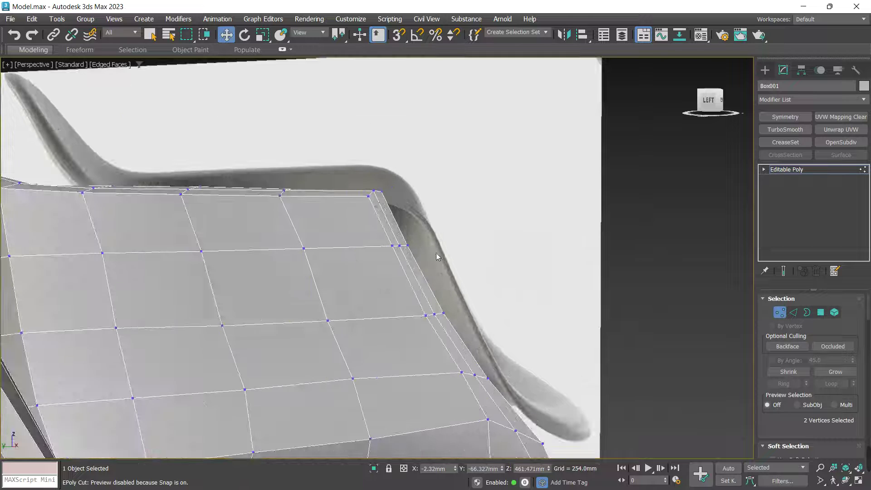
{"action": "scroll", "coordinate": [494, 281], "scroll_direction": "down", "scroll_amount": 5}
{"action": "middle_click_drag", "start_coordinate": [471, 338], "coordinate": [446, 276]}
{"action": "key", "text": "l"}
{"action": "scroll", "coordinate": [499, 279], "scroll_direction": "up", "scroll_amount": 4}
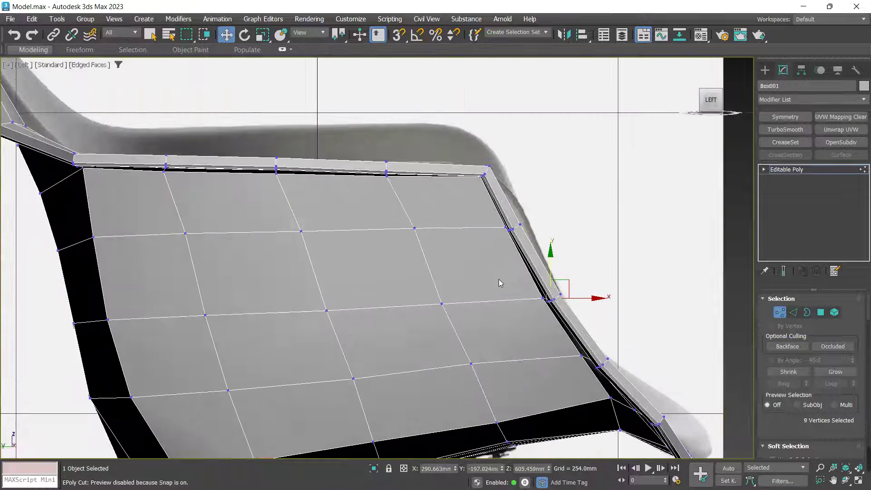
{"action": "left_click_drag", "start_coordinate": [546, 232], "coordinate": [520, 267]}
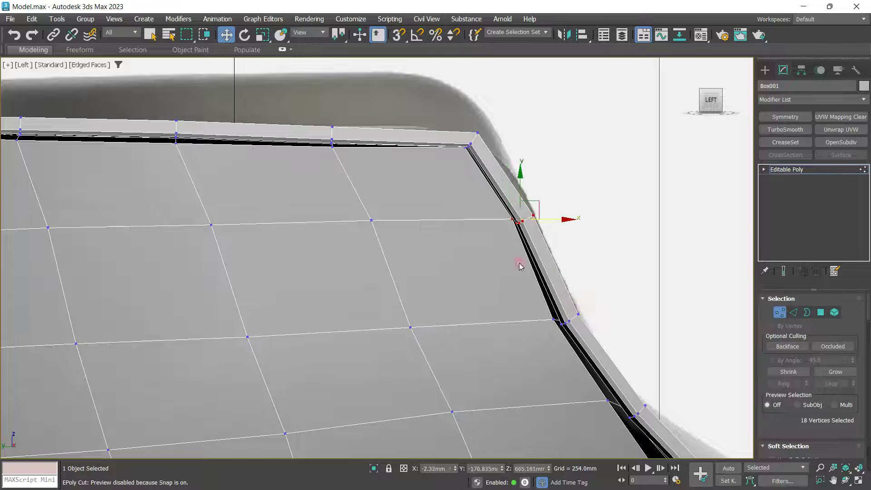
Move the next 18 vertices down the armrests' front edge about 5 mm forward and briefly check the shape with OpenSubdiv
{"action": "left_click_drag", "start_coordinate": [602, 316], "coordinate": [610, 325]}
{"action": "middle_click_drag", "start_coordinate": [606, 326], "coordinate": [565, 268]}
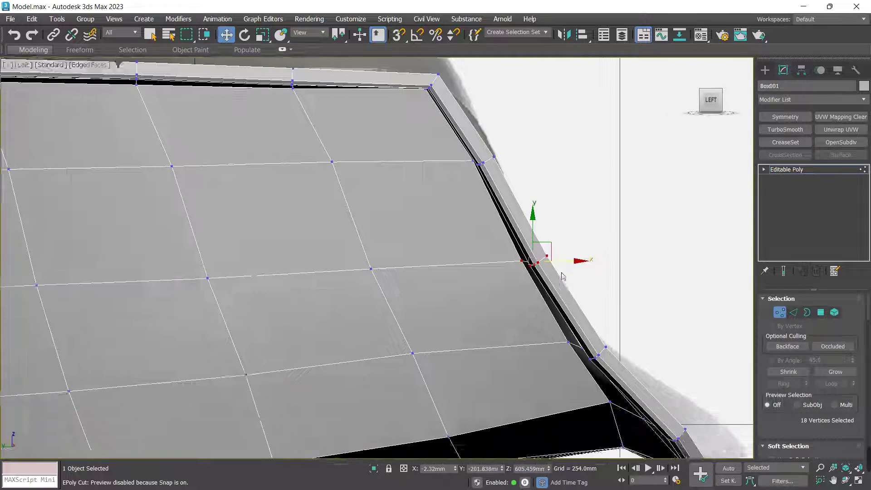
{"action": "scroll", "coordinate": [565, 268], "scroll_direction": "down", "scroll_amount": 2}
{"action": "key", "text": "1"}
{"action": "left_click", "coordinate": [841, 142]}
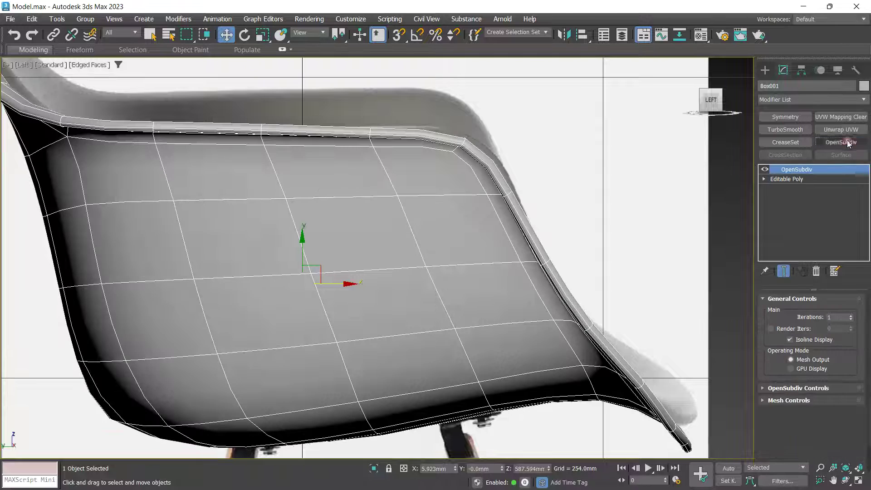
{"action": "left_click", "coordinate": [816, 271]}
Move the 18 vertices at the armrests' upper front corner slightly forward and apply OpenSubdiv with 2 iterations
{"action": "key", "text": "1"}
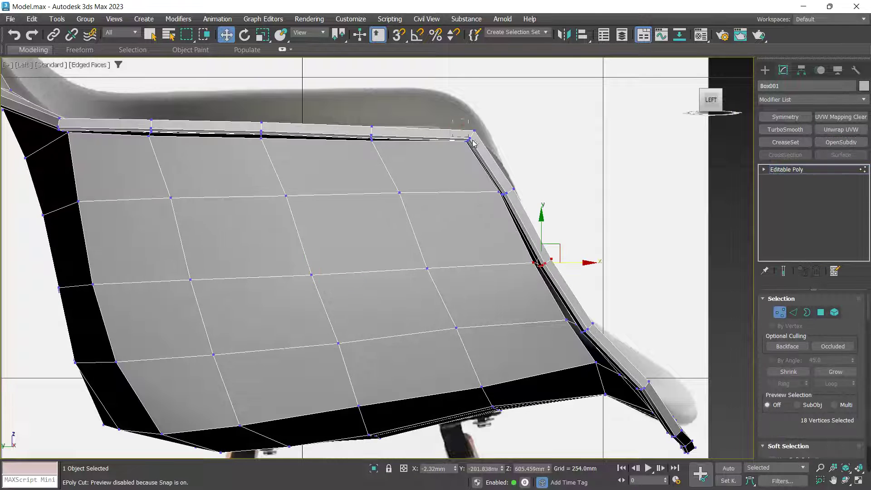
{"action": "left_click_drag", "start_coordinate": [508, 143], "coordinate": [511, 152]}
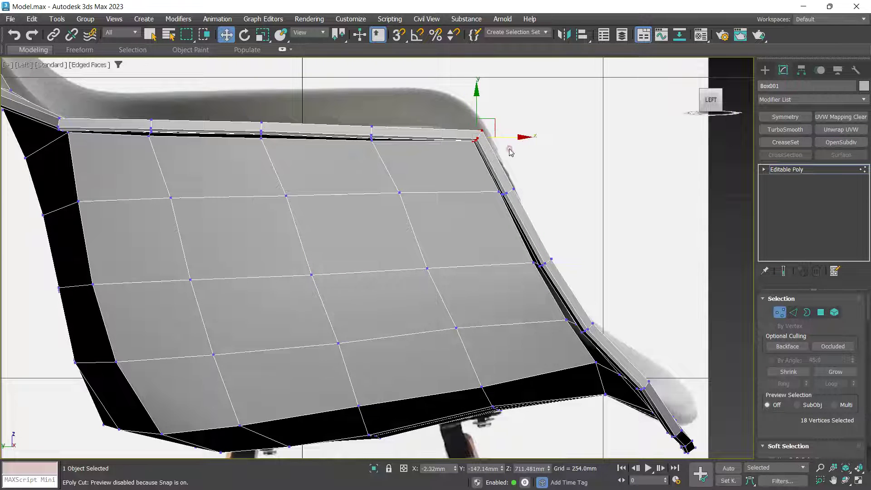
{"action": "left_click", "coordinate": [843, 143]}
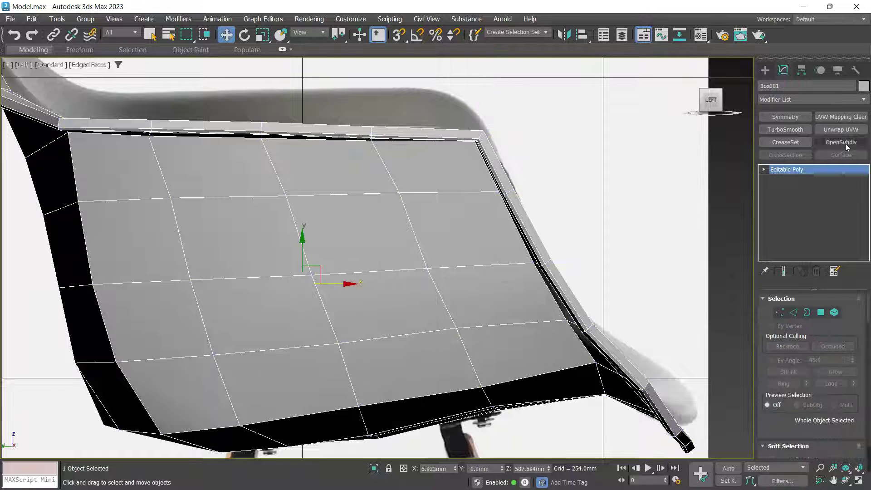
{"action": "scroll", "coordinate": [608, 212], "scroll_direction": "up", "scroll_amount": 2}
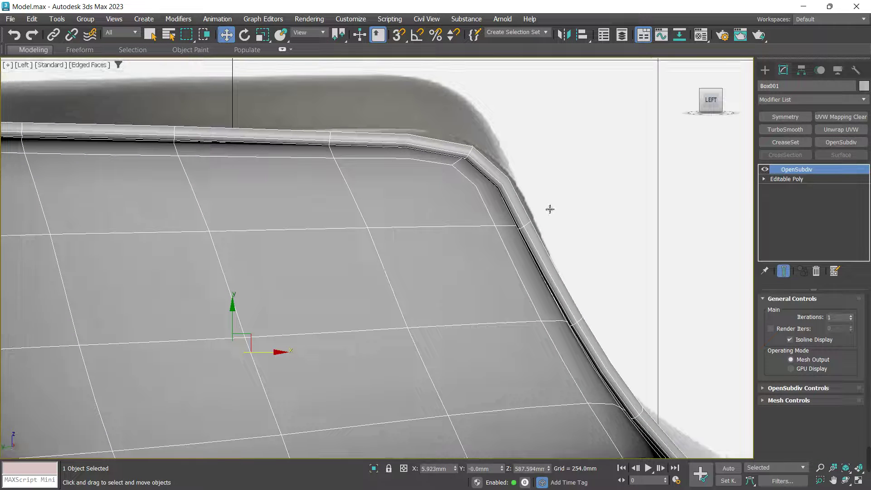
{"action": "left_click", "coordinate": [851, 319]}
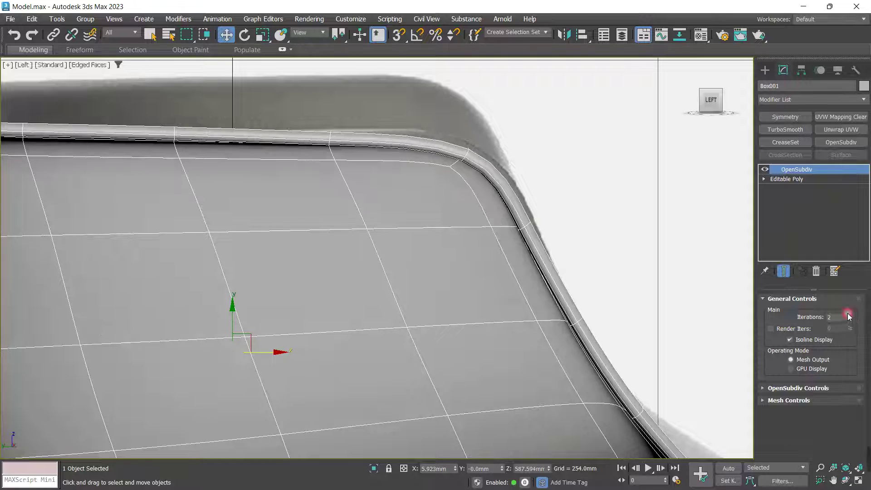
{"action": "scroll", "coordinate": [692, 261], "scroll_direction": "down", "scroll_amount": 4}
{"action": "middle_click_drag", "start_coordinate": [685, 258], "coordinate": [655, 217]}
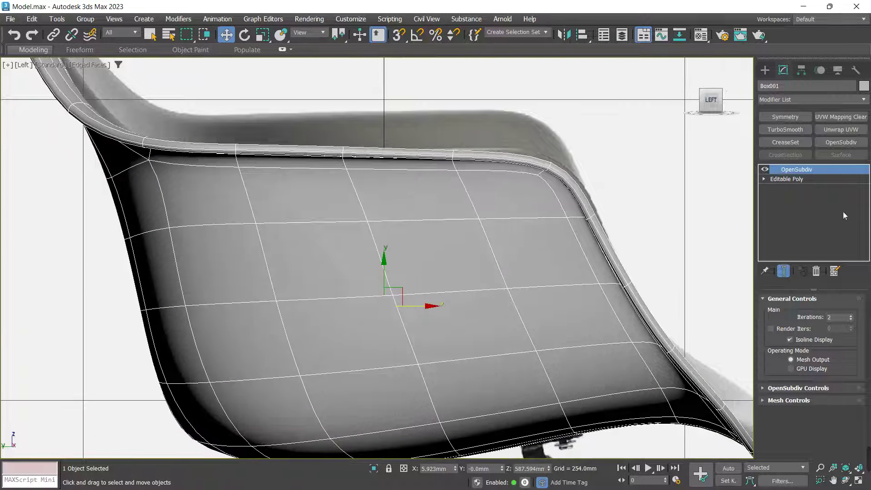
Under the OpenSubdiv modifier, raise the armrest corner vertices slightly using soft selection with a 155.956 mm falloff and leave vertex editing
{"action": "left_click", "coordinate": [805, 180]}
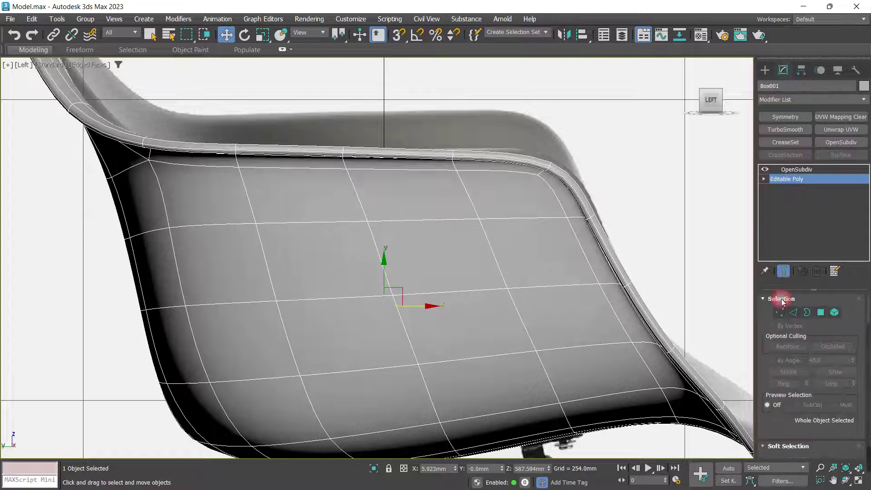
{"action": "left_click", "coordinate": [779, 312]}
{"action": "scroll", "coordinate": [735, 314], "scroll_direction": "down", "scroll_amount": 4}
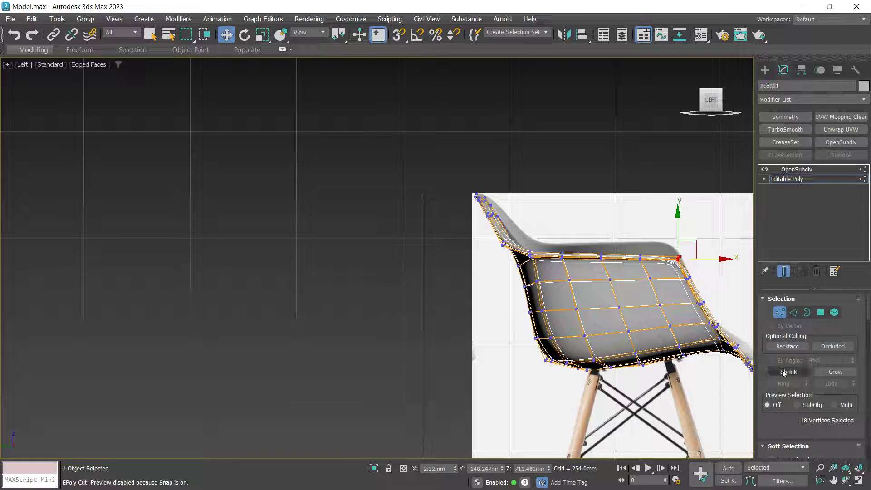
{"action": "scroll", "coordinate": [673, 253], "scroll_direction": "up", "scroll_amount": 5}
{"action": "scroll", "coordinate": [789, 345], "scroll_direction": "down", "scroll_amount": 3}
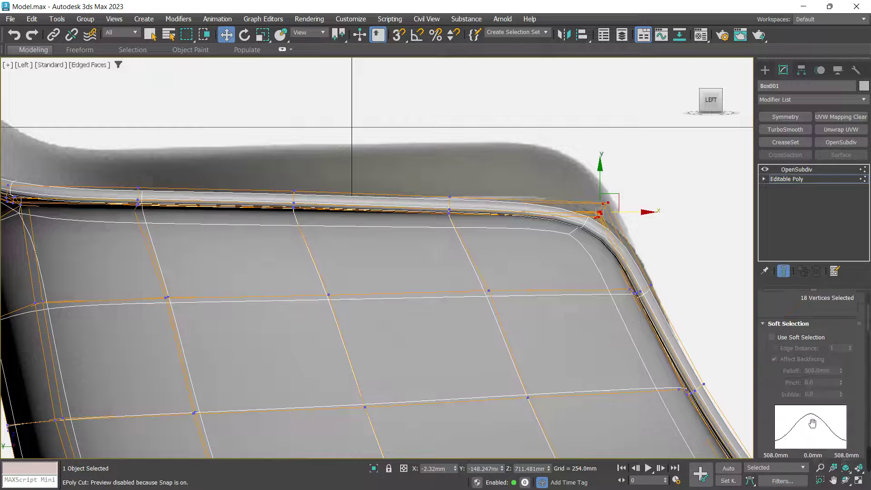
{"action": "left_click", "coordinate": [771, 323]}
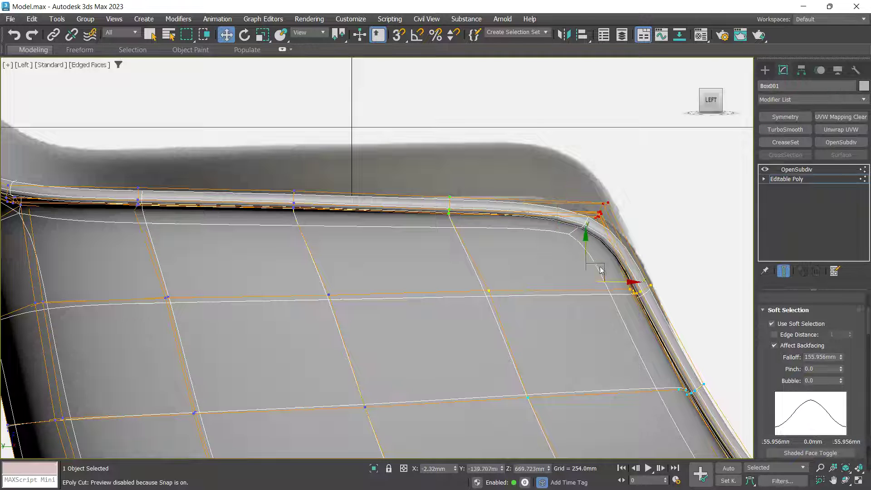
{"action": "left_click_drag", "start_coordinate": [600, 270], "coordinate": [609, 258]}
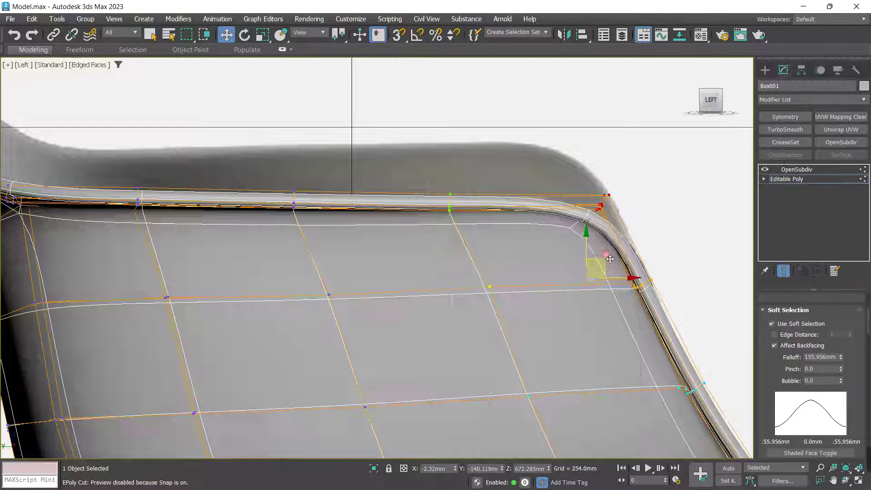
{"action": "scroll", "coordinate": [610, 259], "scroll_direction": "down", "scroll_amount": 2}
{"action": "key", "text": "1"}
Select the side reference plane and examine the smoothed rim where the backrest meets the armrest
{"action": "left_click", "coordinate": [667, 219]}
{"action": "scroll", "coordinate": [616, 245], "scroll_direction": "down", "scroll_amount": 2}
{"action": "middle_click_drag", "start_coordinate": [604, 289], "coordinate": [564, 270]}
{"action": "scroll", "coordinate": [491, 290], "scroll_direction": "up", "scroll_amount": 6}
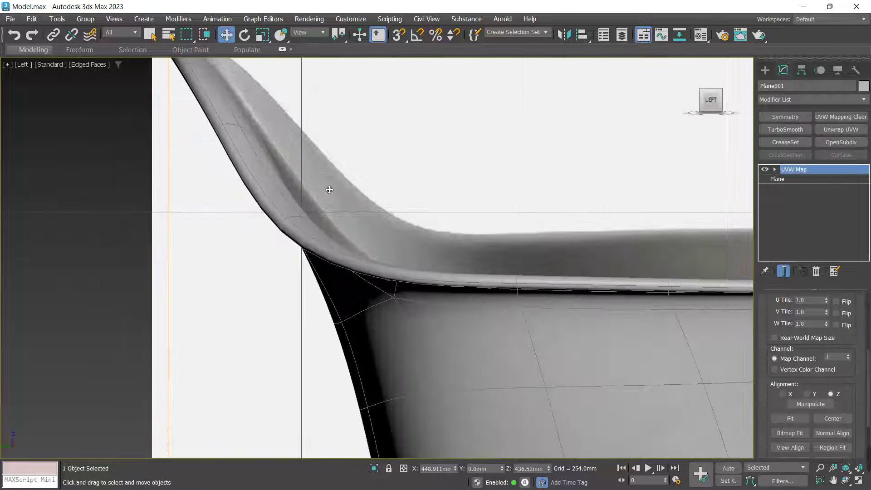
Return to a perspective view, reselect the chair shell and remove its OpenSubdiv modifier
{"action": "scroll", "coordinate": [366, 219], "scroll_direction": "down", "scroll_amount": 3}
{"action": "key", "text": "p"}
{"action": "middle_click_drag", "start_coordinate": [385, 229], "coordinate": [435, 196], "text": "alt"}
{"action": "scroll", "coordinate": [395, 212], "scroll_direction": "down", "scroll_amount": 3}
{"action": "scroll", "coordinate": [384, 210], "scroll_direction": "up", "scroll_amount": 3}
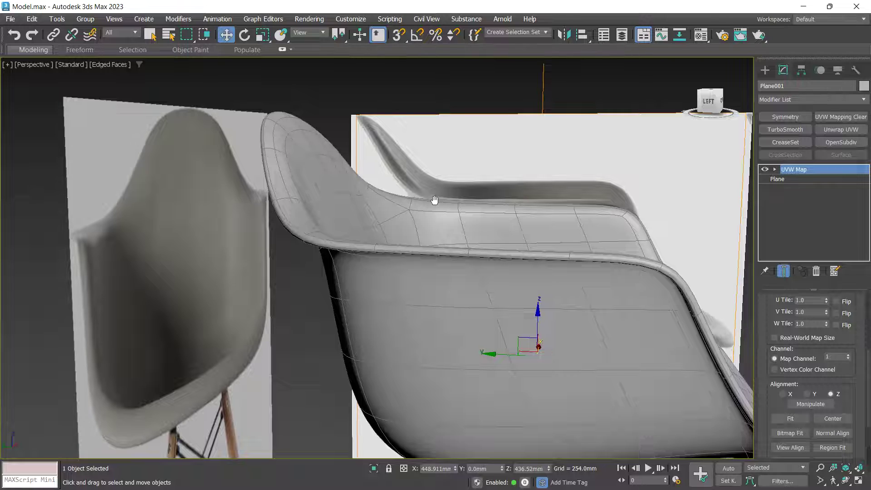
{"action": "left_click", "coordinate": [371, 209]}
{"action": "middle_click_drag", "start_coordinate": [371, 209], "coordinate": [410, 220], "text": "alt"}
{"action": "left_click", "coordinate": [816, 271]}
{"action": "key", "text": "alt+c"}
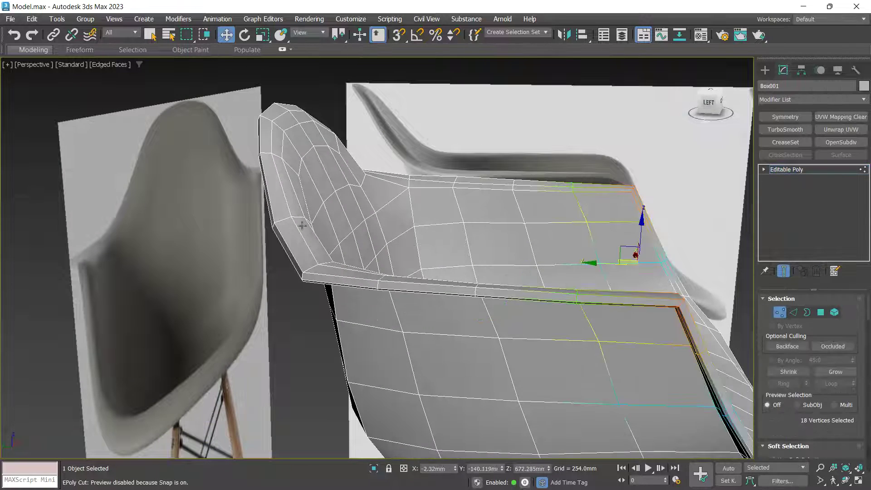
Move the three rim vertices at the backrest's lower side bend slightly forward with soft selection on
{"action": "left_click_drag", "start_coordinate": [277, 234], "coordinate": [291, 235]}
{"action": "key", "text": "1"}
{"action": "left_click", "coordinate": [299, 239]}
{"action": "left_click", "coordinate": [280, 231]}
{"action": "left_click", "coordinate": [293, 228]}
{"action": "key", "text": "1"}
{"action": "scroll", "coordinate": [272, 234], "scroll_direction": "up", "scroll_amount": 3}
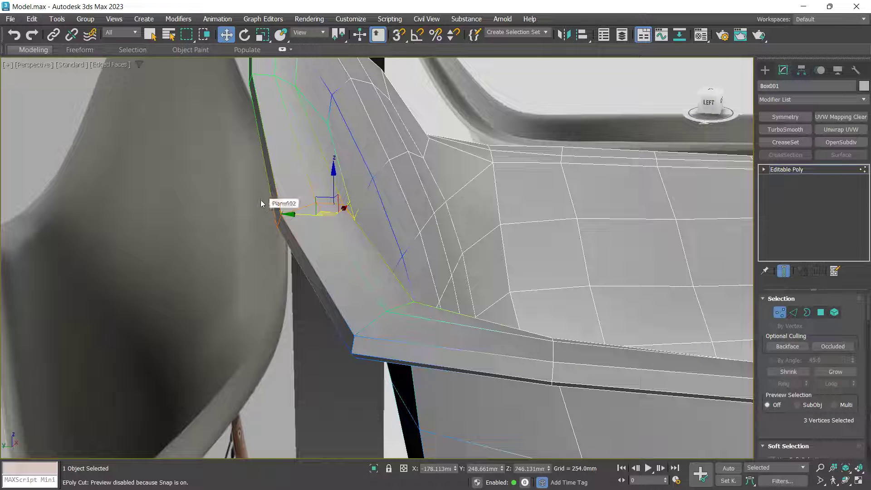
{"action": "left_click_drag", "start_coordinate": [310, 219], "coordinate": [351, 226]}
{"action": "middle_click_drag", "start_coordinate": [351, 226], "coordinate": [364, 195], "text": "alt"}
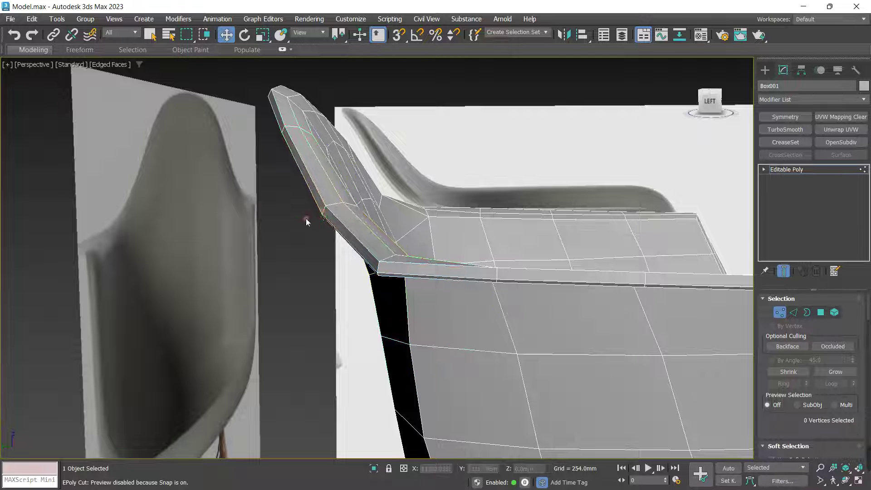
Select the outer rim edge at the side bend and examine the smoothed shell using OpenSubdiv with 2 iterations
{"action": "scroll", "coordinate": [323, 218], "scroll_direction": "up", "scroll_amount": 3}
{"action": "key", "text": "2"}
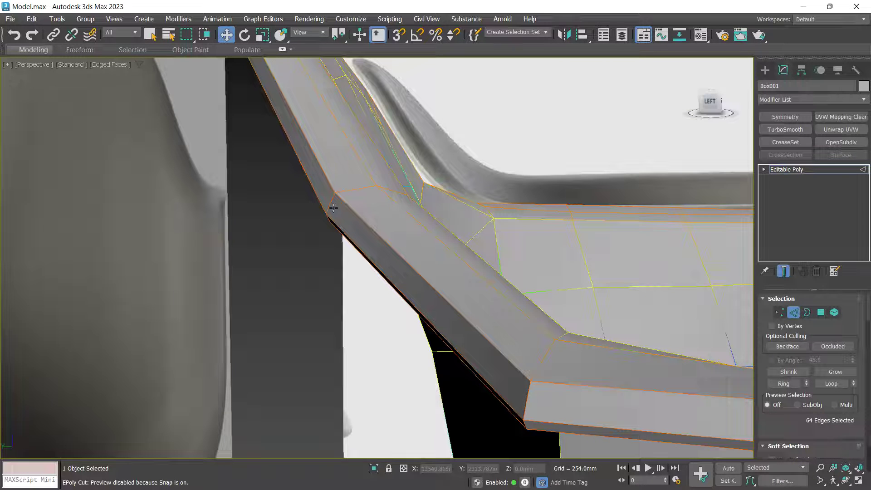
{"action": "left_click", "coordinate": [334, 205]}
{"action": "scroll", "coordinate": [350, 232], "scroll_direction": "down", "scroll_amount": 3}
{"action": "middle_click_drag", "start_coordinate": [349, 233], "coordinate": [321, 269], "text": "alt"}
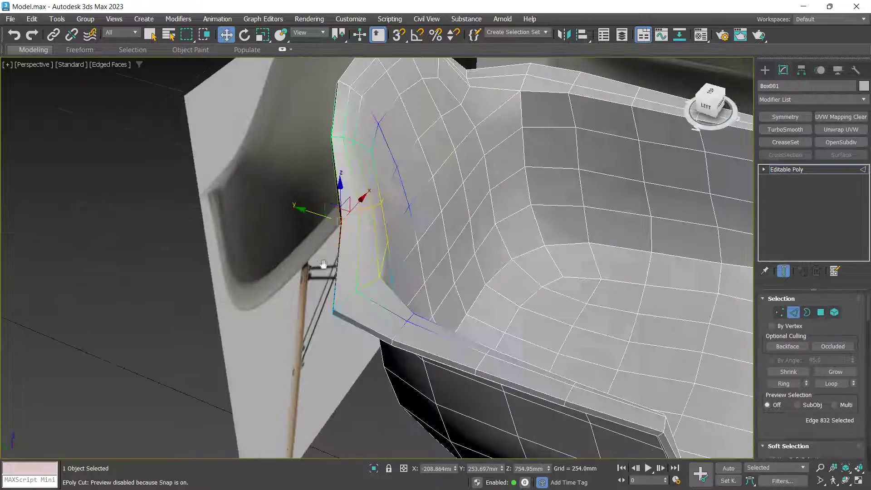
{"action": "key", "text": "1"}
{"action": "left_click", "coordinate": [840, 142]}
{"action": "middle_click_drag", "start_coordinate": [572, 254], "coordinate": [438, 189], "text": "alt"}
{"action": "key", "text": "F4"}
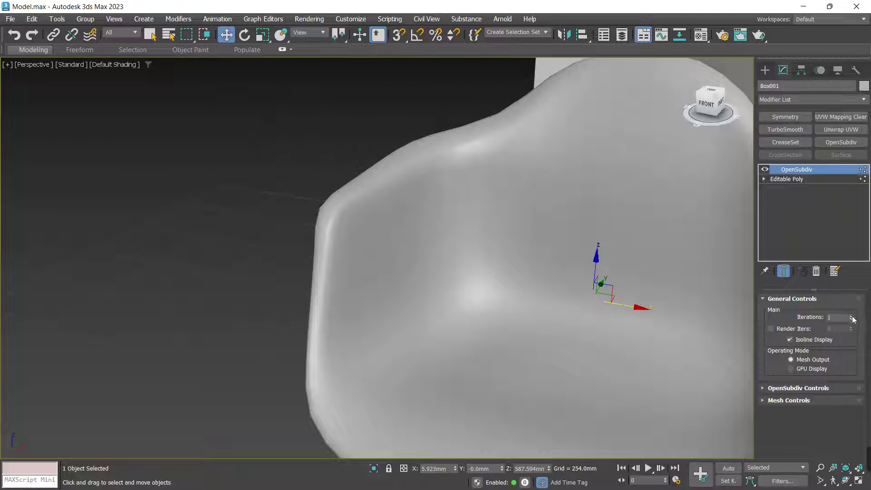
{"action": "left_click", "coordinate": [851, 317]}
{"action": "middle_click_drag", "start_coordinate": [573, 228], "coordinate": [494, 288], "text": "alt"}
{"action": "middle_click_drag", "start_coordinate": [557, 257], "coordinate": [482, 284], "text": "alt"}
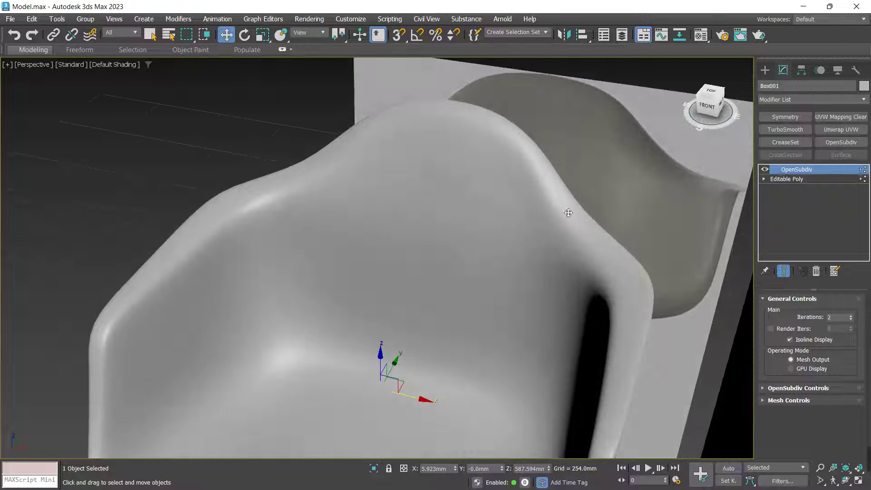
Remove OpenSubdiv, convert the shell to an Editable Poly and resume vertex editing
{"action": "left_click", "coordinate": [816, 272]}
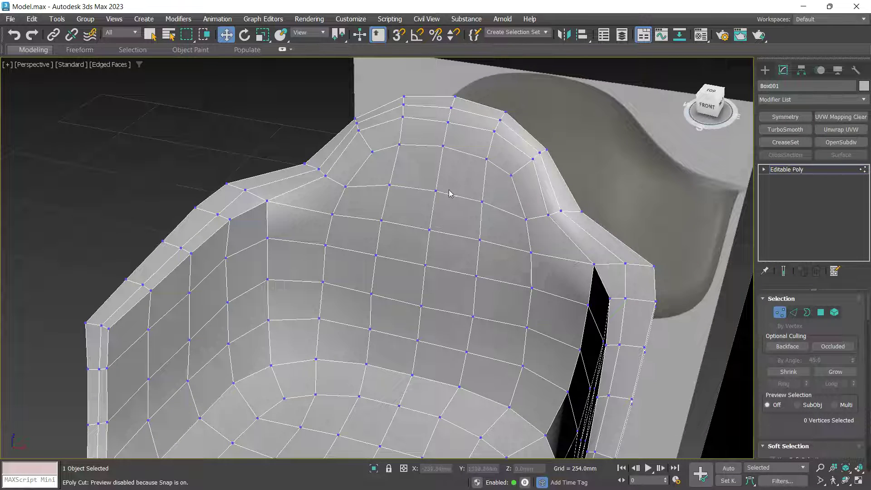
{"action": "middle_click_drag", "start_coordinate": [507, 200], "coordinate": [404, 233], "text": "alt"}
{"action": "right_click", "coordinate": [351, 216]}
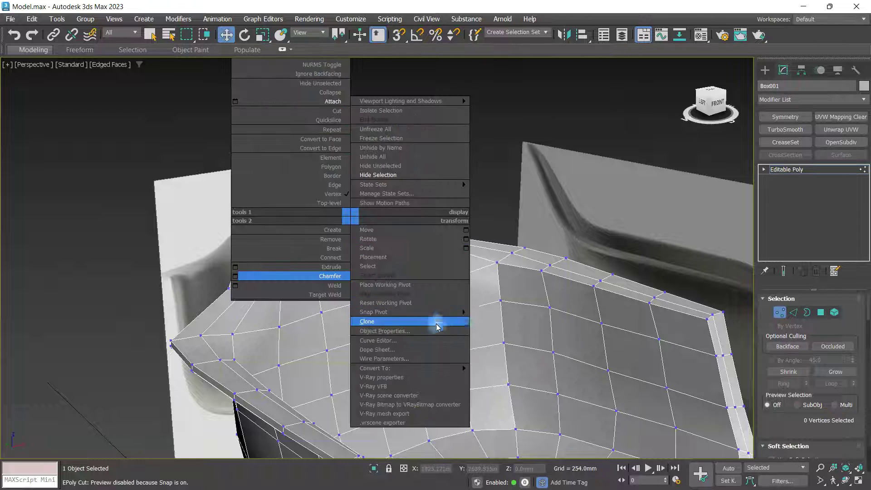
{"action": "mouse_move", "coordinate": [408, 368]}
{"action": "left_click", "coordinate": [490, 377]}
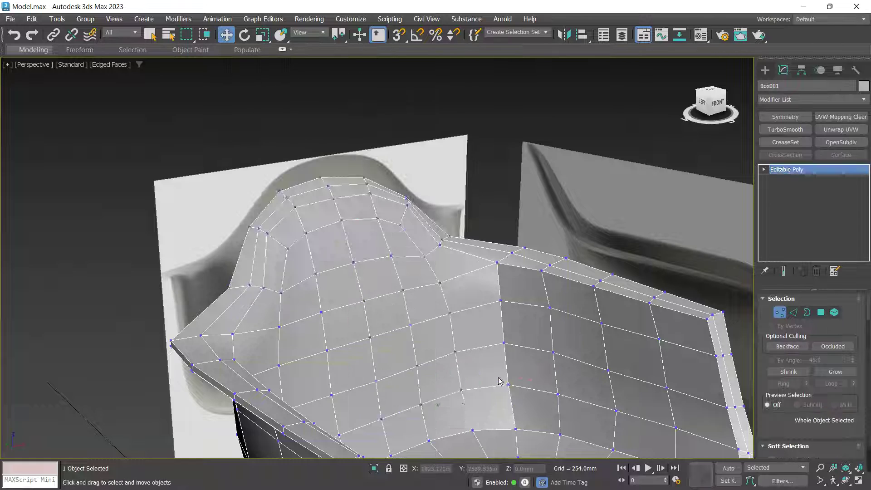
{"action": "left_click", "coordinate": [784, 316]}
{"action": "key", "text": "alt+c"}
Turn off soft selection and move the middle rim vertex where backrest and armrest meet slightly outward
{"action": "mouse_move", "coordinate": [322, 290]}
{"action": "middle_mouse_down", "text": "alt"}
{"action": "mouse_move", "coordinate": [385, 314]}
{"action": "mouse_move", "coordinate": [352, 309]}
{"action": "mouse_move", "coordinate": [339, 294]}
{"action": "middle_mouse_up", "text": "alt"}
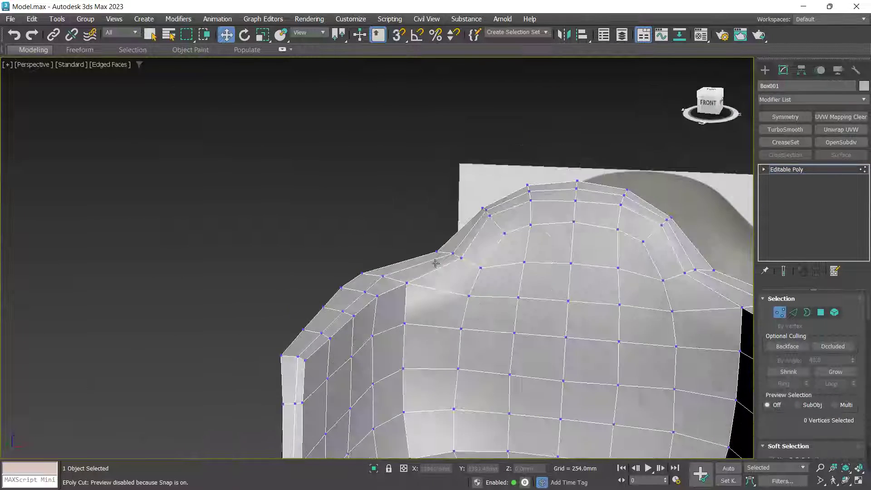
{"action": "scroll", "coordinate": [437, 260], "scroll_direction": "up", "scroll_amount": 4}
{"action": "left_click", "coordinate": [471, 261]}
{"action": "mouse_move", "coordinate": [494, 258]}
{"action": "middle_mouse_down", "text": "alt"}
{"action": "mouse_move", "coordinate": [533, 271]}
{"action": "mouse_move", "coordinate": [509, 274]}
{"action": "mouse_move", "coordinate": [495, 249]}
{"action": "middle_mouse_up", "text": "alt"}
{"action": "scroll", "coordinate": [794, 402], "scroll_direction": "down", "scroll_amount": 2}
{"action": "scroll", "coordinate": [793, 417], "scroll_direction": "down", "scroll_amount": 1}
{"action": "left_click", "coordinate": [772, 391]}
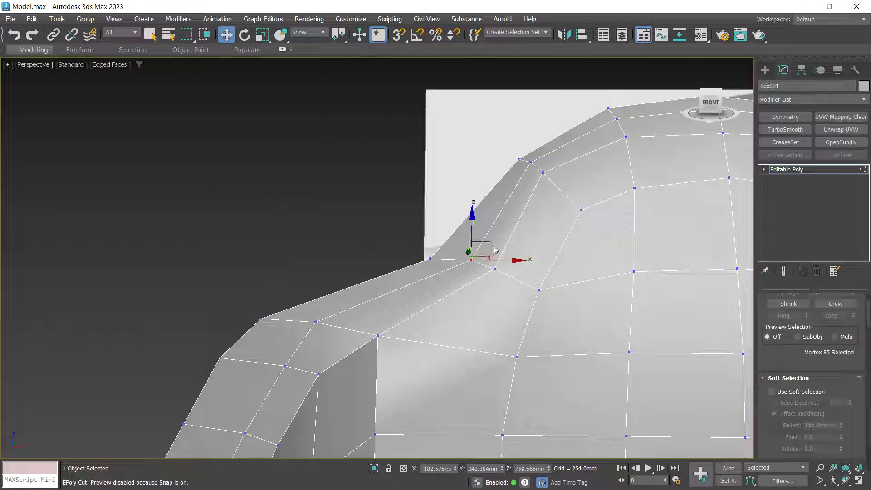
{"action": "left_click_drag", "start_coordinate": [479, 245], "coordinate": [464, 244]}
Move the backrest's side rim vertex about 10 mm forward and 5 mm down, and the outer armrest-junction vertex outward
{"action": "middle_click_drag", "start_coordinate": [498, 271], "coordinate": [504, 299], "text": "alt"}
{"action": "left_click", "coordinate": [375, 216]}
{"action": "middle_click_drag", "start_coordinate": [376, 216], "coordinate": [381, 265], "text": "alt"}
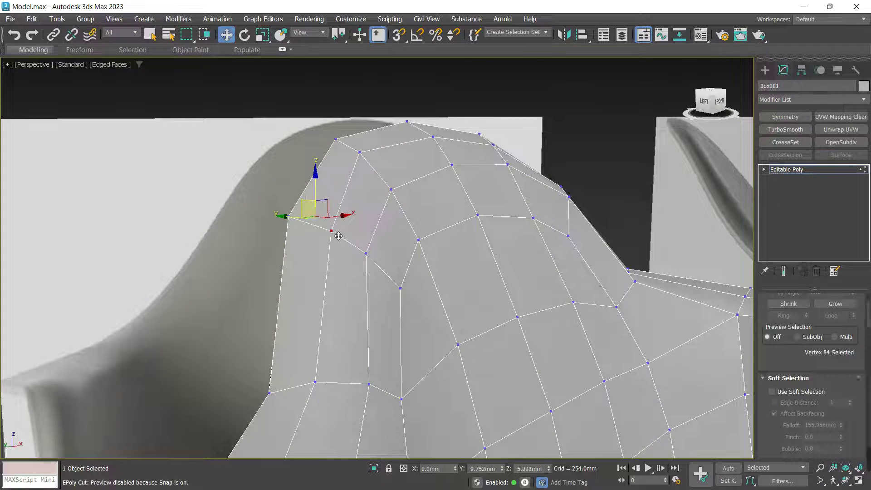
{"action": "middle_click_drag", "start_coordinate": [339, 236], "coordinate": [465, 204], "text": "alt"}
{"action": "middle_click_drag", "start_coordinate": [330, 291], "coordinate": [386, 271]}
{"action": "scroll", "coordinate": [318, 292], "scroll_direction": "up", "scroll_amount": 3}
{"action": "left_click", "coordinate": [300, 293]}
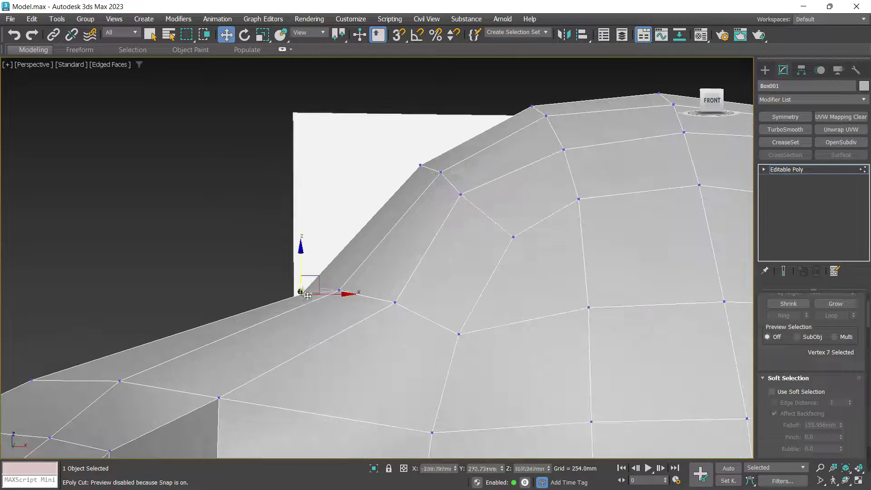
{"action": "middle_click_drag", "start_coordinate": [358, 306], "coordinate": [351, 276], "text": "alt"}
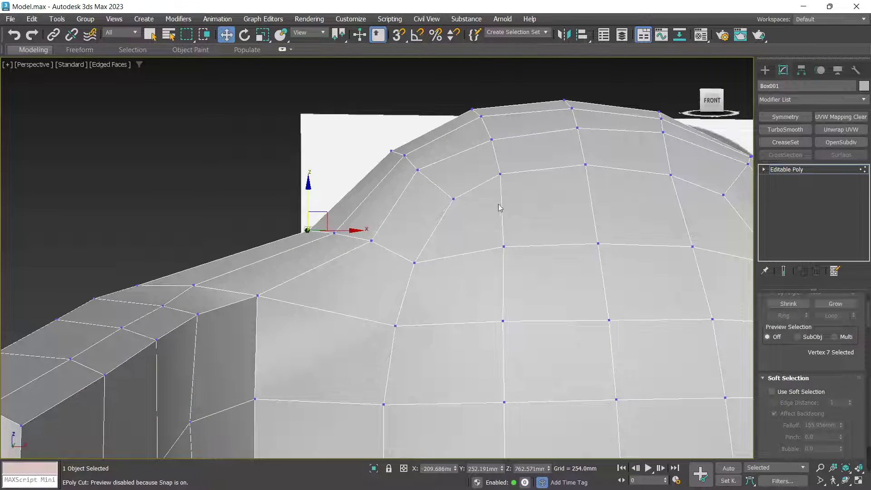
{"action": "middle_click_drag", "start_coordinate": [500, 207], "coordinate": [430, 290], "text": "alt"}
In the front view, add a Symmetry modifier on the flipped X axis and shift its mirror plane to the shell's centre
{"action": "key", "text": "f"}
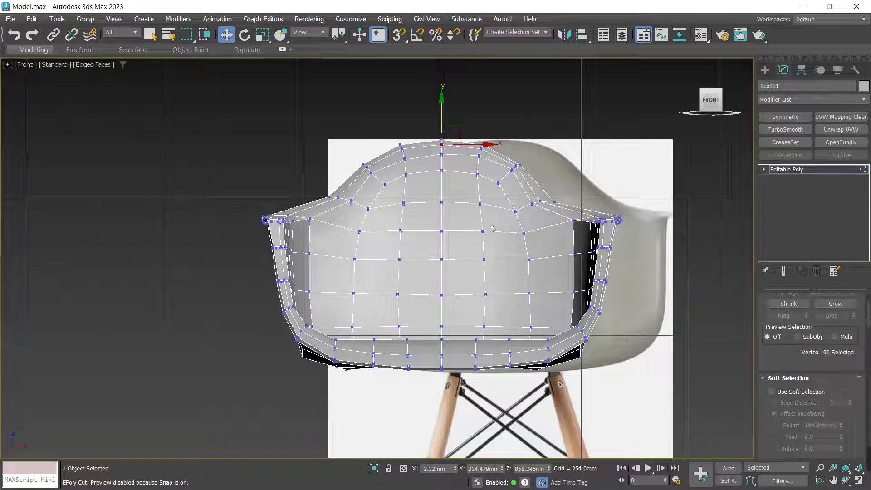
{"action": "key", "text": "1"}
{"action": "scroll", "coordinate": [476, 272], "scroll_direction": "up", "scroll_amount": 5}
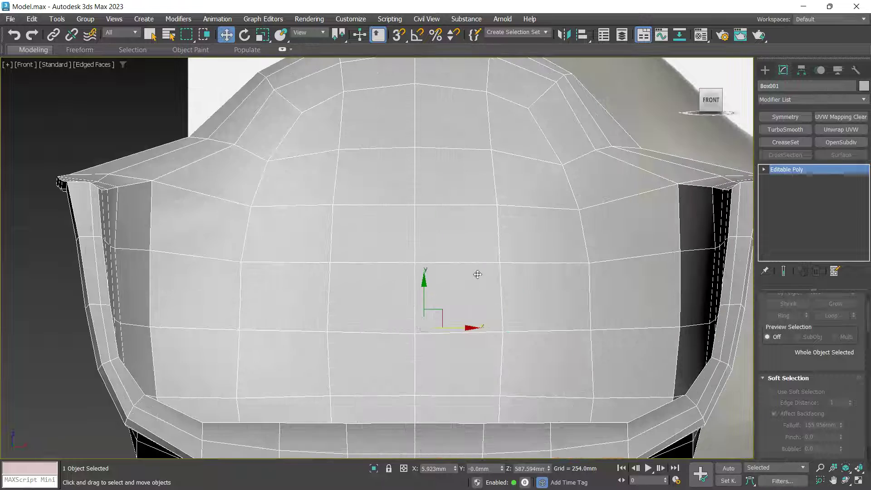
{"action": "scroll", "coordinate": [477, 272], "scroll_direction": "down", "scroll_amount": 2}
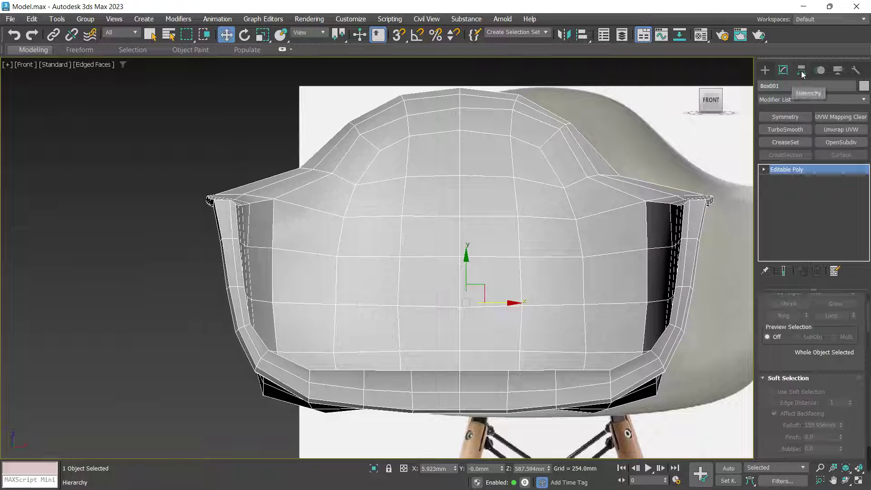
{"action": "left_click", "coordinate": [786, 118]}
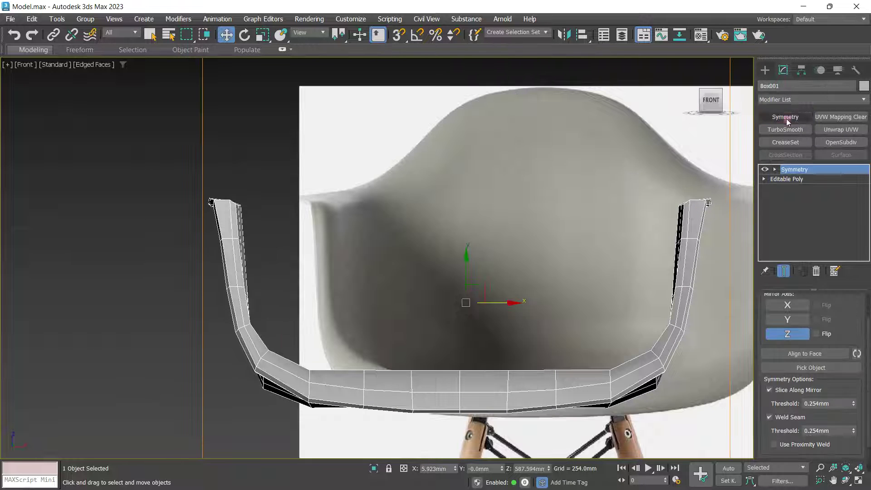
{"action": "left_click", "coordinate": [796, 305]}
{"action": "left_click", "coordinate": [816, 305]}
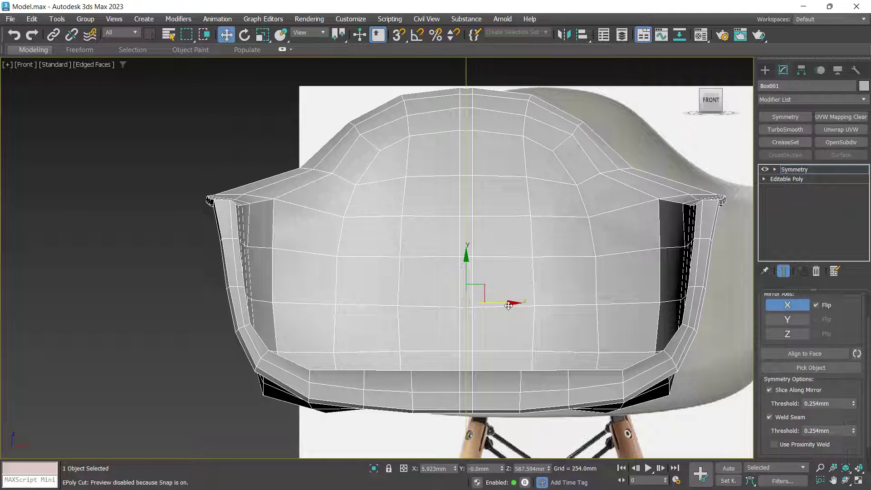
{"action": "left_click_drag", "start_coordinate": [508, 306], "coordinate": [503, 306]}
{"action": "scroll", "coordinate": [525, 259], "scroll_direction": "down", "scroll_amount": 2}
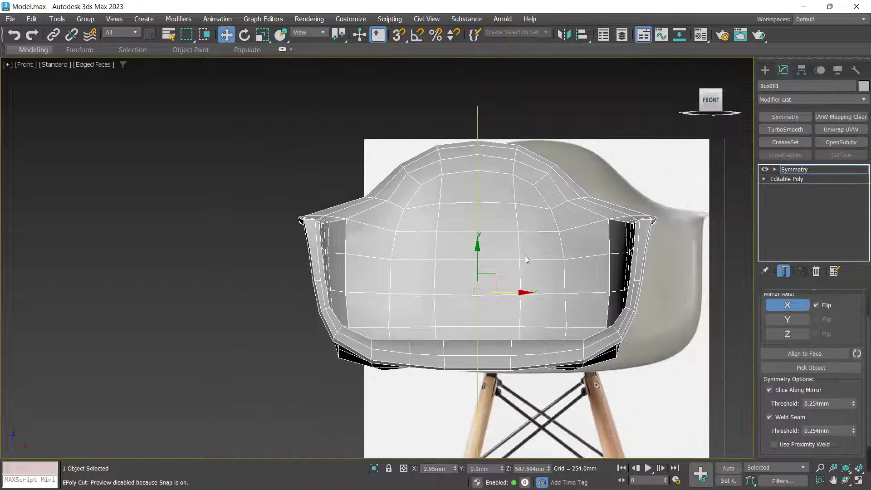
Move the whole shell sideways to about X 122 mm so it lies over the chair in the front reference image
{"action": "scroll", "coordinate": [555, 265], "scroll_direction": "down", "scroll_amount": 2}
{"action": "scroll", "coordinate": [548, 285], "scroll_direction": "up", "scroll_amount": 2}
{"action": "key", "text": "1"}
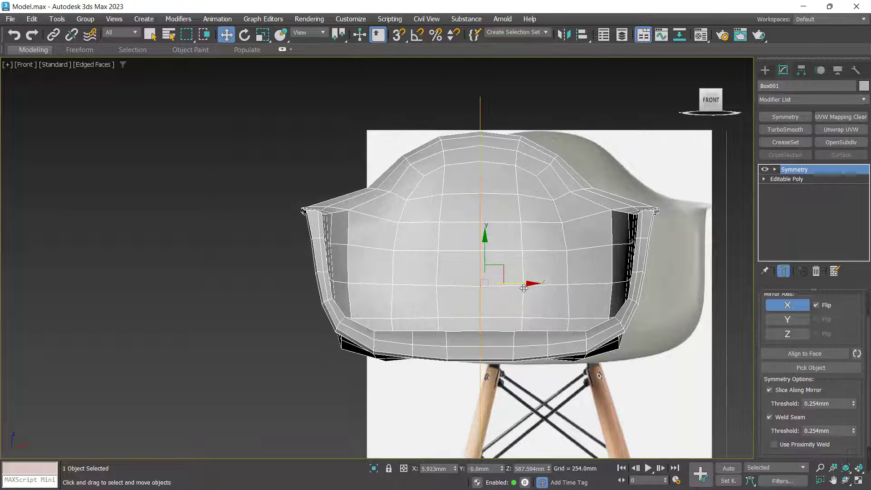
{"action": "left_click_drag", "start_coordinate": [524, 288], "coordinate": [592, 293]}
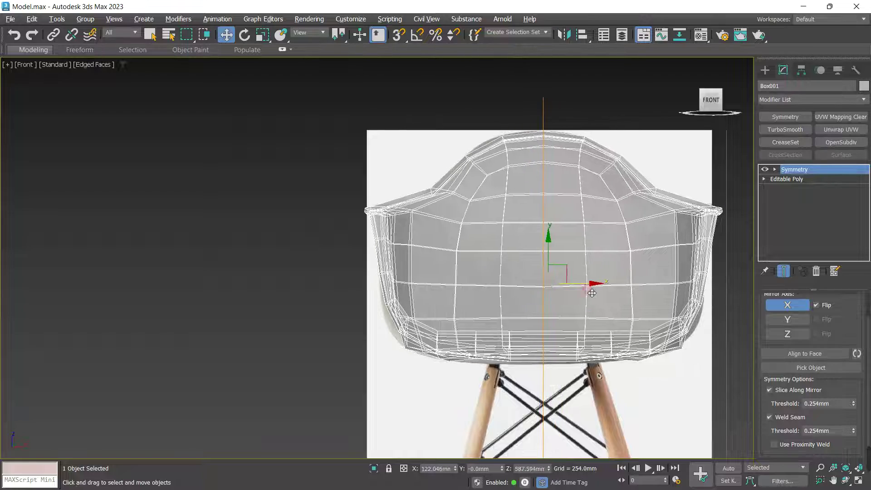
{"action": "key", "text": "alt+x"}
In the Editable Poly beneath Symmetry, move an inner rim vertex on the backrest's side about 2 mm forward
{"action": "middle_click_drag", "start_coordinate": [626, 274], "coordinate": [586, 285]}
{"action": "key", "text": "p"}
{"action": "middle_click_drag", "start_coordinate": [575, 246], "coordinate": [444, 271], "text": "alt"}
{"action": "scroll", "coordinate": [375, 325], "scroll_direction": "up", "scroll_amount": 3}
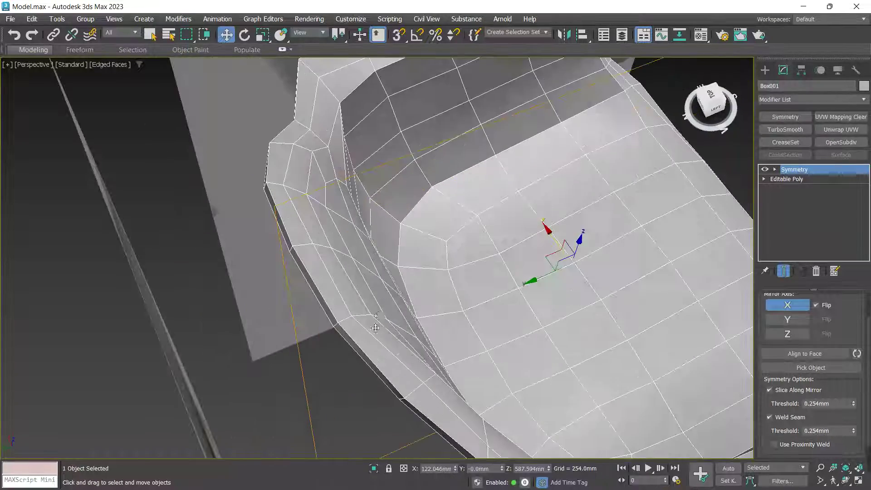
{"action": "mouse_move", "coordinate": [358, 250]}
{"action": "middle_mouse_down", "text": "alt"}
{"action": "mouse_move", "coordinate": [321, 228]}
{"action": "mouse_move", "coordinate": [325, 244]}
{"action": "mouse_move", "coordinate": [344, 249]}
{"action": "mouse_move", "coordinate": [326, 221]}
{"action": "mouse_move", "coordinate": [346, 247]}
{"action": "middle_mouse_up", "text": "alt"}
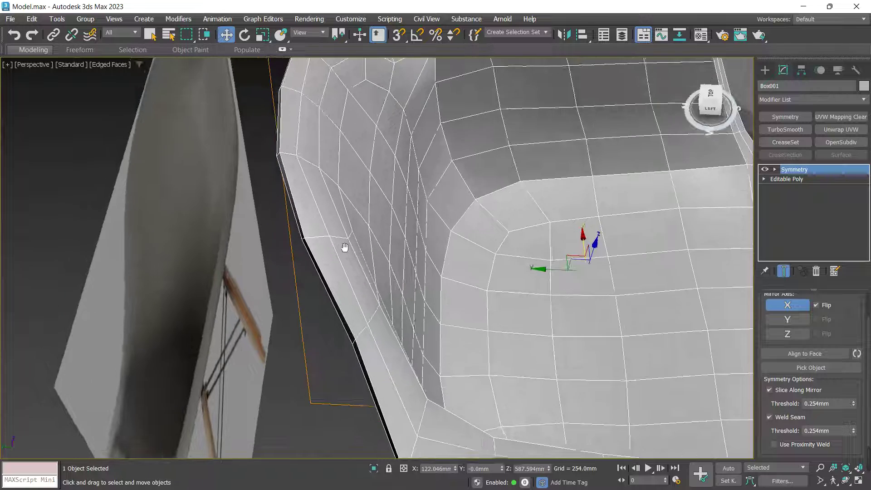
{"action": "left_click", "coordinate": [796, 181]}
{"action": "scroll", "coordinate": [344, 204], "scroll_direction": "up", "scroll_amount": 2}
{"action": "key", "text": "1"}
{"action": "key", "text": "alt+c"}
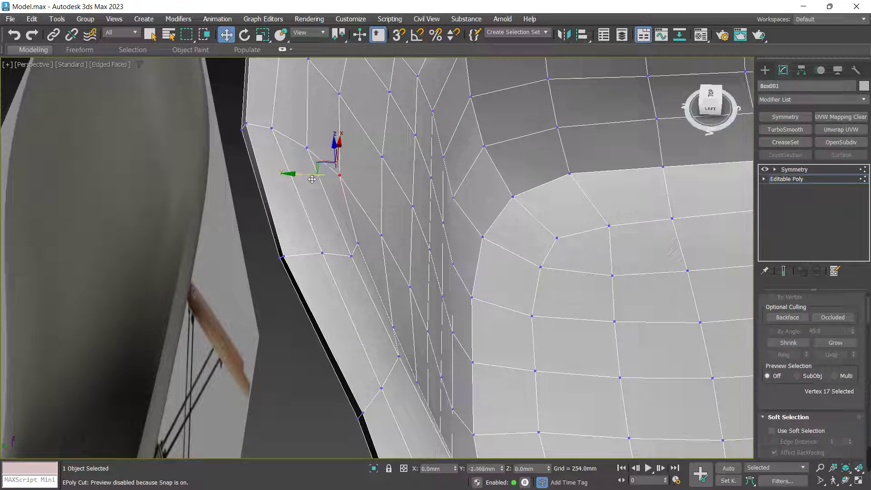
{"action": "middle_click_drag", "start_coordinate": [373, 238], "coordinate": [351, 220], "text": "alt"}
Adjust the inner vertex just below the backrest's side rim slightly to even out the edge flow and leave vertex editing
{"action": "middle_click_drag", "start_coordinate": [369, 285], "coordinate": [385, 378], "text": "alt"}
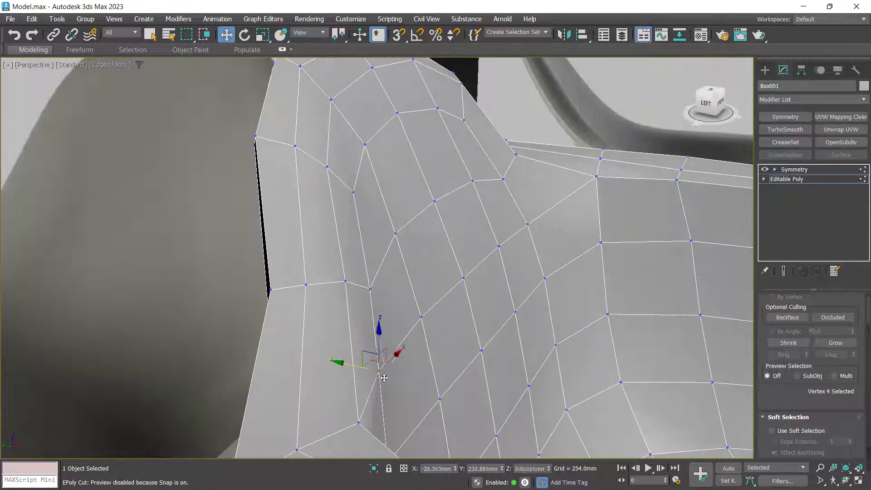
{"action": "middle_click_drag", "start_coordinate": [344, 291], "coordinate": [428, 370], "text": "alt"}
{"action": "middle_click_drag", "start_coordinate": [378, 286], "coordinate": [385, 331]}
{"action": "scroll", "coordinate": [385, 331], "scroll_direction": "down", "scroll_amount": 3}
{"action": "key", "text": "1"}
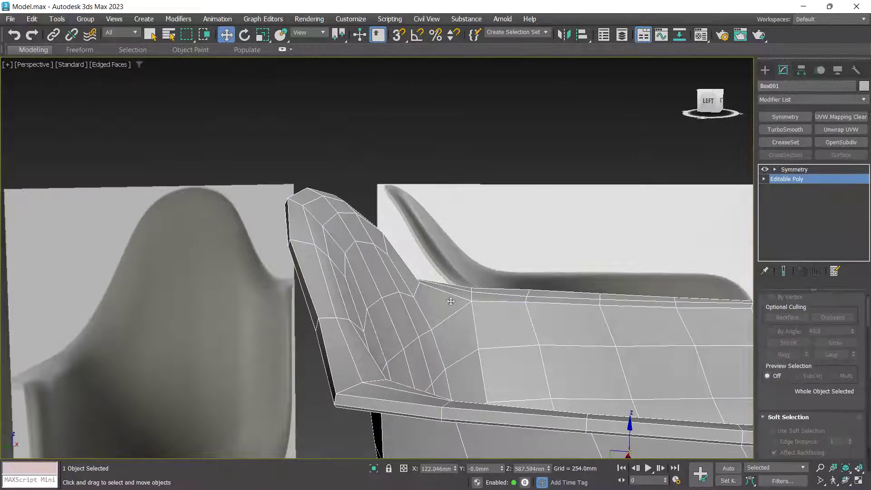
Collapse the Symmetry modifier by converting the chair shell to an Editable Poly
{"action": "middle_click_drag", "start_coordinate": [451, 301], "coordinate": [534, 297], "text": "alt"}
{"action": "left_click", "coordinate": [489, 163]}
{"action": "left_click", "coordinate": [474, 234]}
{"action": "right_click", "coordinate": [472, 230]}
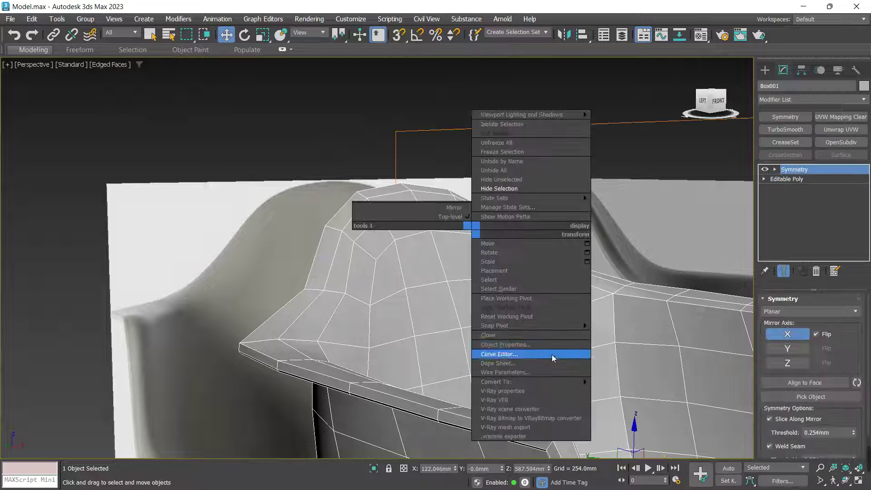
{"action": "mouse_move", "coordinate": [576, 382]}
{"action": "left_click", "coordinate": [629, 391]}
{"action": "middle_click_drag", "start_coordinate": [589, 334], "coordinate": [468, 297]}
Apply OpenSubdiv with 2 iterations and examine the smoothed shell and its rim from several sides
{"action": "key", "text": "z"}
{"action": "left_click", "coordinate": [840, 142]}
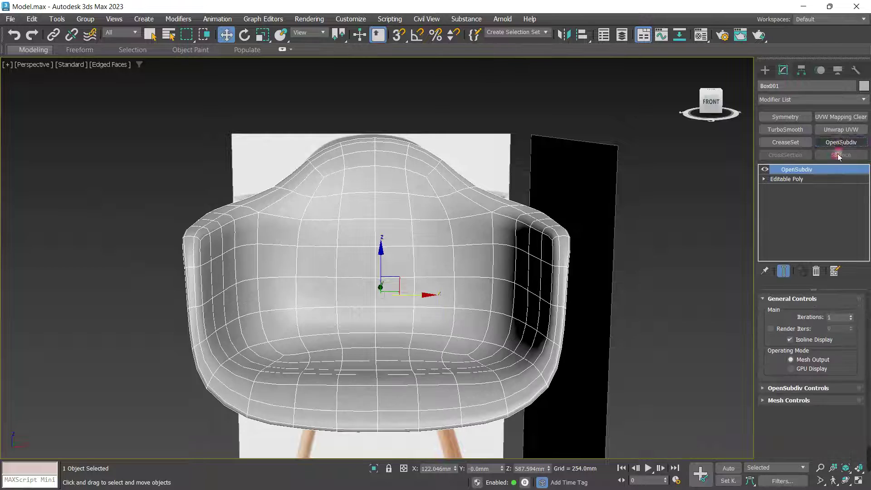
{"action": "middle_click_drag", "start_coordinate": [540, 278], "coordinate": [482, 315], "text": "alt"}
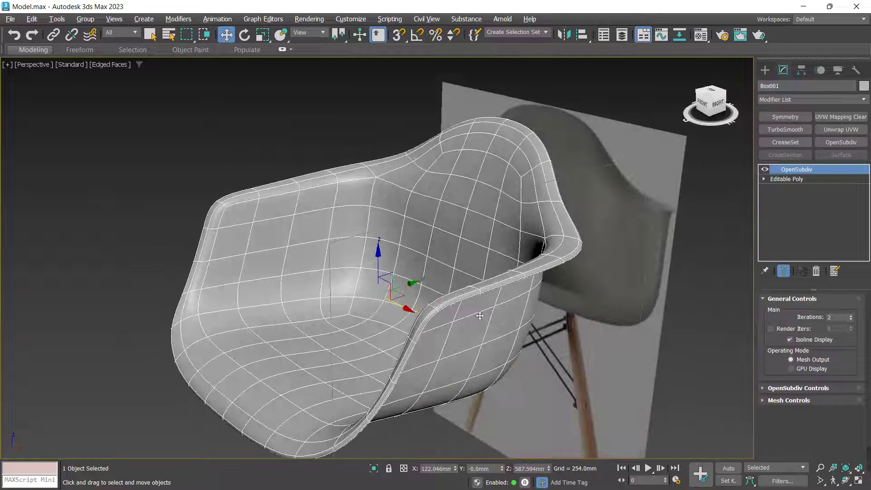
{"action": "key", "text": "F4"}
{"action": "mouse_move", "coordinate": [540, 294]}
{"action": "middle_mouse_down", "text": "alt"}
{"action": "mouse_move", "coordinate": [444, 243]}
{"action": "mouse_move", "coordinate": [477, 249]}
{"action": "middle_mouse_up", "text": "alt"}
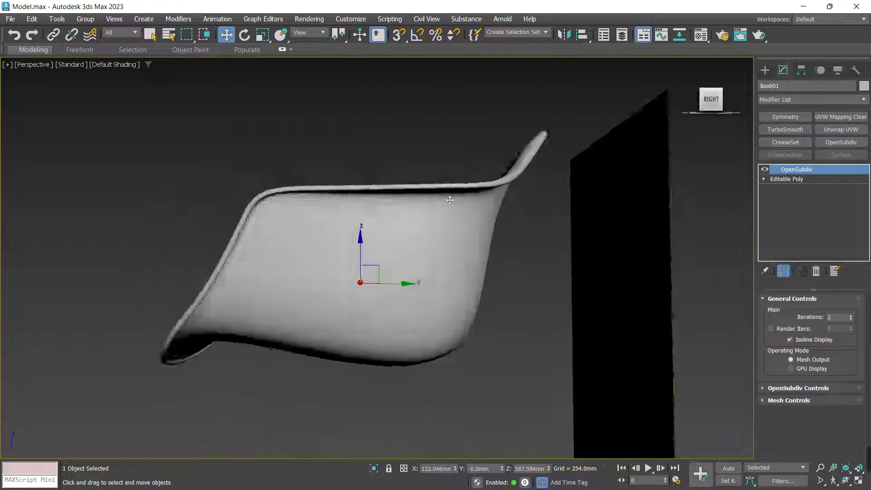
{"action": "scroll", "coordinate": [449, 199], "scroll_direction": "up", "scroll_amount": 3}
{"action": "middle_click_drag", "start_coordinate": [209, 198], "coordinate": [503, 266], "text": "alt"}
Show the edged faces and chamfer the edge loop along the shell rim's front by 2.515 mm with 0 segments and uniform mitering
{"action": "key", "text": "F4"}
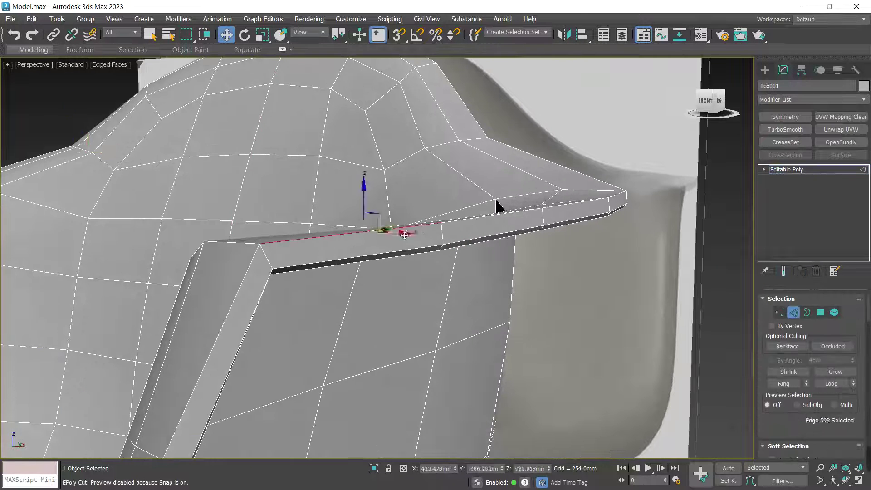
{"action": "key", "text": "alt+l"}
{"action": "right_click", "coordinate": [526, 228]}
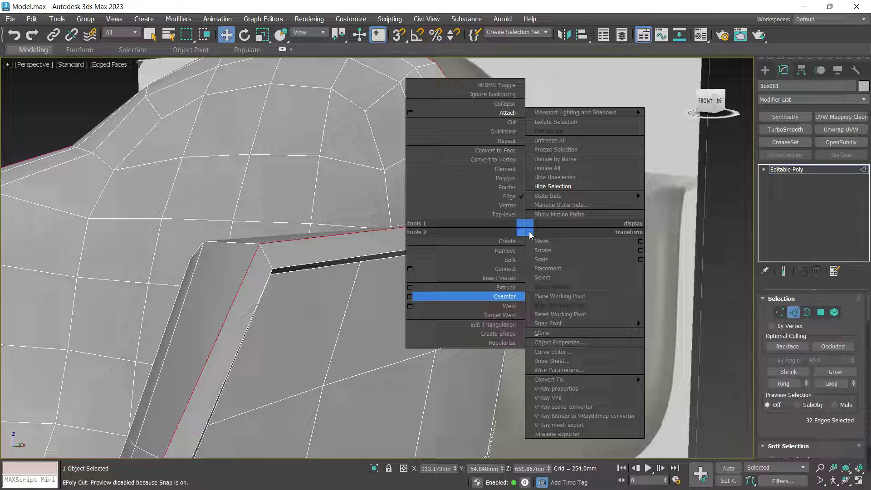
{"action": "left_click", "coordinate": [424, 299]}
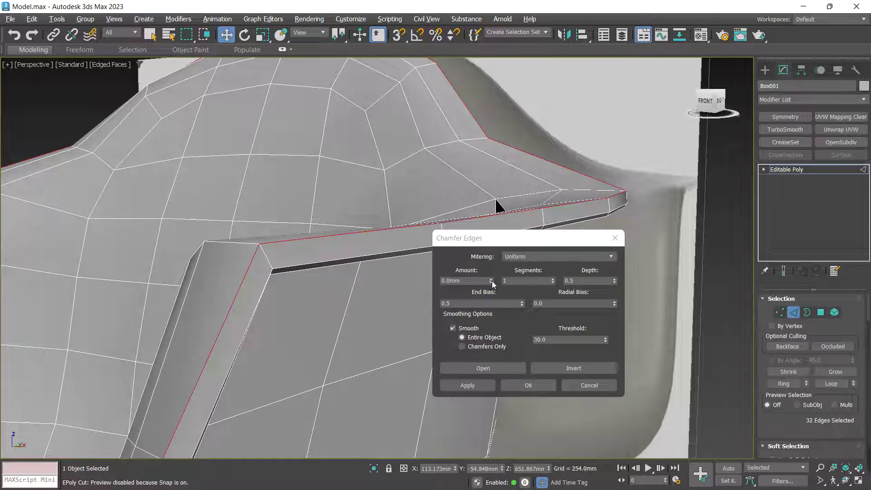
{"action": "left_click_drag", "start_coordinate": [493, 284], "coordinate": [496, 240]}
{"action": "left_click_drag", "start_coordinate": [554, 281], "coordinate": [536, 308]}
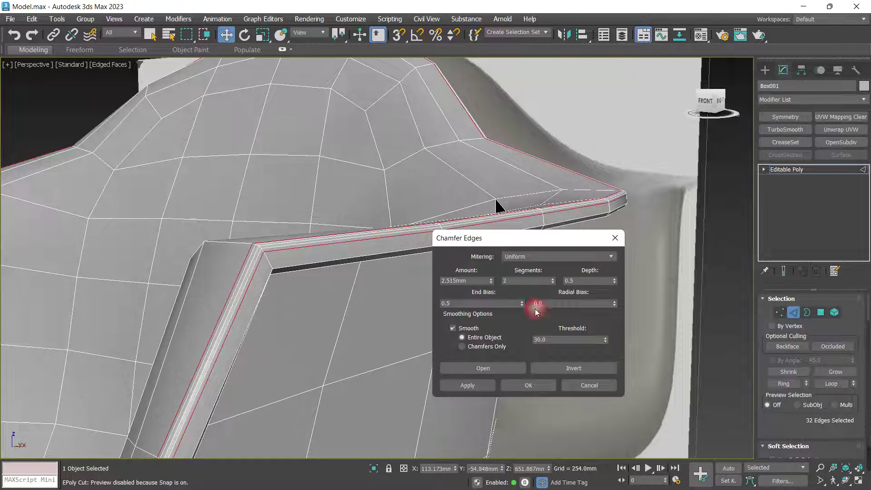
{"action": "right_click", "coordinate": [552, 282]}
{"action": "left_click", "coordinate": [553, 282]}
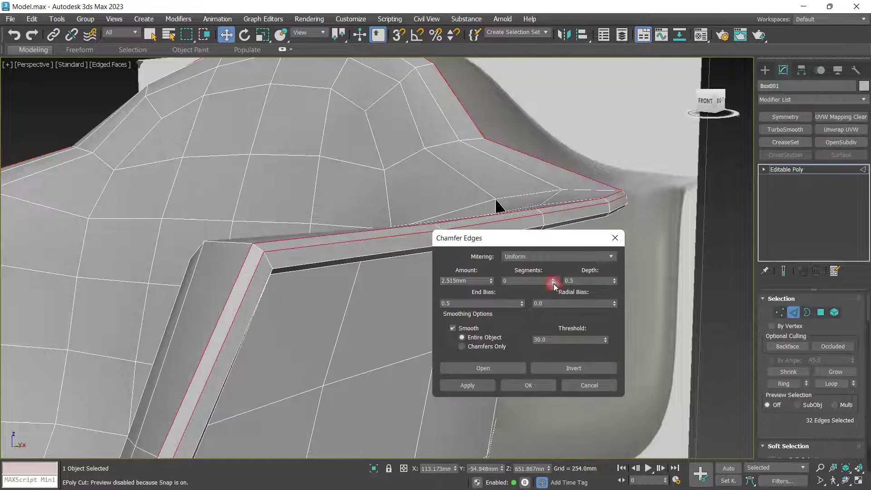
{"action": "left_click", "coordinate": [529, 385]}
Apply TurboSmooth with 2 iterations to the chair shell and examine the smoothed, chamfered rim
{"action": "left_click", "coordinate": [785, 117]}
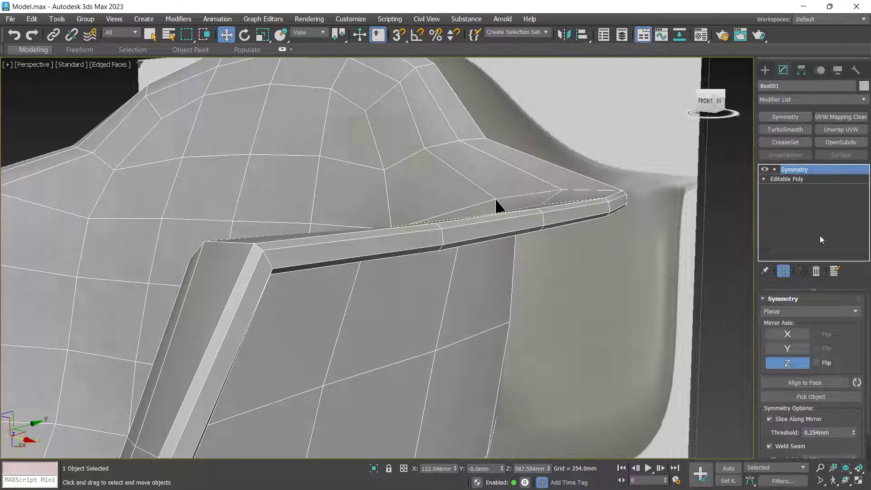
{"action": "key", "text": "ctrl+z"}
{"action": "left_click", "coordinate": [787, 130]}
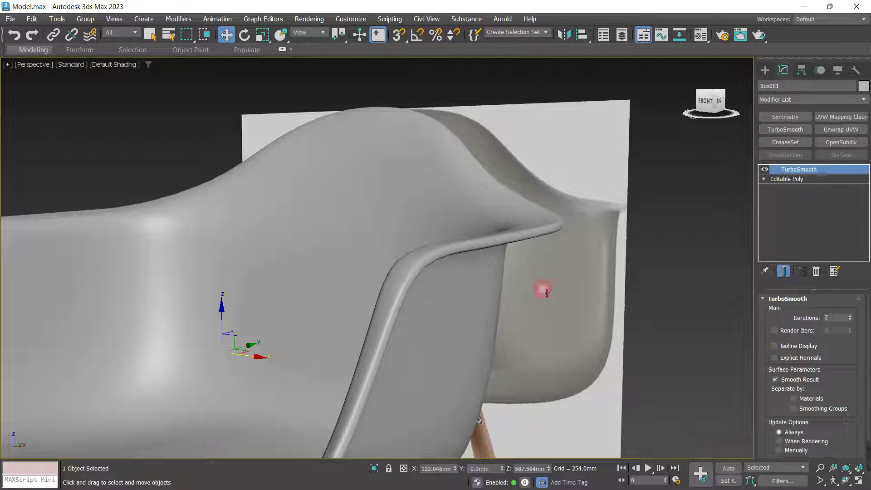
{"action": "mouse_move", "coordinate": [546, 292]}
{"action": "middle_mouse_down", "text": "alt"}
{"action": "mouse_move", "coordinate": [478, 272]}
{"action": "mouse_move", "coordinate": [614, 274]}
{"action": "mouse_move", "coordinate": [607, 283]}
{"action": "mouse_move", "coordinate": [473, 276]}
{"action": "mouse_move", "coordinate": [443, 263]}
{"action": "mouse_move", "coordinate": [390, 313]}
{"action": "mouse_move", "coordinate": [397, 295]}
{"action": "mouse_move", "coordinate": [402, 287]}
{"action": "mouse_move", "coordinate": [399, 327]}
{"action": "mouse_move", "coordinate": [395, 271]}
{"action": "mouse_move", "coordinate": [417, 244]}
{"action": "mouse_move", "coordinate": [393, 272]}
{"action": "mouse_move", "coordinate": [396, 300]}
{"action": "mouse_move", "coordinate": [394, 259]}
{"action": "mouse_move", "coordinate": [375, 218]}
{"action": "mouse_move", "coordinate": [414, 219]}
{"action": "mouse_move", "coordinate": [427, 272]}
{"action": "mouse_move", "coordinate": [420, 202]}
{"action": "mouse_move", "coordinate": [519, 280]}
{"action": "middle_mouse_up", "text": "alt"}
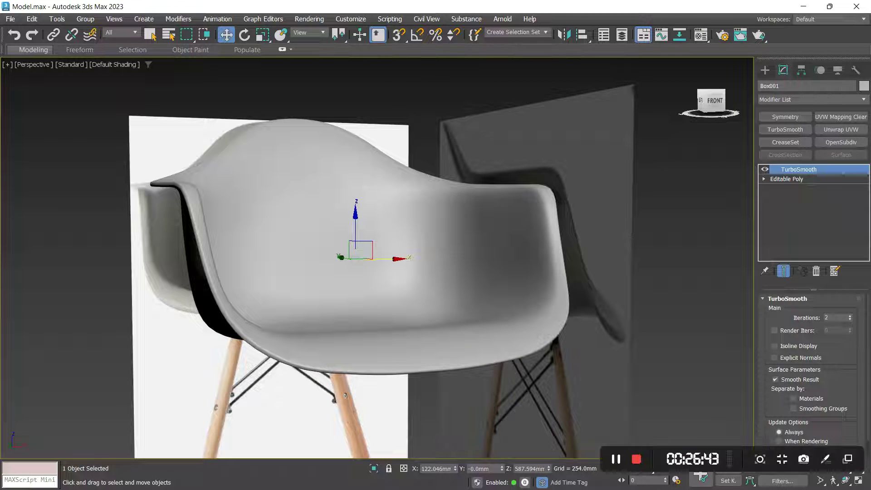